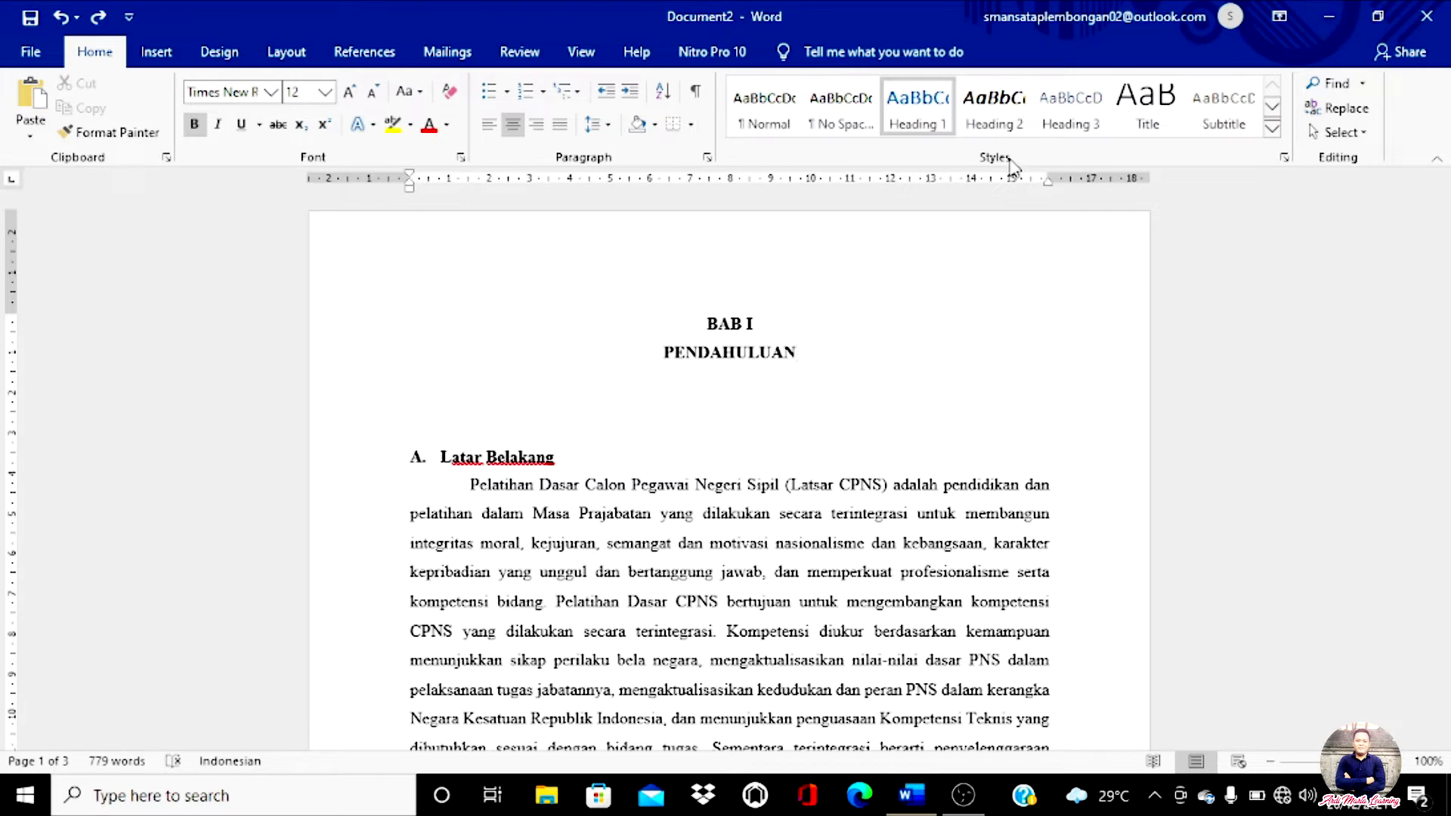
Step: Briefly scroll the report, then switch the ribbon to Insert
{"action": "scroll", "coordinate": [945, 438], "scroll_direction": "down", "scroll_amount": 3}
{"action": "scroll", "coordinate": [945, 438], "scroll_direction": "down", "scroll_amount": 3}
{"action": "scroll", "coordinate": [907, 416], "scroll_direction": "up", "scroll_amount": 5}
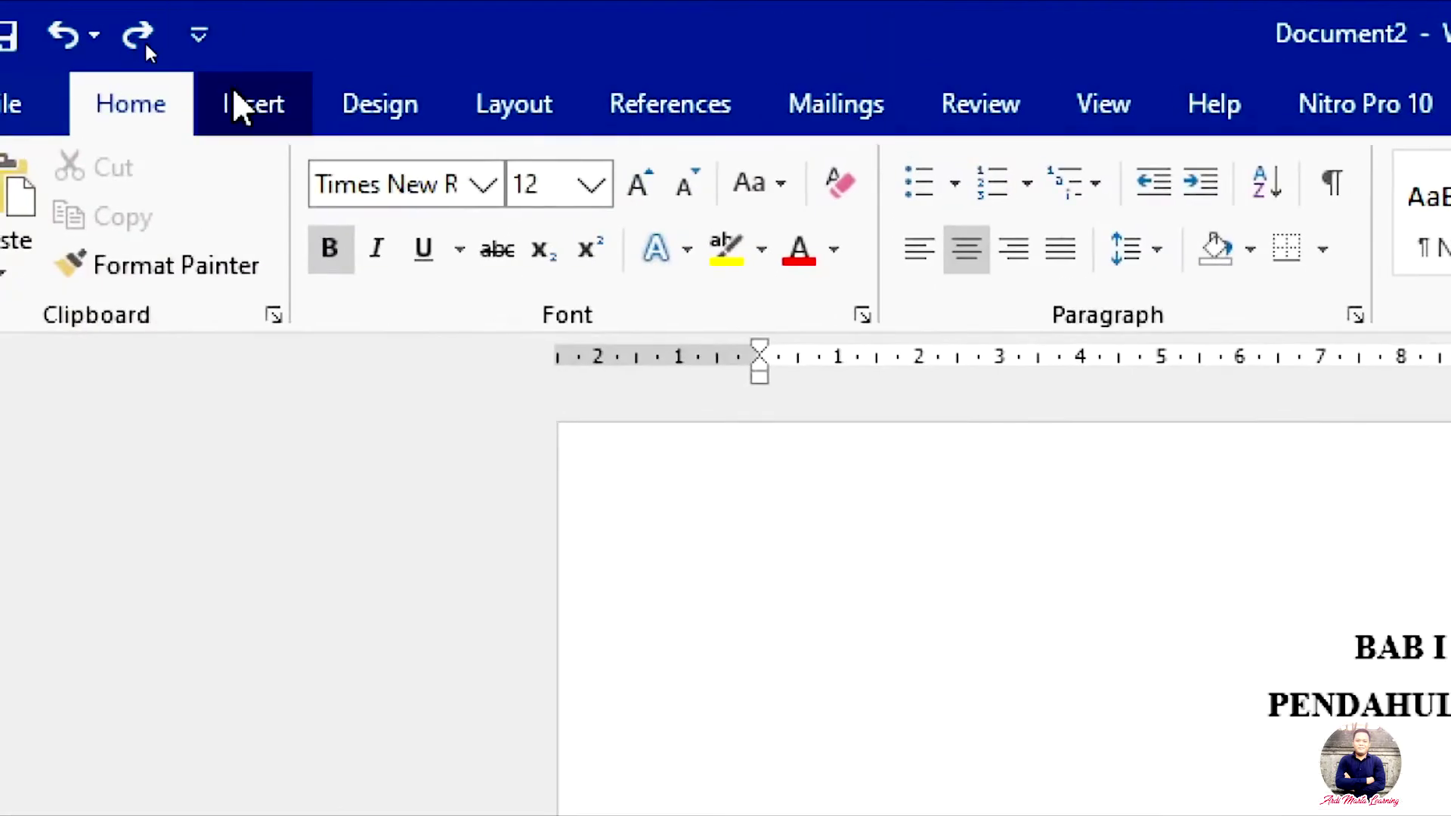
{"action": "left_click", "coordinate": [274, 113]}
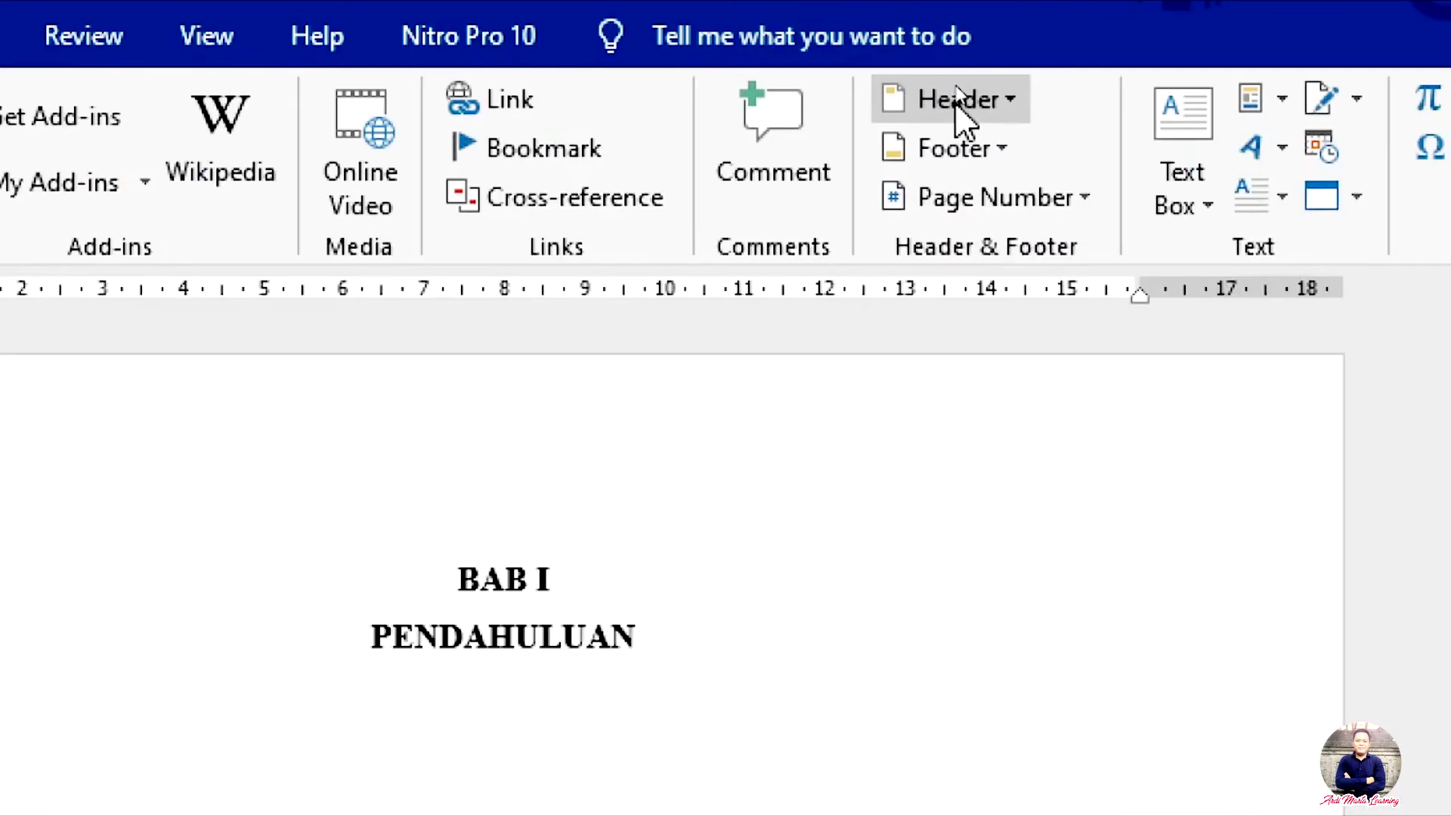
Step: Open the Header gallery with its built-in designs such as Blank and Austin
{"action": "left_click", "coordinate": [957, 85]}
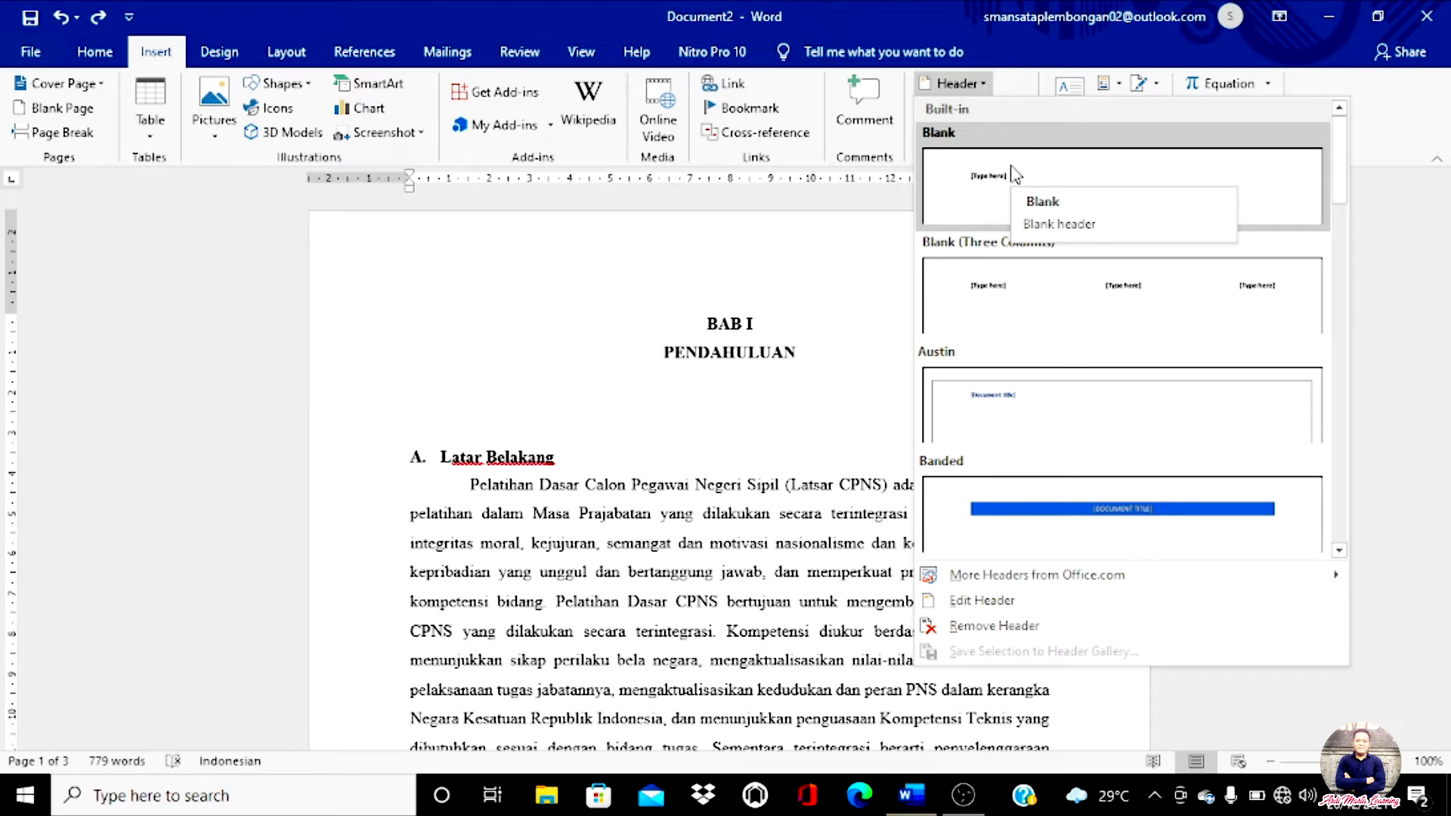
Step: Insert the Blank header and replace its placeholder with the author's full name and degree
{"action": "left_click", "coordinate": [972, 216]}
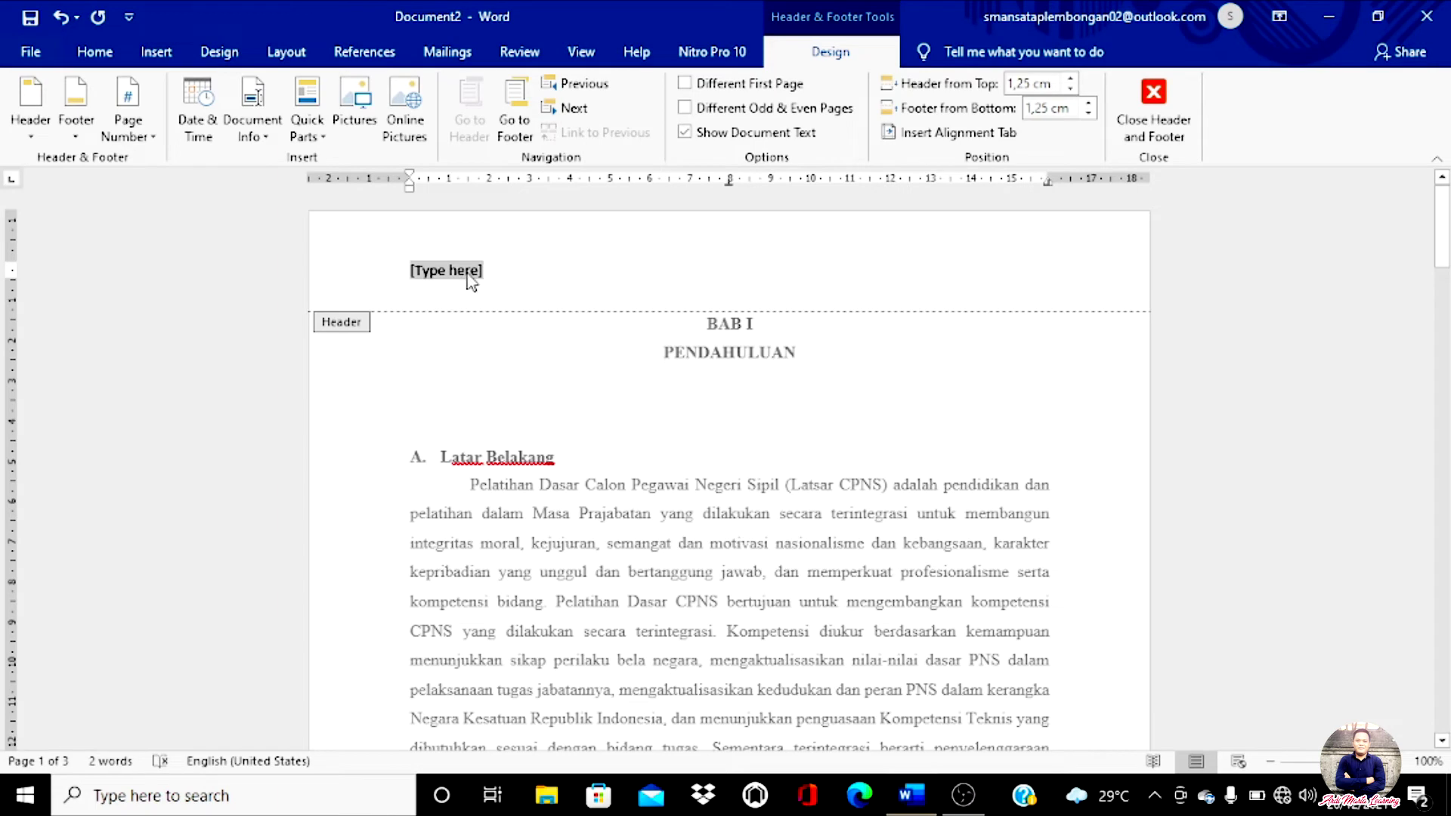
{"action": "left_click", "coordinate": [471, 281]}
{"action": "type", "text": "fa"}
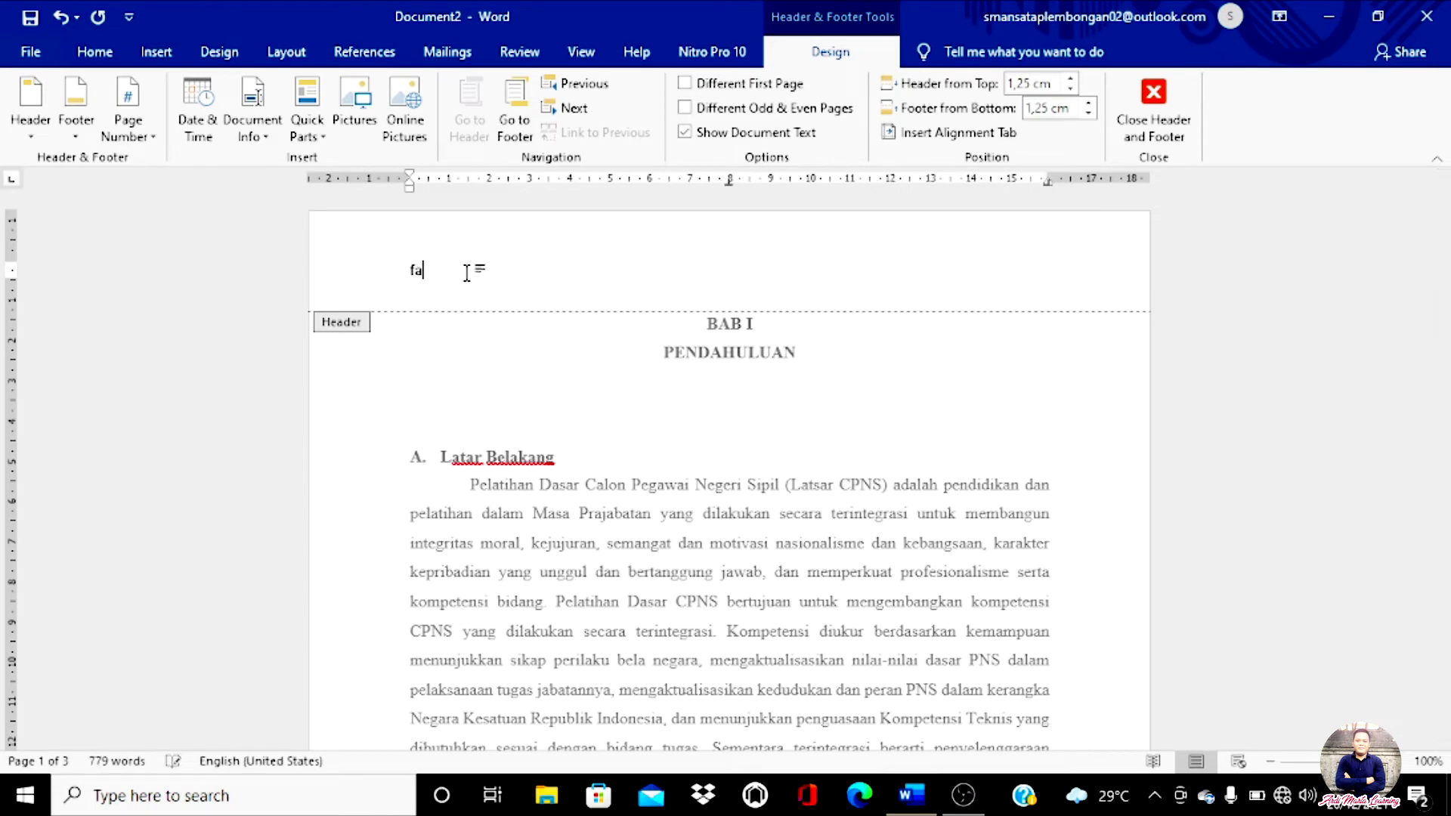
{"action": "key", "text": "BackSpace"}
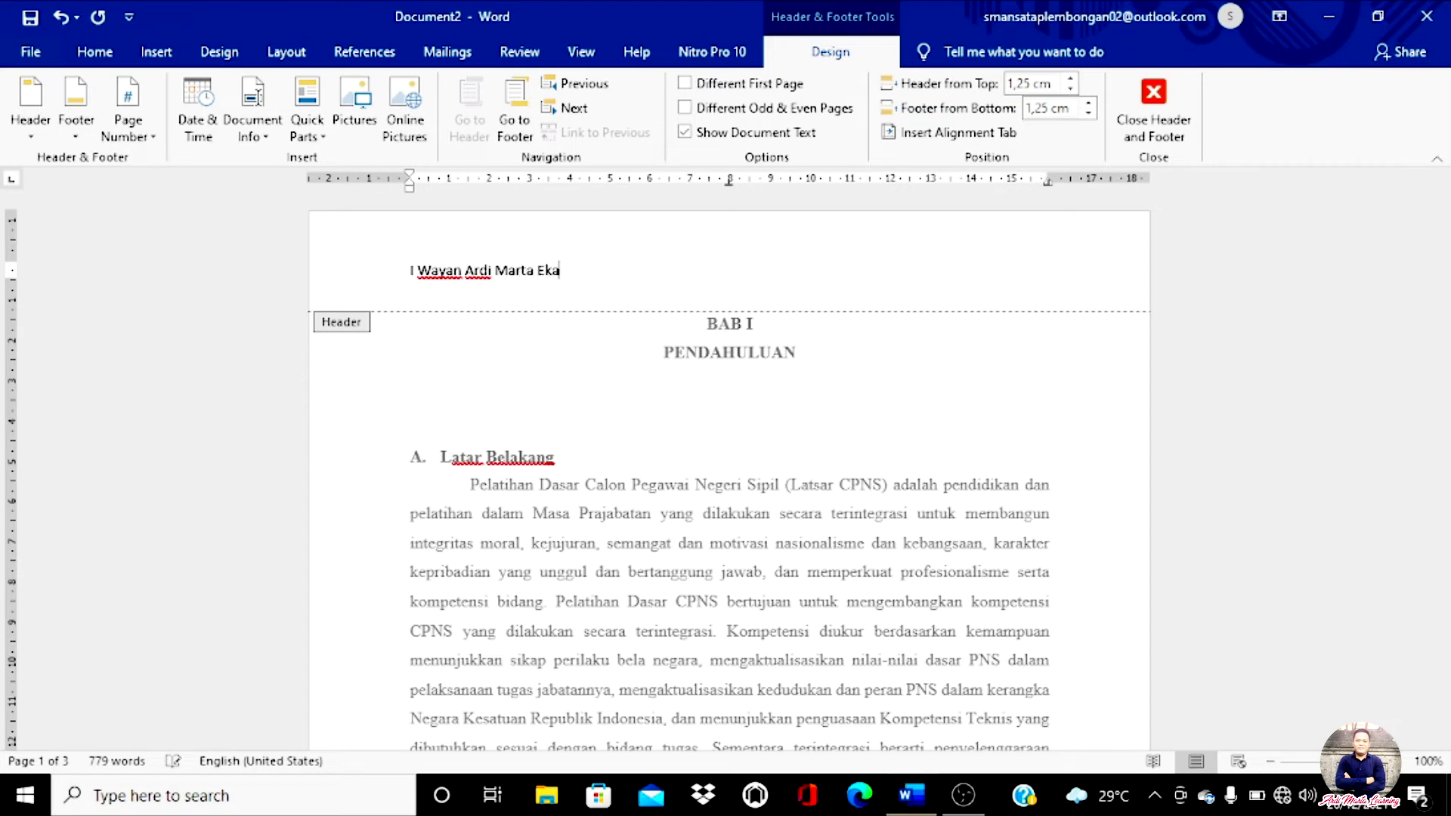
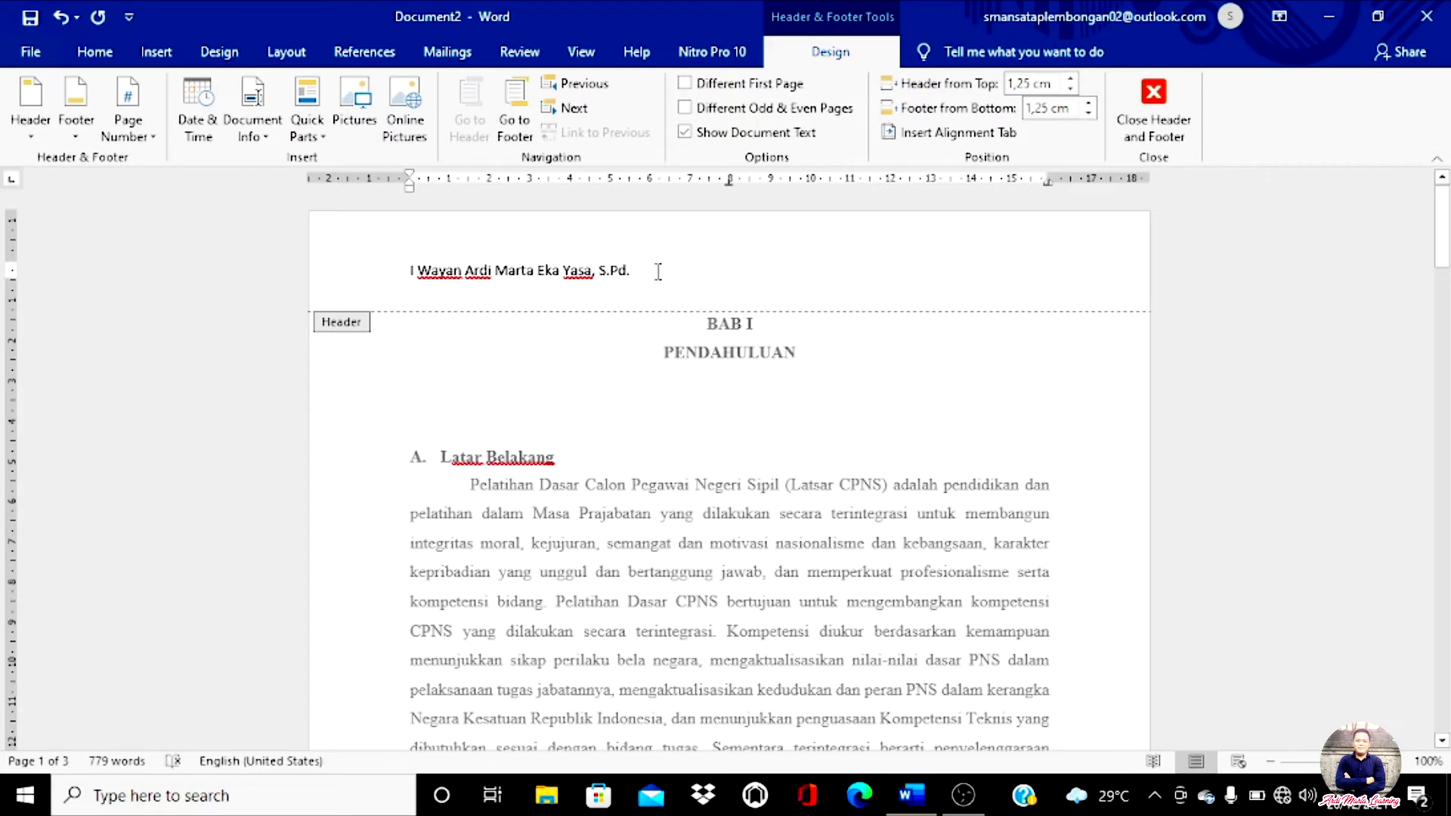
Step: Set the header name's font to Berlin Sans FB Demi and make it italic
{"action": "left_click_drag", "start_coordinate": [637, 269], "coordinate": [401, 274]}
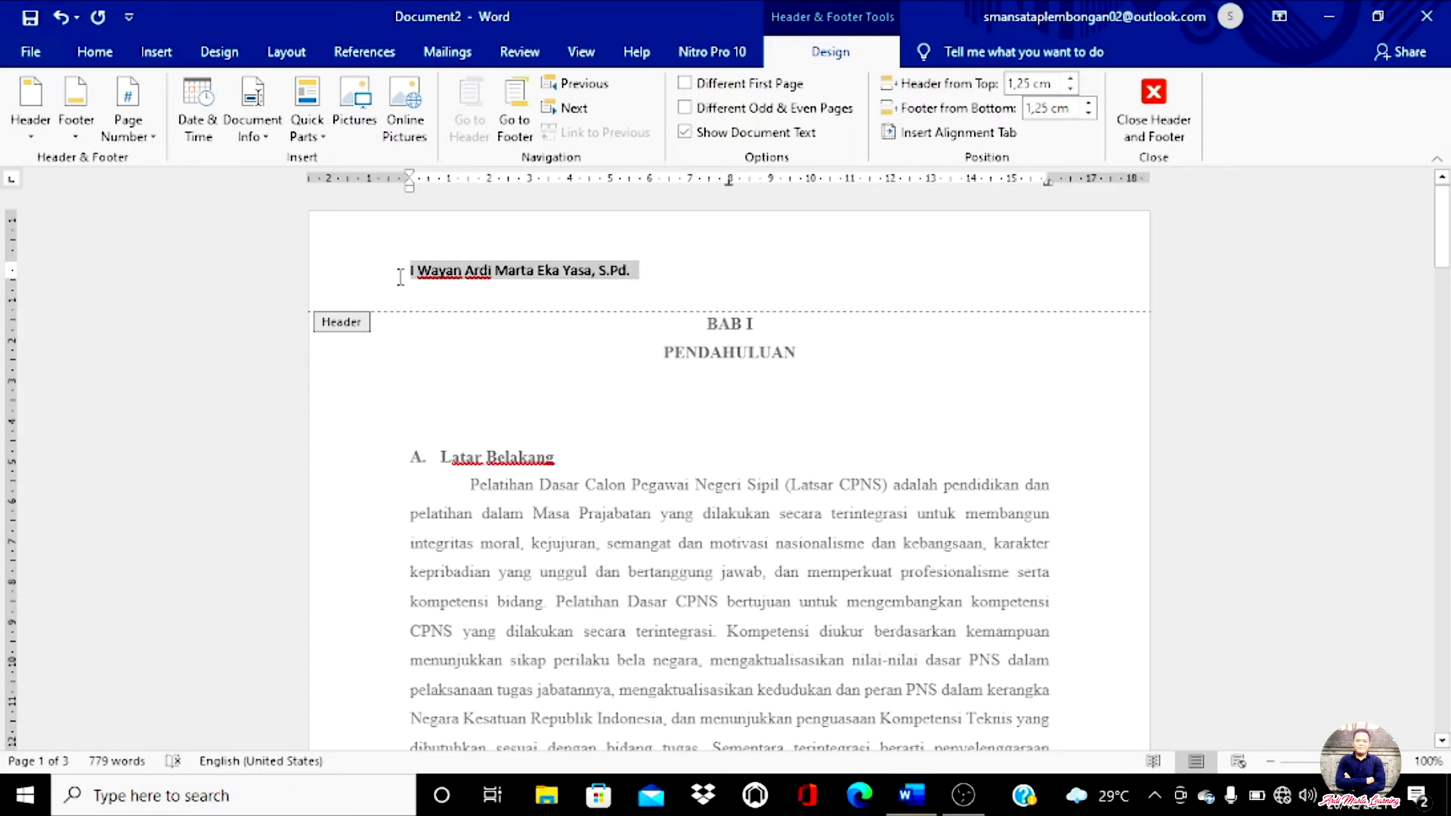
{"action": "left_click", "coordinate": [104, 61]}
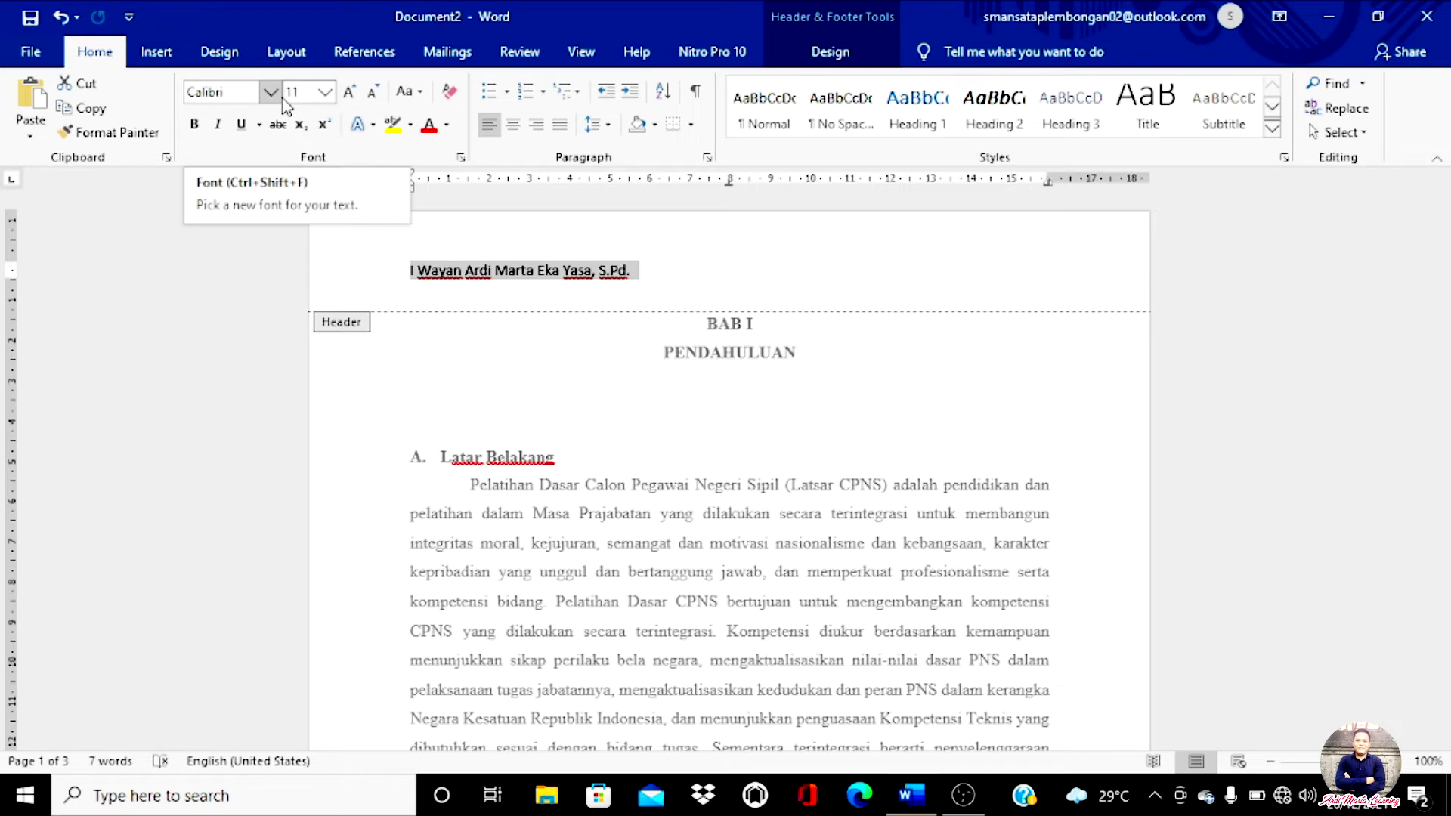
{"action": "left_click", "coordinate": [270, 92]}
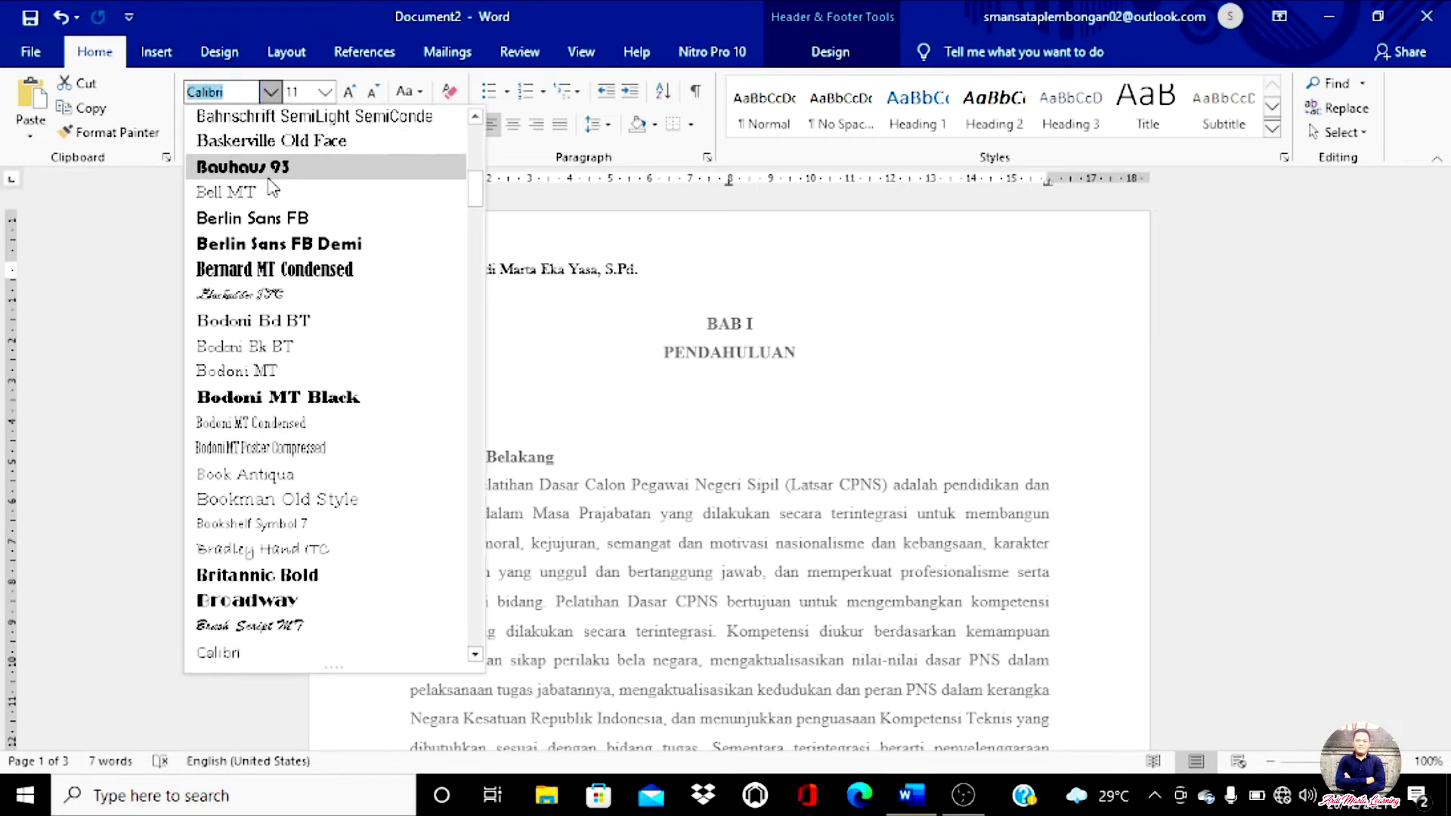
{"action": "left_click", "coordinate": [253, 244]}
{"action": "left_click", "coordinate": [218, 125]}
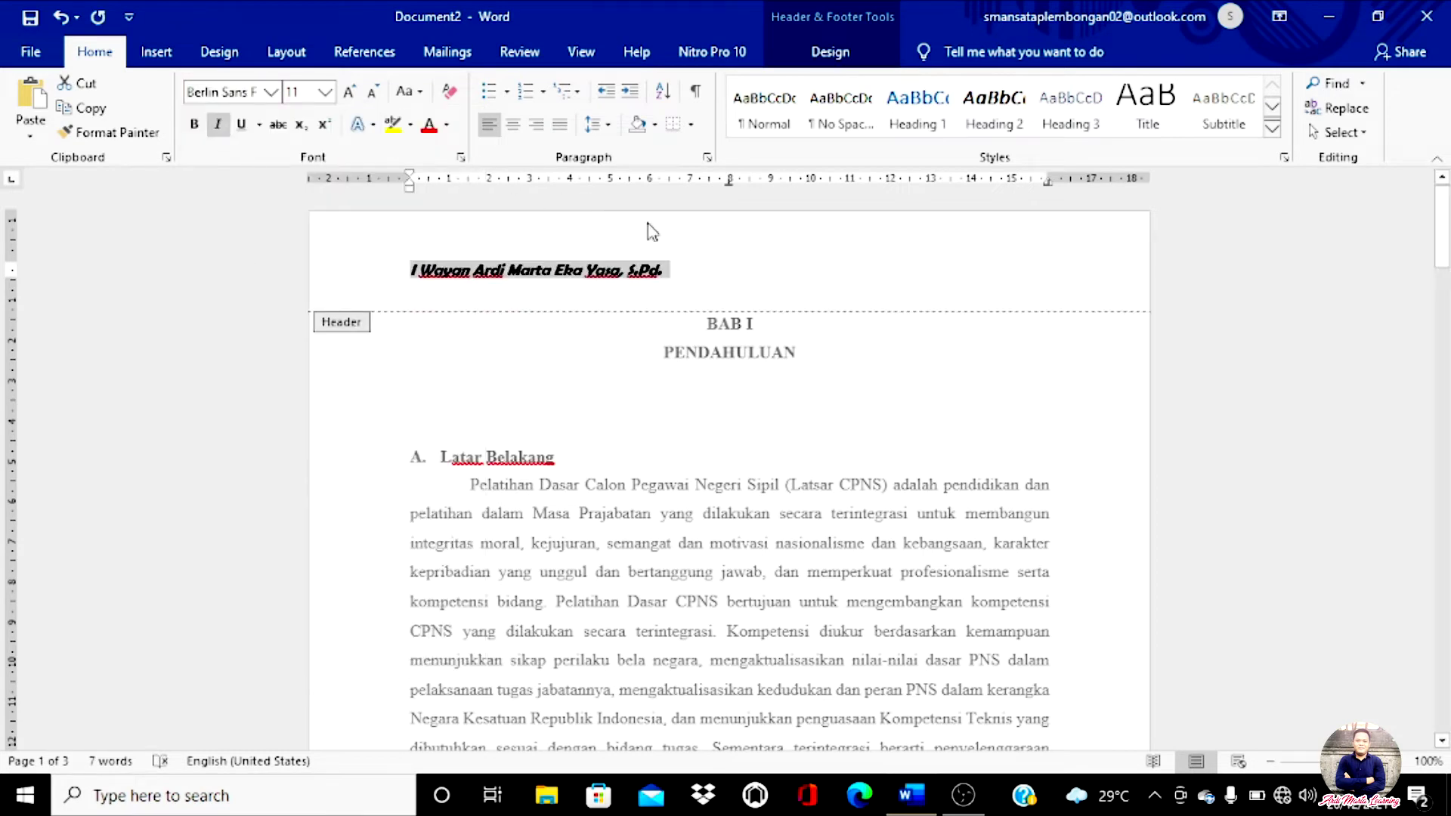
Step: Try centre and right alignment on the header name, then leave it left-aligned
{"action": "left_click", "coordinate": [669, 266]}
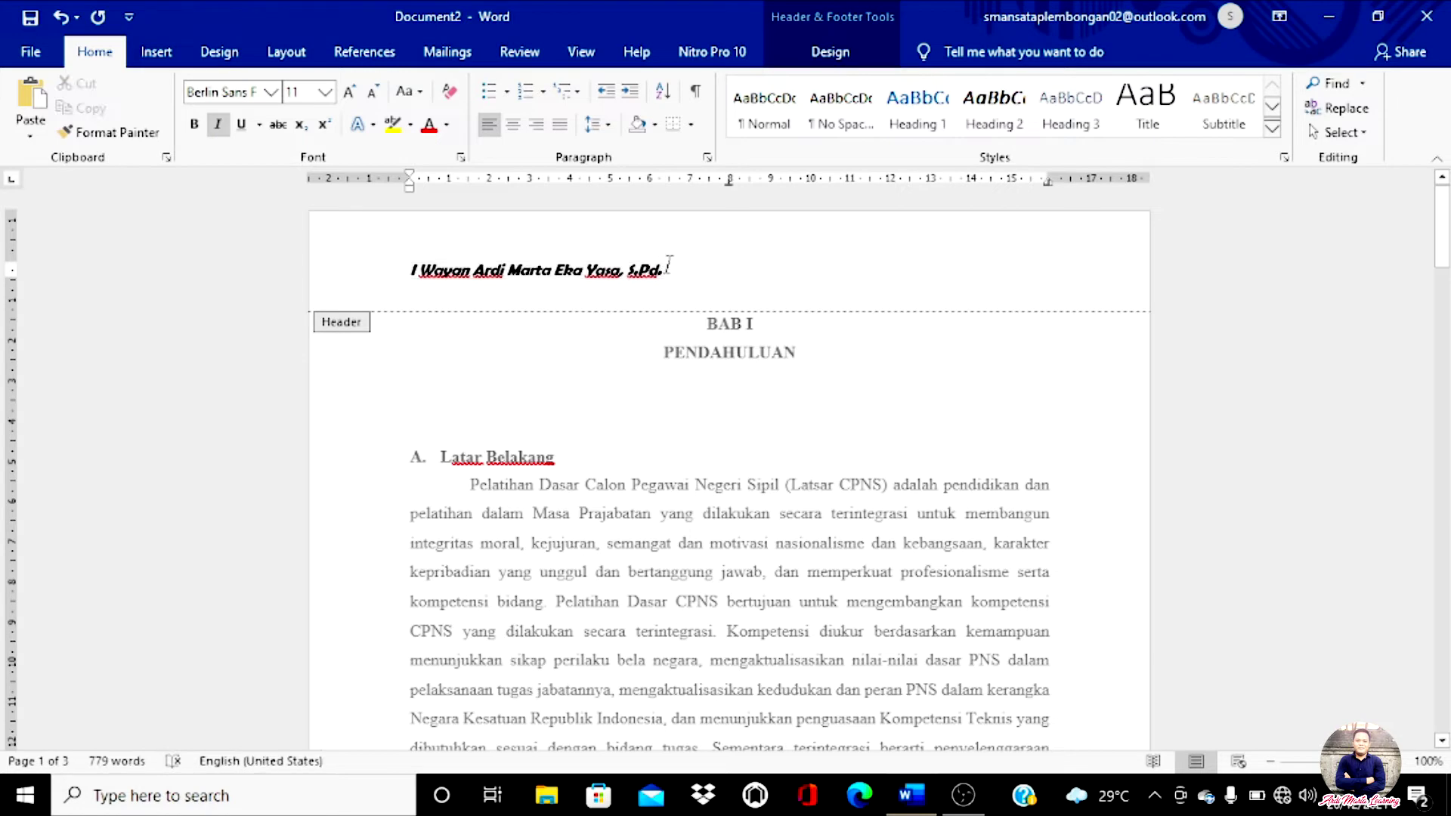
{"action": "left_click_drag", "start_coordinate": [667, 267], "coordinate": [365, 272]}
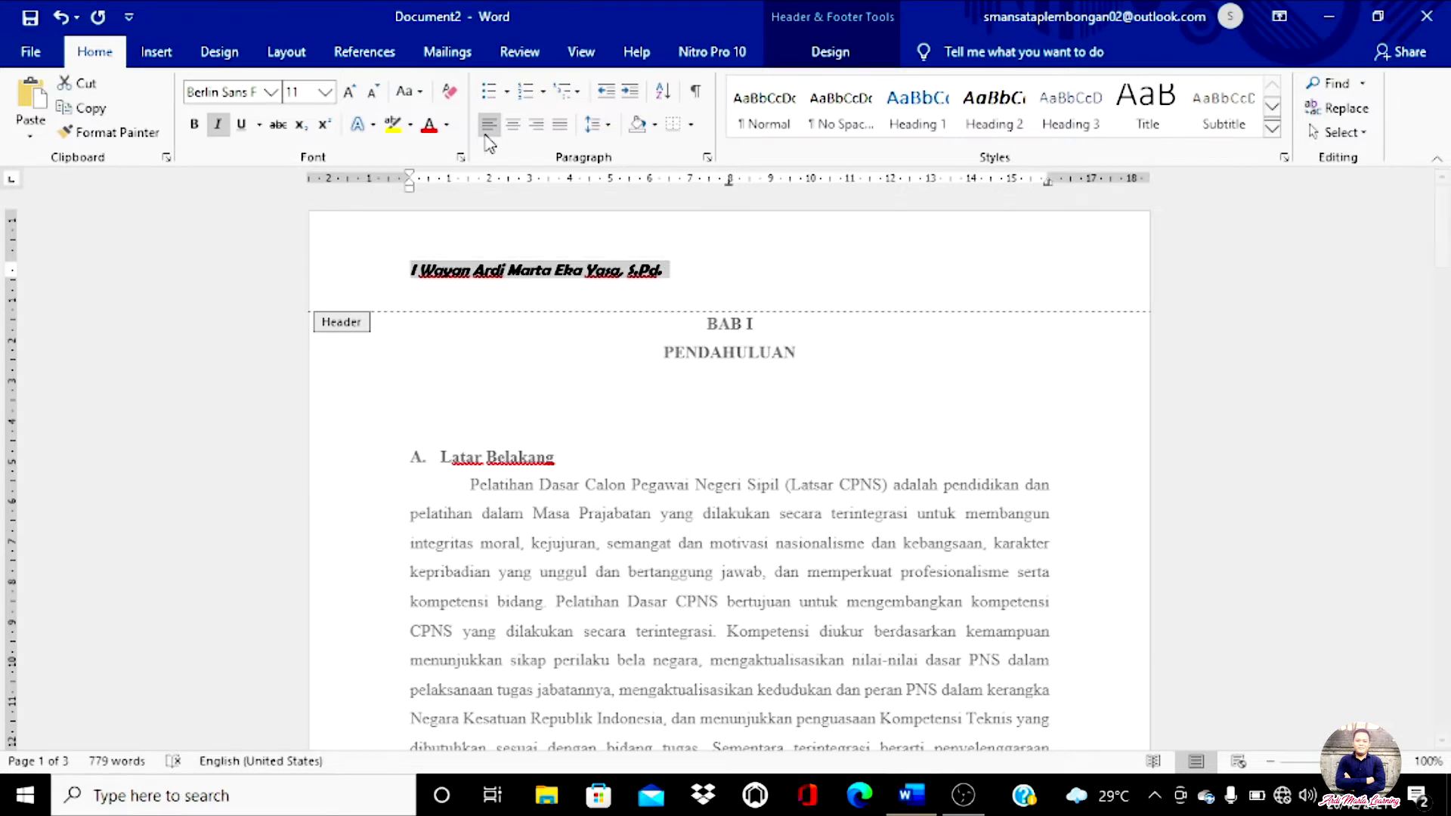
{"action": "left_click", "coordinate": [512, 133]}
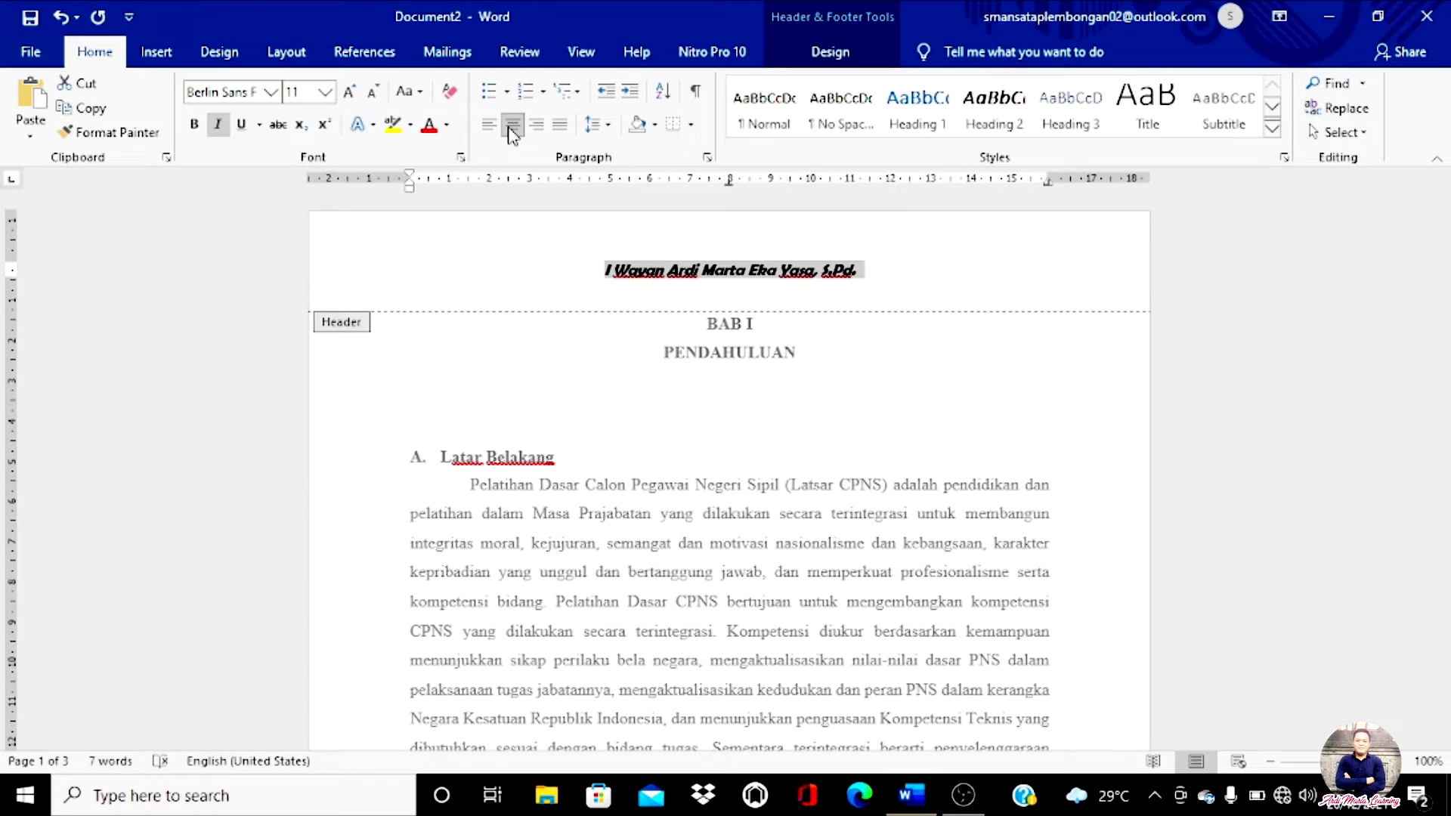
{"action": "left_click", "coordinate": [538, 132]}
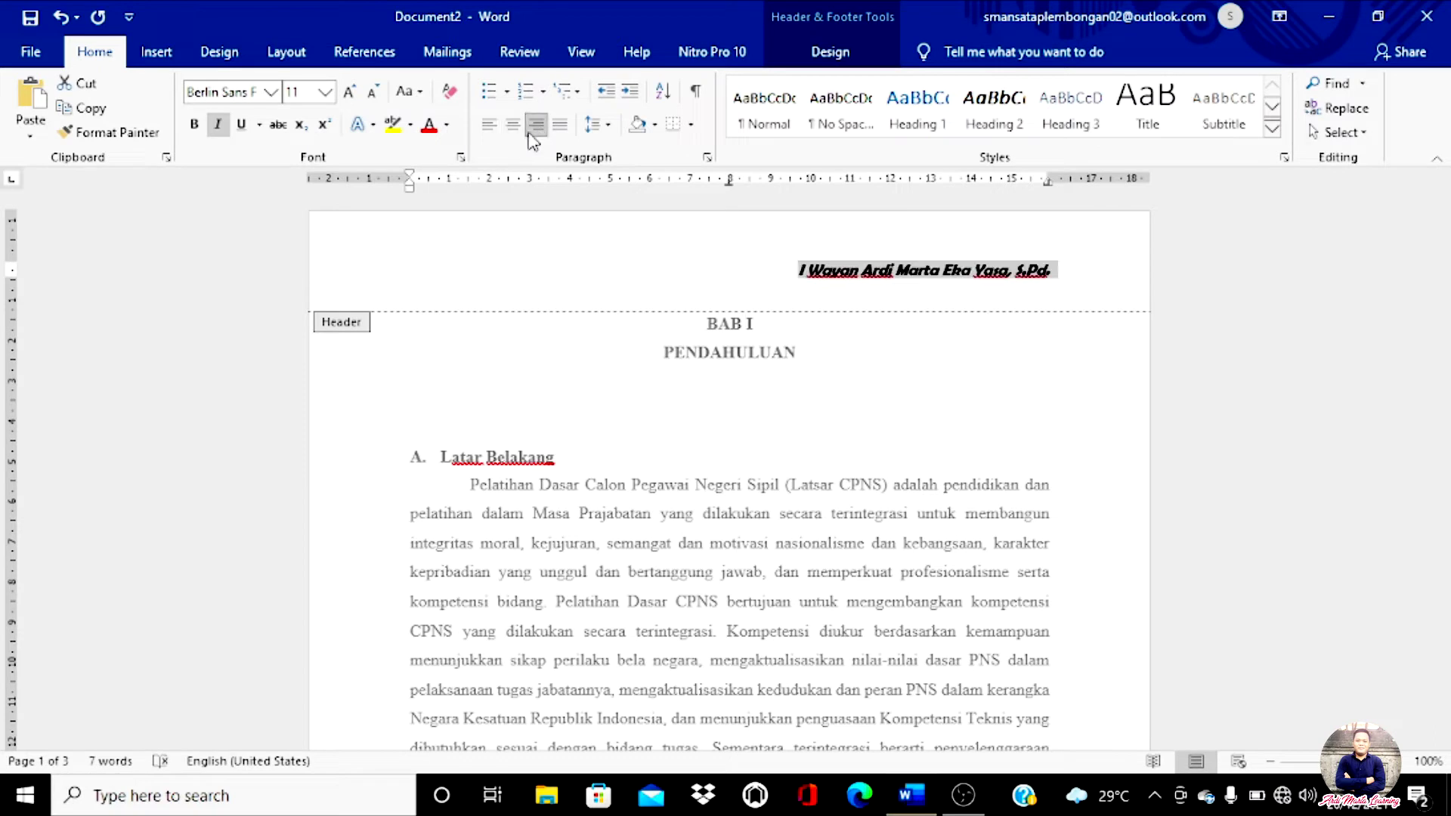
{"action": "left_click", "coordinate": [490, 127]}
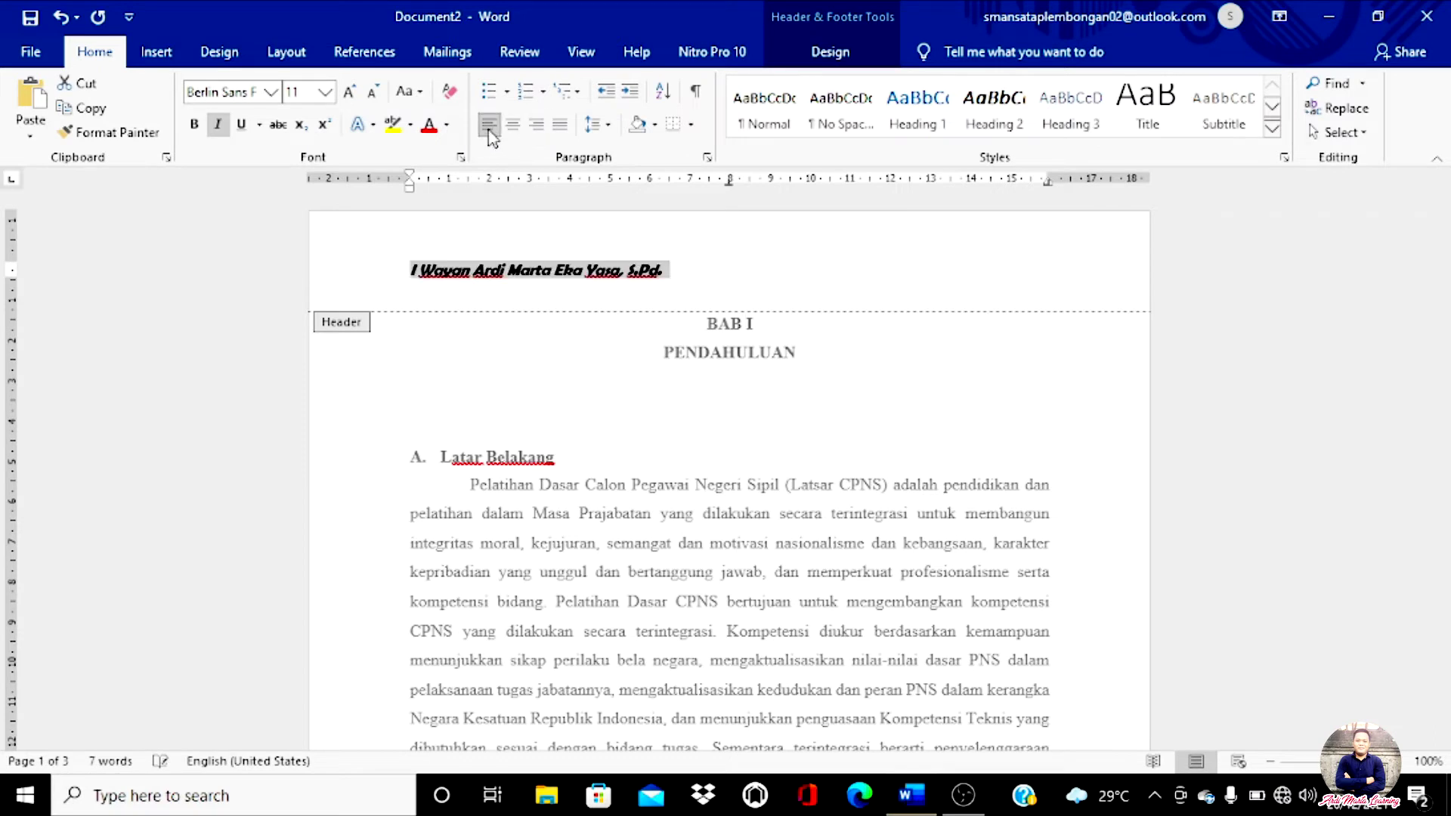
{"action": "left_click", "coordinate": [713, 269]}
Step: Add a tab after the header name and go back to the report body
{"action": "key", "text": "Tab"}
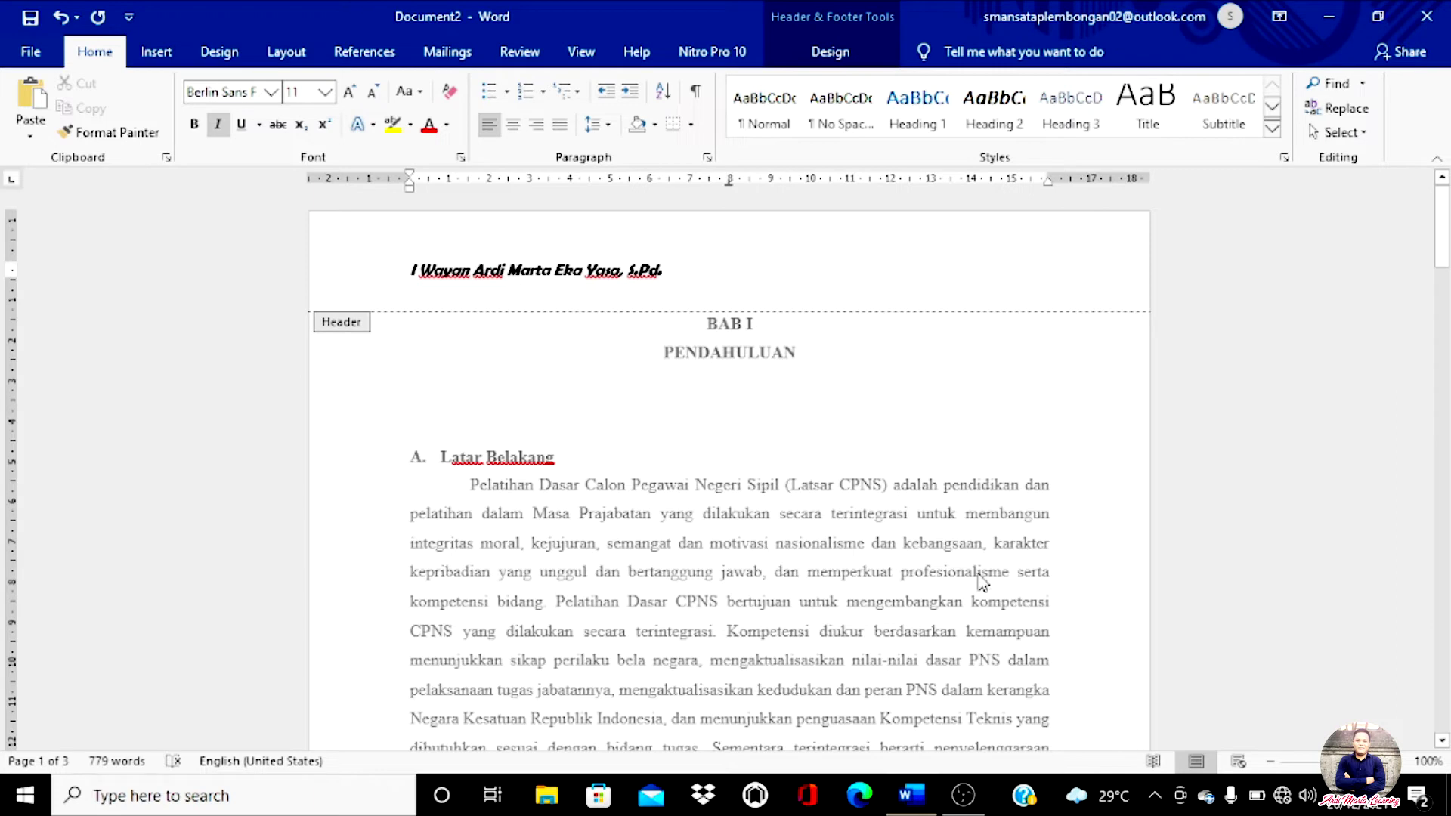
{"action": "double_click", "coordinate": [579, 404]}
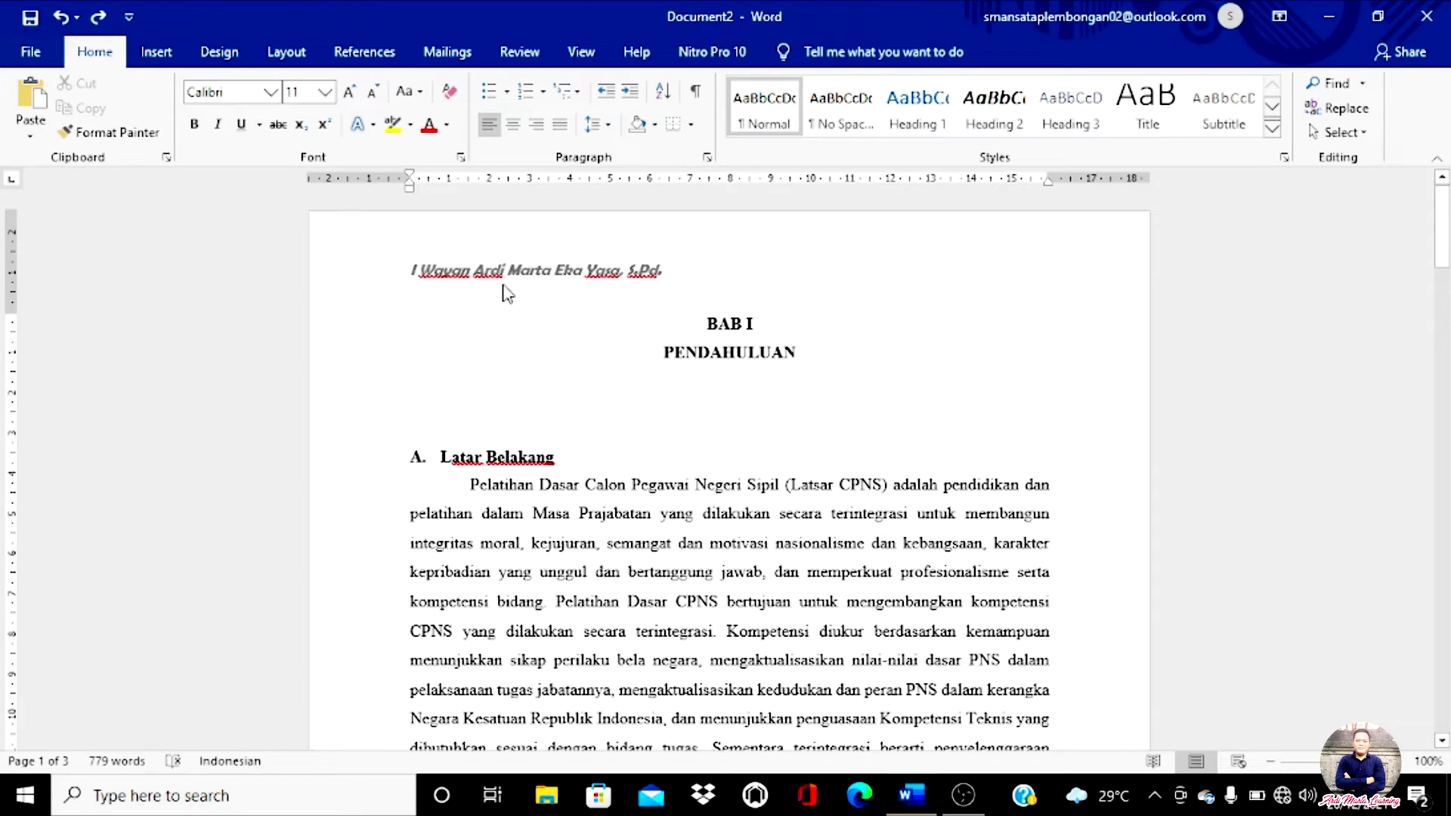
{"action": "scroll", "coordinate": [529, 310], "scroll_direction": "down", "scroll_amount": 5}
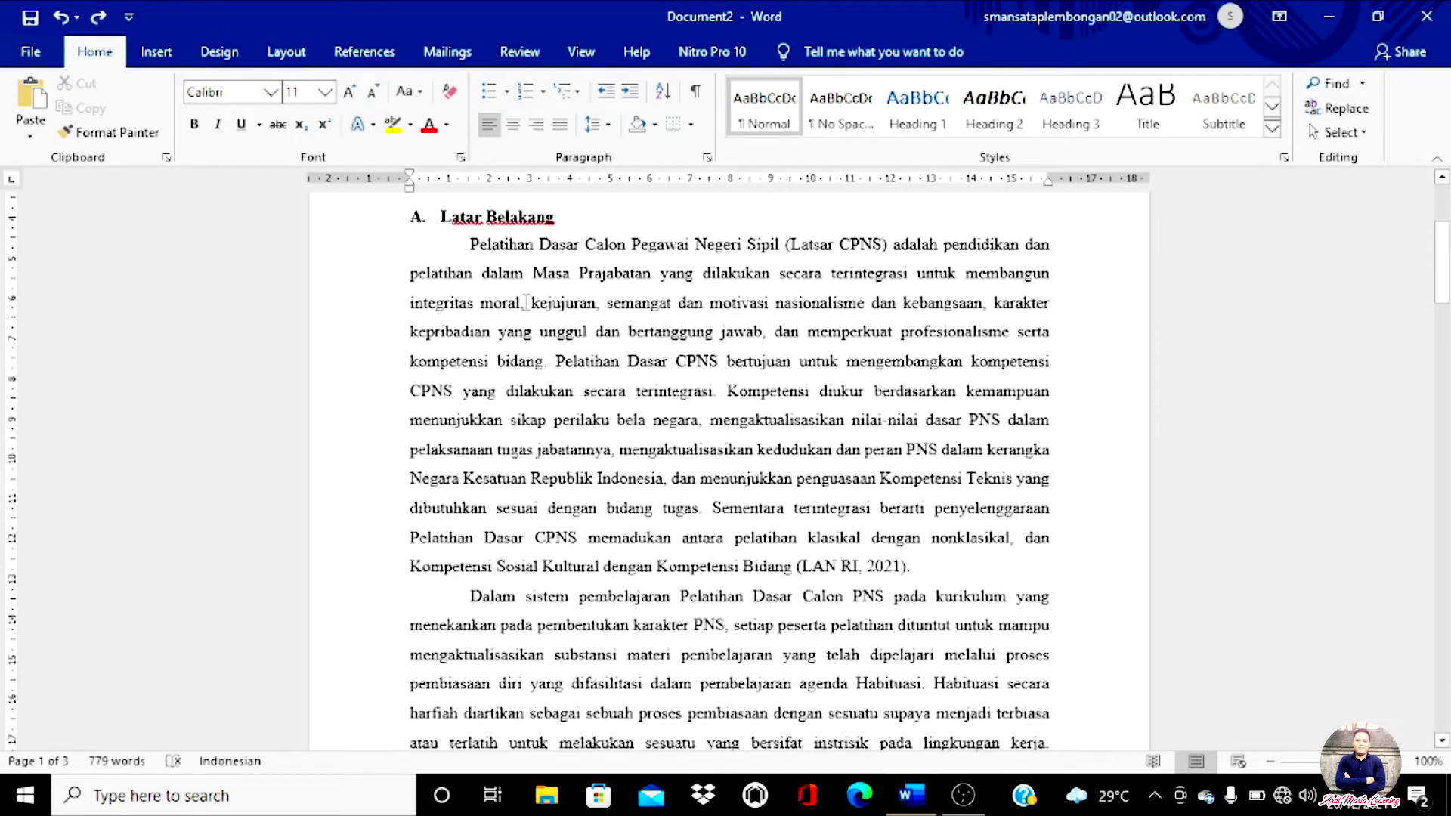
{"action": "scroll", "coordinate": [527, 304], "scroll_direction": "down", "scroll_amount": 6}
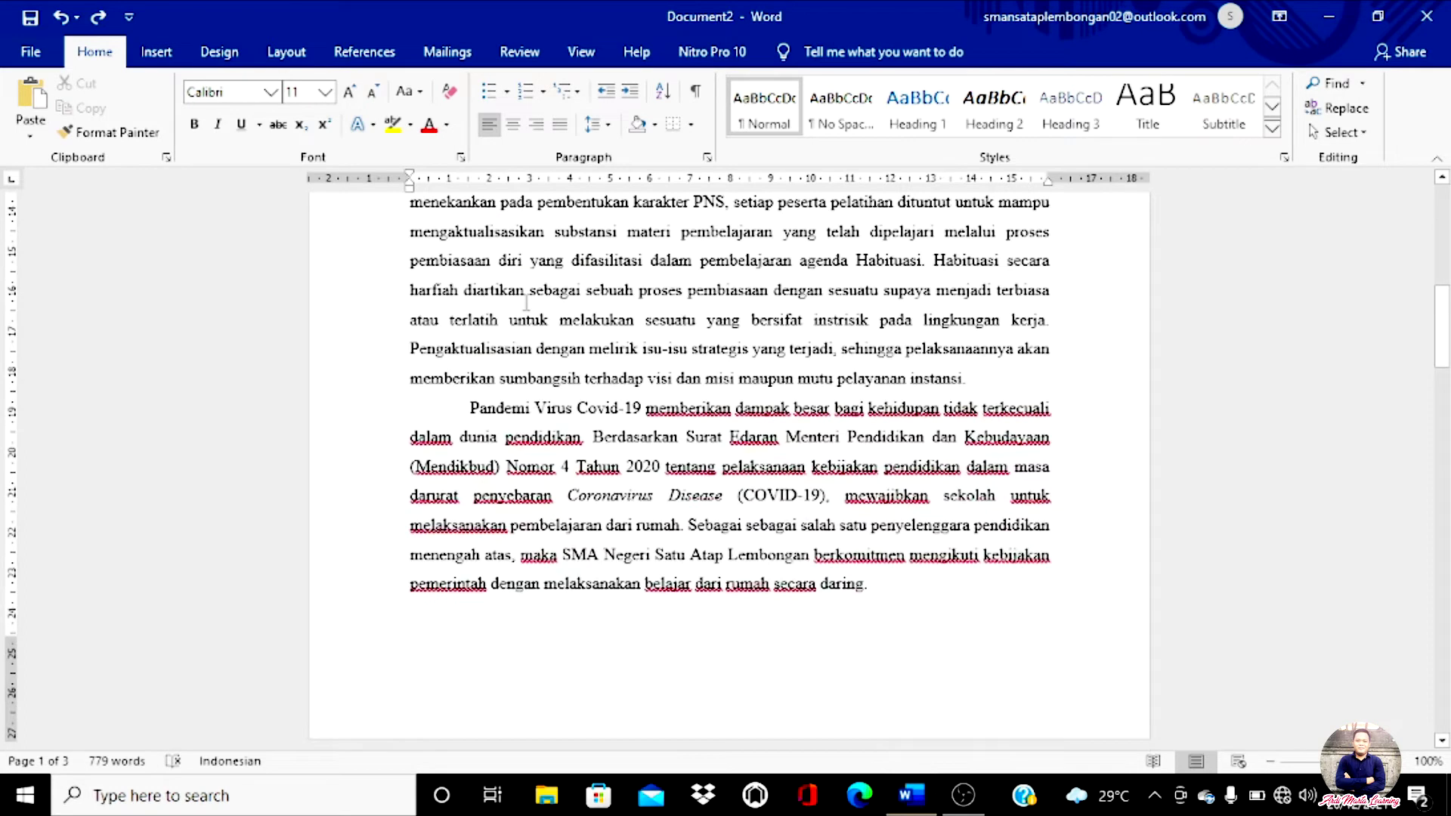
{"action": "scroll", "coordinate": [527, 303], "scroll_direction": "down", "scroll_amount": 1}
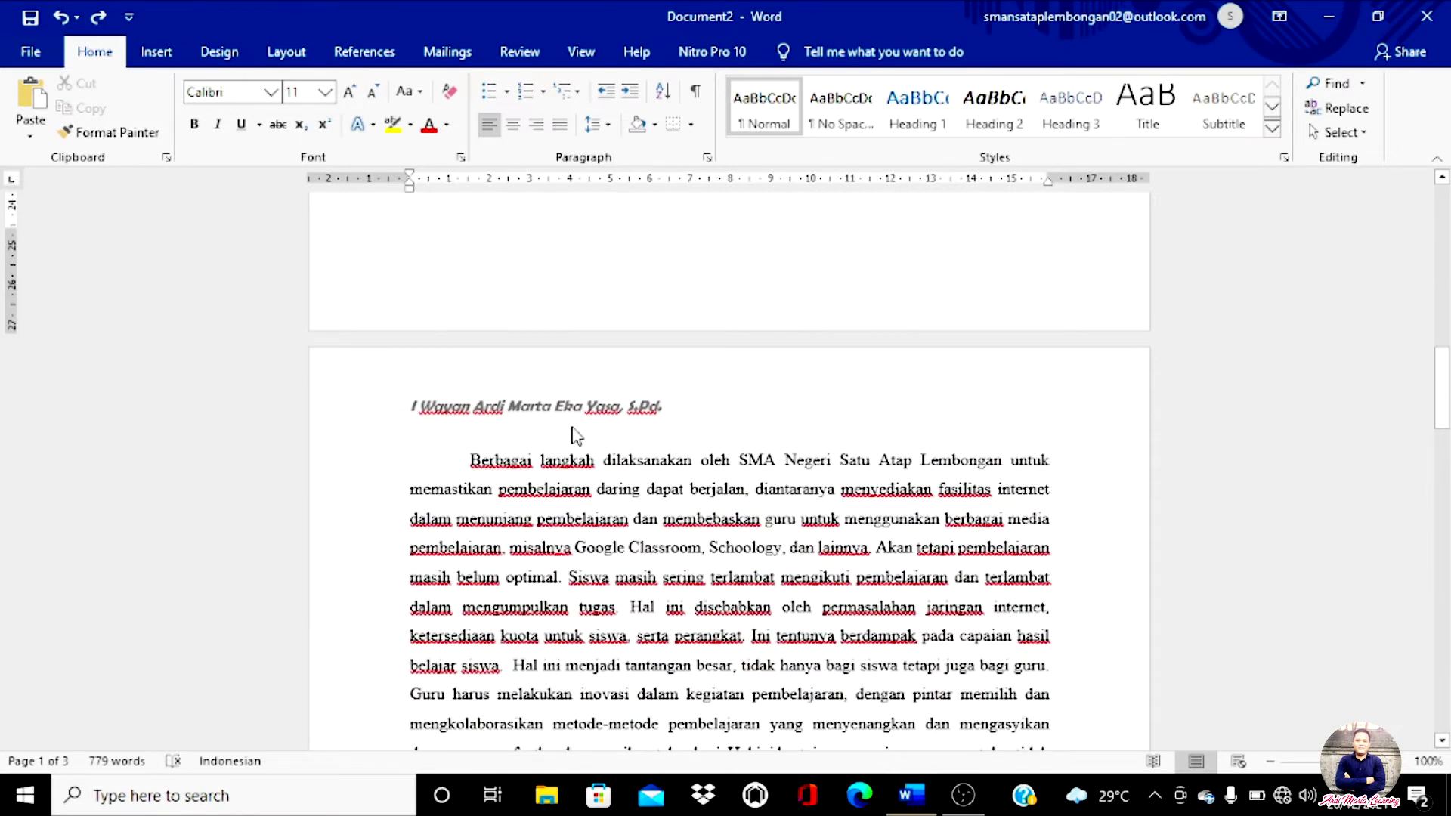
{"action": "scroll", "coordinate": [573, 431], "scroll_direction": "down", "scroll_amount": 4}
{"action": "scroll", "coordinate": [571, 432], "scroll_direction": "down", "scroll_amount": 7}
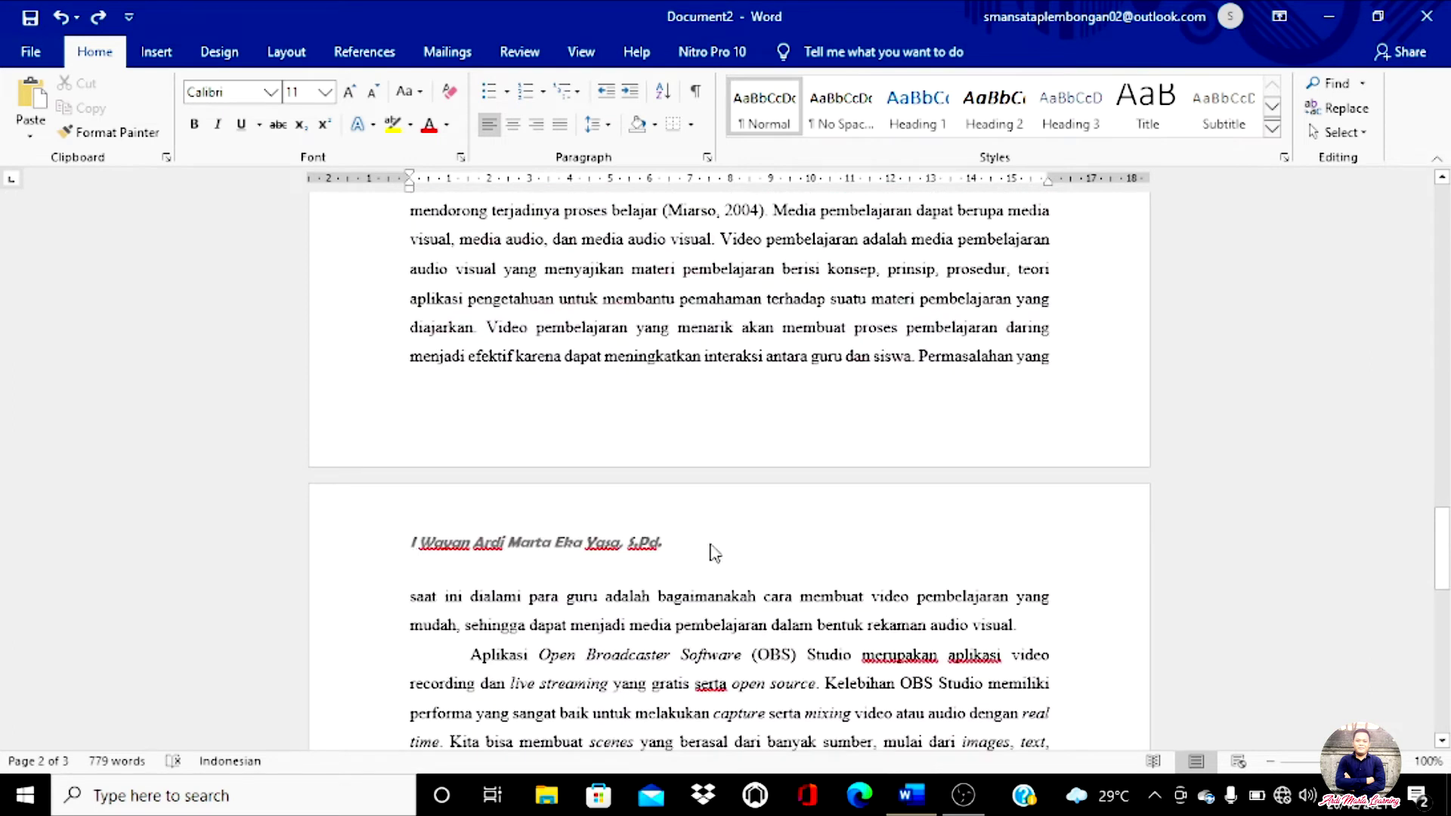
{"action": "scroll", "coordinate": [706, 546], "scroll_direction": "down", "scroll_amount": 1}
{"action": "scroll", "coordinate": [706, 546], "scroll_direction": "down", "scroll_amount": 3}
{"action": "scroll", "coordinate": [706, 546], "scroll_direction": "up", "scroll_amount": 7}
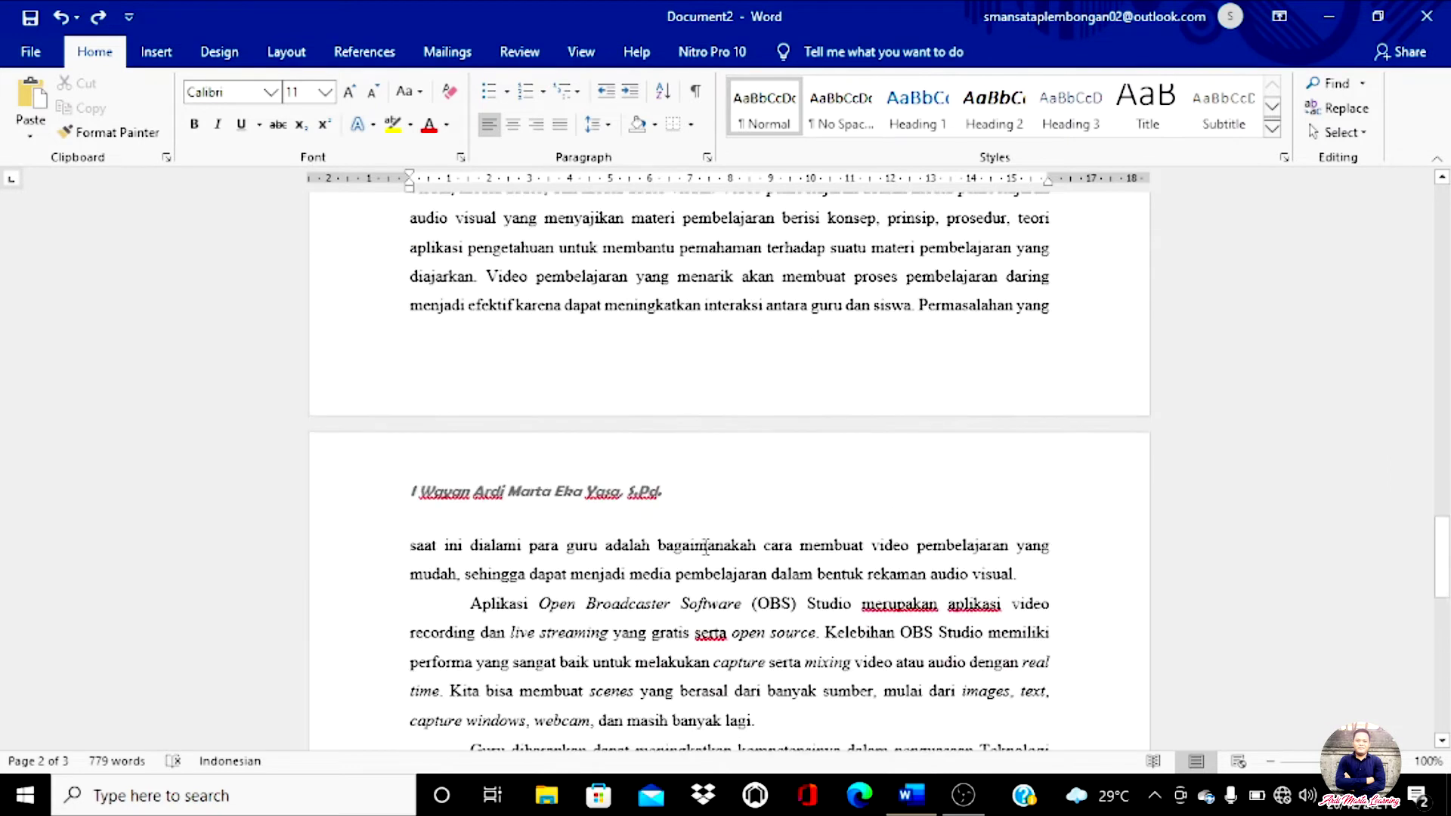
{"action": "scroll", "coordinate": [706, 546], "scroll_direction": "up", "scroll_amount": 10}
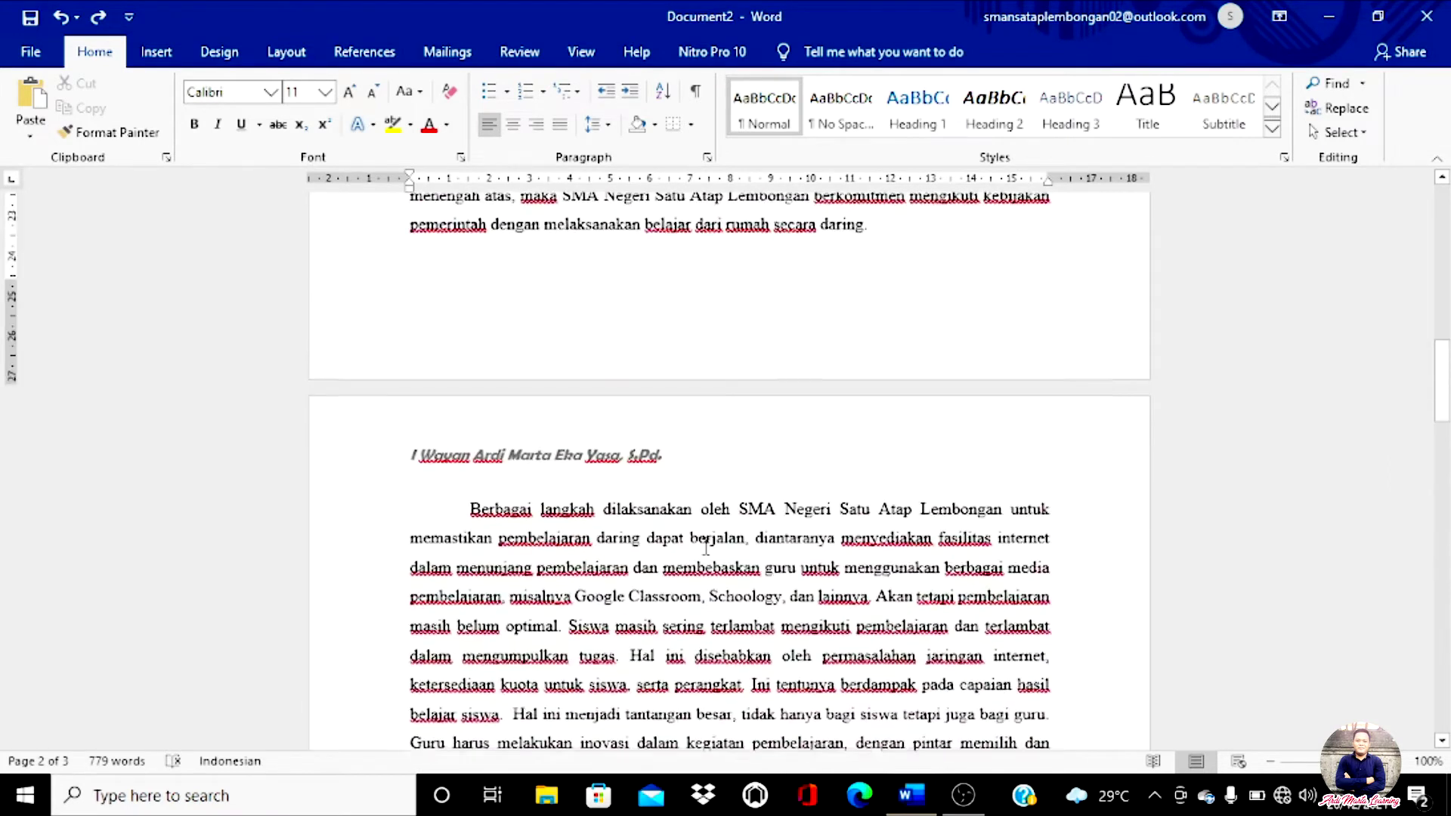
{"action": "scroll", "coordinate": [706, 549], "scroll_direction": "up", "scroll_amount": 10}
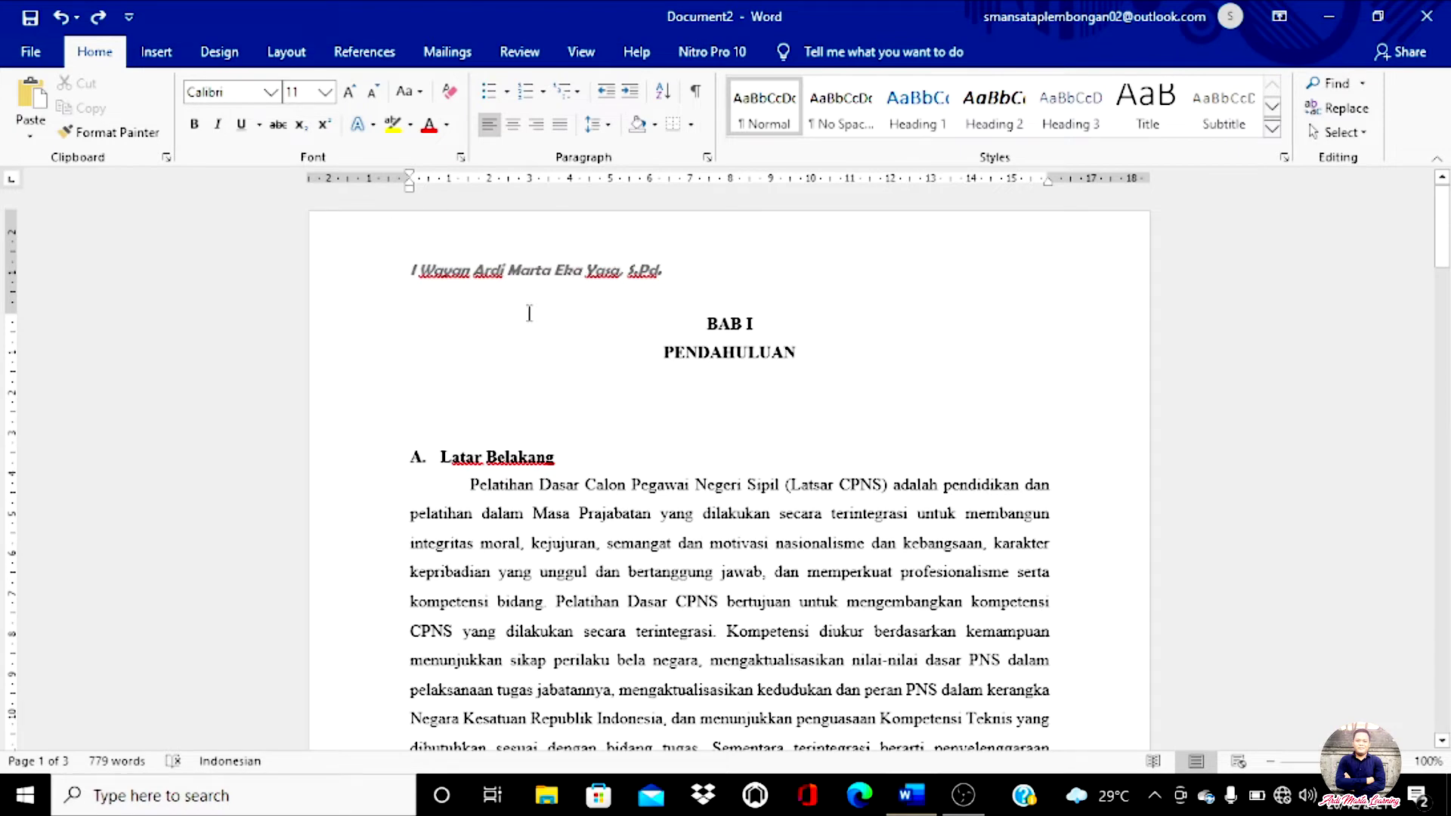
Step: Reopen the page header, currently 1,25 cm from the top, for editing
{"action": "double_click", "coordinate": [446, 284]}
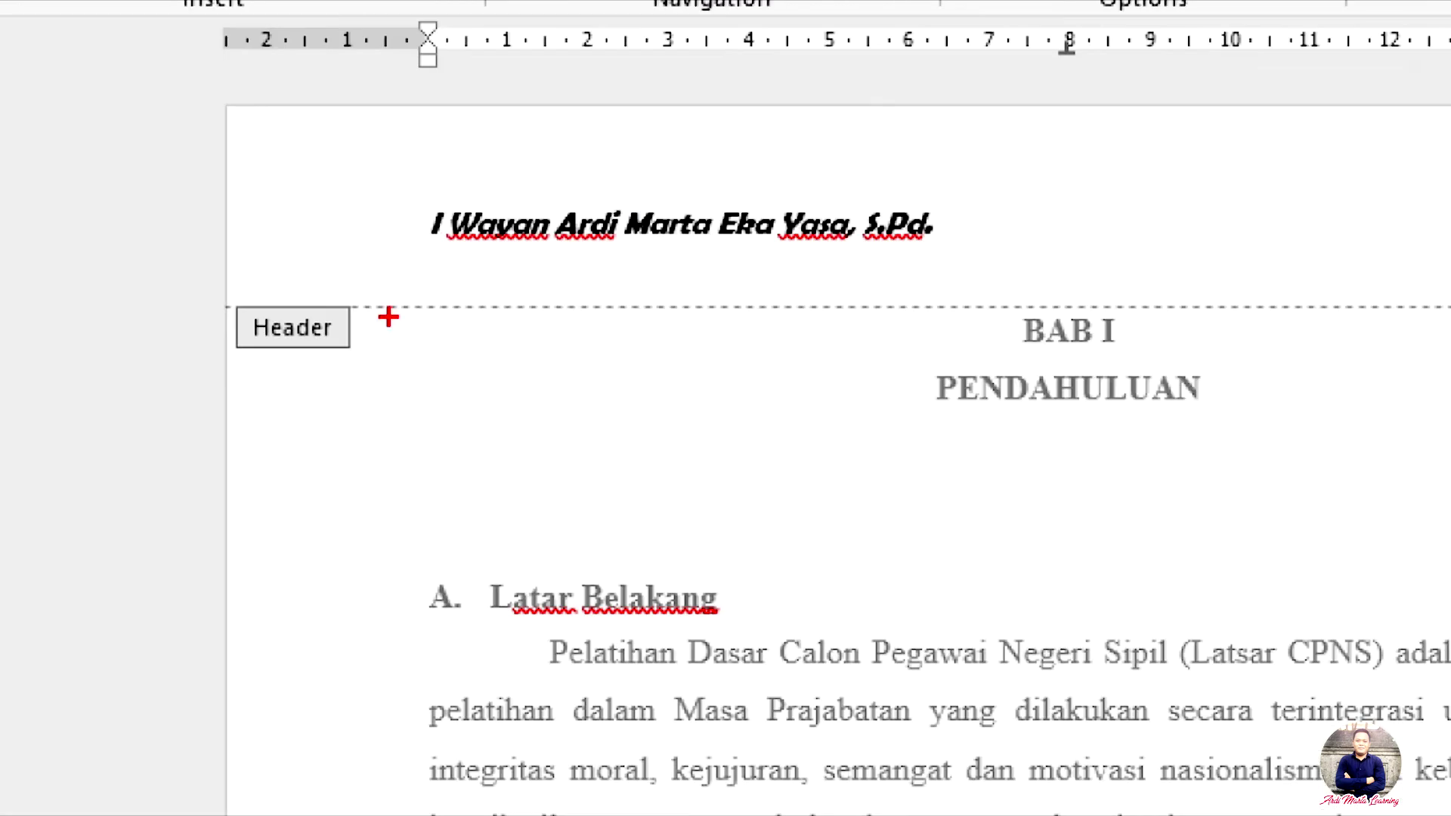
{"action": "mouse_move", "coordinate": [393, 314]}
{"action": "left_mouse_down"}
{"action": "mouse_move", "coordinate": [341, 366]}
{"action": "mouse_move", "coordinate": [289, 288]}
{"action": "left_mouse_up"}
{"action": "left_click_drag", "start_coordinate": [186, 258], "coordinate": [529, 264]}
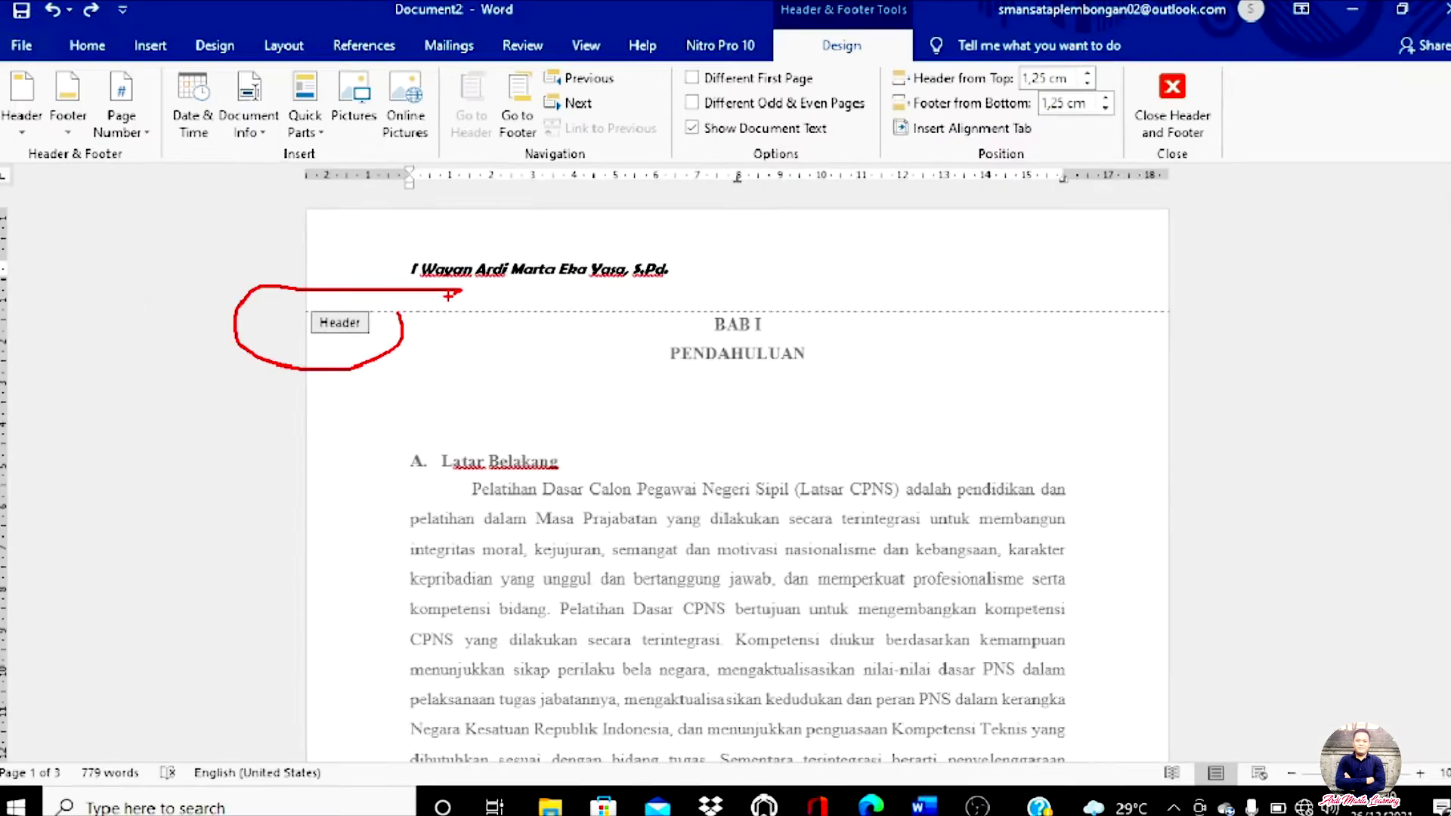
{"action": "key", "text": "Escape"}
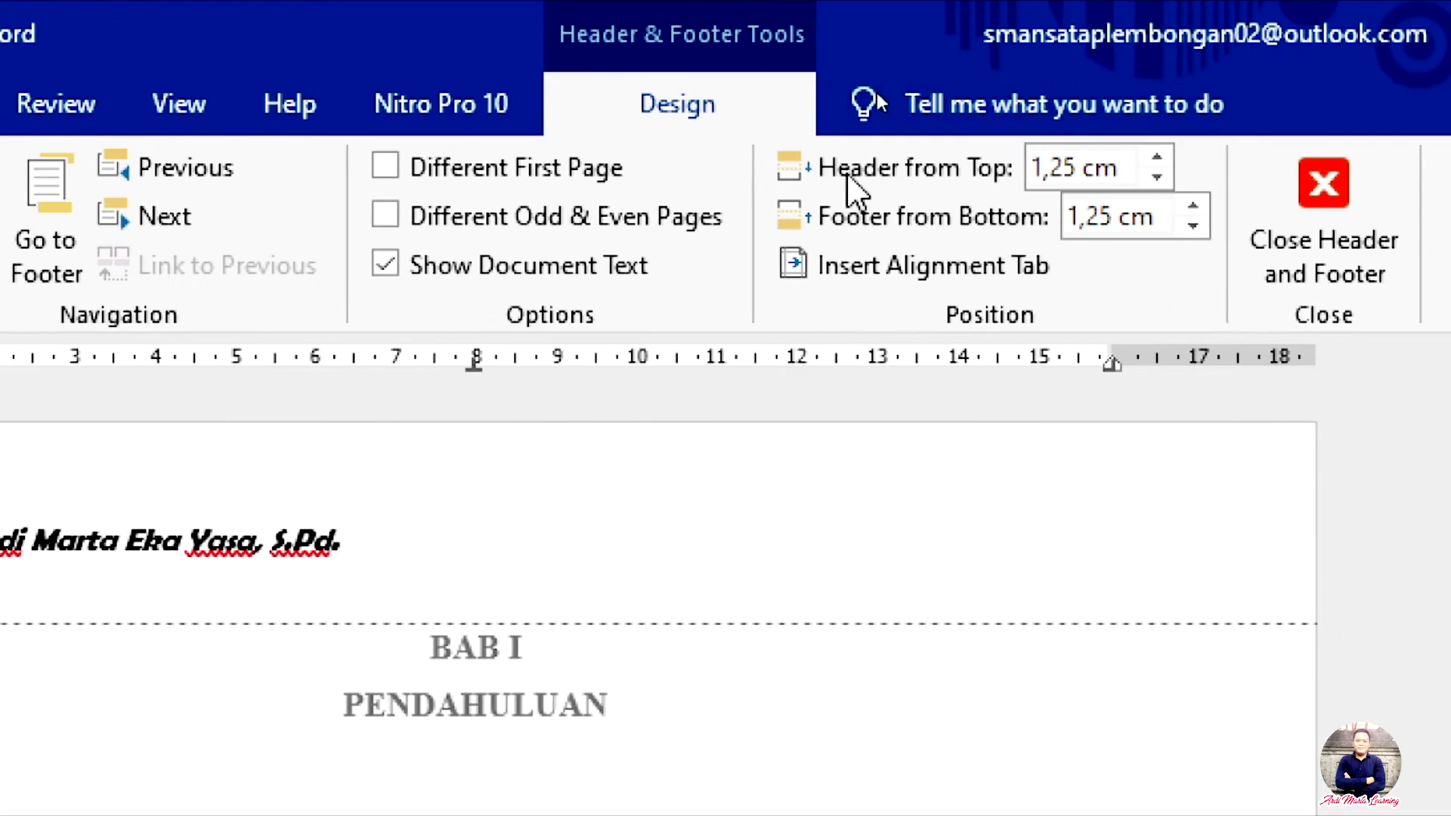
Step: Adjust Header from Top until the header sits 1,7 cm below the page top
{"action": "left_click", "coordinate": [1170, 179]}
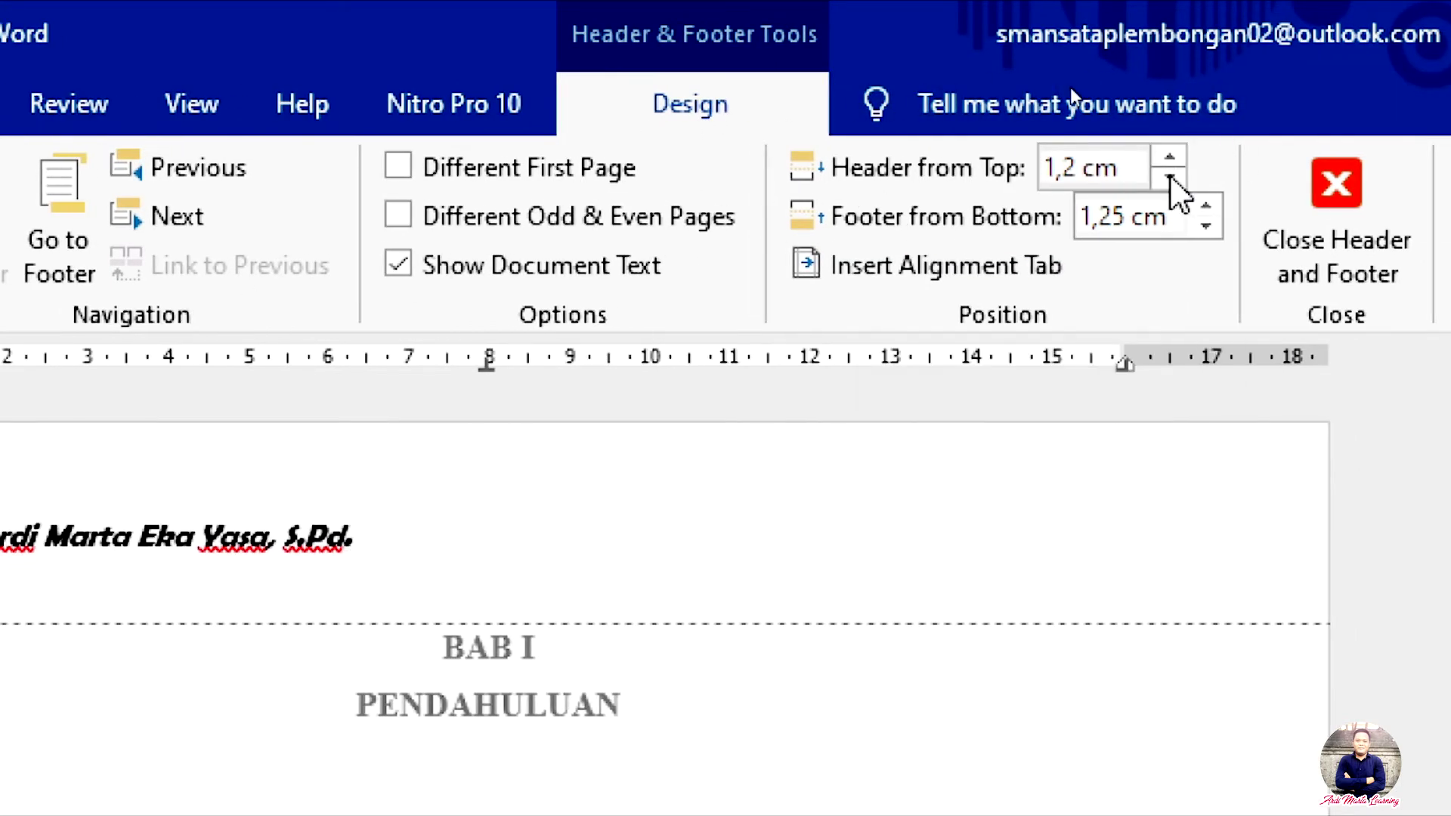
{"action": "left_click", "coordinate": [1170, 179]}
{"action": "left_click", "coordinate": [1170, 178]}
{"action": "left_click", "coordinate": [1170, 178]}
{"action": "left_click", "coordinate": [1170, 178]}
{"action": "left_click", "coordinate": [1171, 178]}
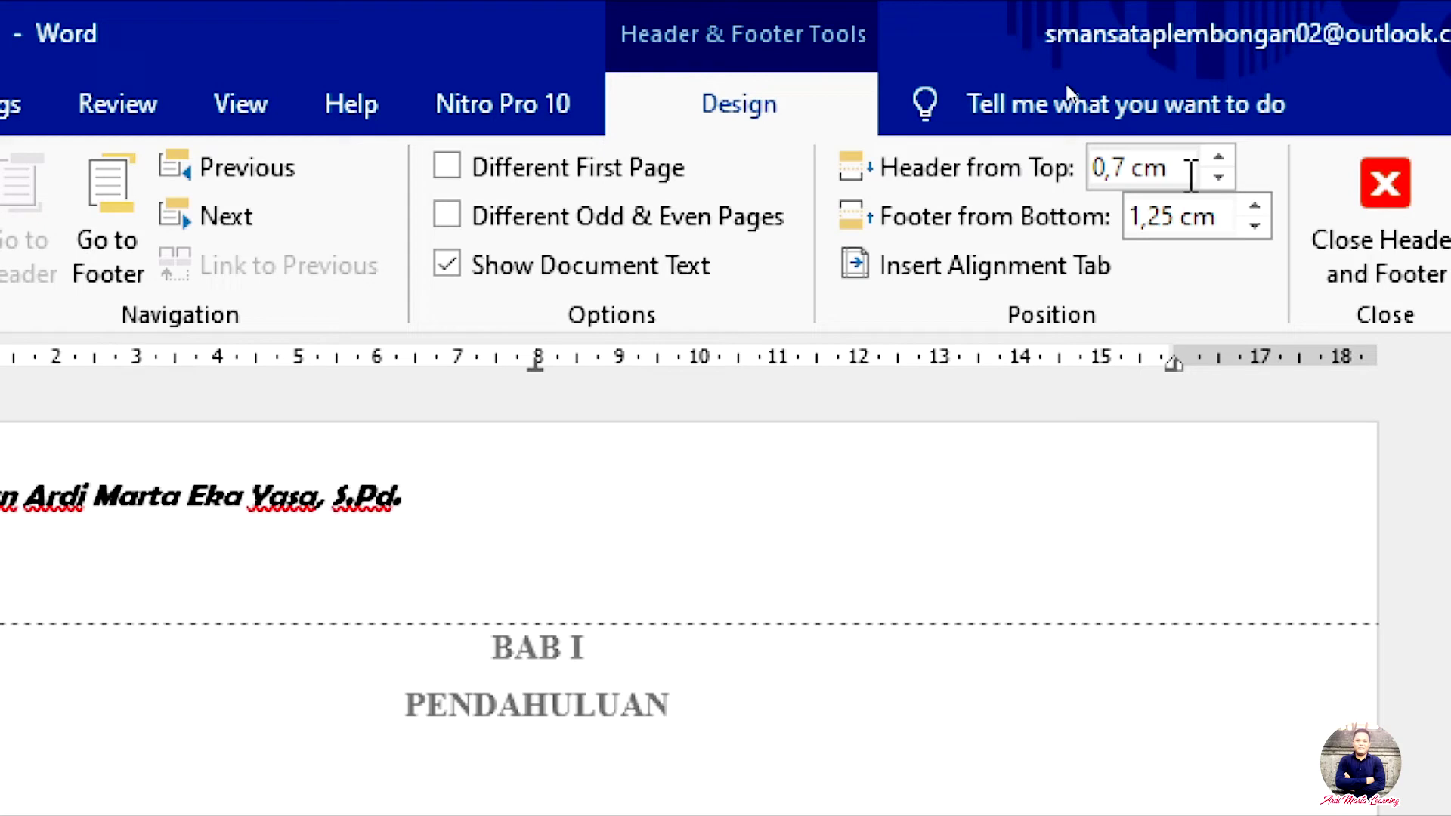
{"action": "left_click", "coordinate": [1228, 155]}
{"action": "left_click", "coordinate": [1227, 156]}
{"action": "left_click", "coordinate": [1227, 156]}
{"action": "left_click", "coordinate": [1227, 156]}
{"action": "left_click", "coordinate": [1227, 156]}
{"action": "left_click", "coordinate": [1227, 156]}
{"action": "left_click", "coordinate": [1228, 155]}
{"action": "left_click", "coordinate": [1227, 156]}
{"action": "left_click", "coordinate": [1227, 156]}
{"action": "left_click", "coordinate": [1228, 156]}
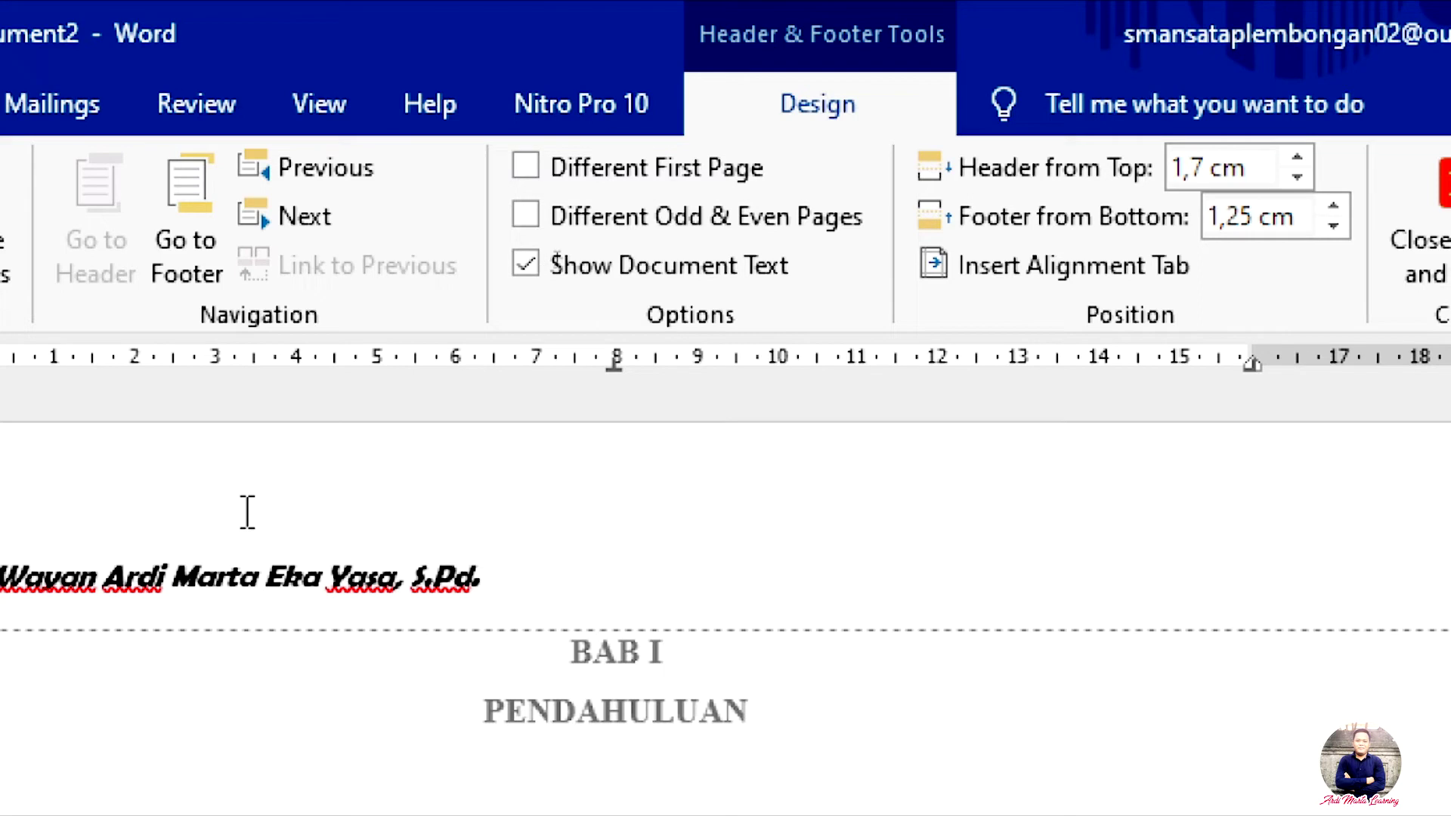
{"action": "left_click", "coordinate": [527, 574]}
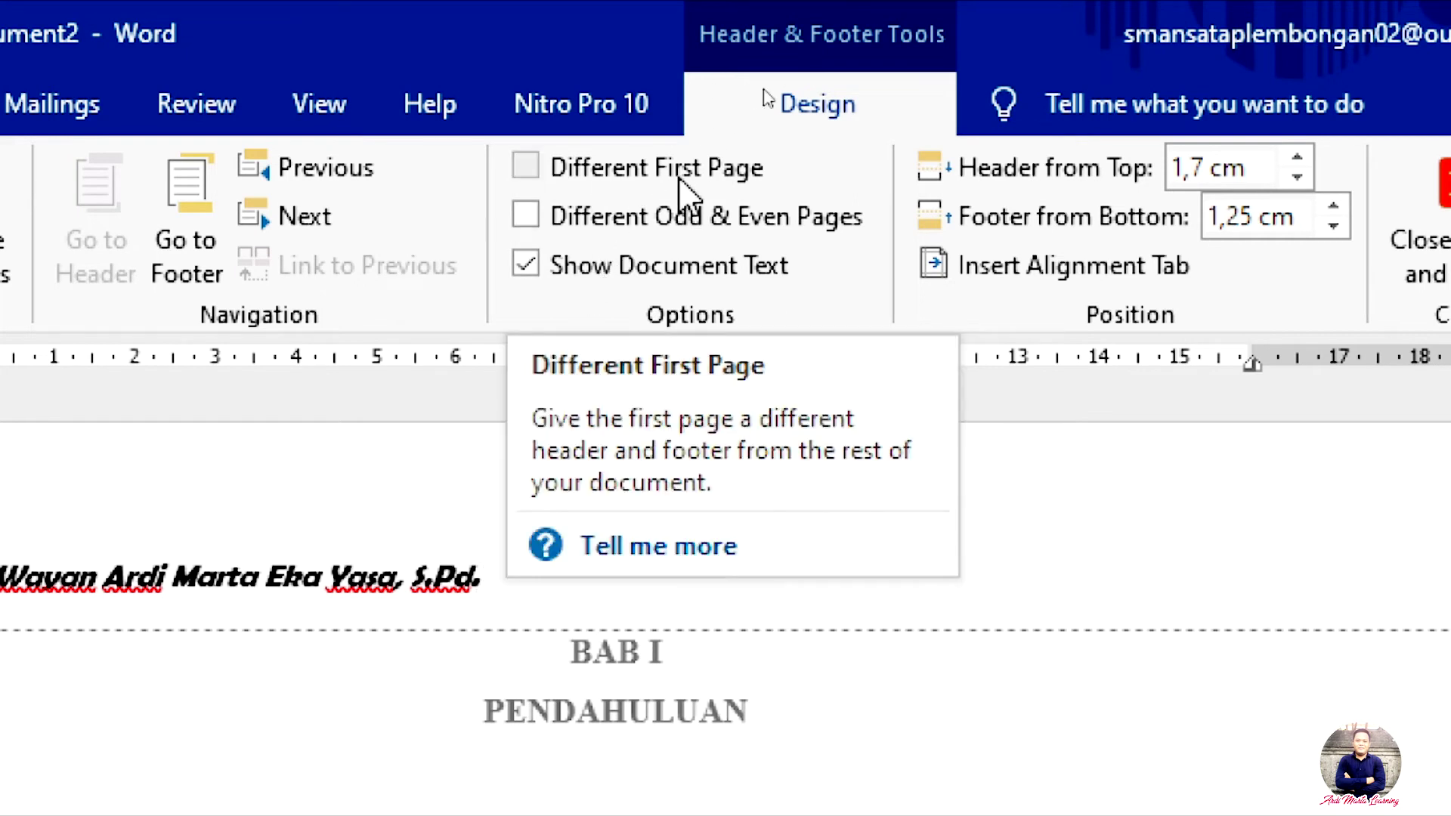
Step: Turn on Different First Page and scroll the pages to check page 1's header is empty
{"action": "left_click", "coordinate": [533, 171]}
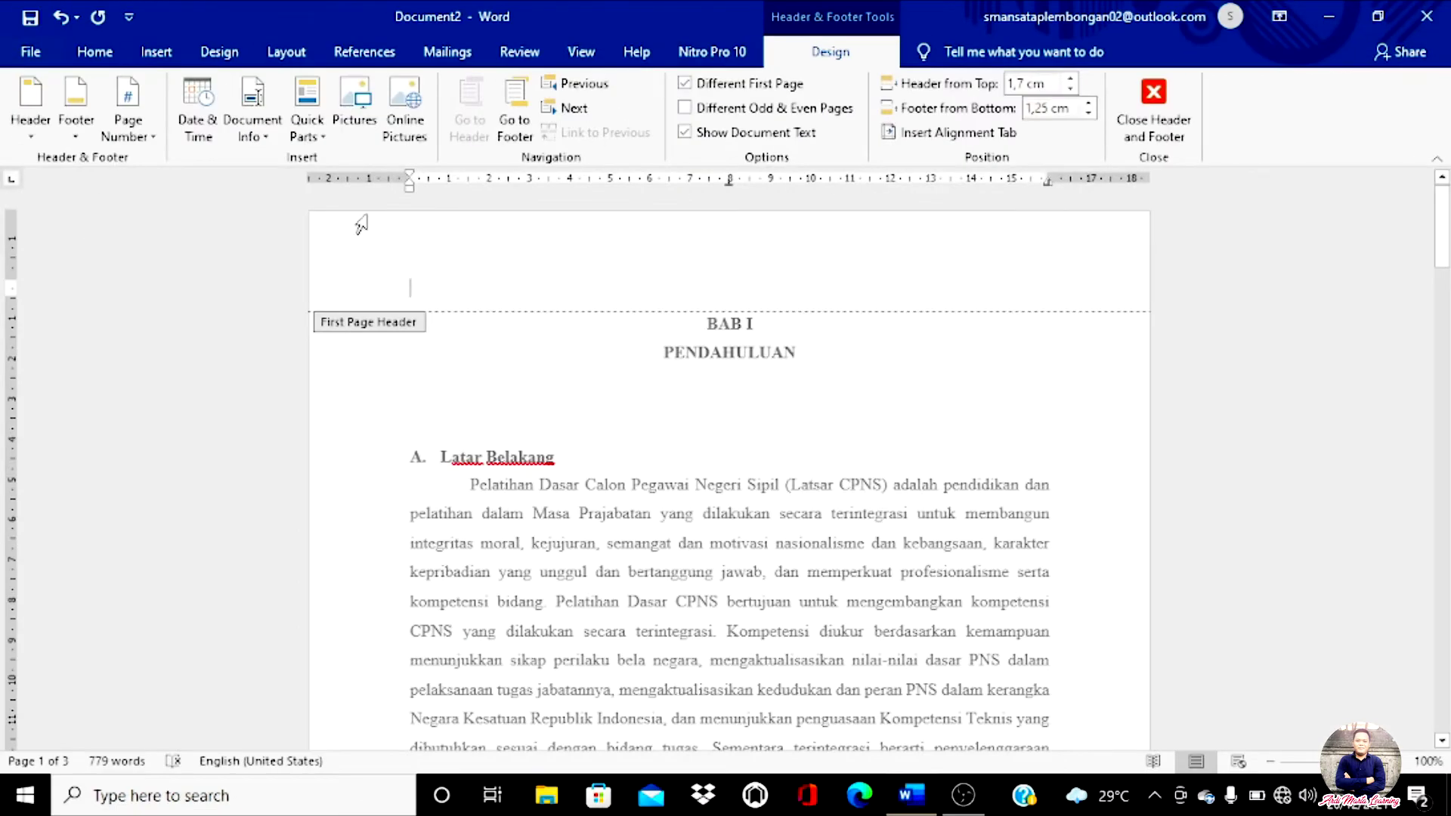
{"action": "scroll", "coordinate": [583, 326], "scroll_direction": "down", "scroll_amount": 10}
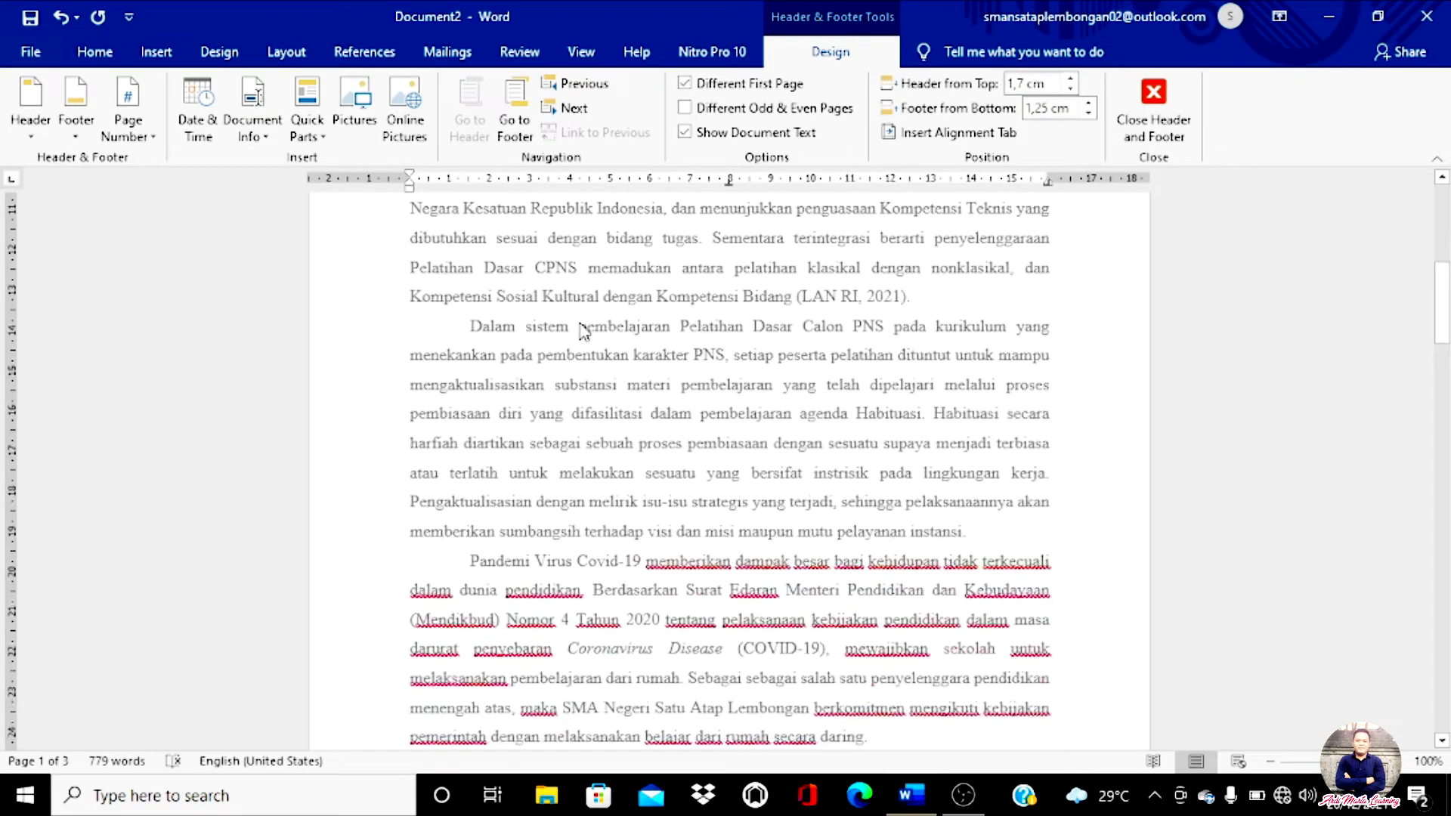
{"action": "scroll", "coordinate": [583, 329], "scroll_direction": "down", "scroll_amount": 5}
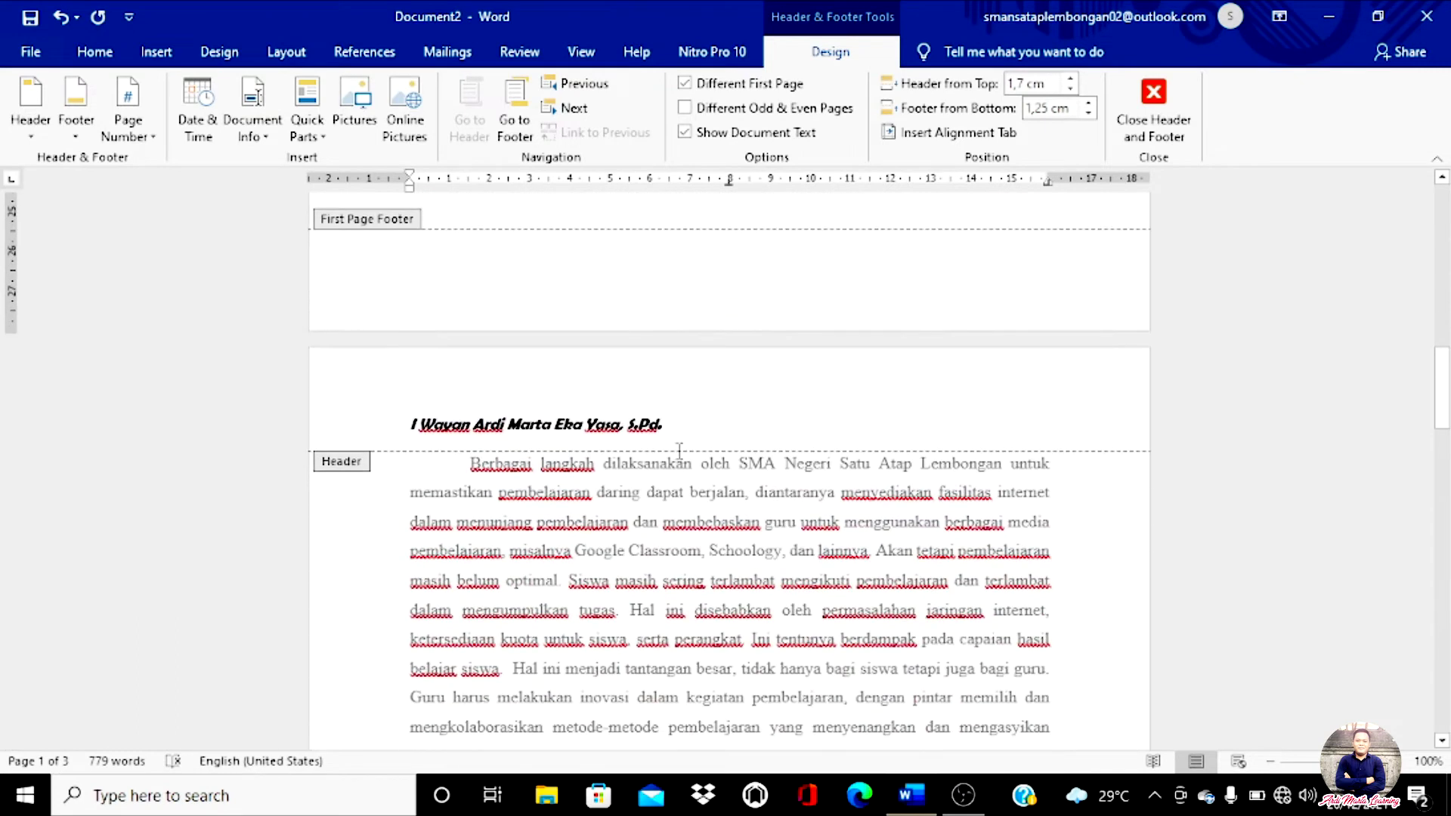
{"action": "scroll", "coordinate": [703, 444], "scroll_direction": "down", "scroll_amount": 12}
{"action": "scroll", "coordinate": [703, 444], "scroll_direction": "up", "scroll_amount": 15}
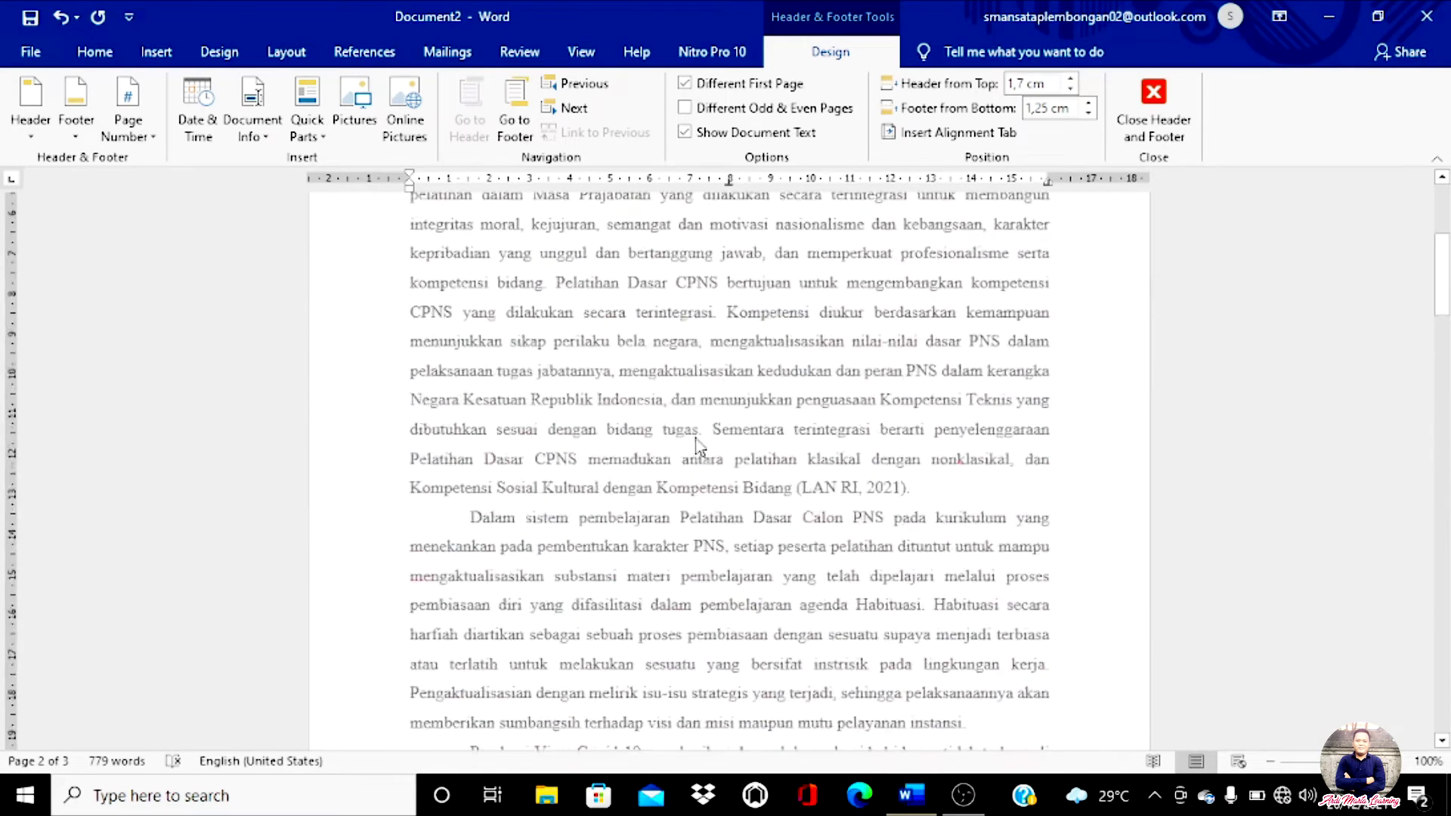
{"action": "scroll", "coordinate": [696, 446], "scroll_direction": "up", "scroll_amount": 4}
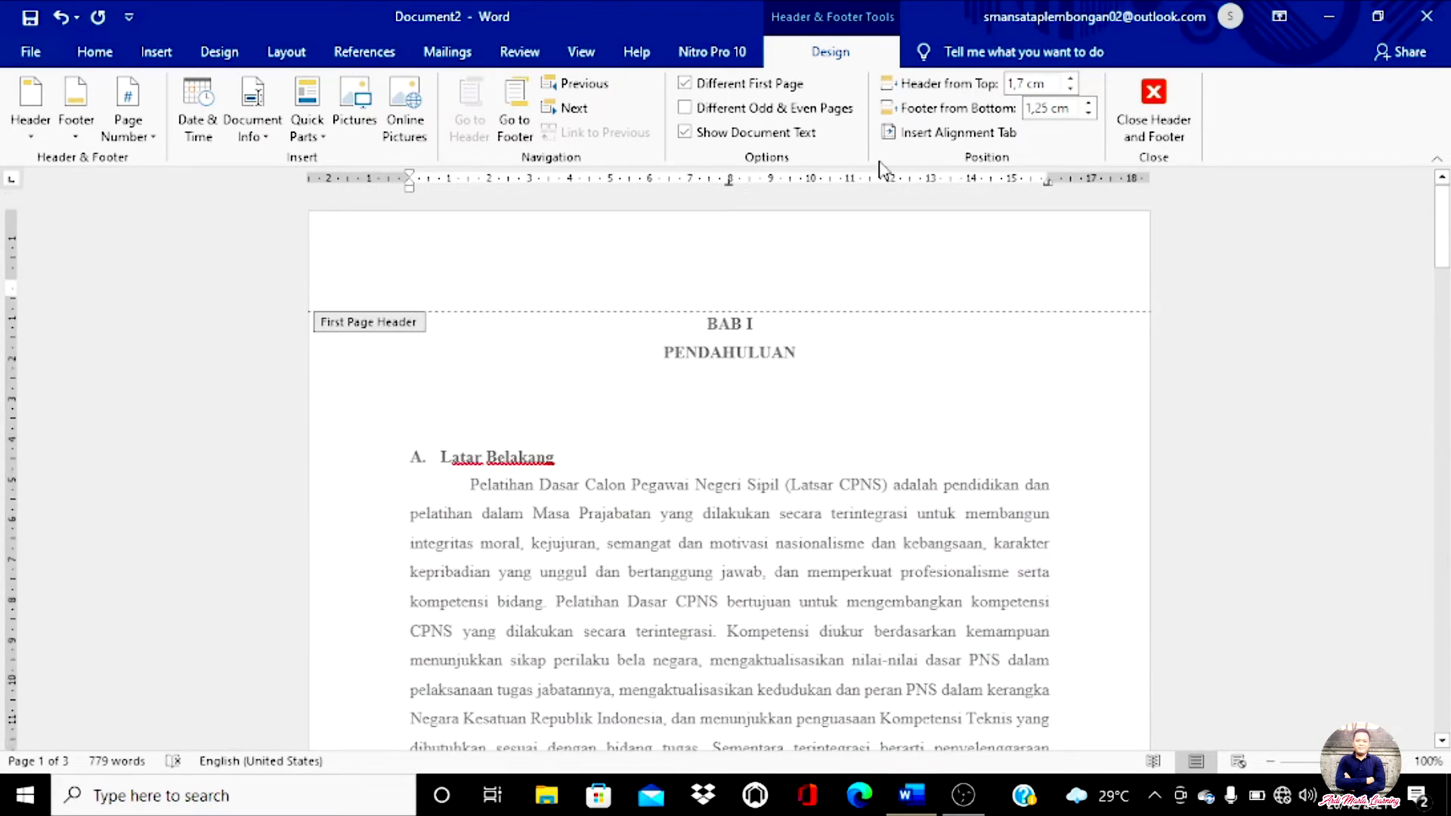
Step: Turn off Different First Page so the author name returns above BAB I PENDAHULUAN
{"action": "left_click", "coordinate": [685, 89]}
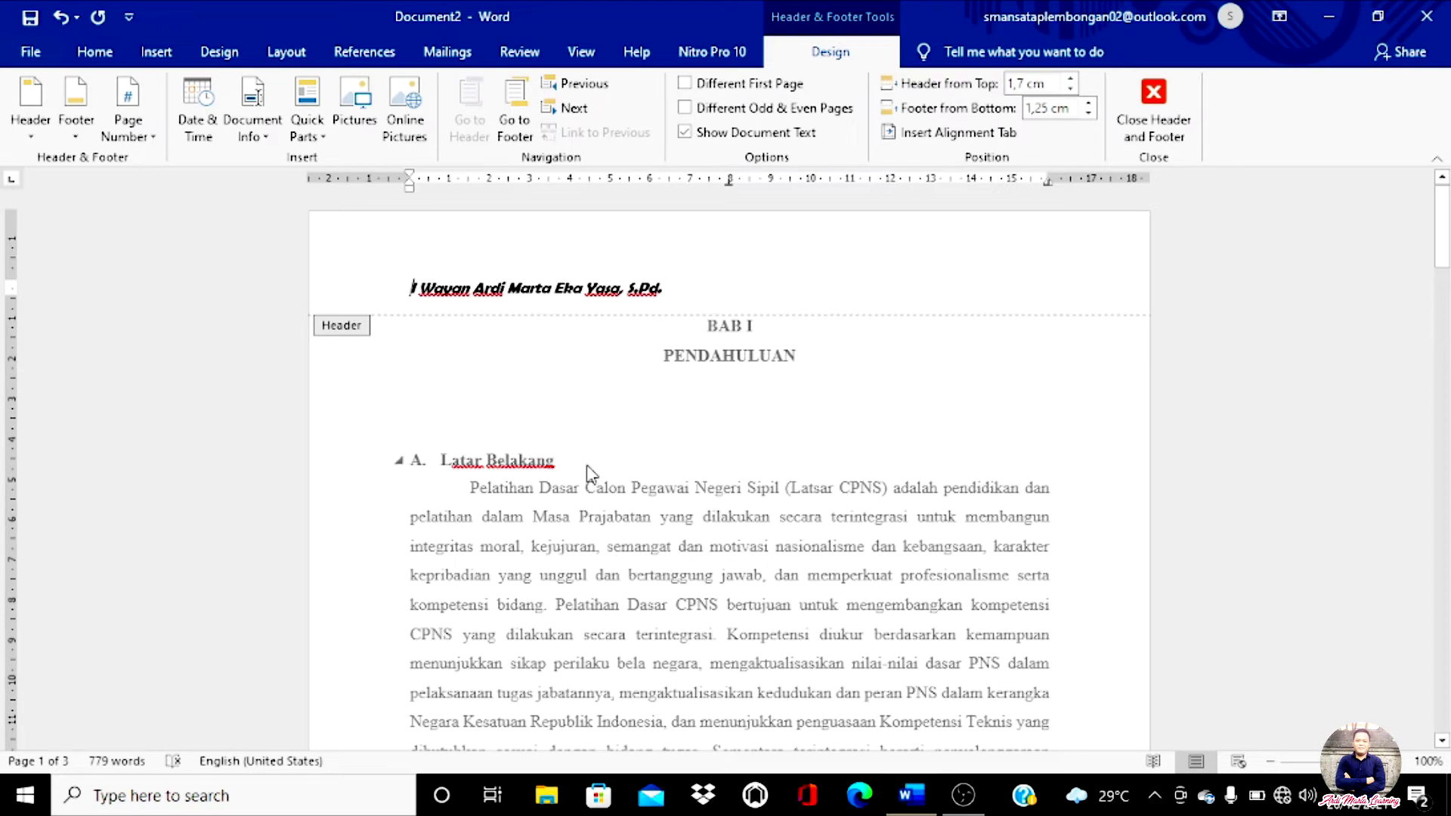
{"action": "scroll", "coordinate": [937, 454], "scroll_direction": "down", "scroll_amount": 1}
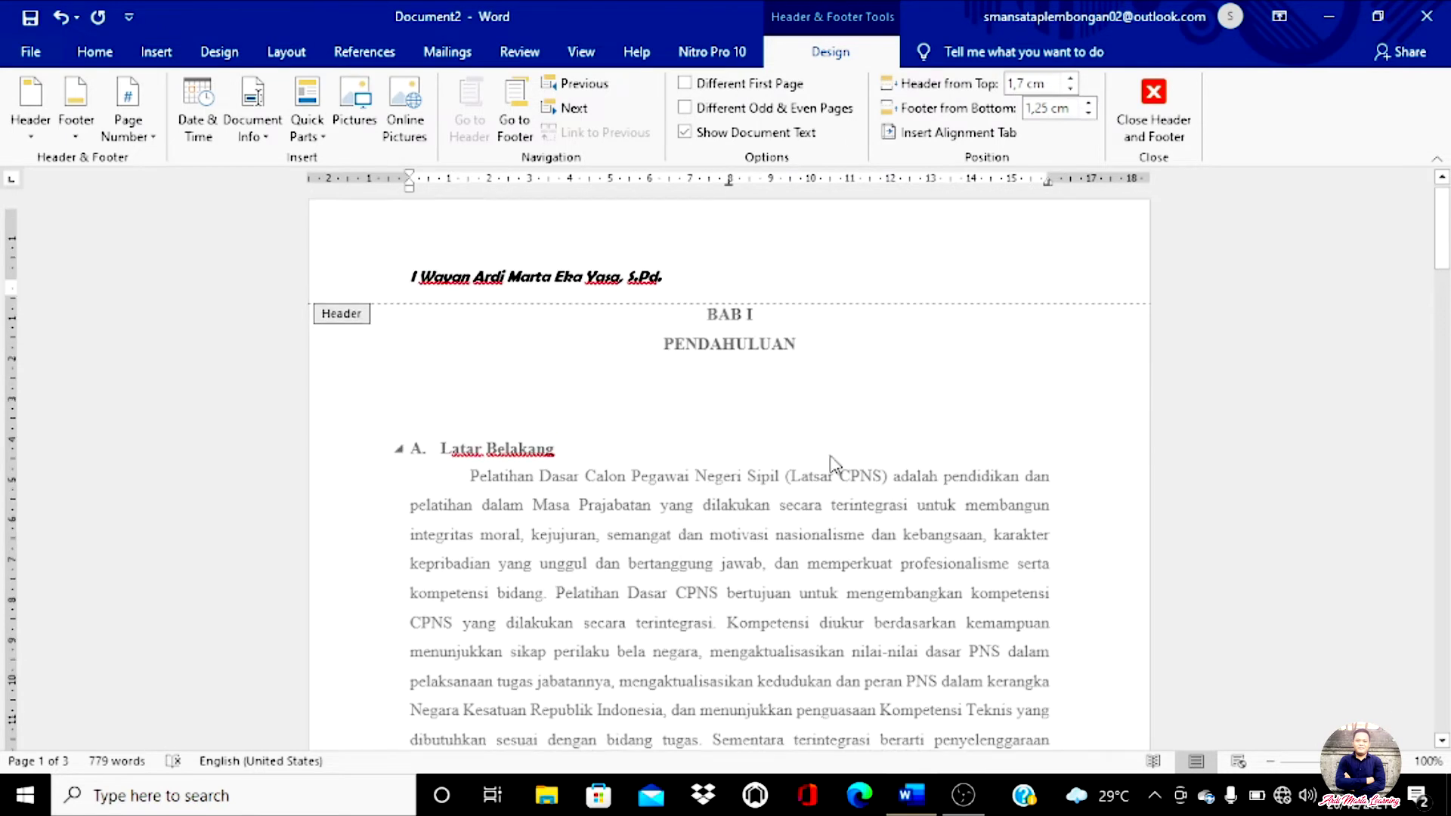
{"action": "scroll", "coordinate": [832, 463], "scroll_direction": "up", "scroll_amount": 1}
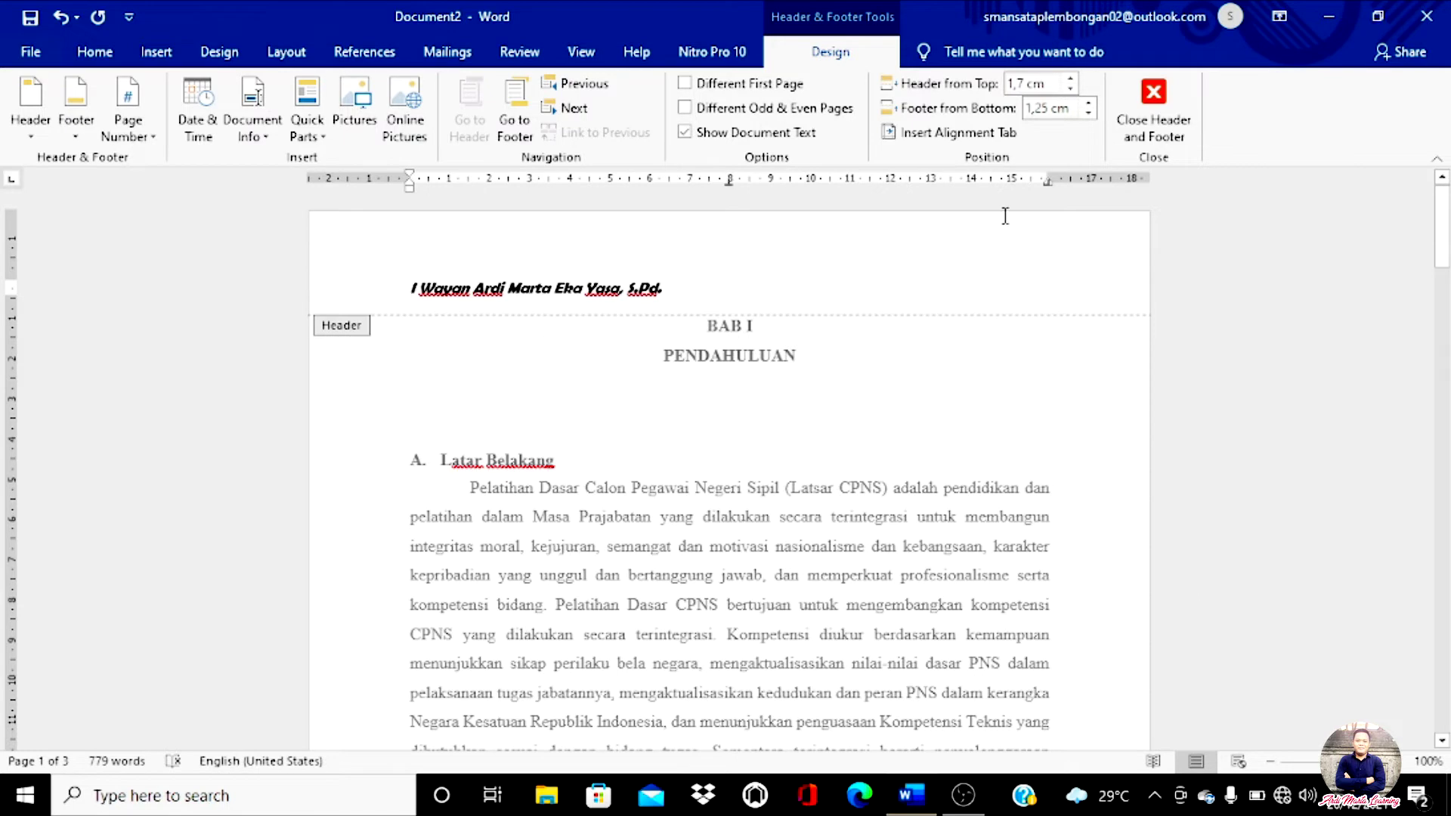
Step: Close Header and Footer, then scroll to confirm the author header on pages 1 and 2
{"action": "left_click", "coordinate": [1164, 136]}
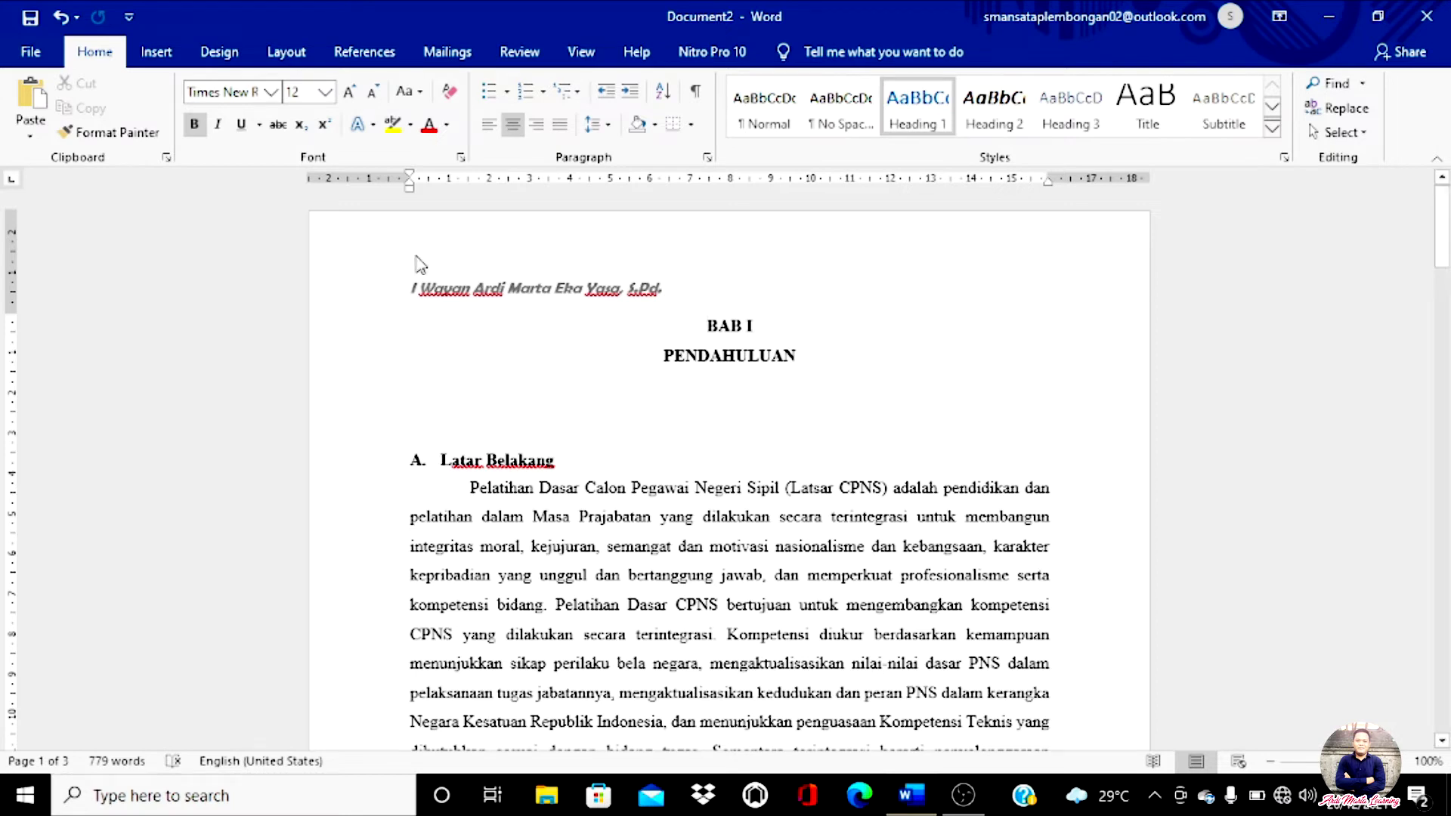
{"action": "scroll", "coordinate": [507, 322], "scroll_direction": "down", "scroll_amount": 15}
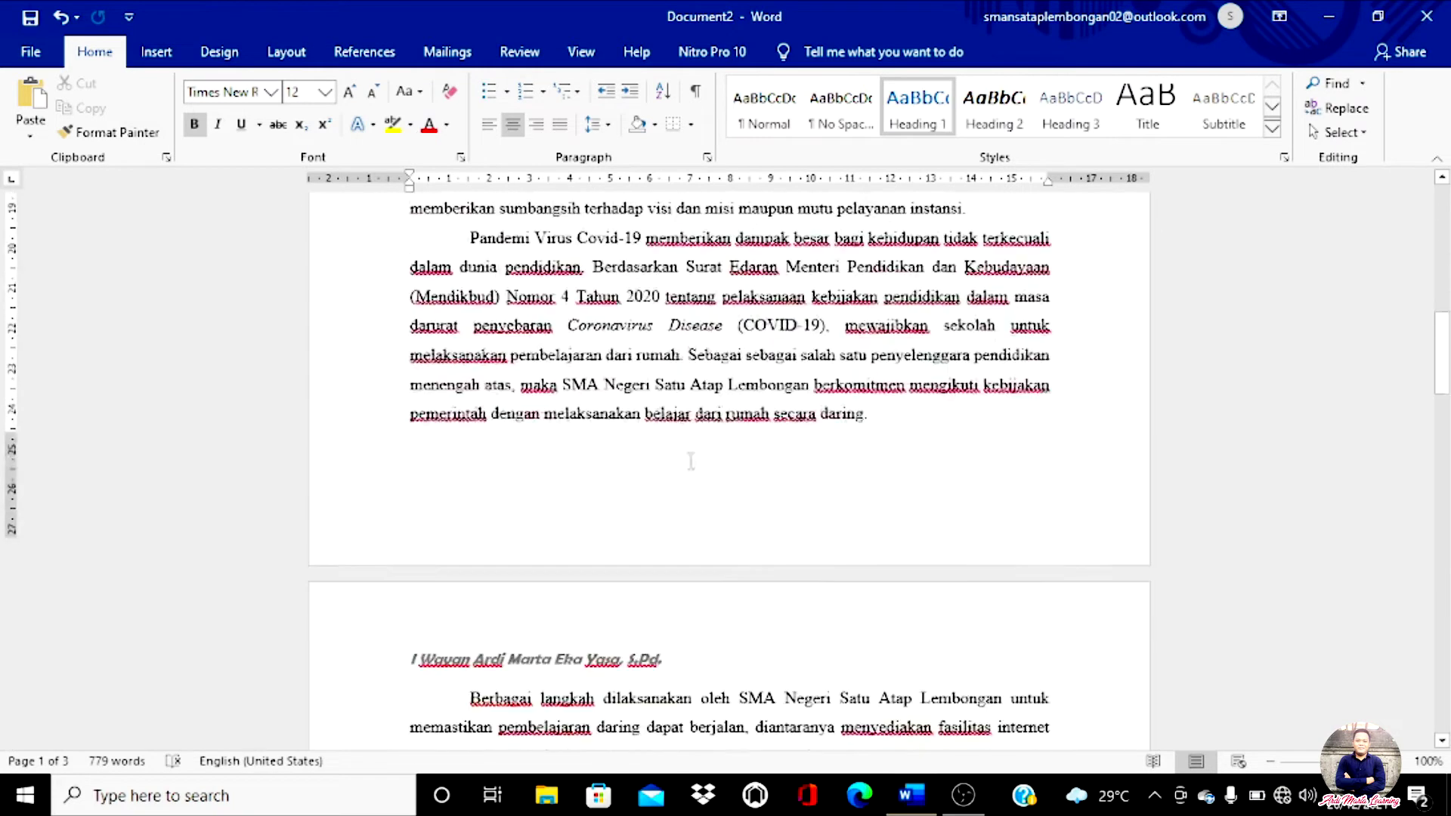
{"action": "scroll", "coordinate": [731, 511], "scroll_direction": "up", "scroll_amount": 15}
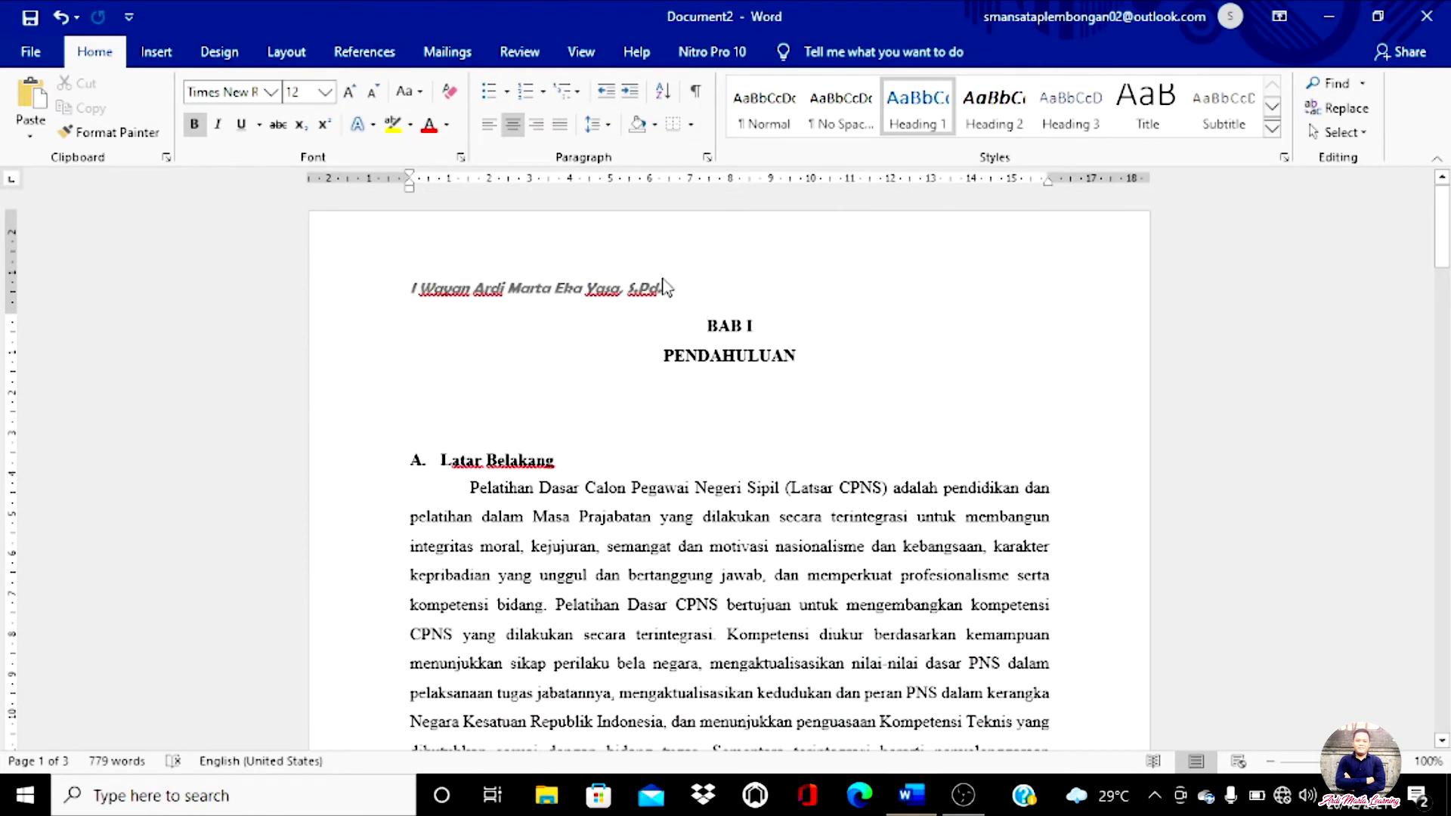
Step: Open the Insert tab's Footer gallery showing the Blank, Austin and Banded footer designs
{"action": "left_click", "coordinate": [156, 56]}
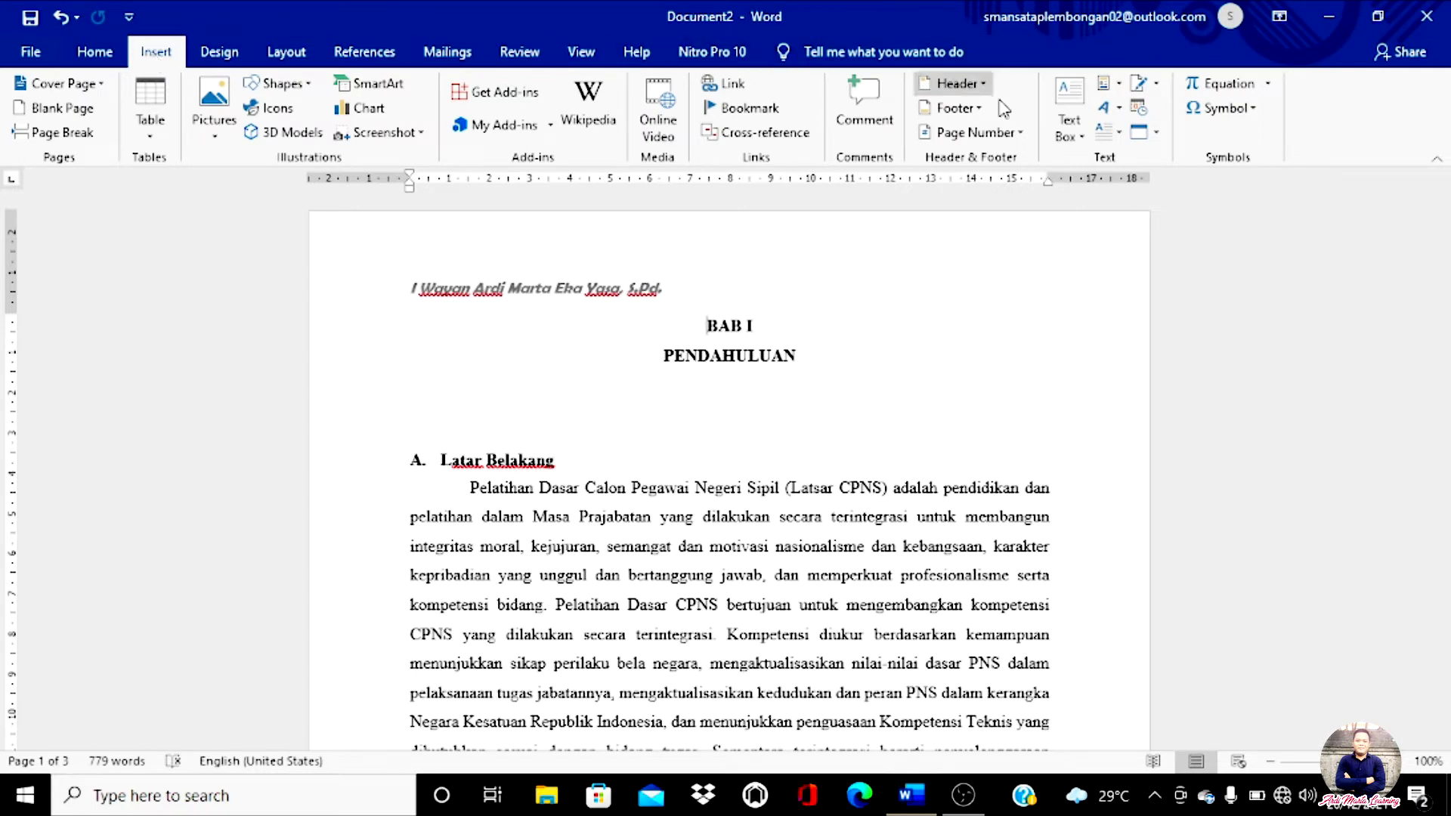
{"action": "mouse_move", "coordinate": [987, 110]}
{"action": "left_mouse_down"}
{"action": "mouse_move", "coordinate": [903, 125]}
{"action": "mouse_move", "coordinate": [966, 86]}
{"action": "mouse_move", "coordinate": [1025, 95]}
{"action": "left_mouse_up"}
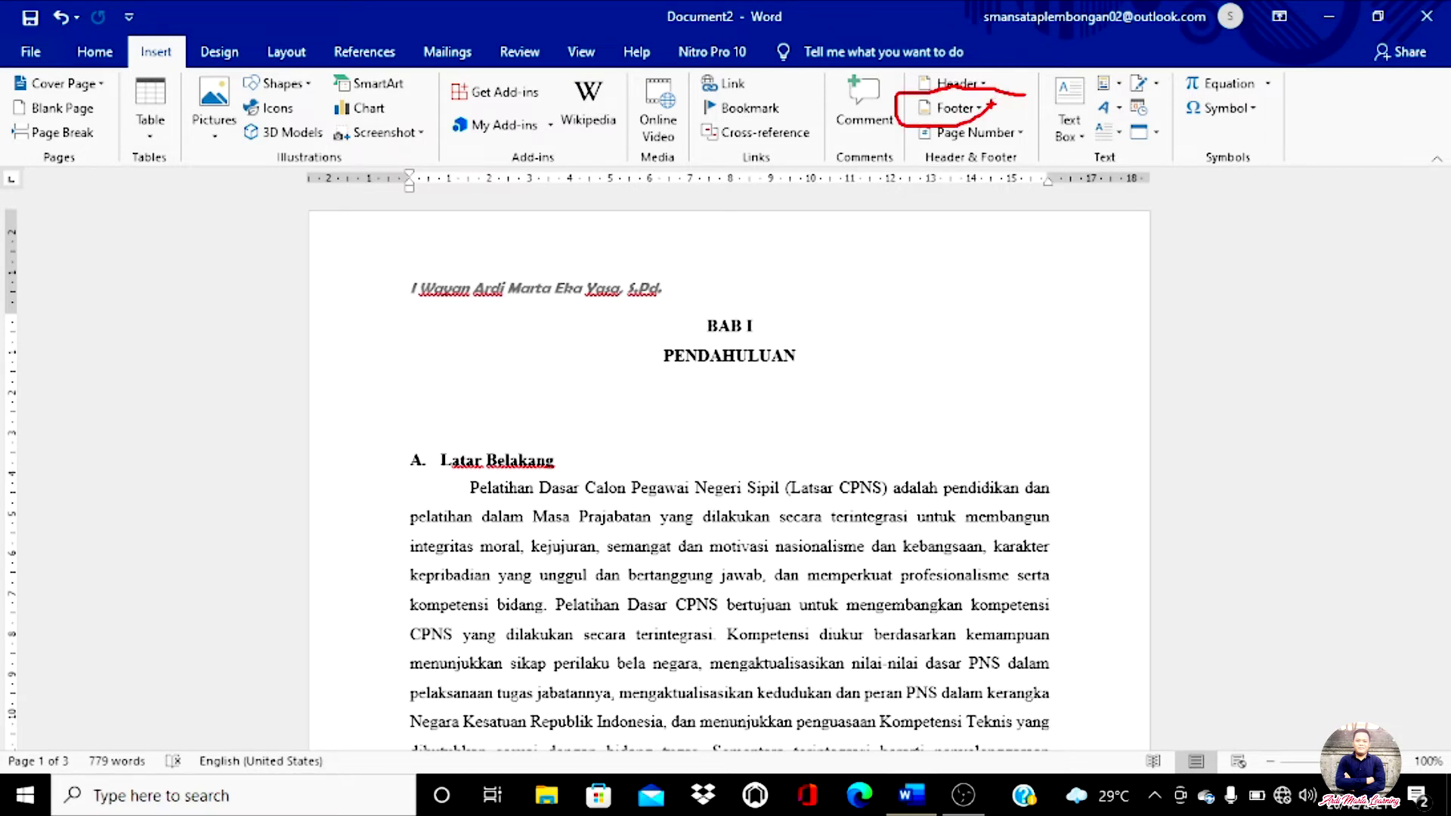
{"action": "left_click", "coordinate": [982, 111]}
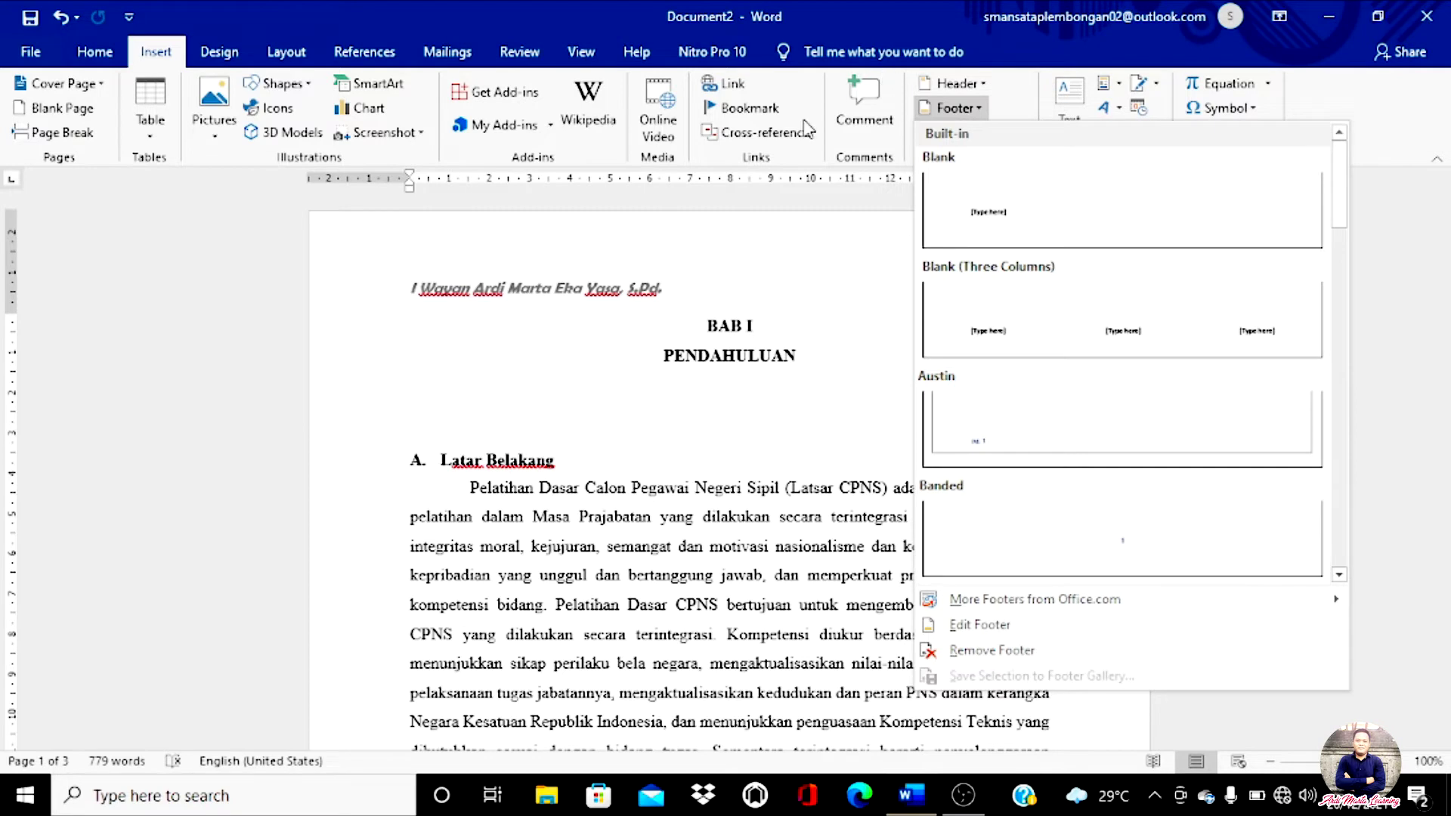
Step: Insert the plain Blank footer design into the report
{"action": "left_click", "coordinate": [975, 235]}
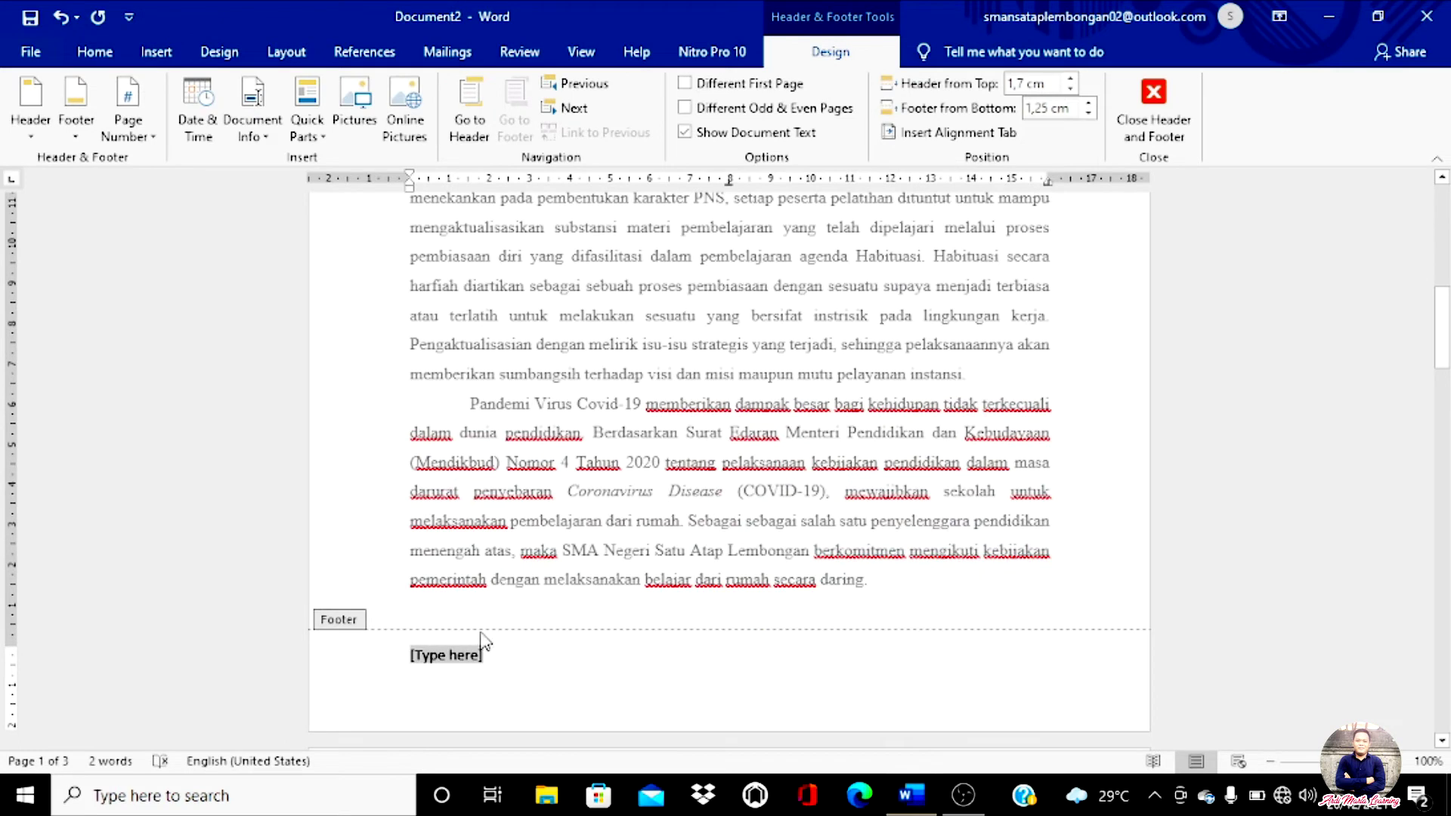
{"action": "left_click", "coordinate": [478, 656]}
{"action": "scroll", "coordinate": [533, 648], "scroll_direction": "up", "scroll_amount": 8}
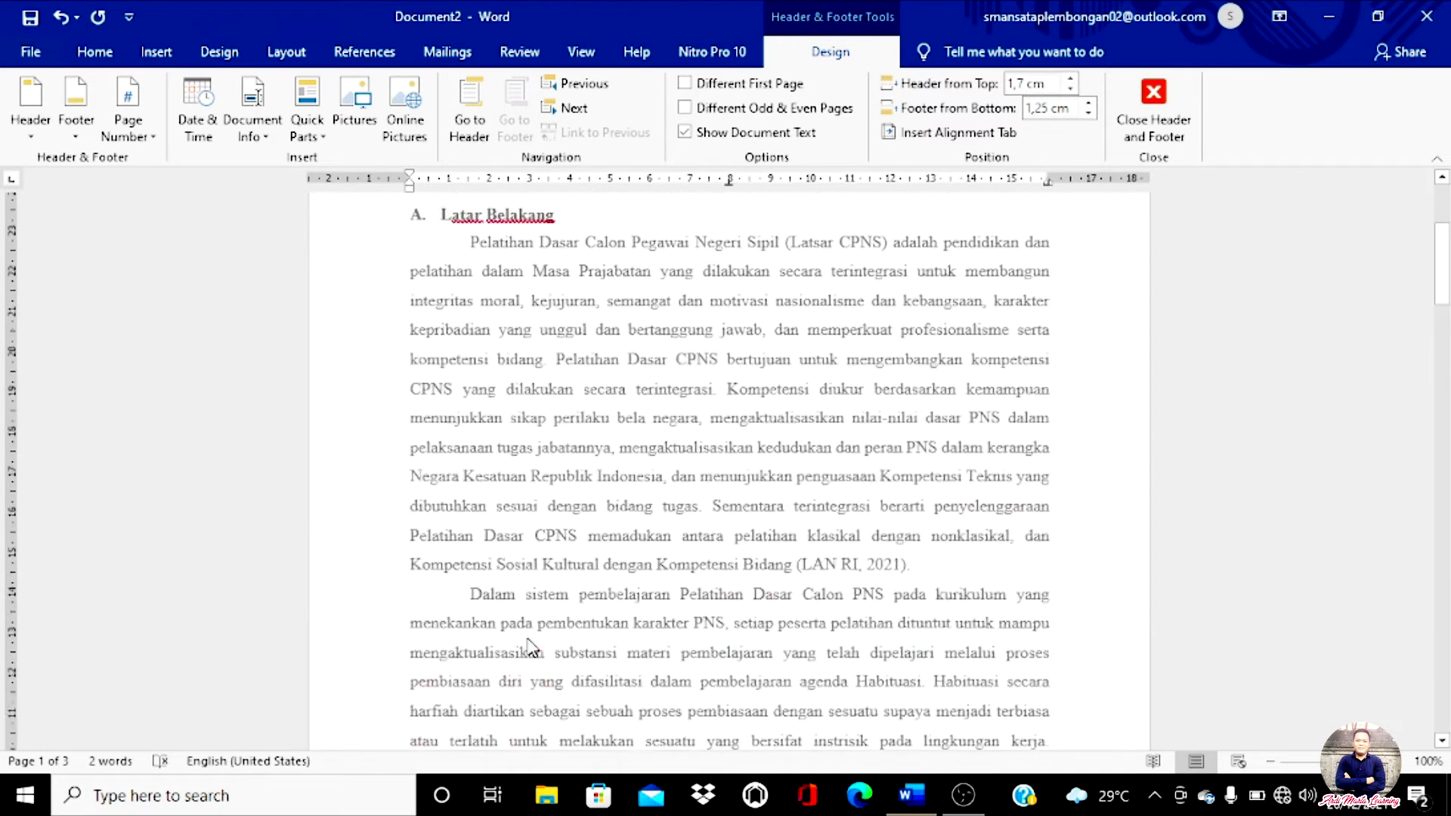
{"action": "scroll", "coordinate": [412, 522], "scroll_direction": "down", "scroll_amount": 5}
{"action": "scroll", "coordinate": [418, 544], "scroll_direction": "down", "scroll_amount": 5}
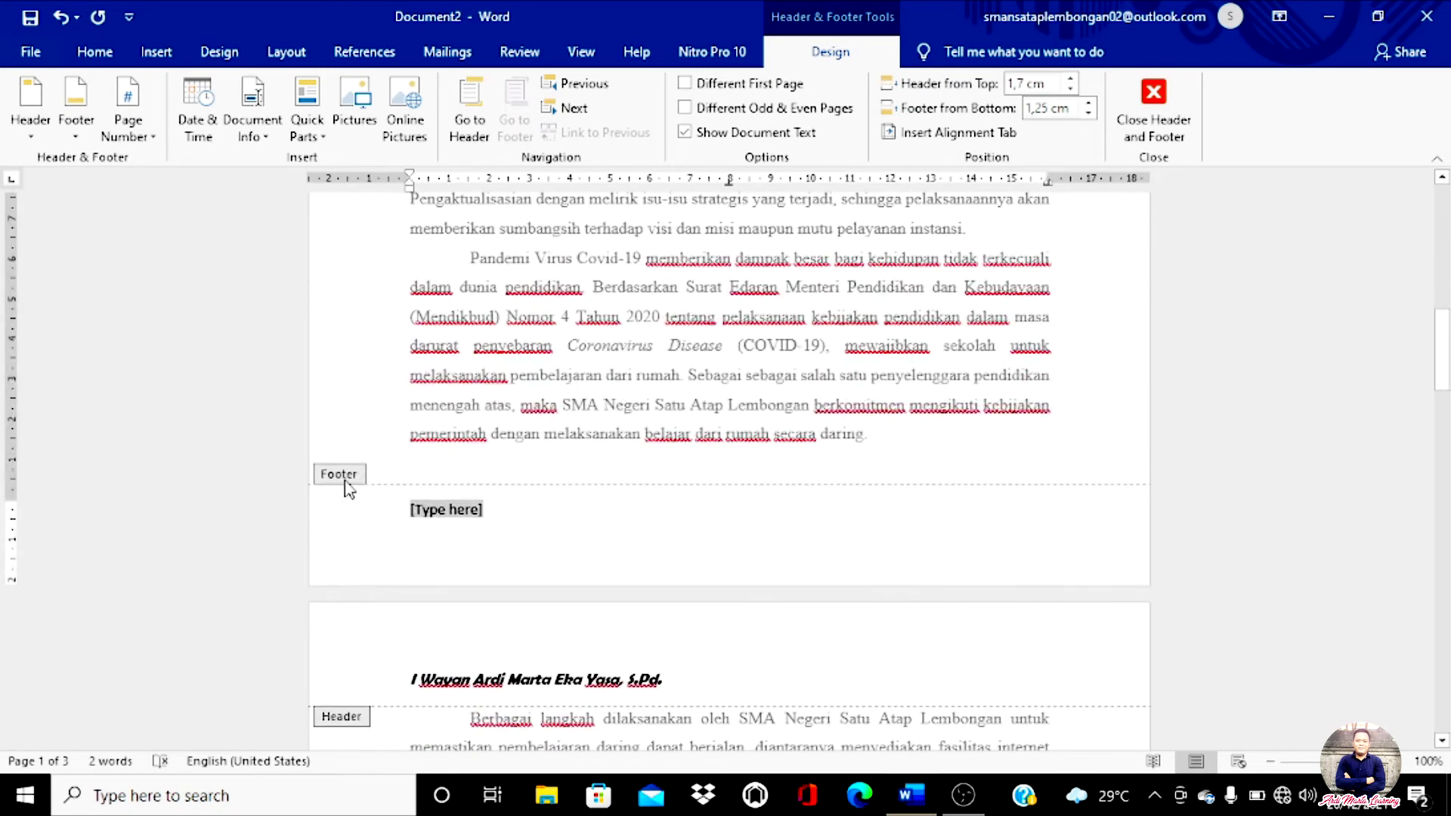
{"action": "mouse_move", "coordinate": [390, 459]}
{"action": "left_mouse_down"}
{"action": "mouse_move", "coordinate": [345, 502]}
{"action": "mouse_move", "coordinate": [301, 456]}
{"action": "mouse_move", "coordinate": [396, 465]}
{"action": "left_mouse_up"}
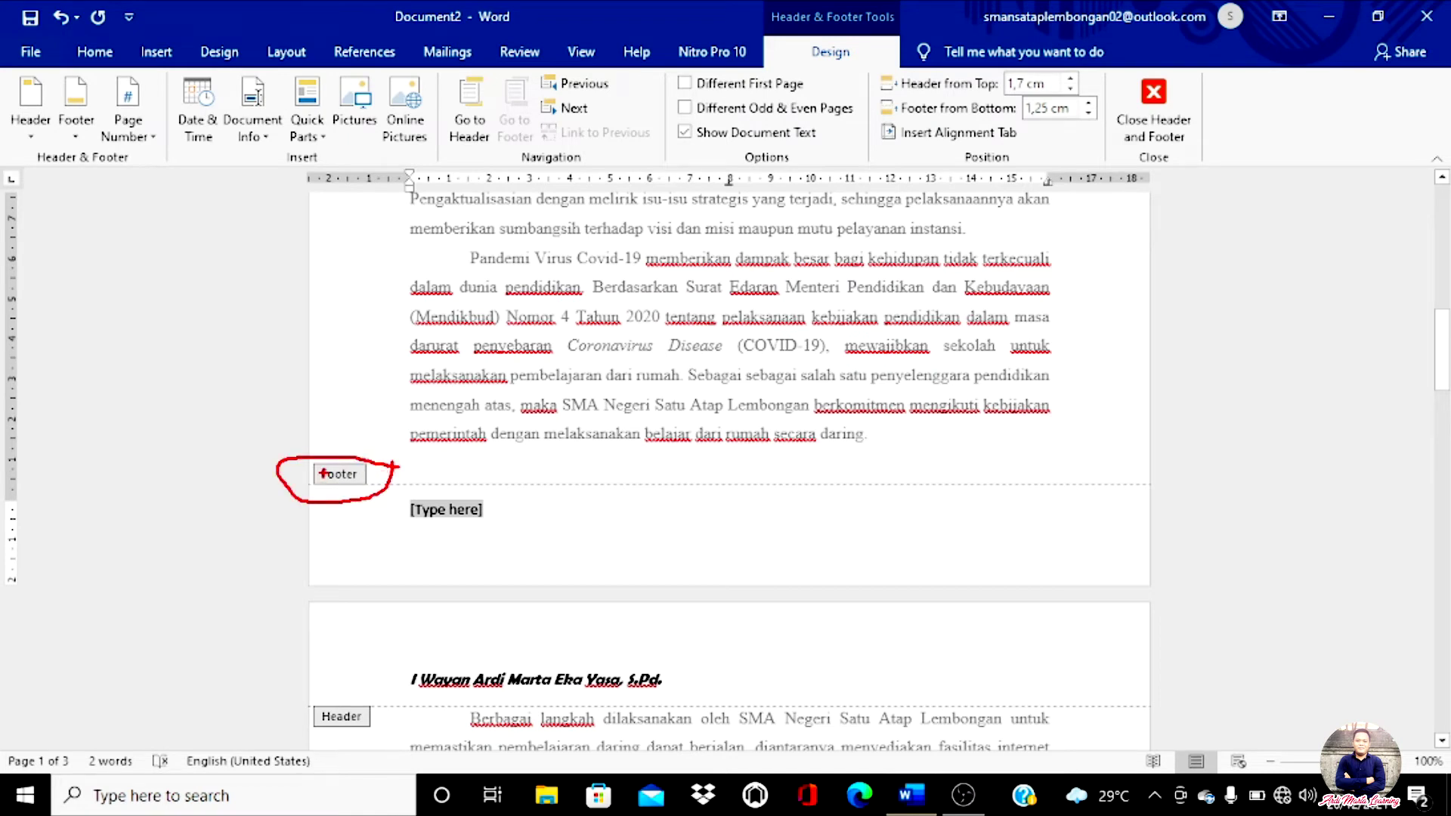
Step: Replace the footer's [Type here] placeholder with 'Aktualisasi Calon Pegawai Negeri Sipil'
{"action": "key", "text": "Escape"}
{"action": "key", "text": "Delete"}
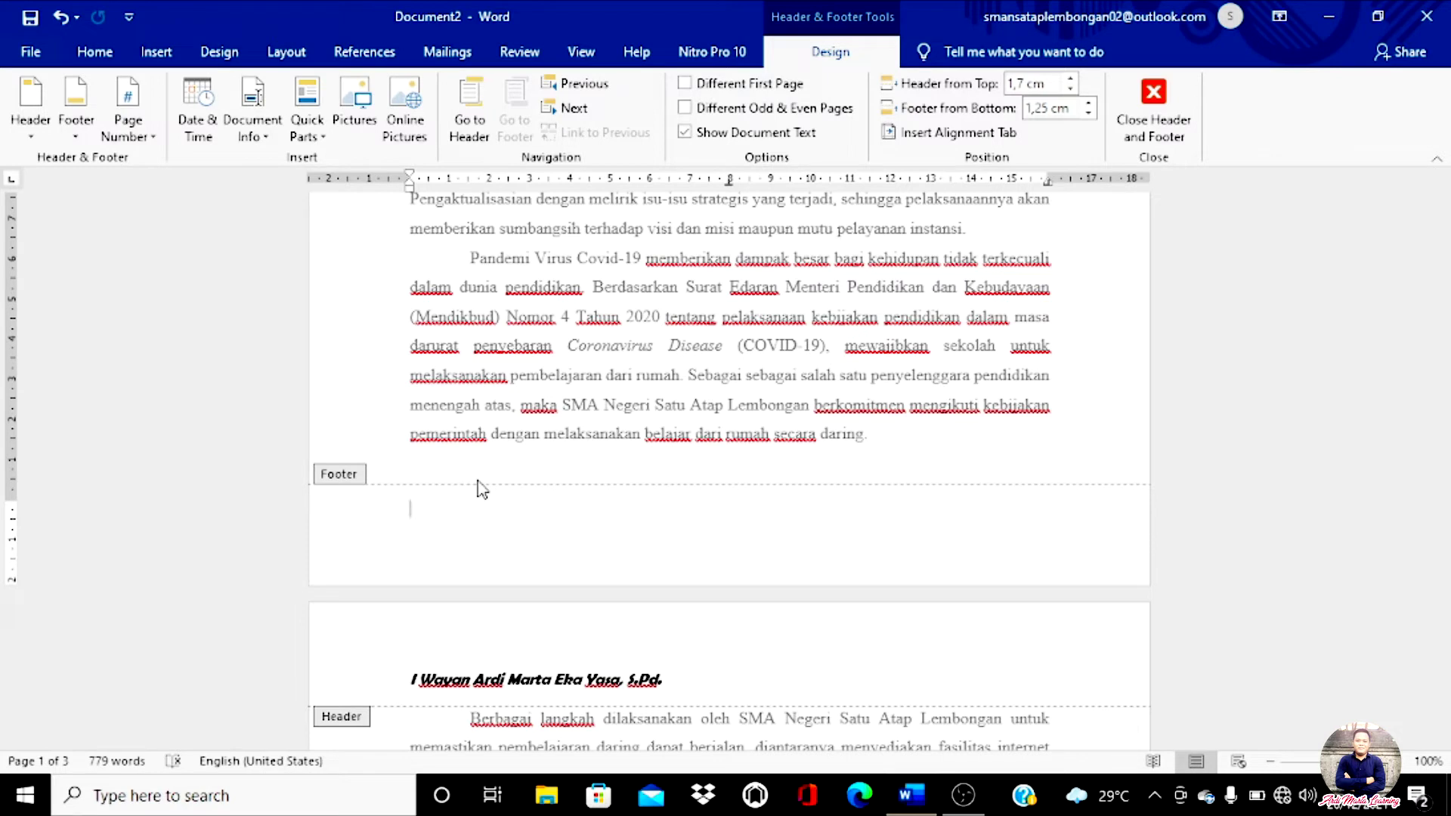
{"action": "type", "text": "Aktualisasi Calon Pegawai Negeri Sipil"}
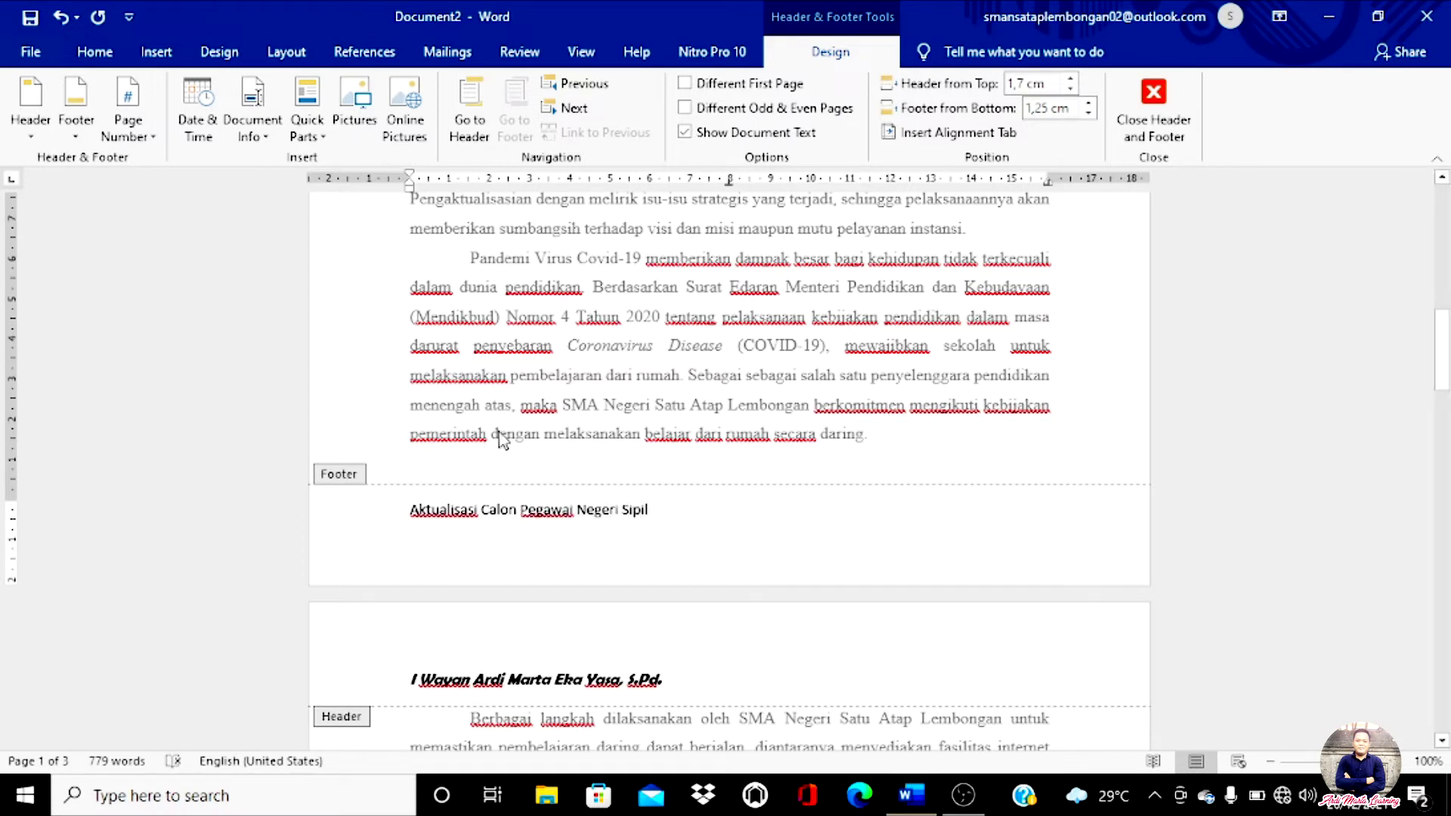
Step: Format the footer line 'Aktualisasi Calon Pegawai Negeri Sipil' in italic Forte font
{"action": "left_click_drag", "start_coordinate": [662, 512], "coordinate": [401, 512]}
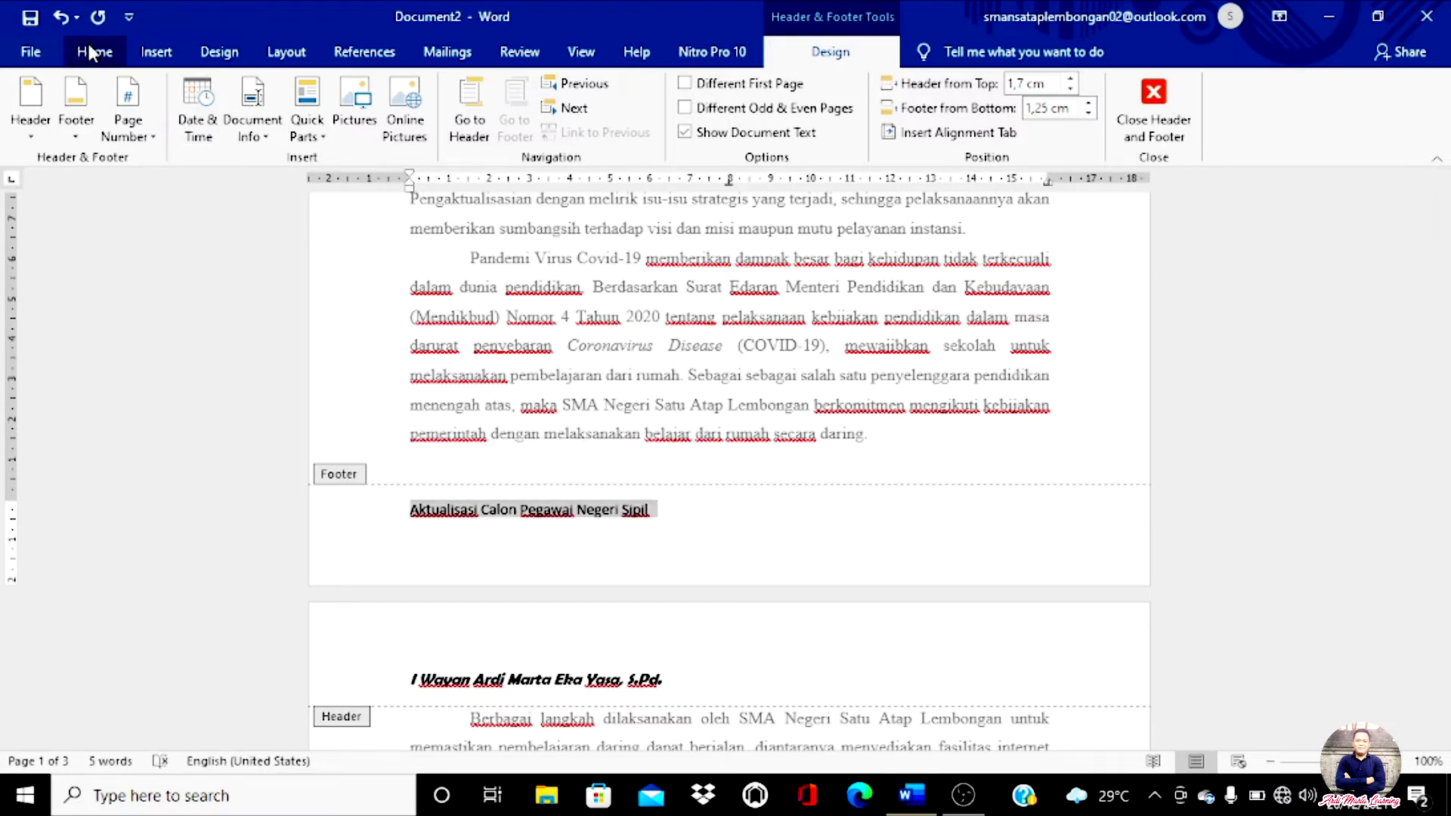
{"action": "left_click", "coordinate": [91, 51]}
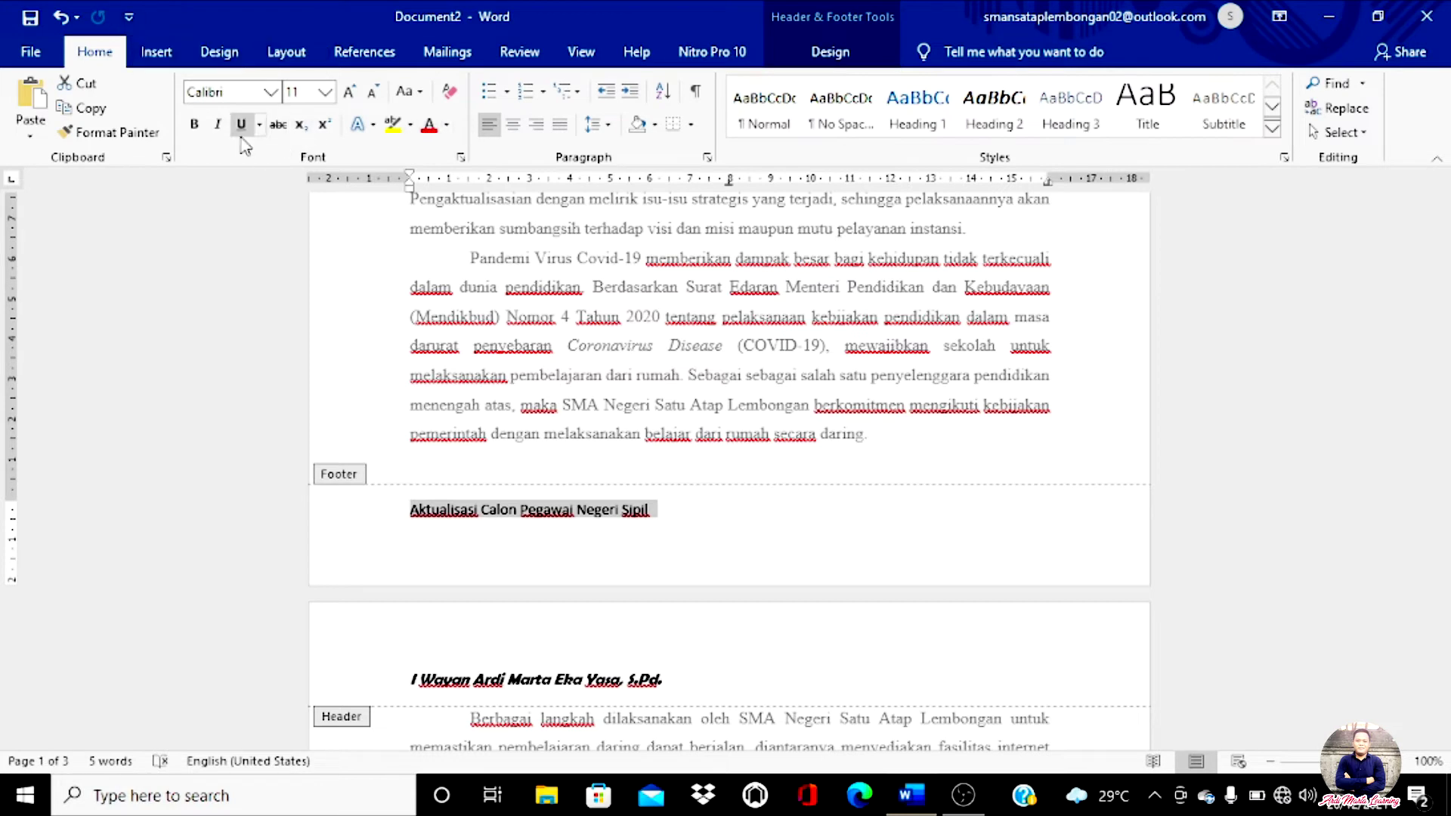
{"action": "left_click", "coordinate": [218, 124]}
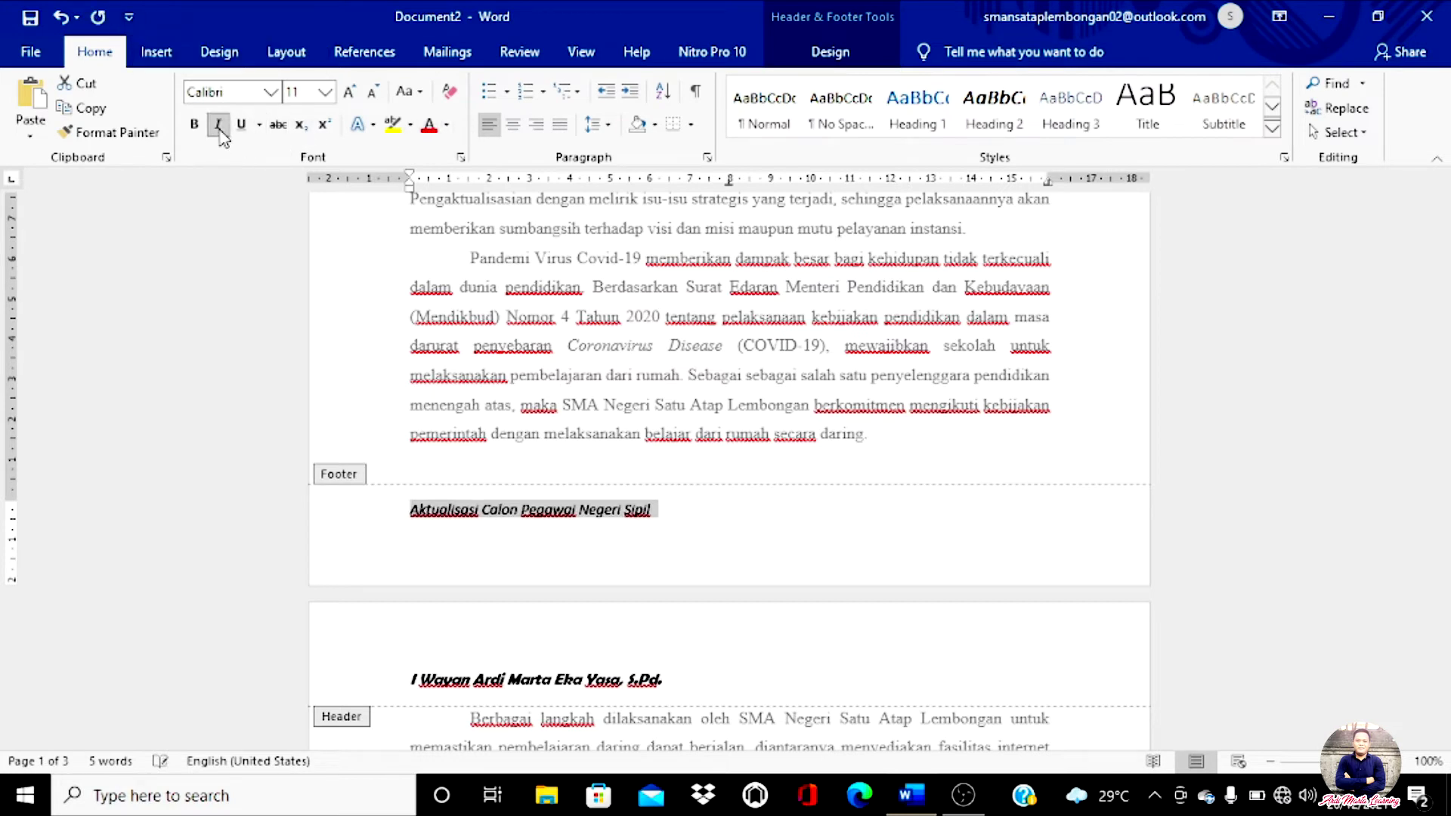
{"action": "left_click", "coordinate": [270, 92]}
{"action": "scroll", "coordinate": [317, 250], "scroll_direction": "down", "scroll_amount": 3}
{"action": "scroll", "coordinate": [318, 249], "scroll_direction": "down", "scroll_amount": 15}
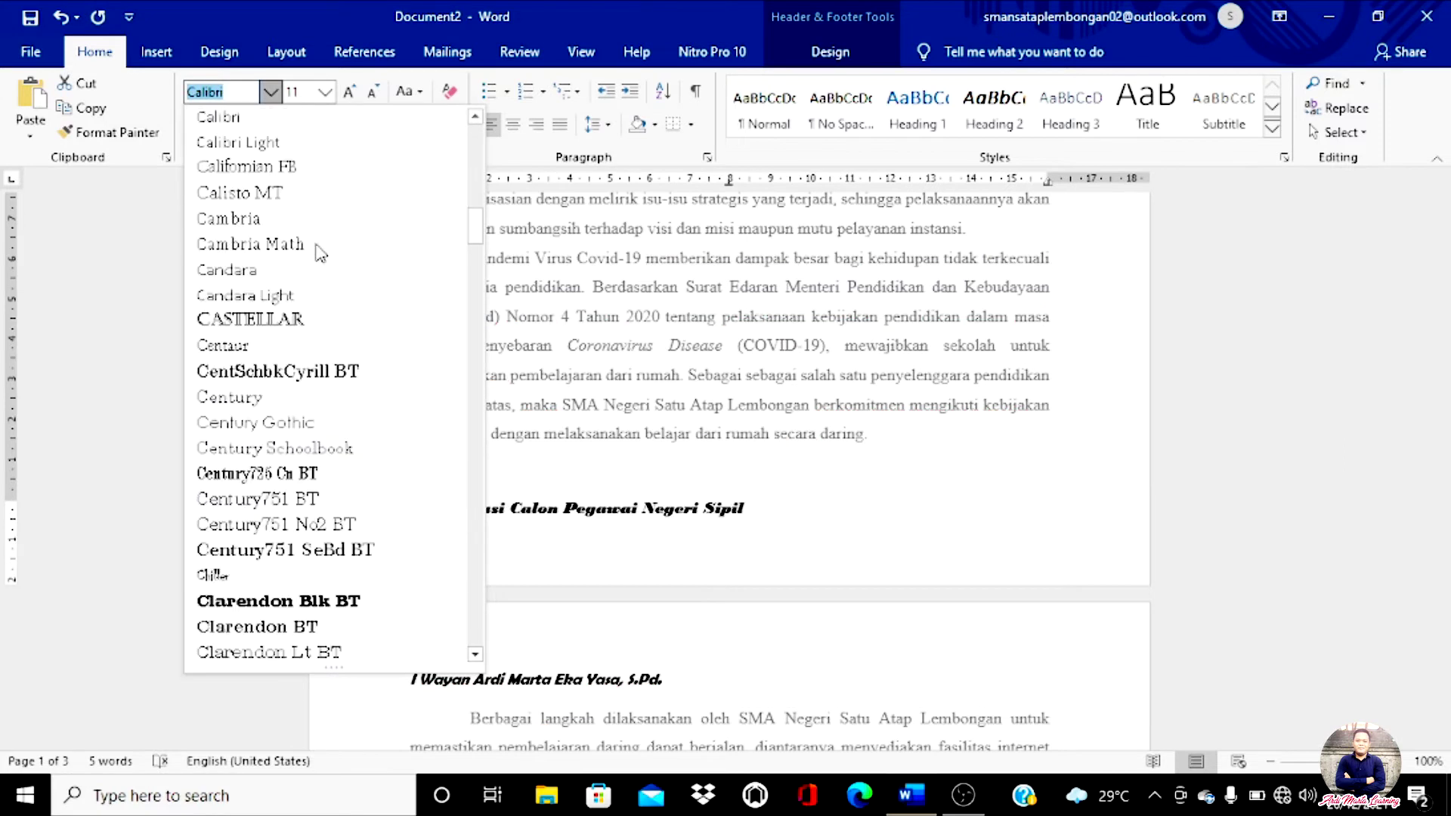
{"action": "scroll", "coordinate": [317, 257], "scroll_direction": "down", "scroll_amount": 2}
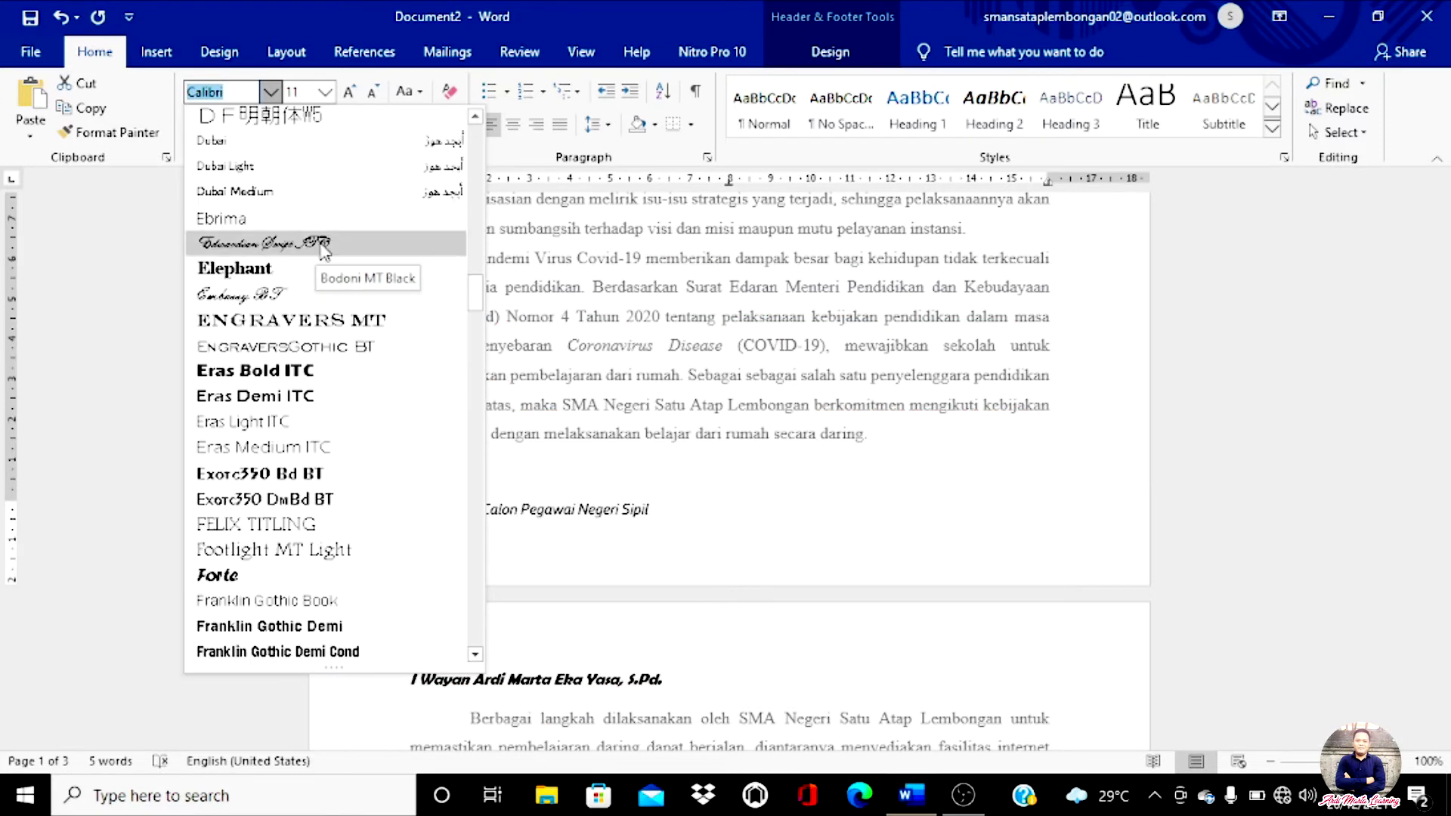
{"action": "left_click", "coordinate": [219, 582]}
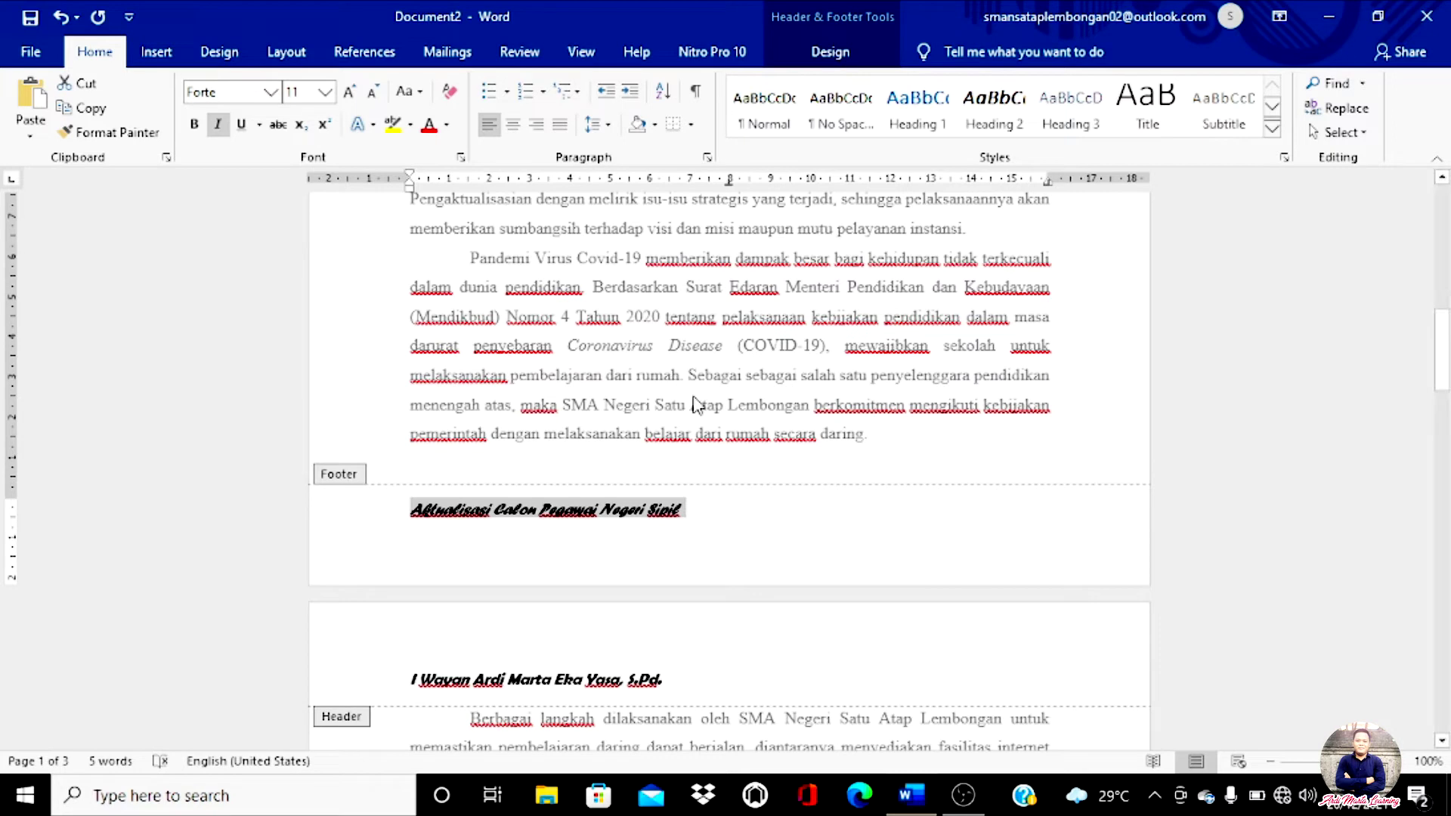
{"action": "left_click", "coordinate": [689, 511]}
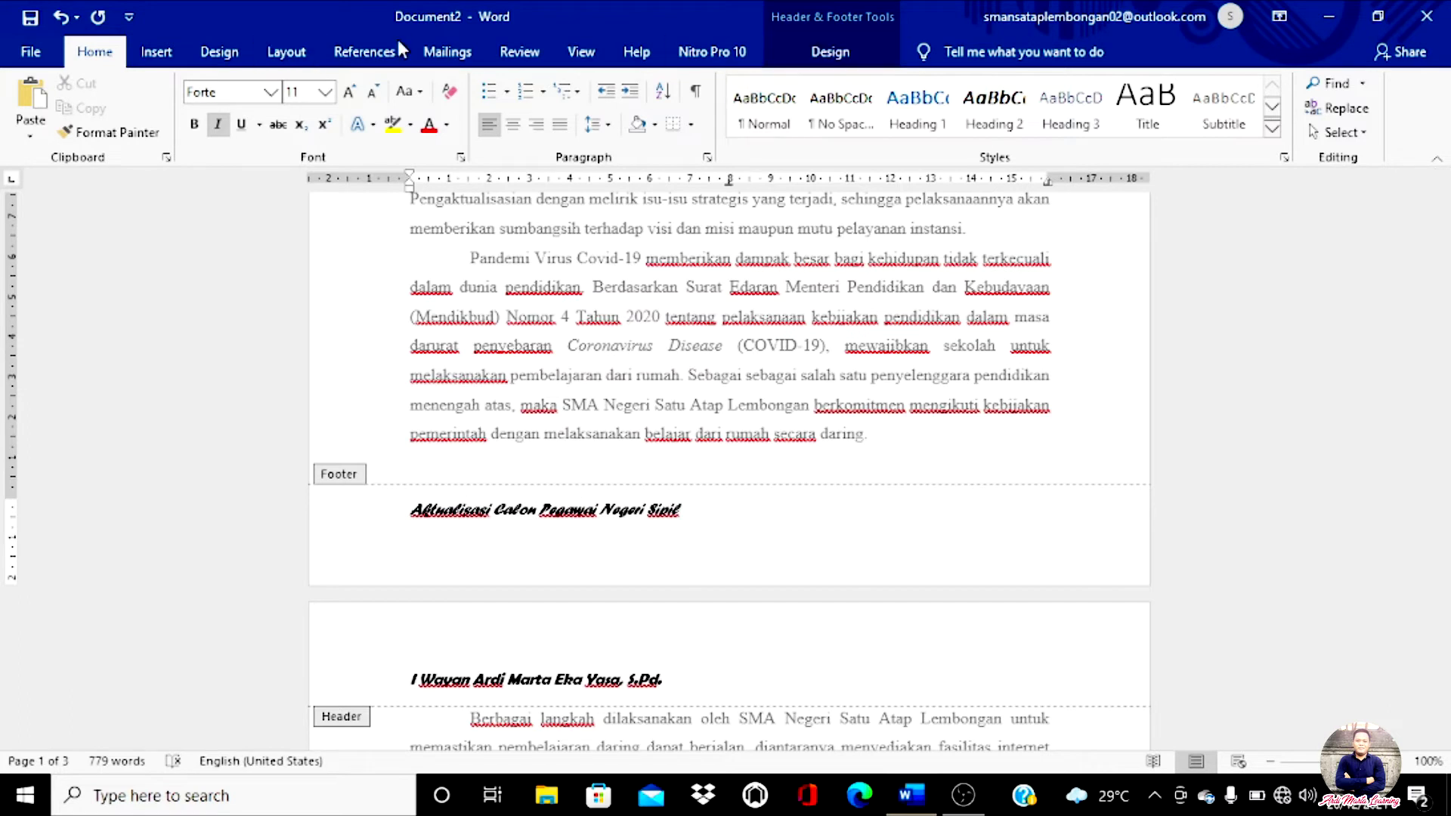
Step: Set the Footer from Bottom distance to 1,7 cm
{"action": "left_click", "coordinate": [815, 54]}
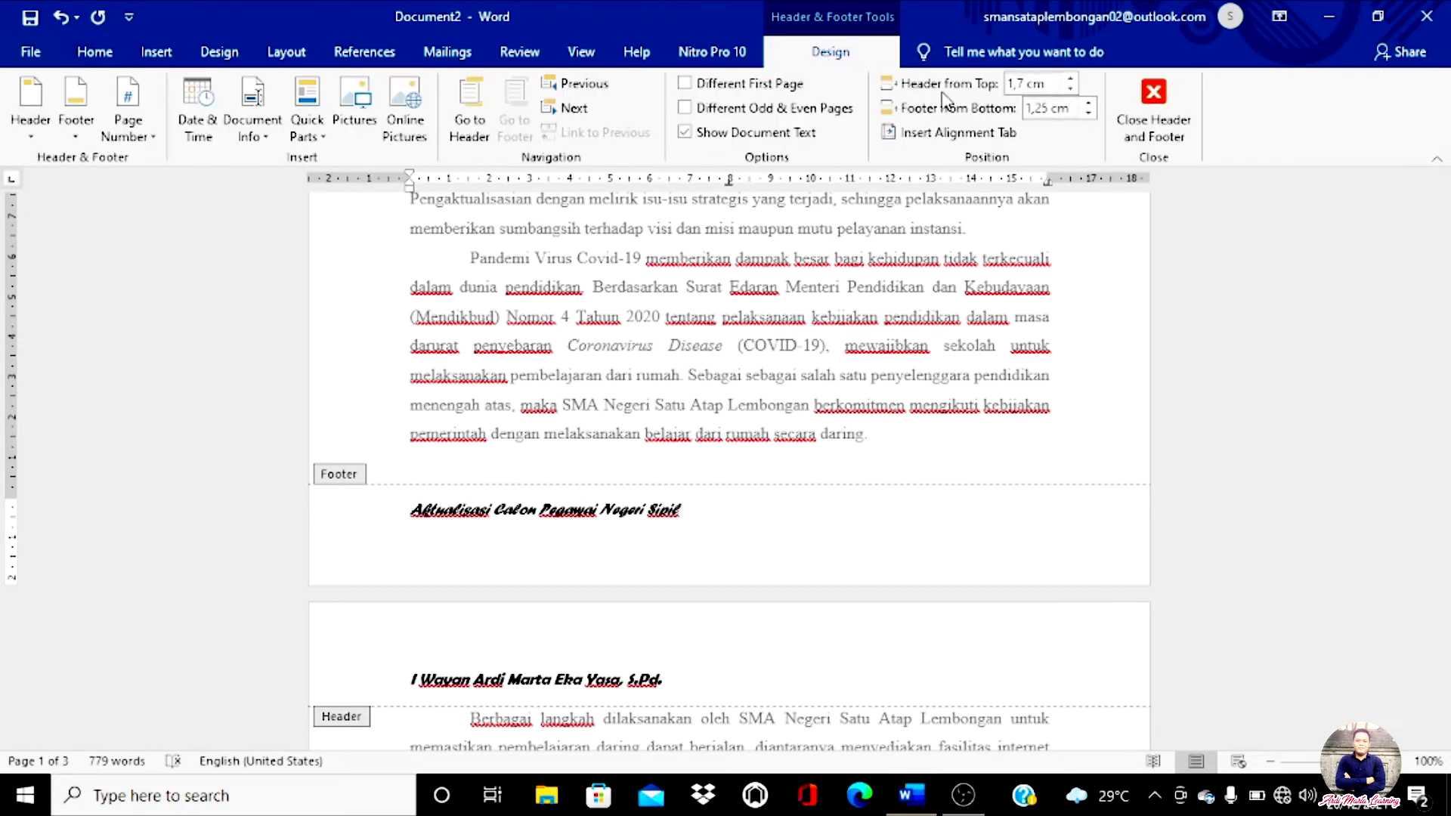
{"action": "left_click", "coordinate": [1089, 103]}
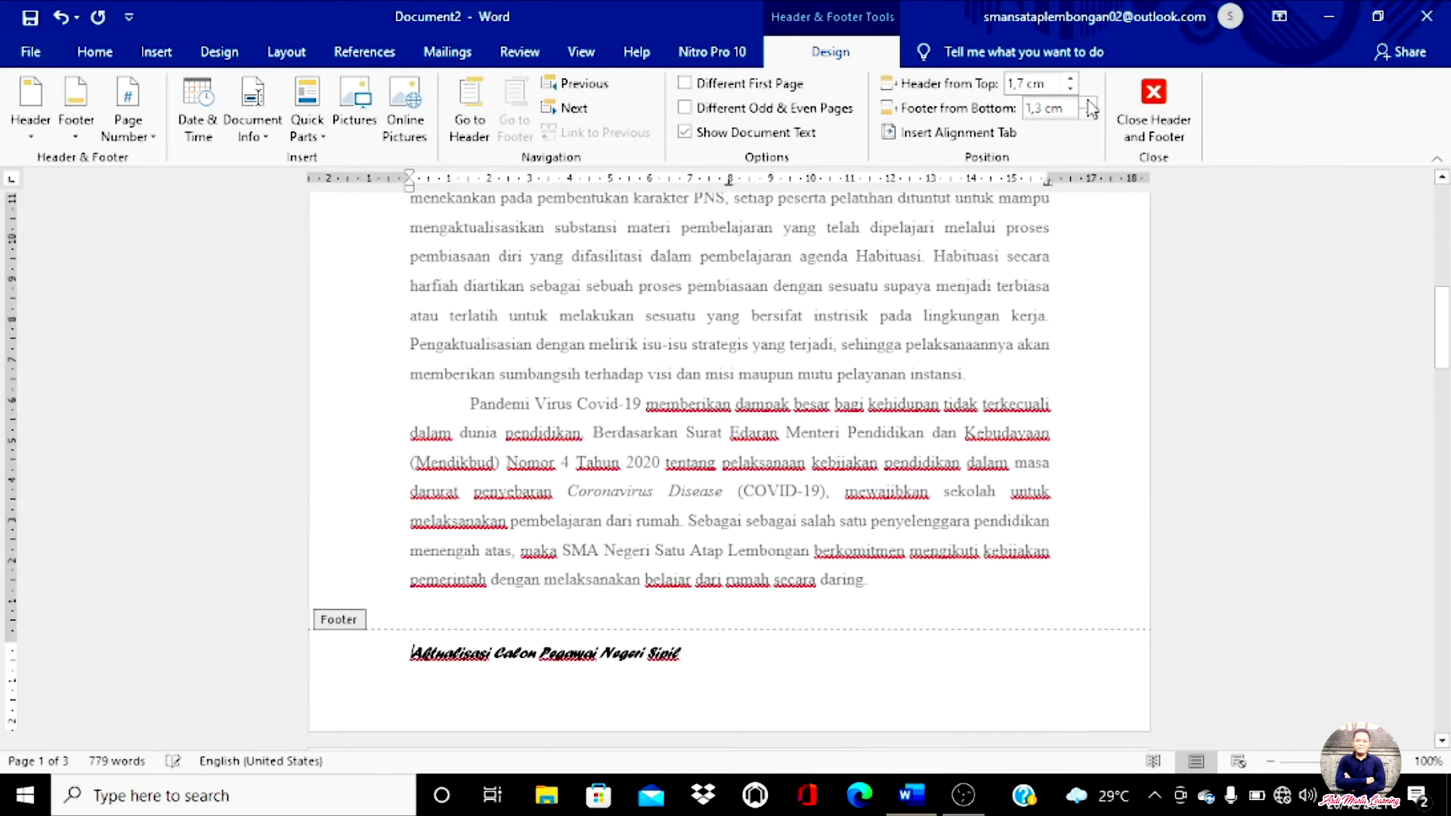
{"action": "left_click", "coordinate": [1089, 103]}
{"action": "left_click", "coordinate": [1090, 104]}
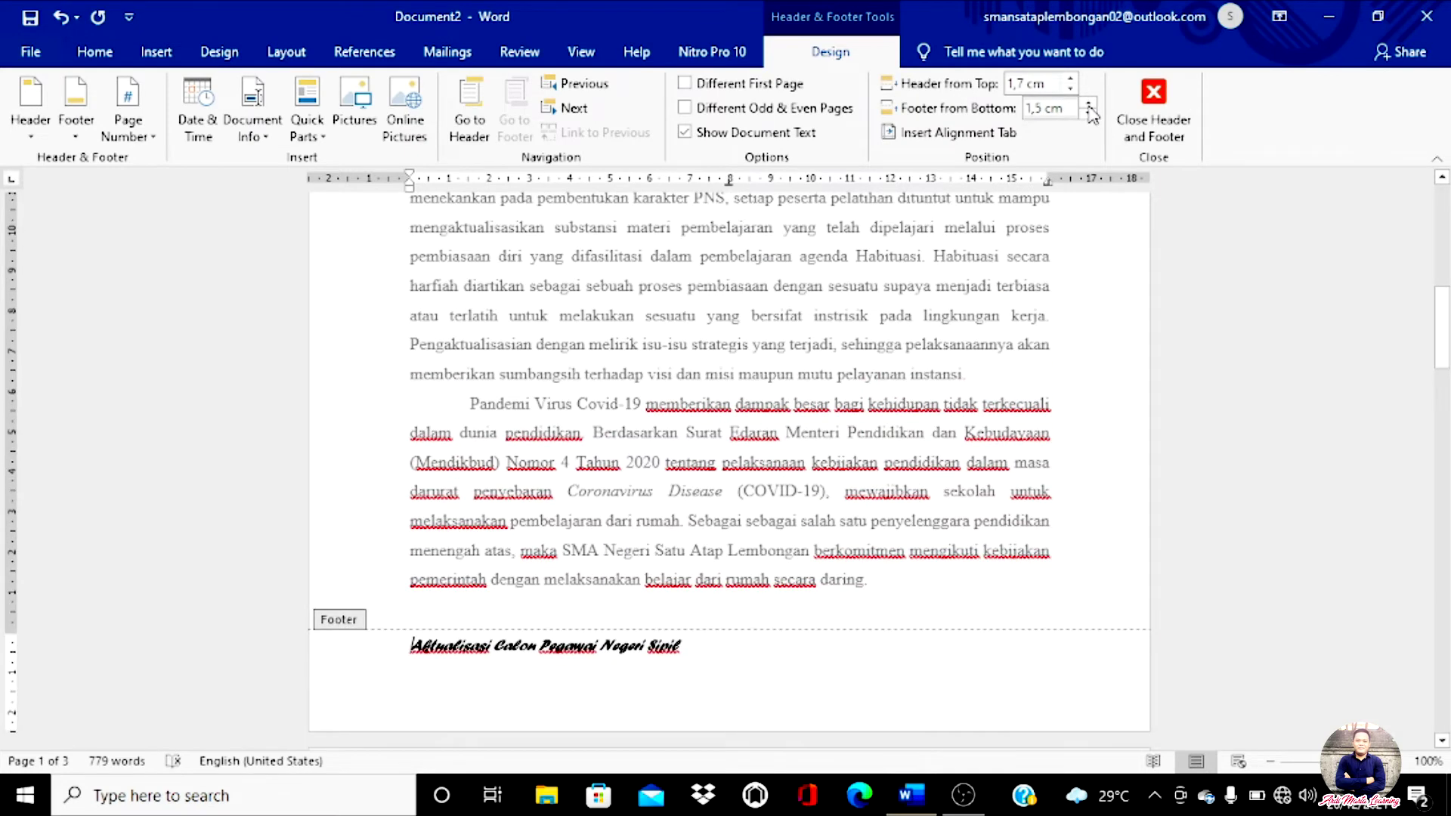
{"action": "left_click", "coordinate": [1089, 114]}
{"action": "left_click", "coordinate": [1089, 113]}
{"action": "left_click", "coordinate": [1089, 113]}
{"action": "left_click", "coordinate": [1089, 114]}
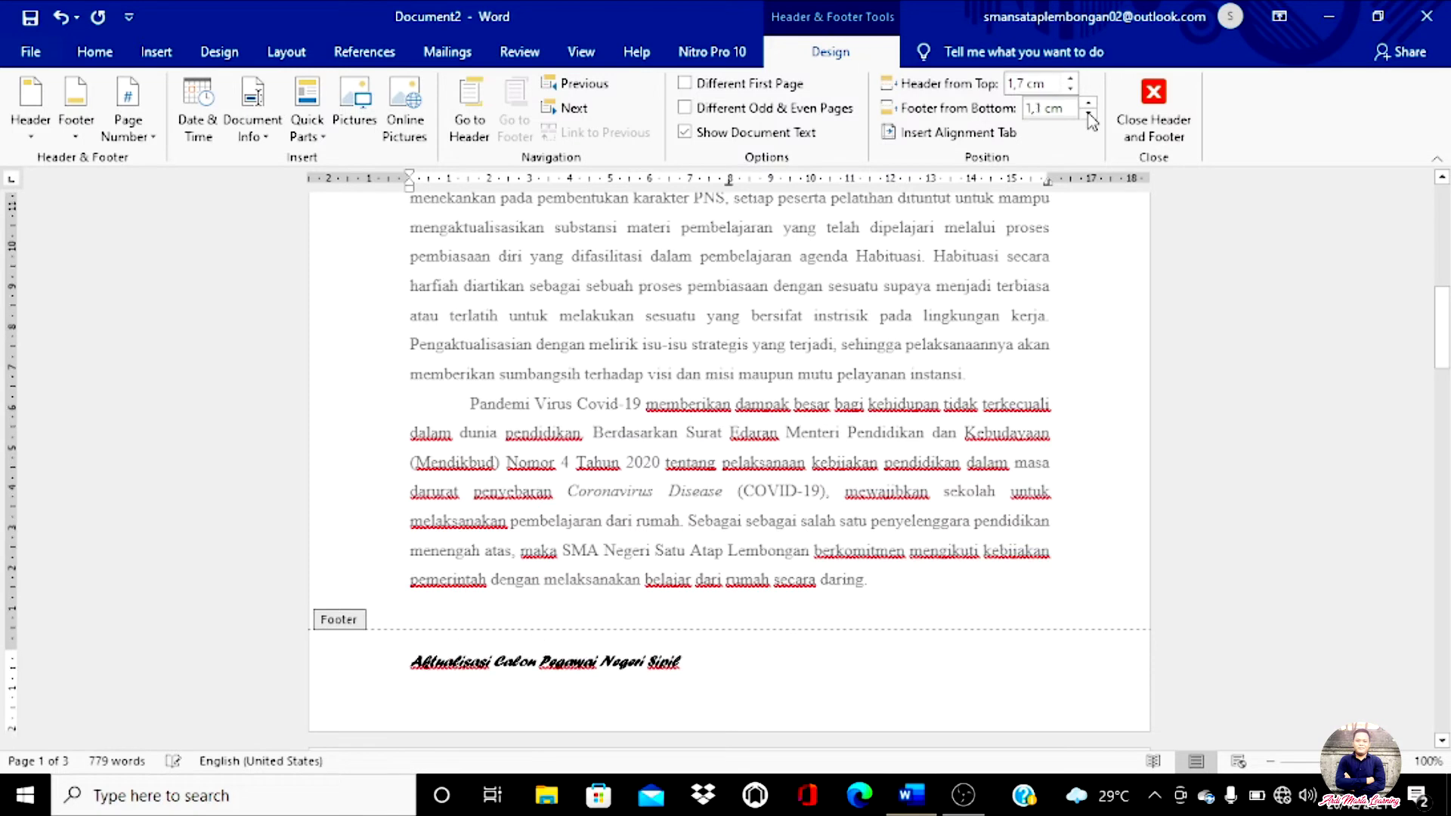
{"action": "left_click", "coordinate": [1090, 114]}
{"action": "left_click", "coordinate": [1089, 103]}
{"action": "left_click", "coordinate": [1089, 103]}
{"action": "left_click", "coordinate": [1089, 103]}
{"action": "left_click", "coordinate": [1089, 104]}
{"action": "left_click", "coordinate": [1089, 103]}
{"action": "left_click", "coordinate": [1089, 103]}
{"action": "left_click", "coordinate": [1089, 104]}
Step: Close header and footer editing and return to the report body
{"action": "scroll", "coordinate": [650, 660], "scroll_direction": "down", "scroll_amount": 2}
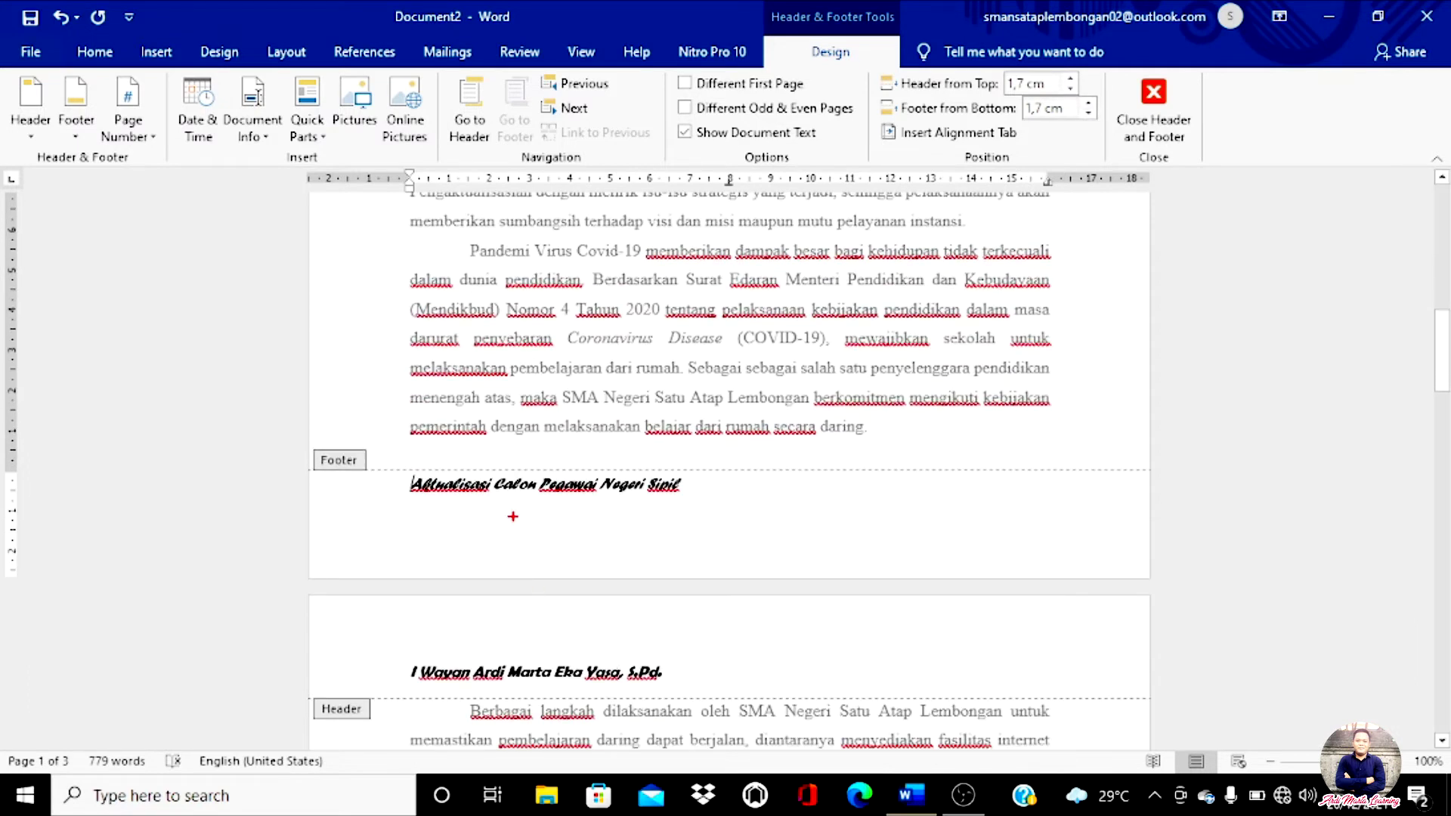
{"action": "left_click_drag", "start_coordinate": [505, 506], "coordinate": [513, 568]}
{"action": "key", "text": "Escape"}
{"action": "left_click", "coordinate": [1154, 109]}
{"action": "scroll", "coordinate": [739, 356], "scroll_direction": "up", "scroll_amount": 2}
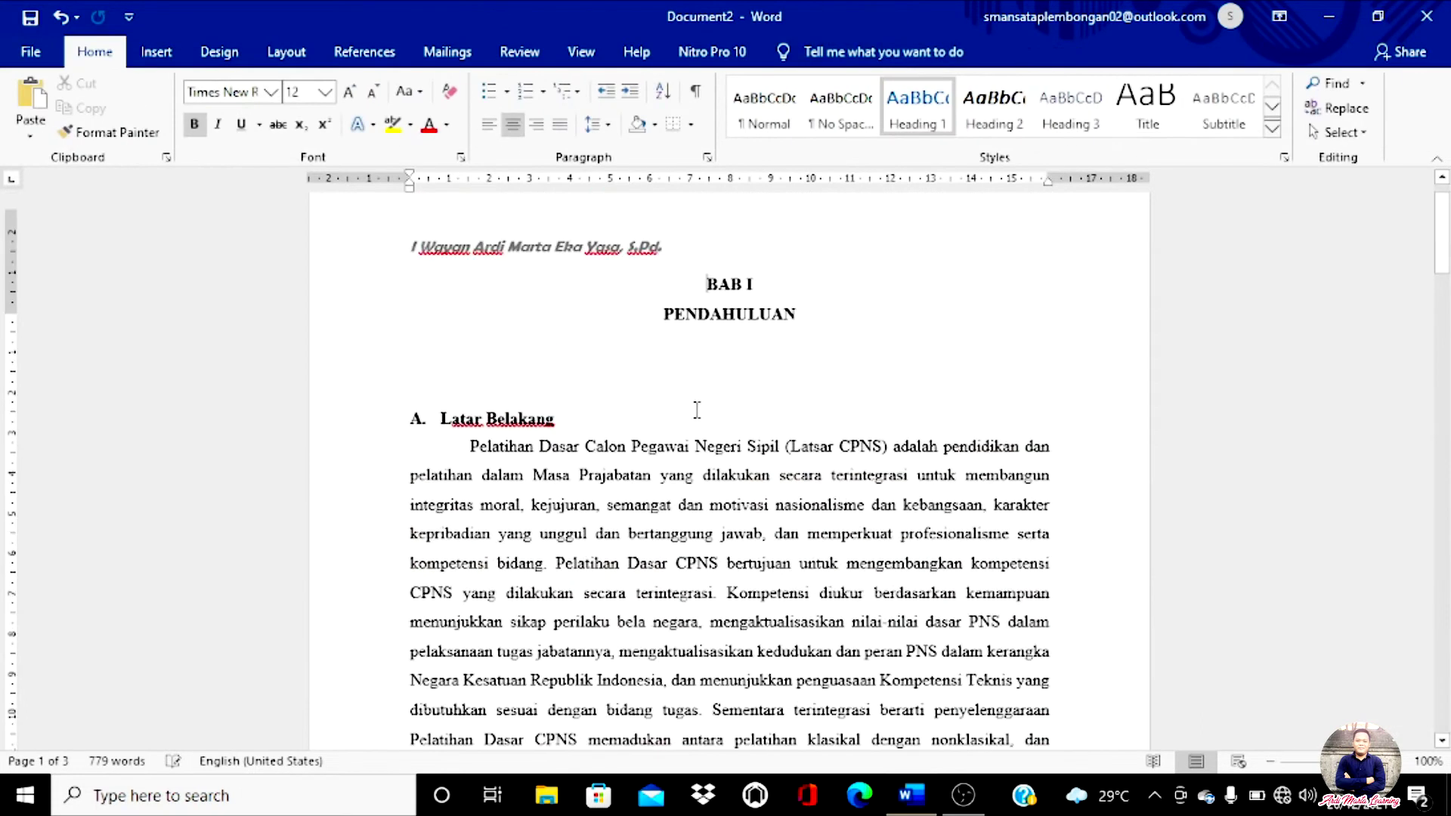
{"action": "scroll", "coordinate": [609, 329], "scroll_direction": "down", "scroll_amount": 10}
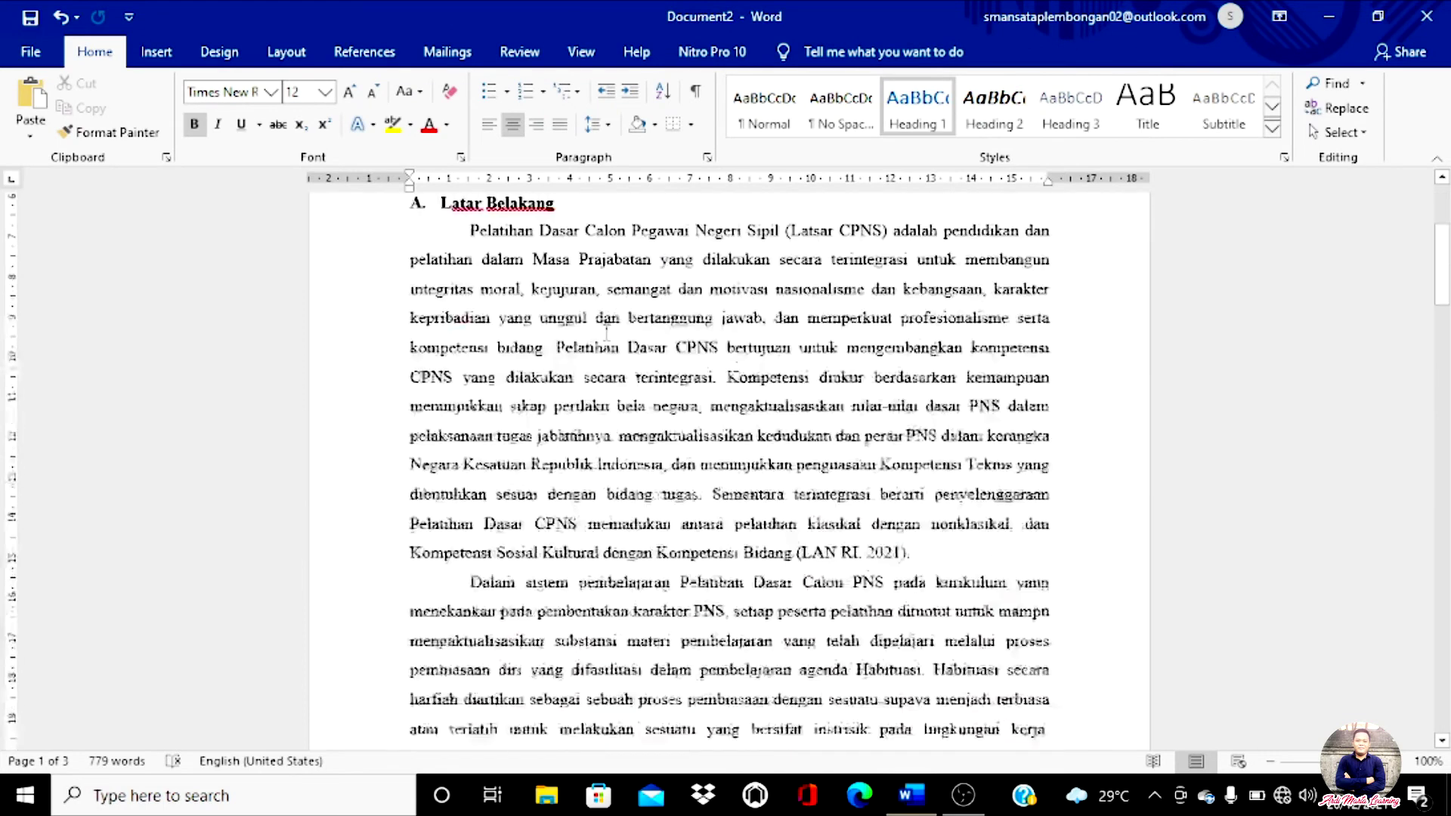
{"action": "scroll", "coordinate": [607, 330], "scroll_direction": "up", "scroll_amount": 10}
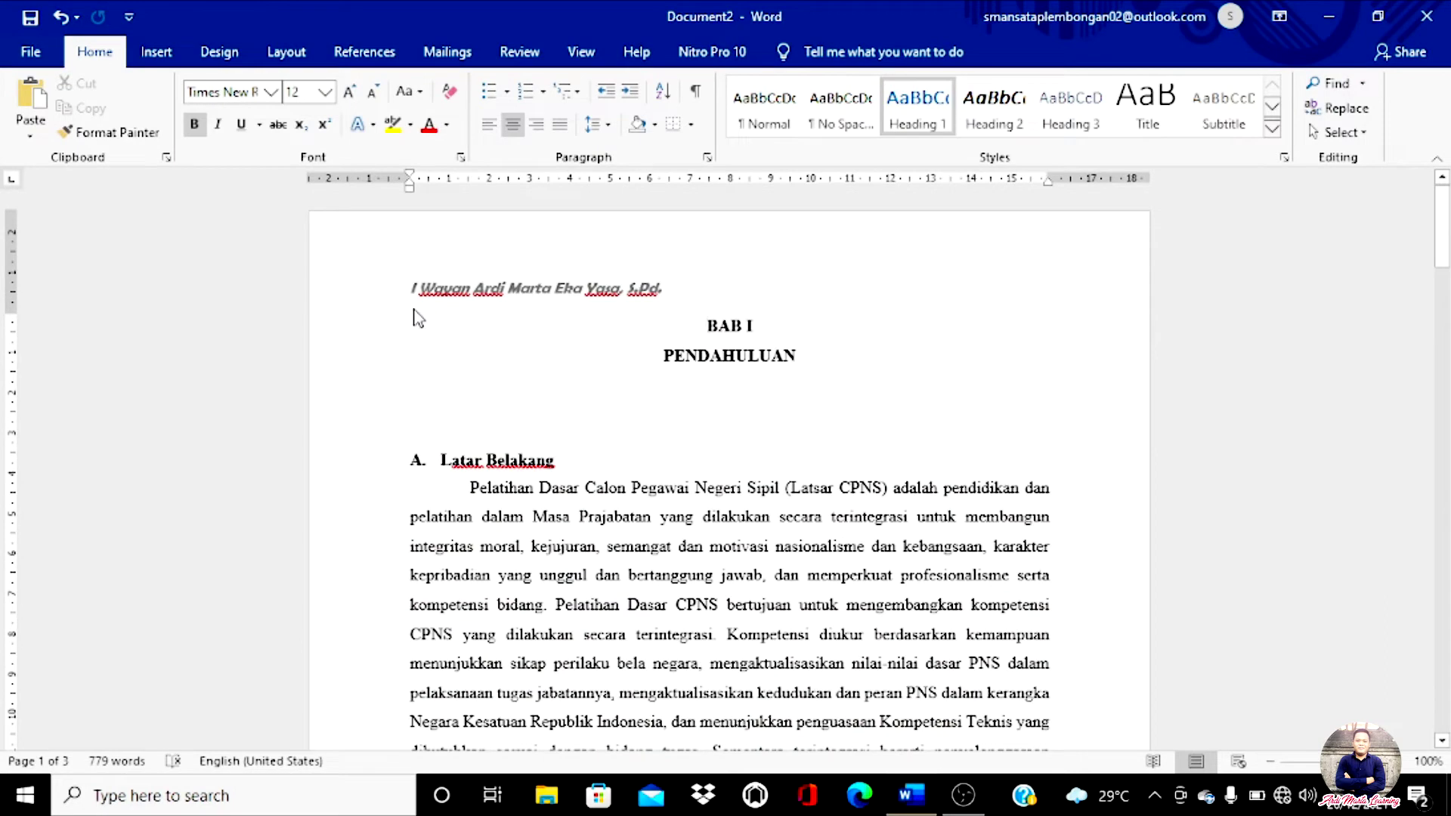
{"action": "mouse_move", "coordinate": [390, 308]}
{"action": "left_mouse_down"}
{"action": "mouse_move", "coordinate": [696, 263]}
{"action": "mouse_move", "coordinate": [398, 280]}
{"action": "left_mouse_up"}
{"action": "key", "text": "Escape"}
{"action": "scroll", "coordinate": [551, 317], "scroll_direction": "down", "scroll_amount": 15}
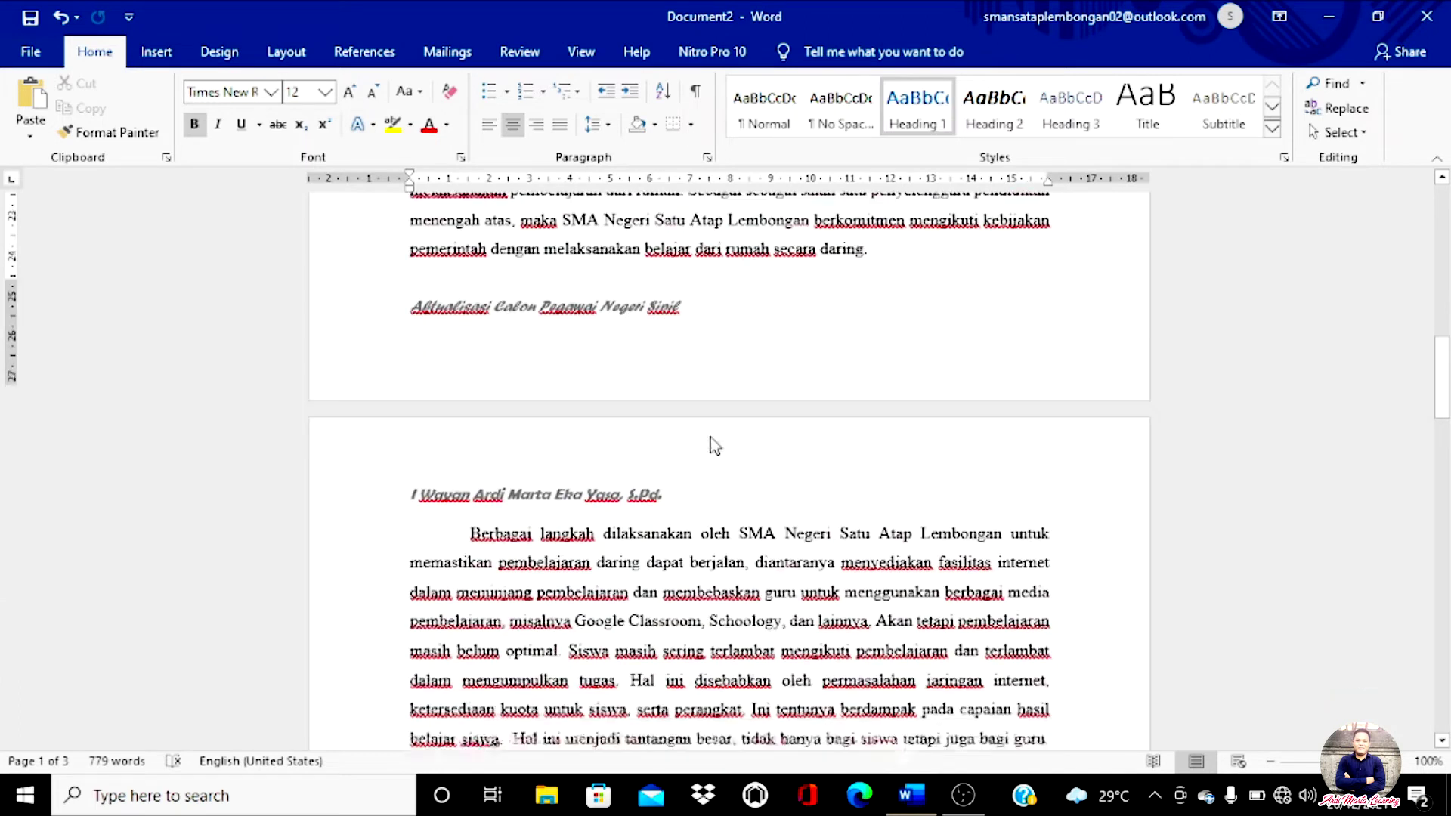
{"action": "scroll", "coordinate": [713, 443], "scroll_direction": "down", "scroll_amount": 10}
{"action": "scroll", "coordinate": [712, 438], "scroll_direction": "down", "scroll_amount": 4}
{"action": "scroll", "coordinate": [712, 438], "scroll_direction": "up", "scroll_amount": 20}
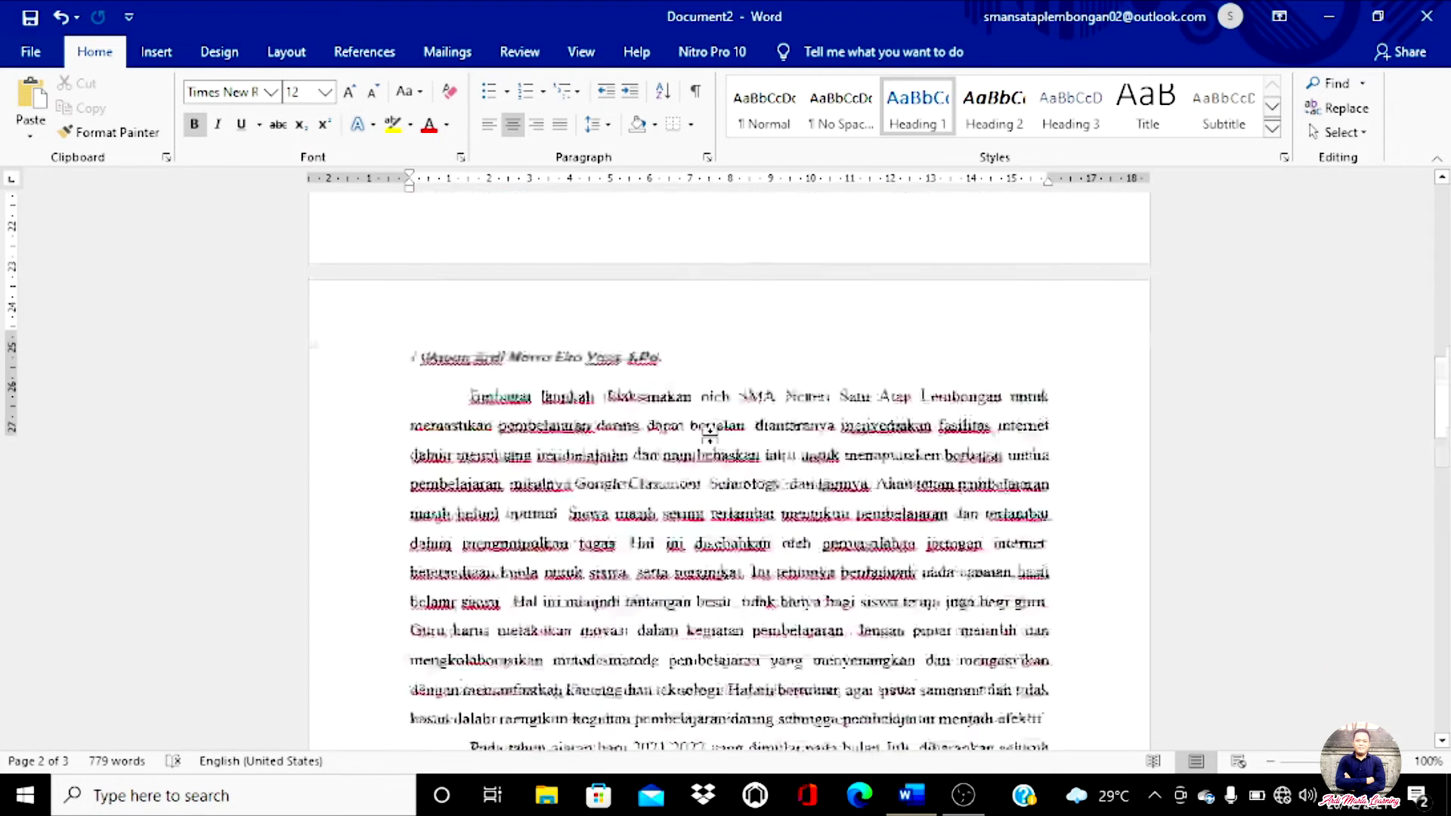
{"action": "scroll", "coordinate": [712, 438], "scroll_direction": "up", "scroll_amount": 3}
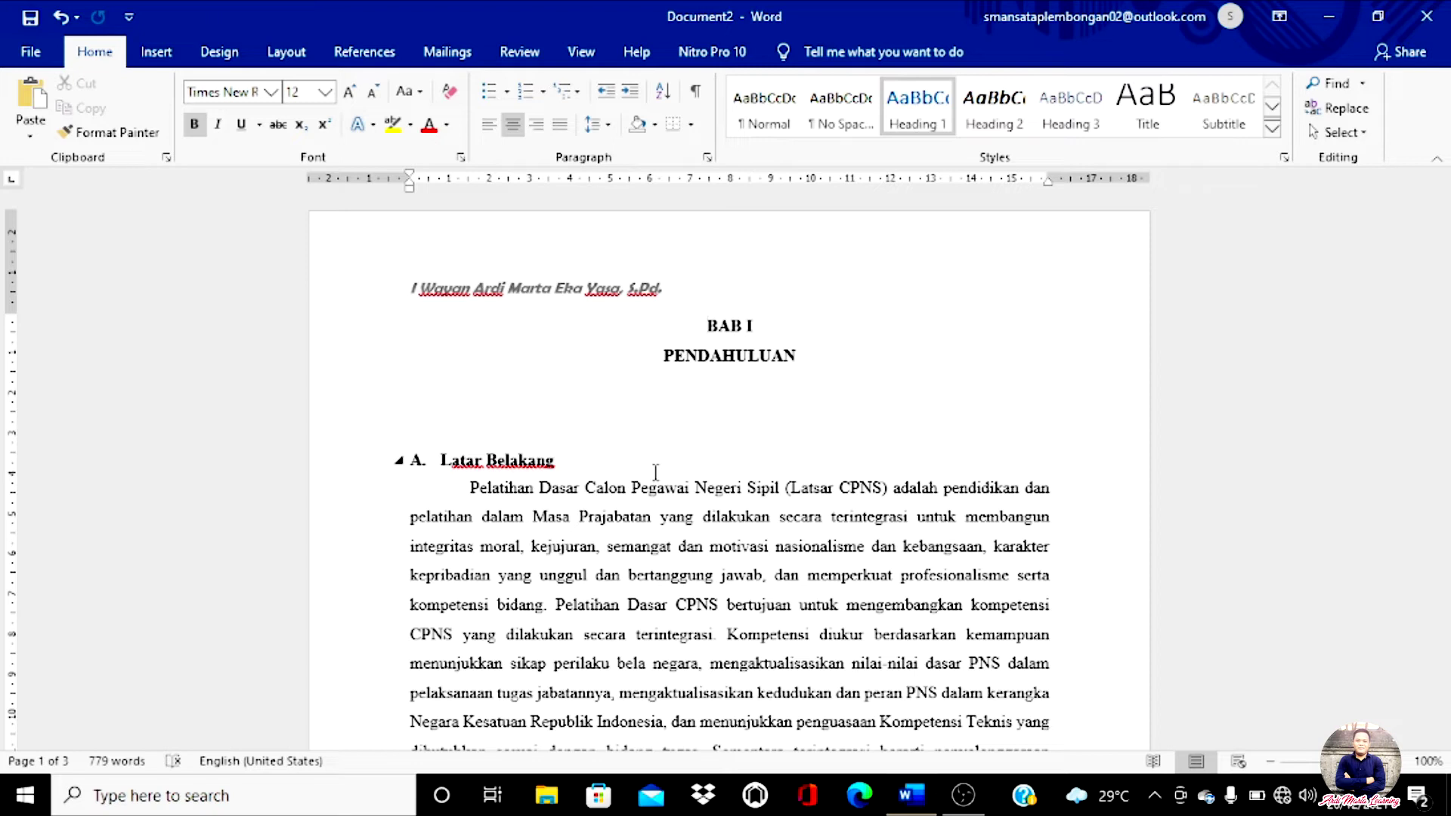
{"action": "scroll", "coordinate": [656, 472], "scroll_direction": "down", "scroll_amount": 4}
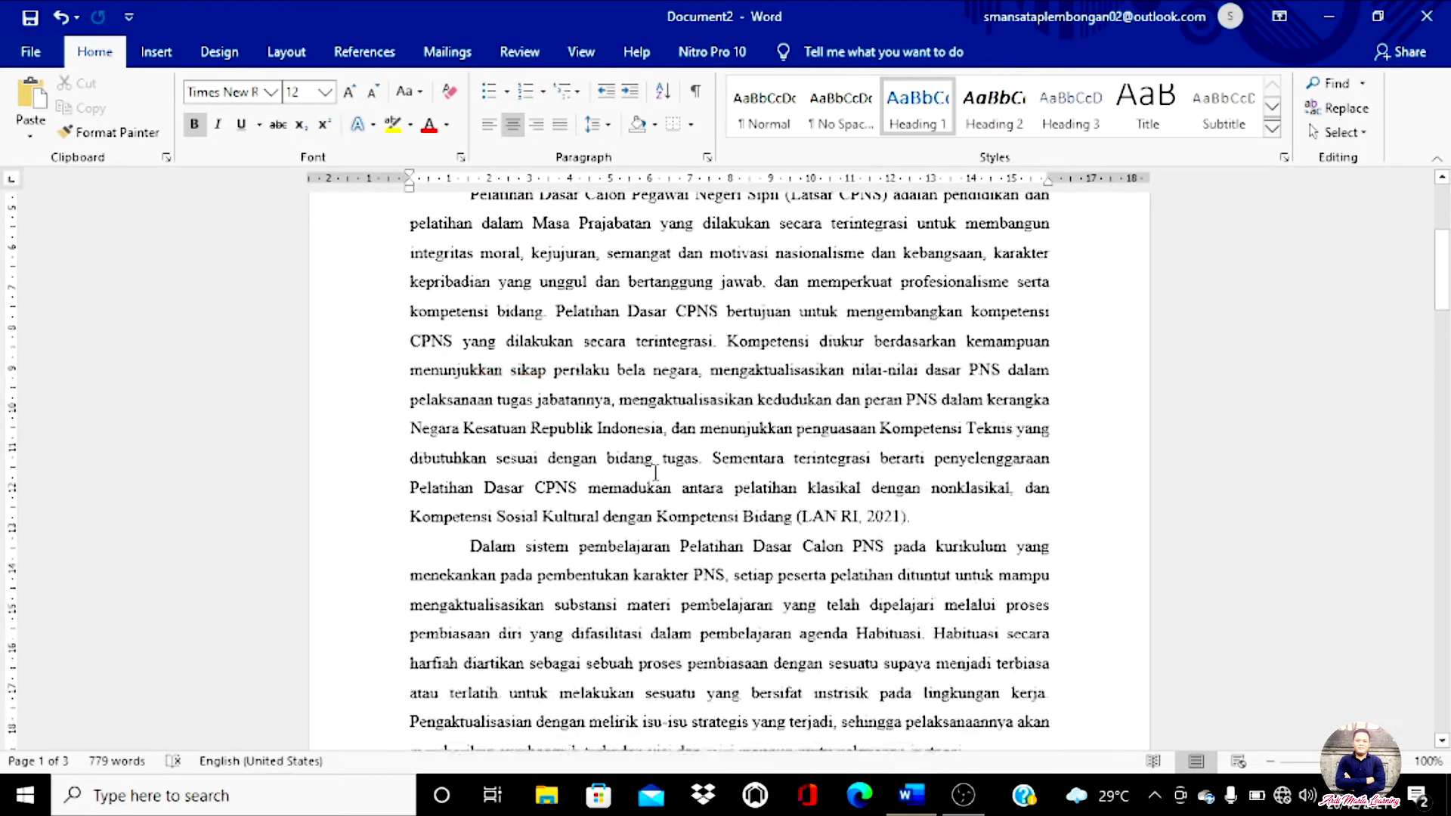
{"action": "scroll", "coordinate": [656, 472], "scroll_direction": "up", "scroll_amount": 4}
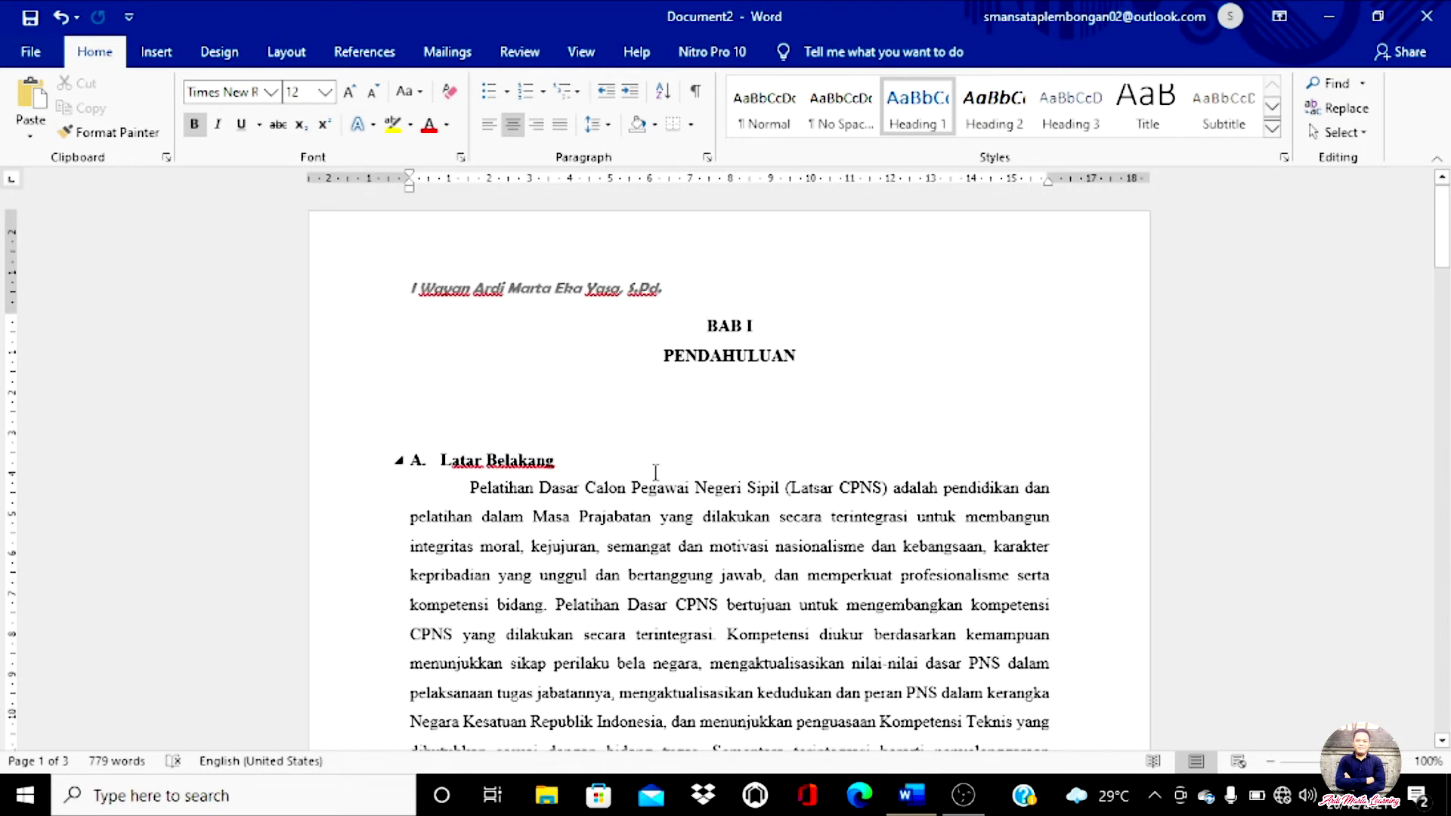
{"action": "scroll", "coordinate": [656, 472], "scroll_direction": "down", "scroll_amount": 7}
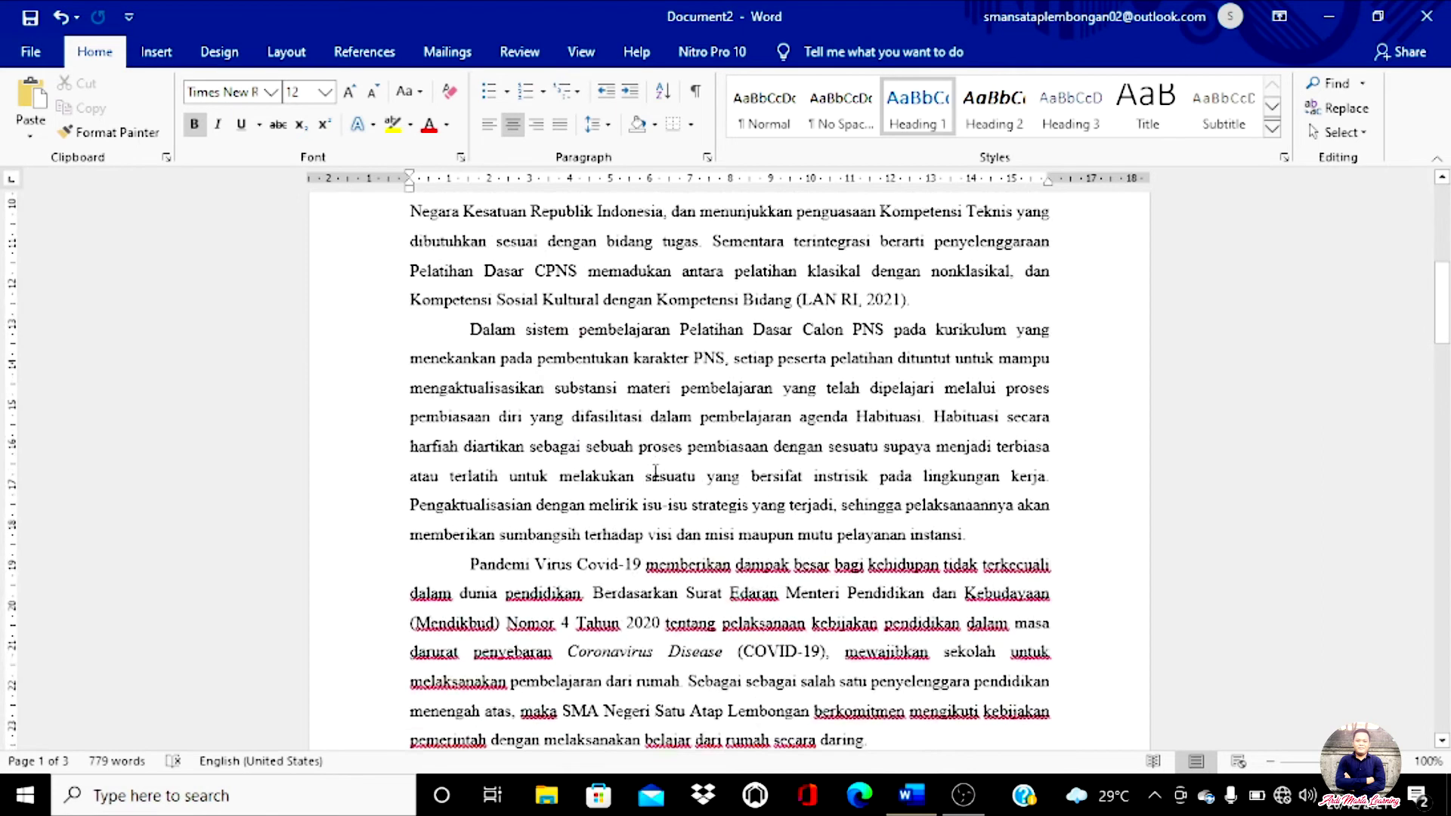
{"action": "scroll", "coordinate": [656, 473], "scroll_direction": "down", "scroll_amount": 5}
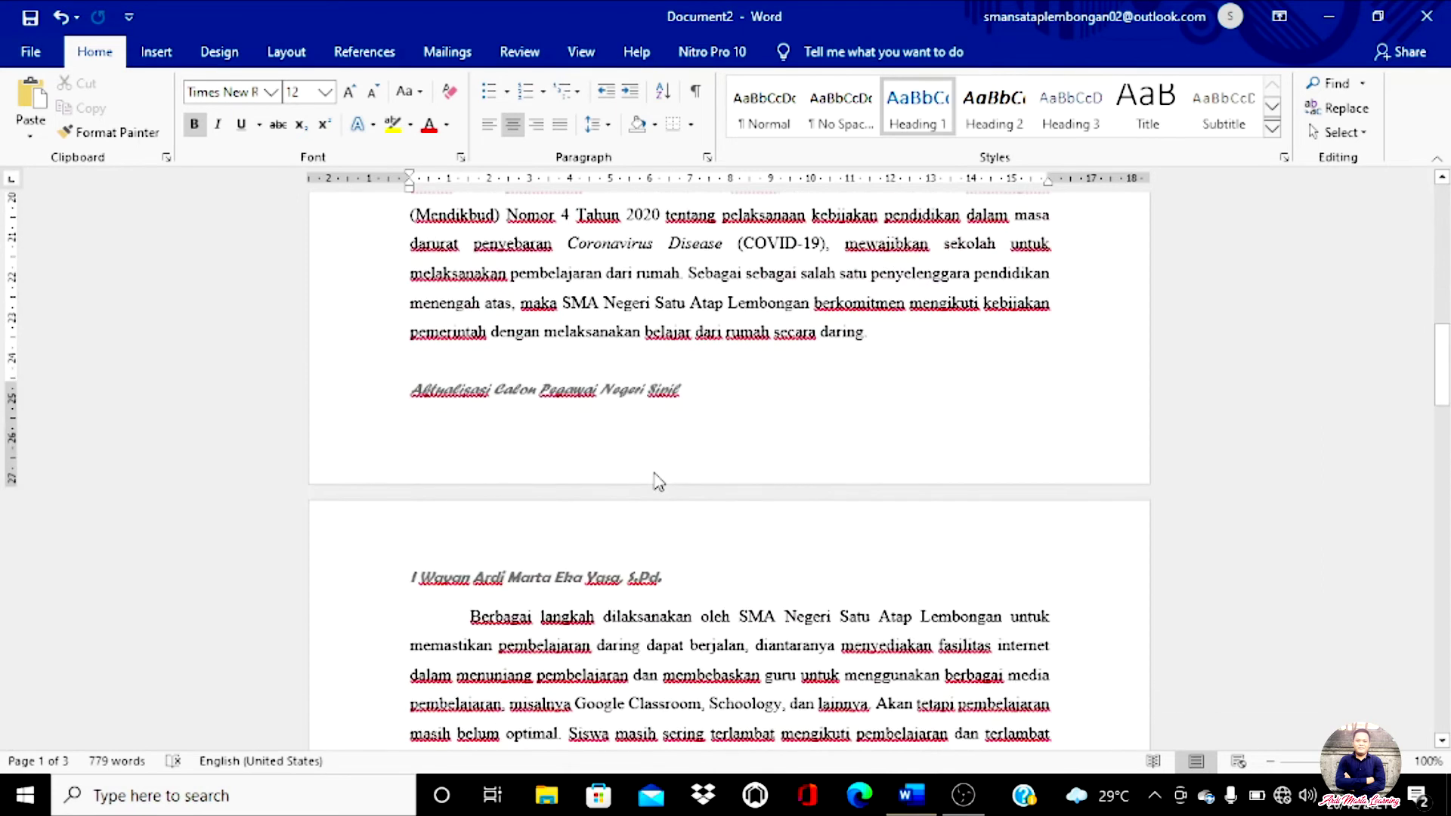
{"action": "scroll", "coordinate": [656, 481], "scroll_direction": "down", "scroll_amount": 3}
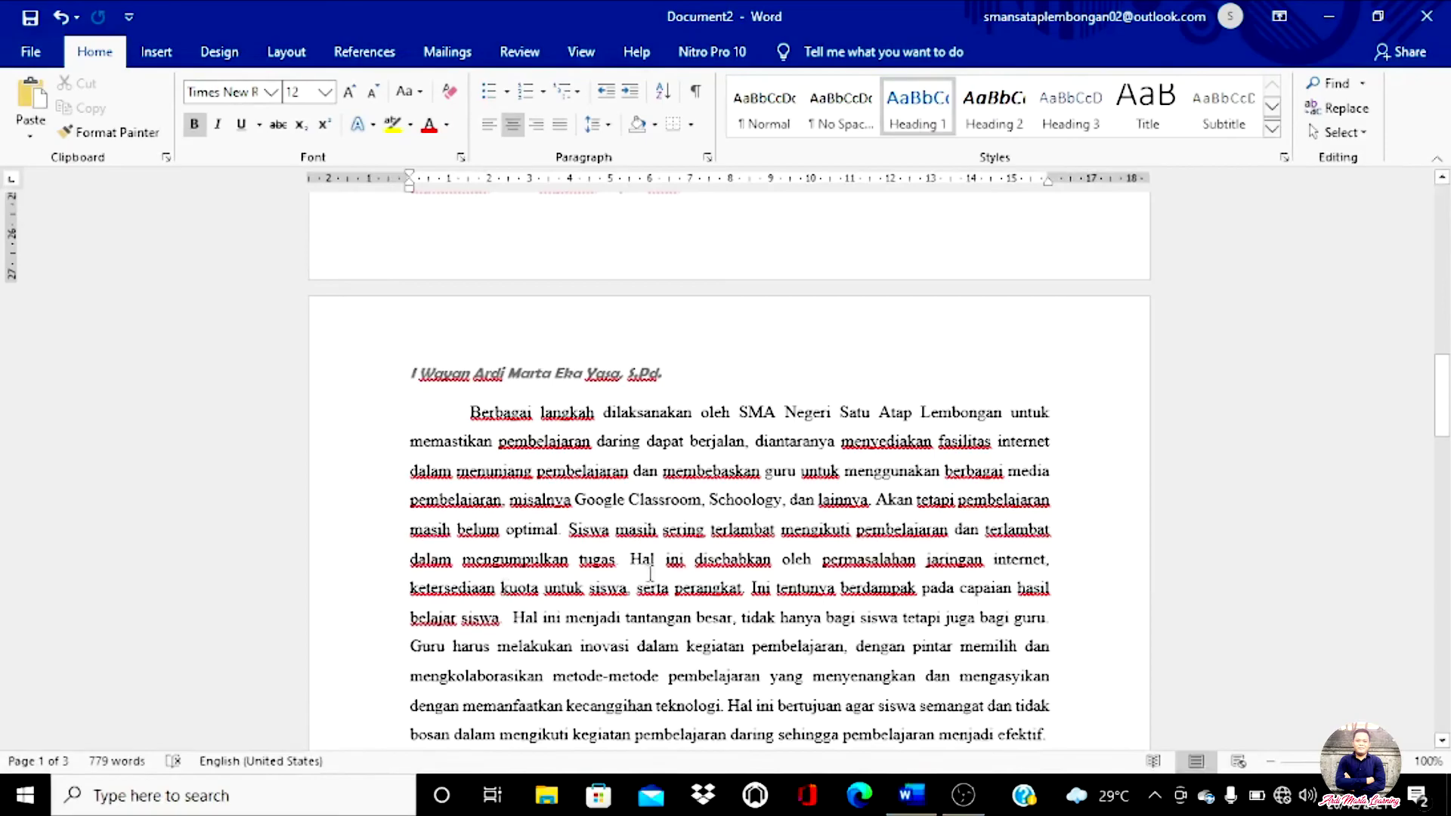
{"action": "scroll", "coordinate": [1315, 272], "scroll_direction": "down", "scroll_amount": 6}
{"action": "scroll", "coordinate": [675, 539], "scroll_direction": "down", "scroll_amount": 4}
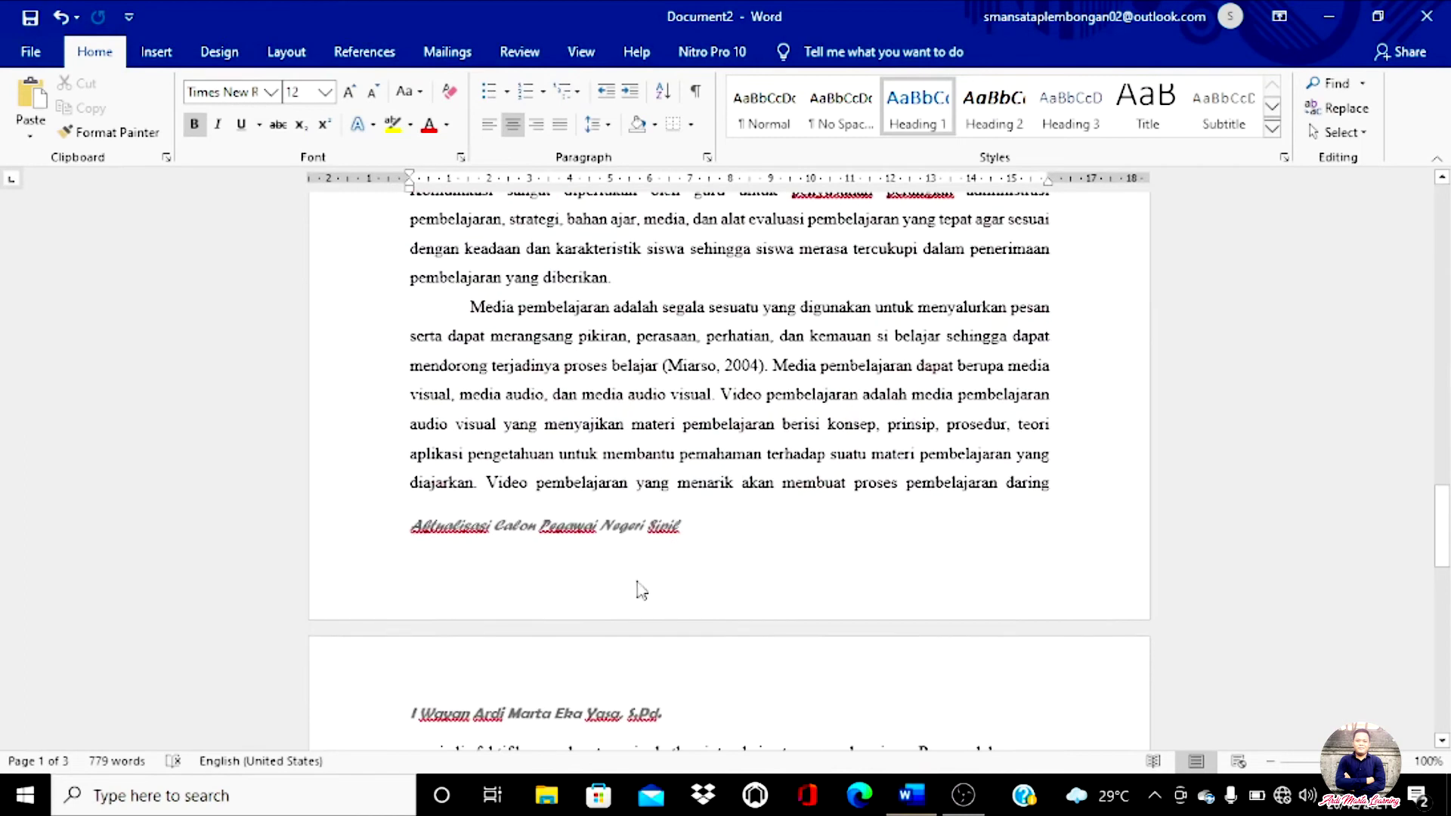
{"action": "scroll", "coordinate": [760, 538], "scroll_direction": "up", "scroll_amount": 5}
{"action": "scroll", "coordinate": [764, 534], "scroll_direction": "up", "scroll_amount": 9}
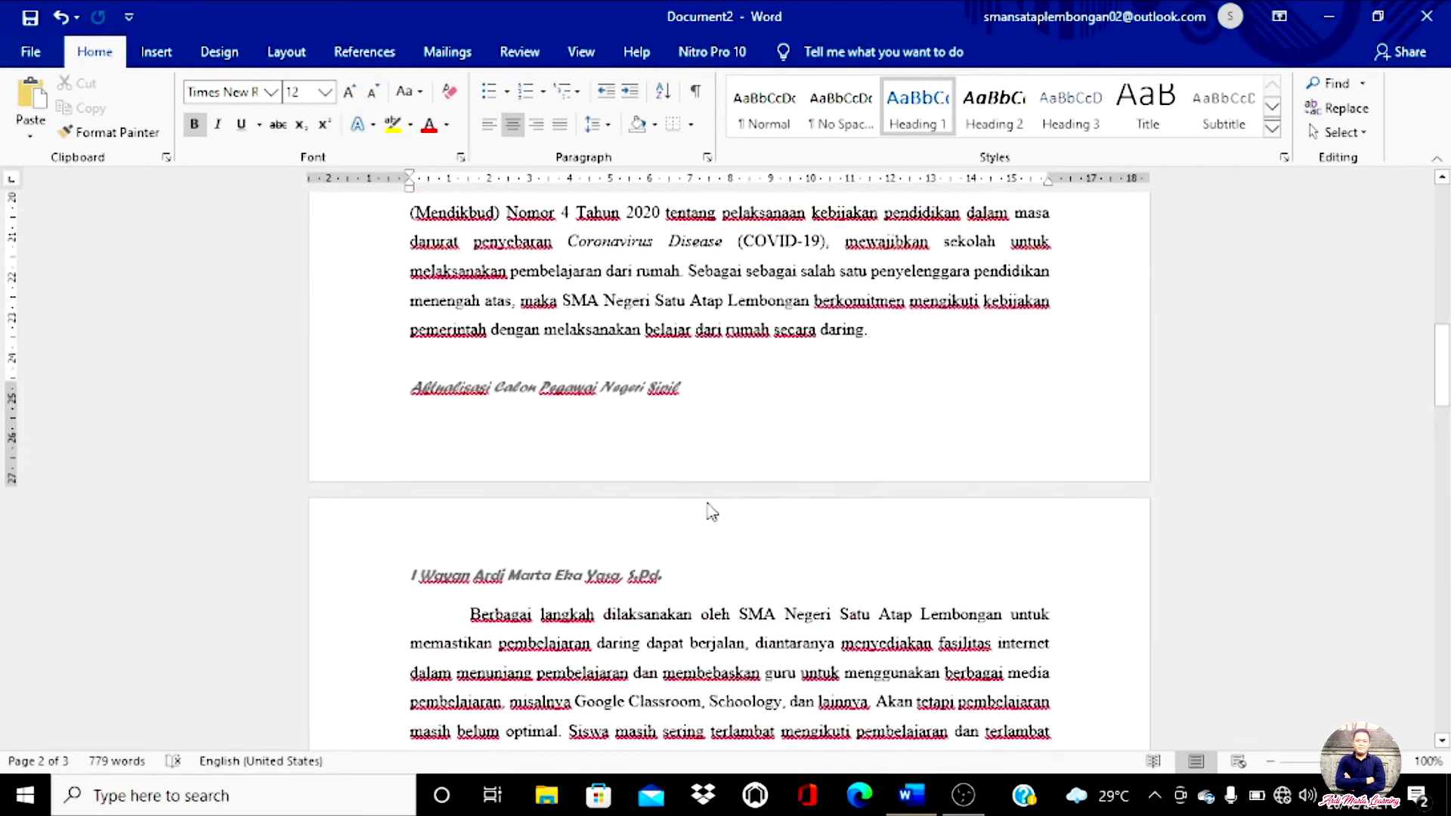
{"action": "scroll", "coordinate": [849, 493], "scroll_direction": "down", "scroll_amount": 7}
{"action": "scroll", "coordinate": [850, 492], "scroll_direction": "down", "scroll_amount": 7}
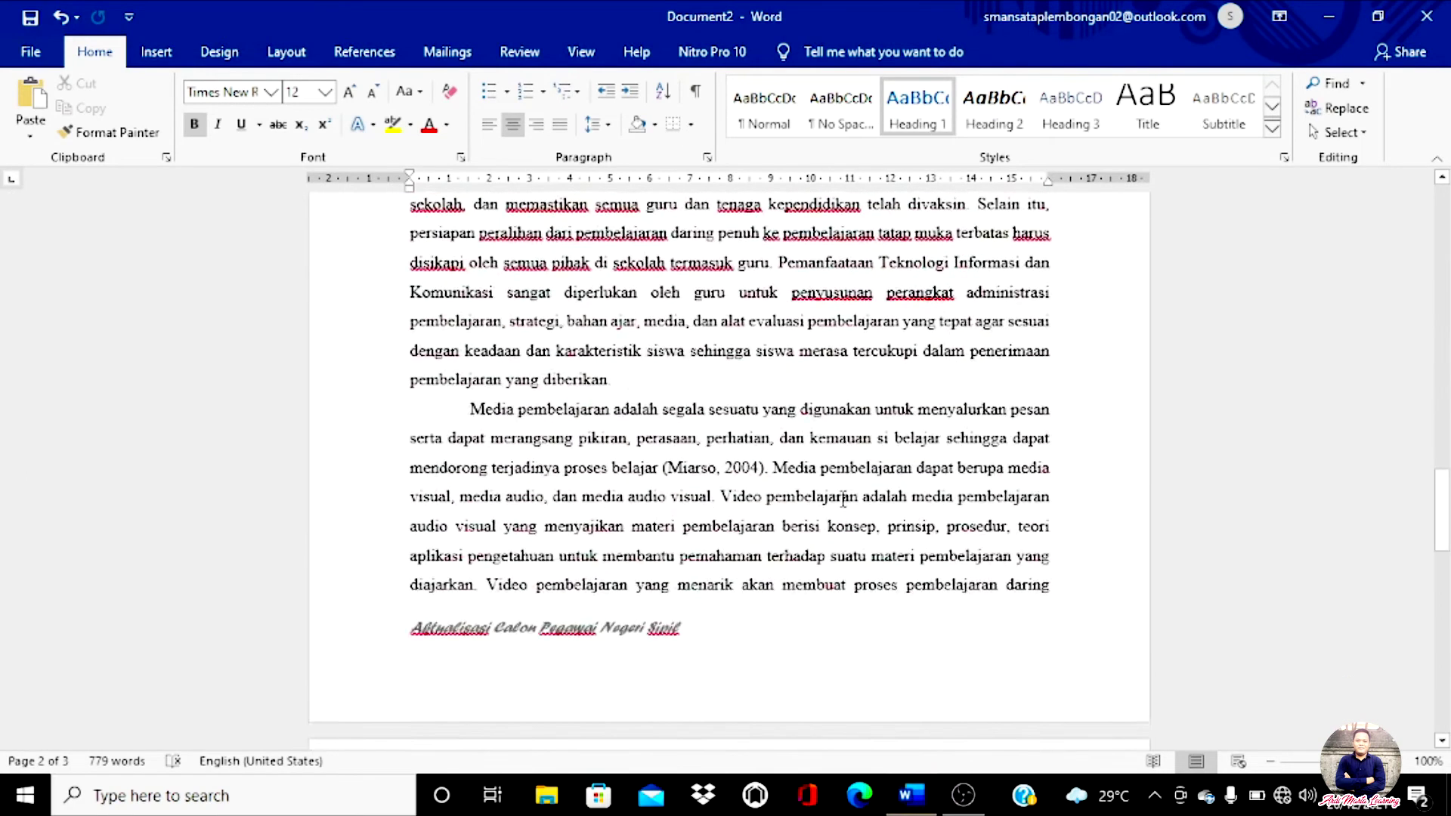
{"action": "scroll", "coordinate": [844, 499], "scroll_direction": "up", "scroll_amount": 7}
{"action": "scroll", "coordinate": [844, 499], "scroll_direction": "up", "scroll_amount": 18}
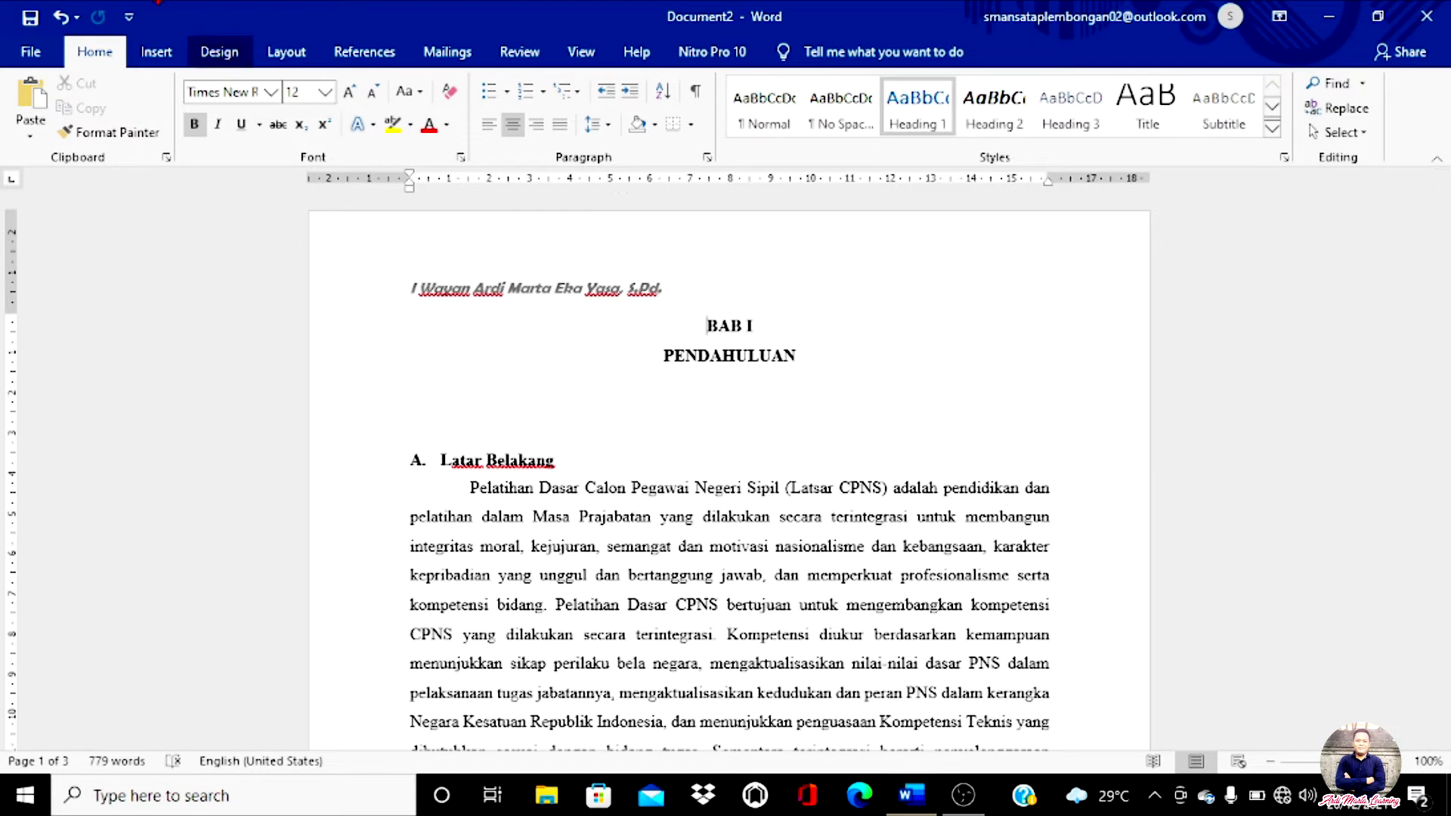
{"action": "mouse_move", "coordinate": [130, 29]}
{"action": "left_mouse_down"}
{"action": "mouse_move", "coordinate": [195, 44]}
{"action": "mouse_move", "coordinate": [163, 77]}
{"action": "mouse_move", "coordinate": [127, 22]}
{"action": "left_mouse_up"}
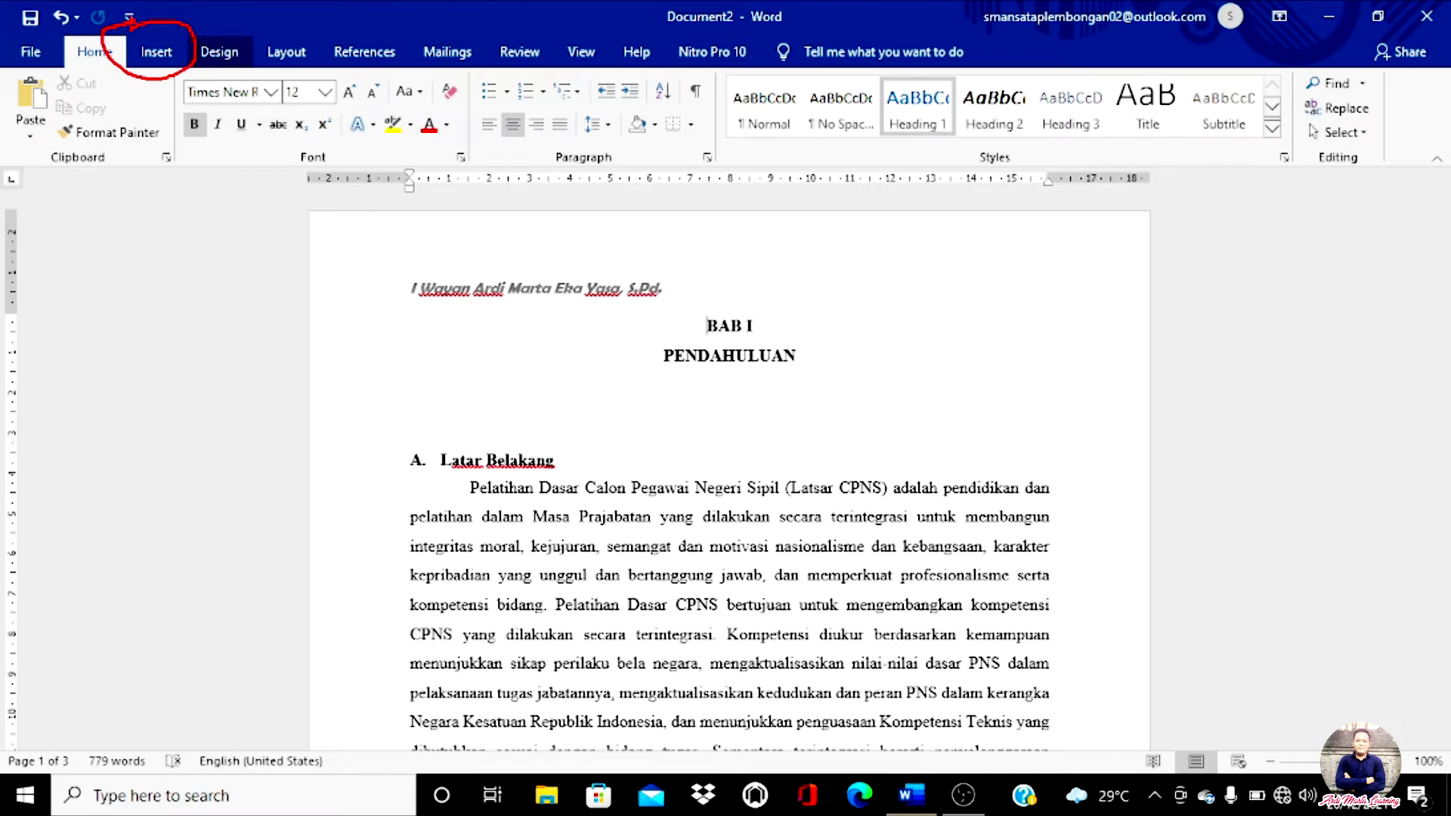
Step: Show the Insert > Page Number placement options and preview the Top of Page styles
{"action": "left_click", "coordinate": [155, 53]}
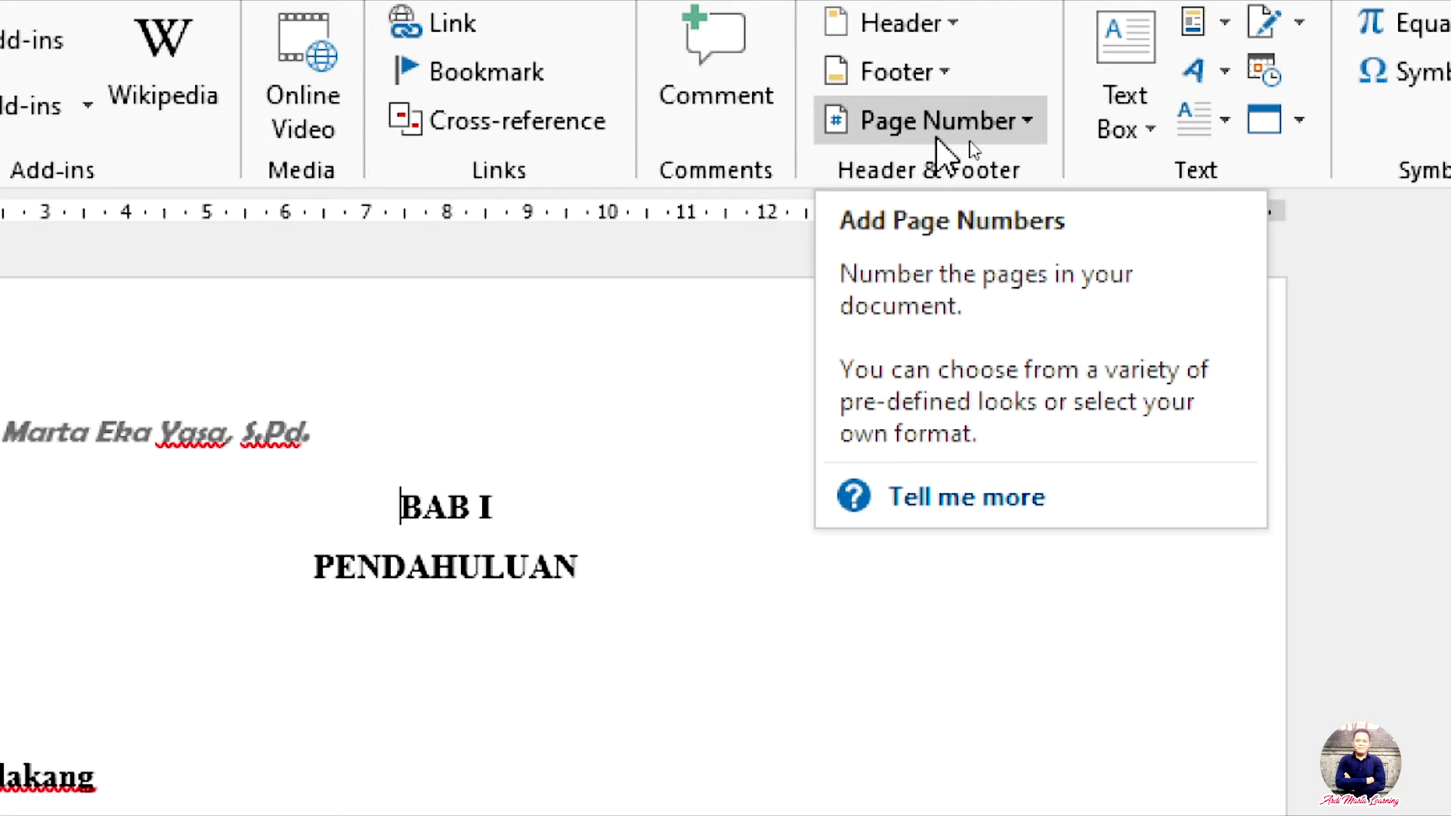
{"action": "left_click", "coordinate": [855, 129]}
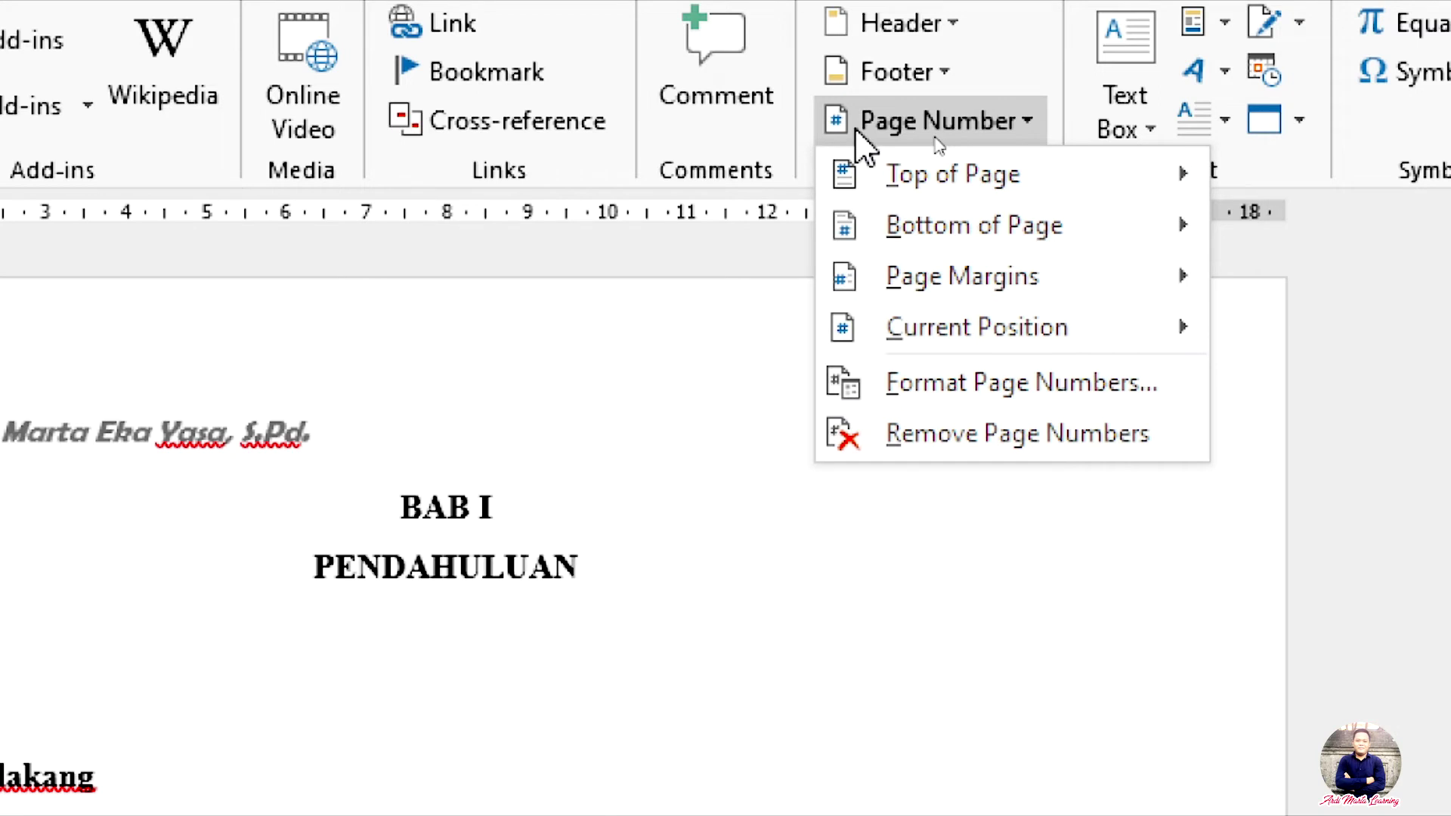
{"action": "mouse_move", "coordinate": [894, 171]}
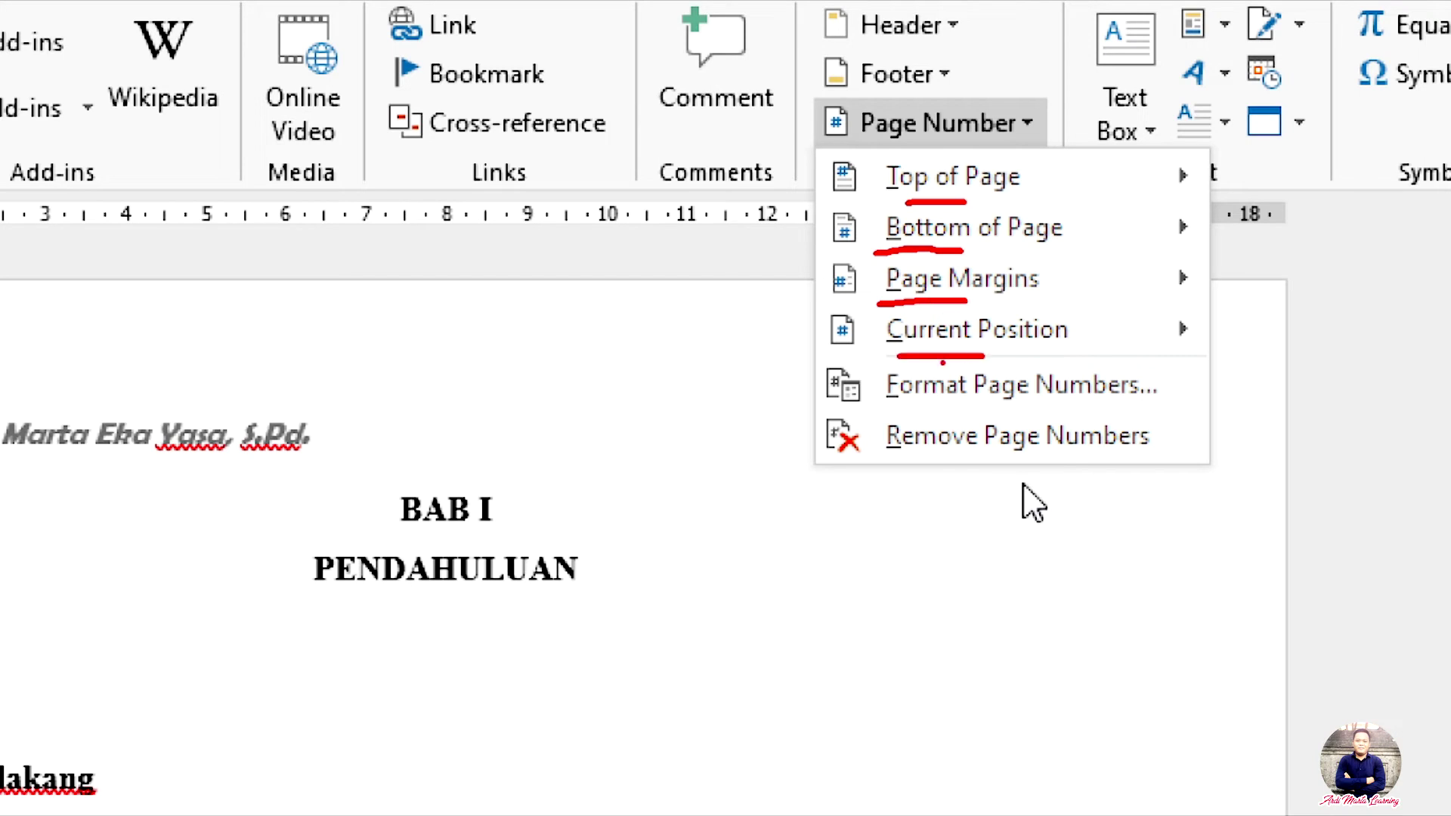
{"action": "left_click", "coordinate": [1032, 503]}
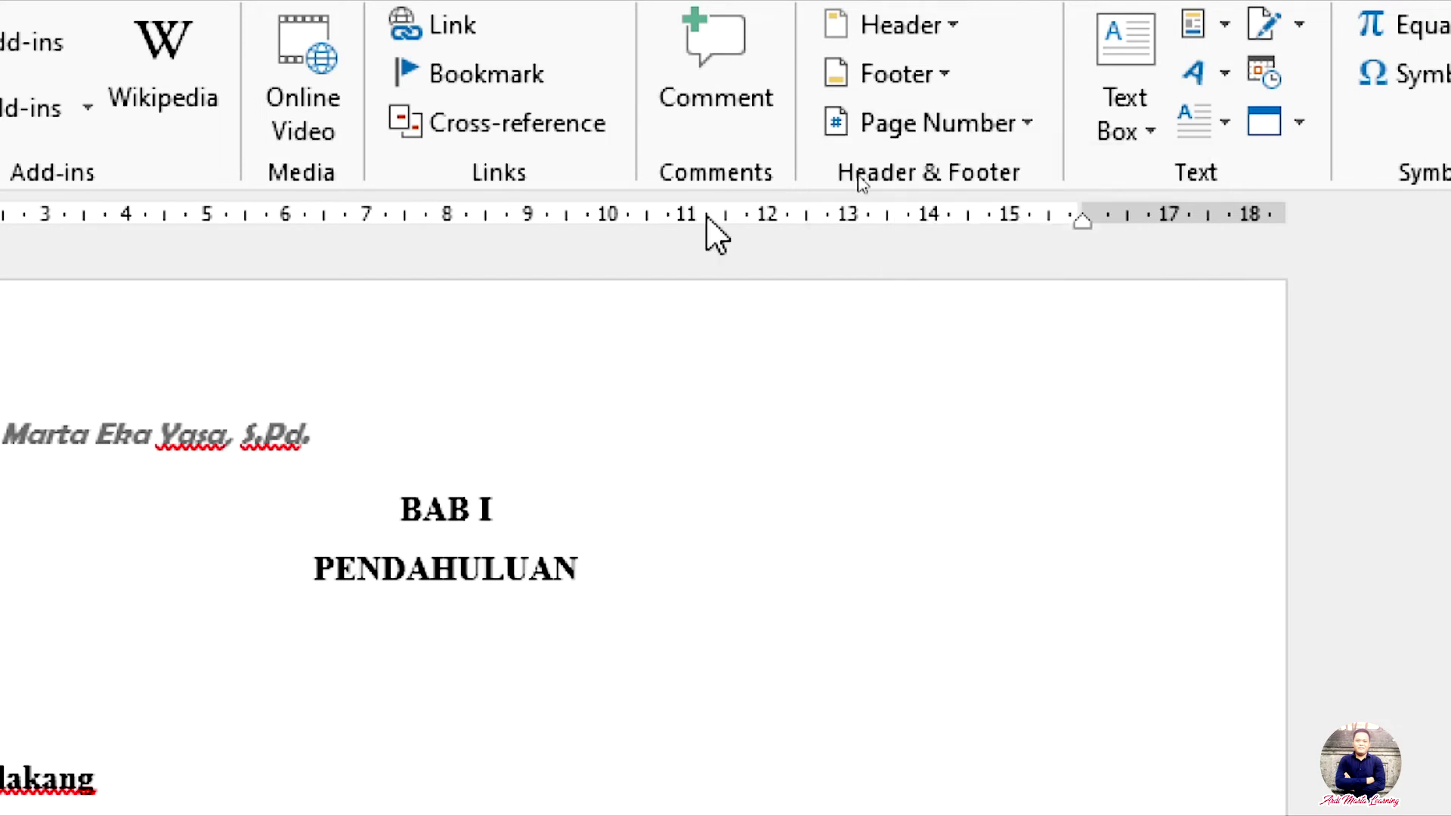
{"action": "left_click", "coordinate": [867, 137]}
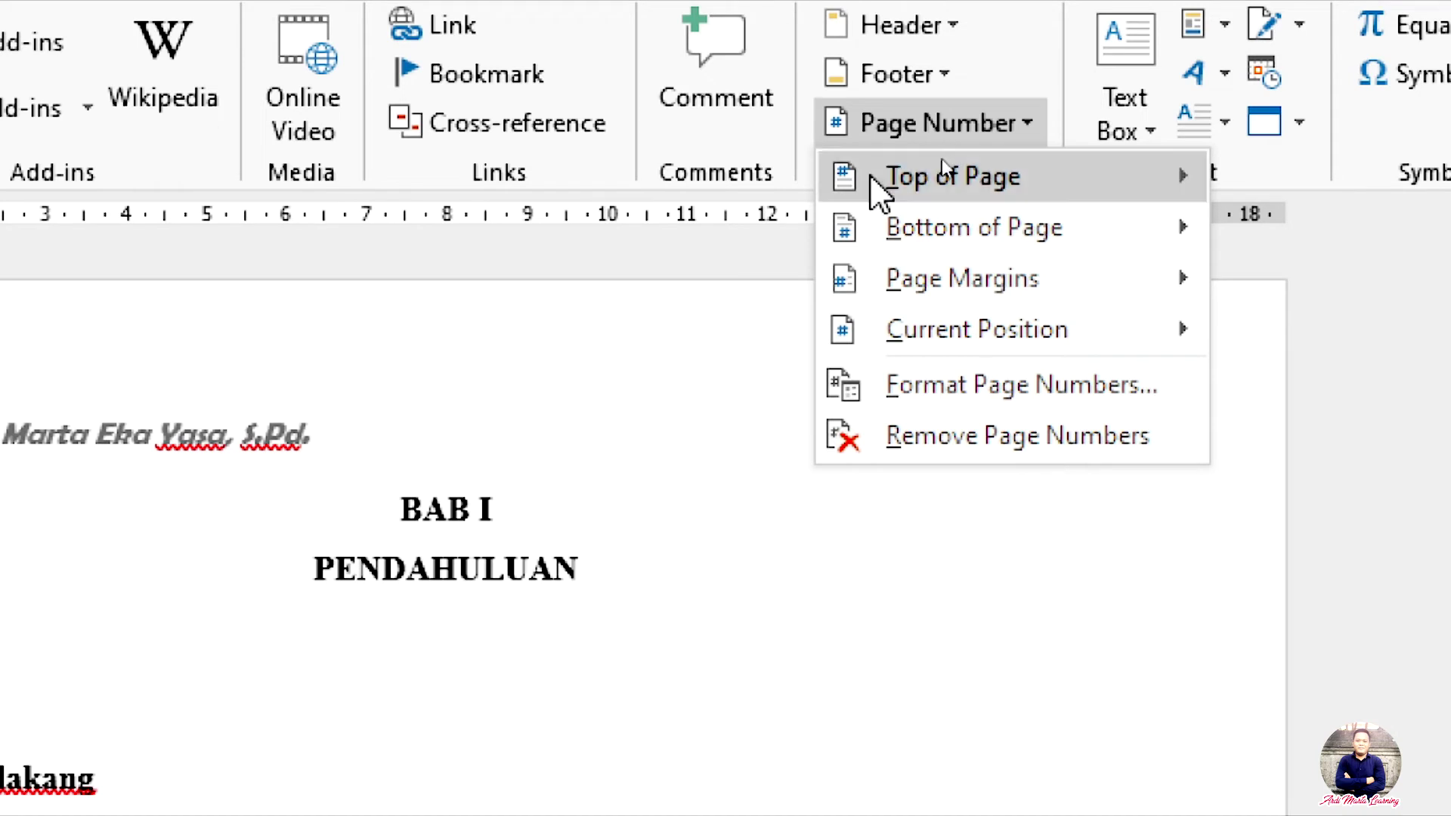
{"action": "mouse_move", "coordinate": [872, 179]}
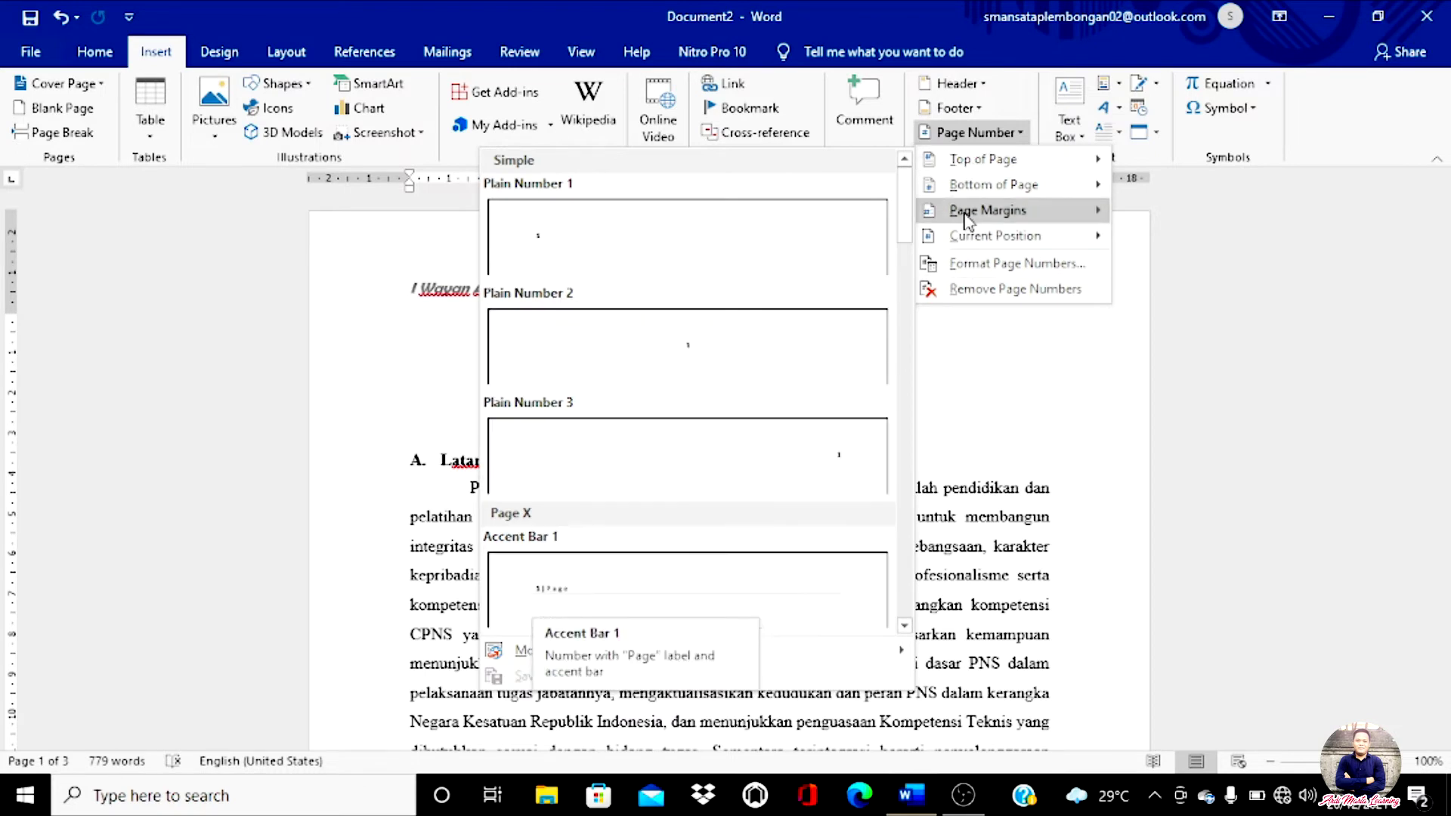
{"action": "mouse_move", "coordinate": [963, 195]}
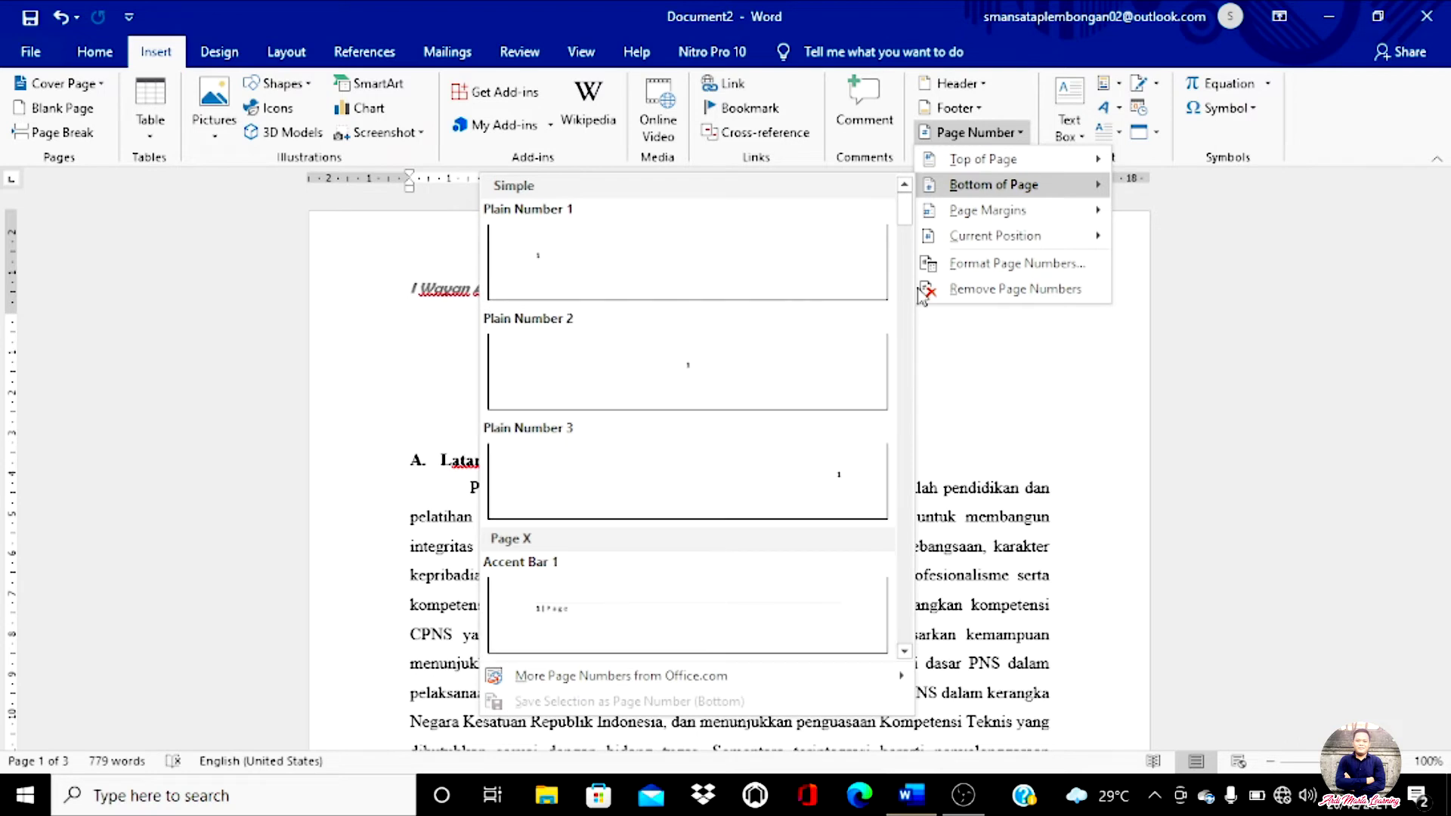
{"action": "mouse_move", "coordinate": [965, 222]}
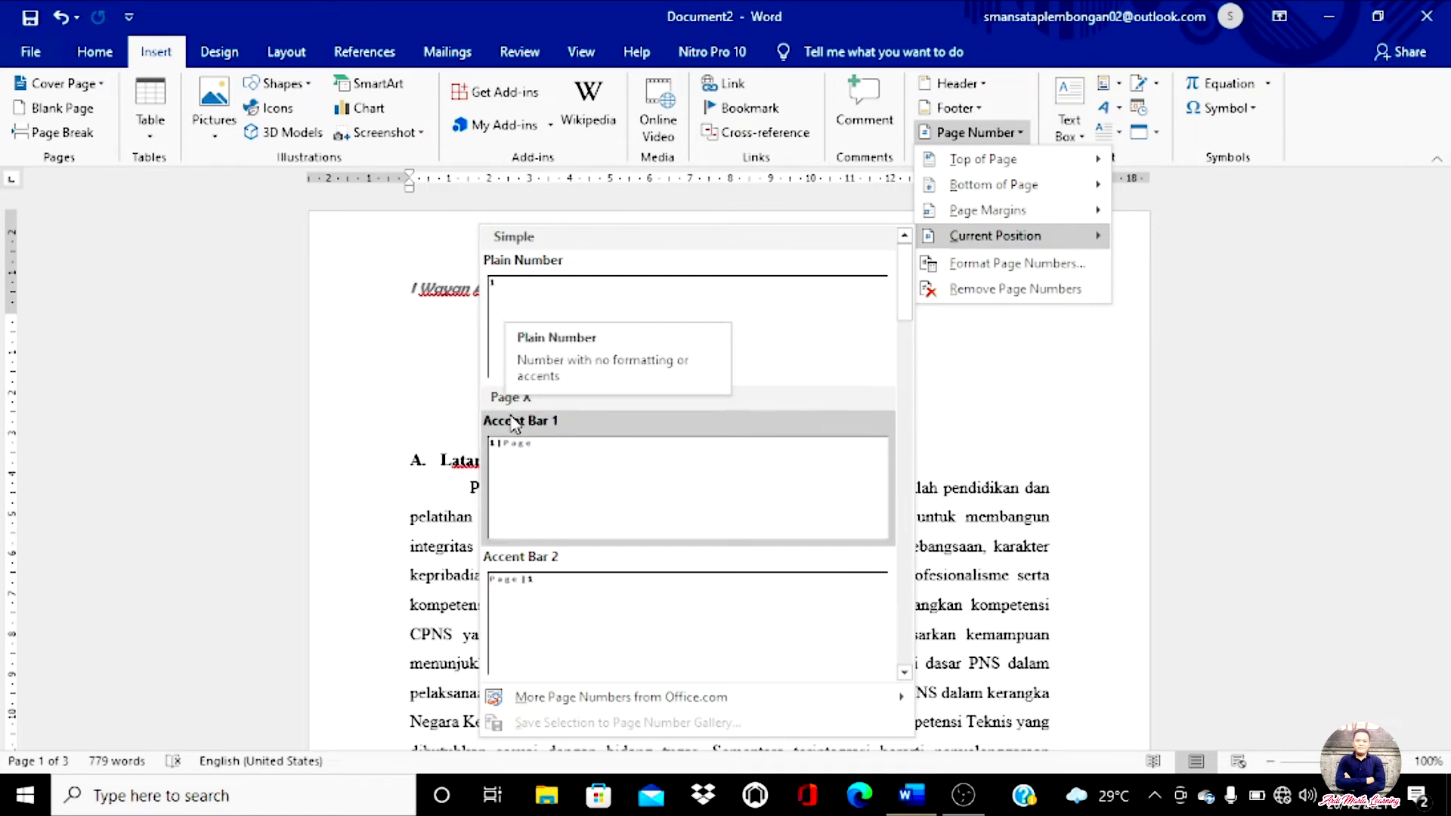
{"action": "left_click", "coordinate": [505, 694]}
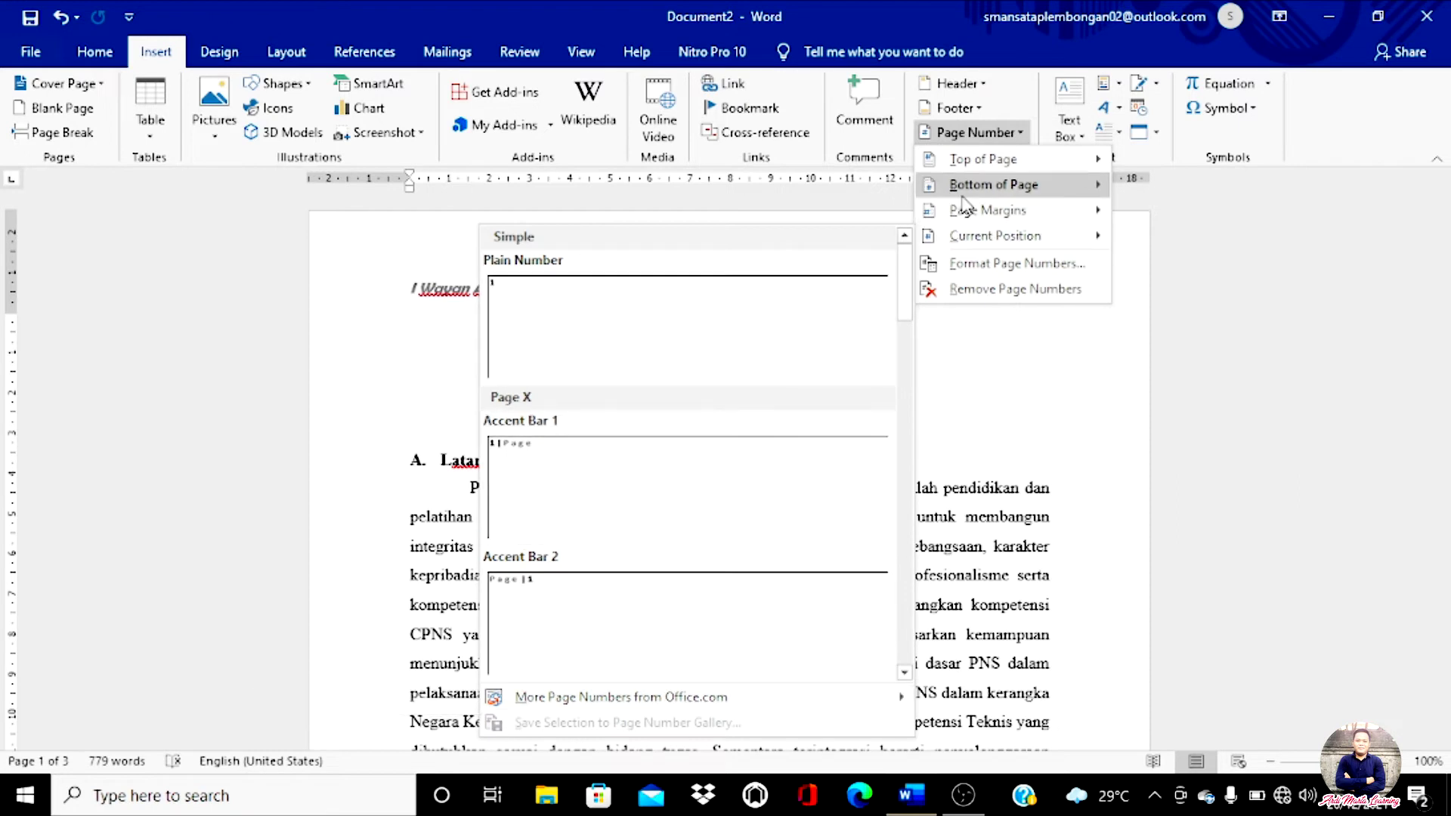
{"action": "mouse_move", "coordinate": [990, 167]}
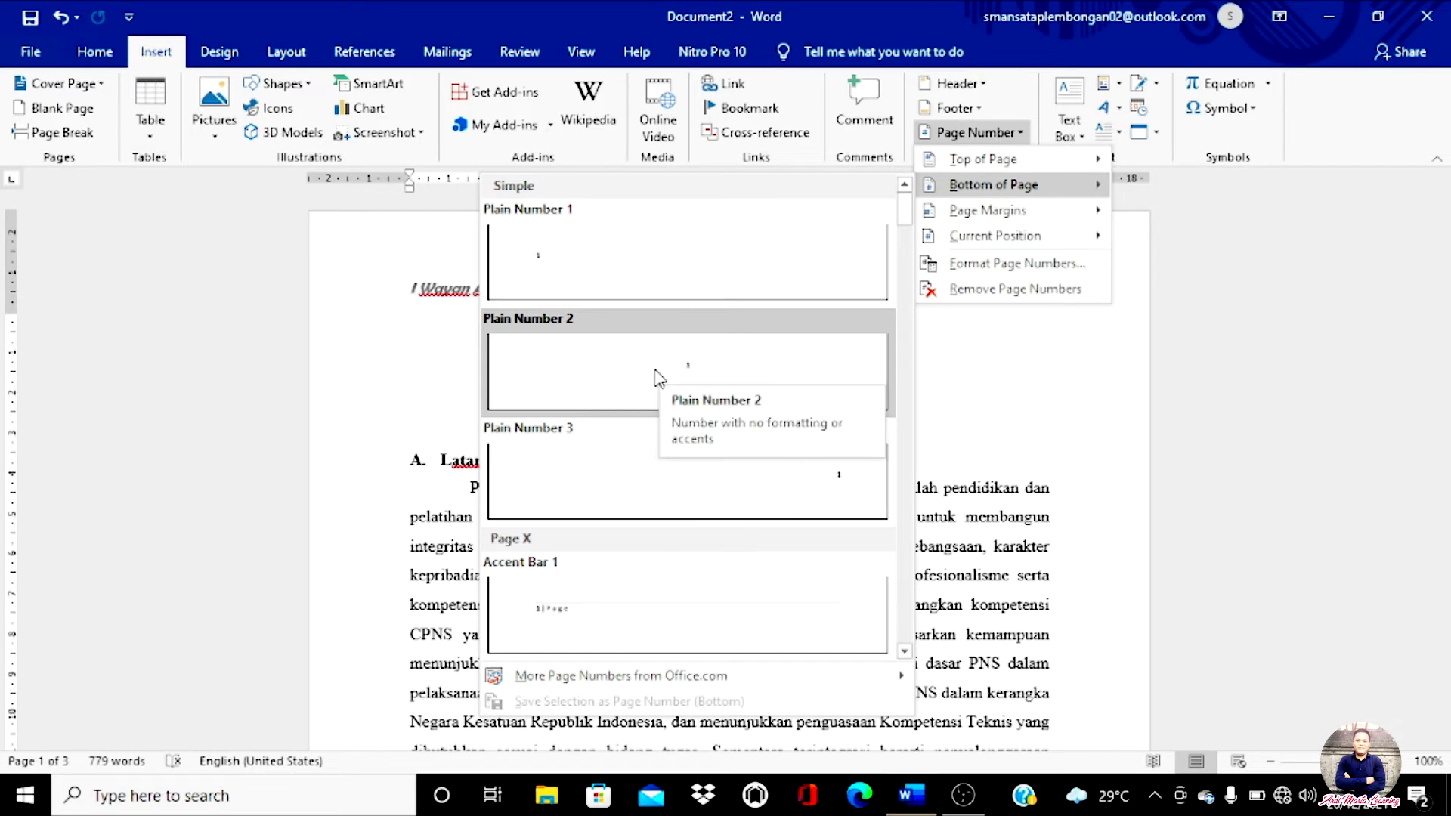
Step: Add a centred Plain Number 2 page number at the bottom of every page
{"action": "left_click", "coordinate": [658, 376]}
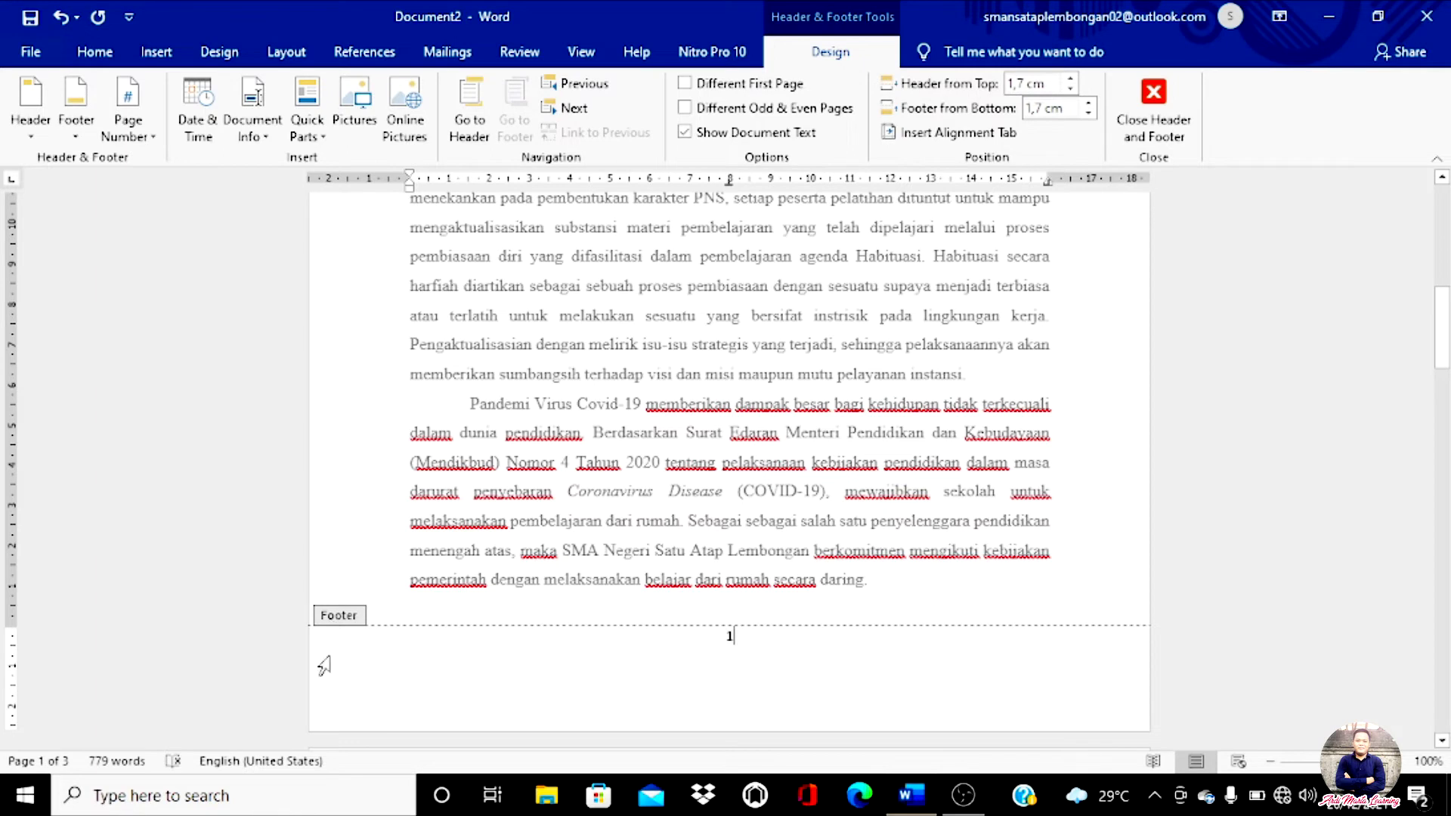
{"action": "double_click", "coordinate": [696, 637]}
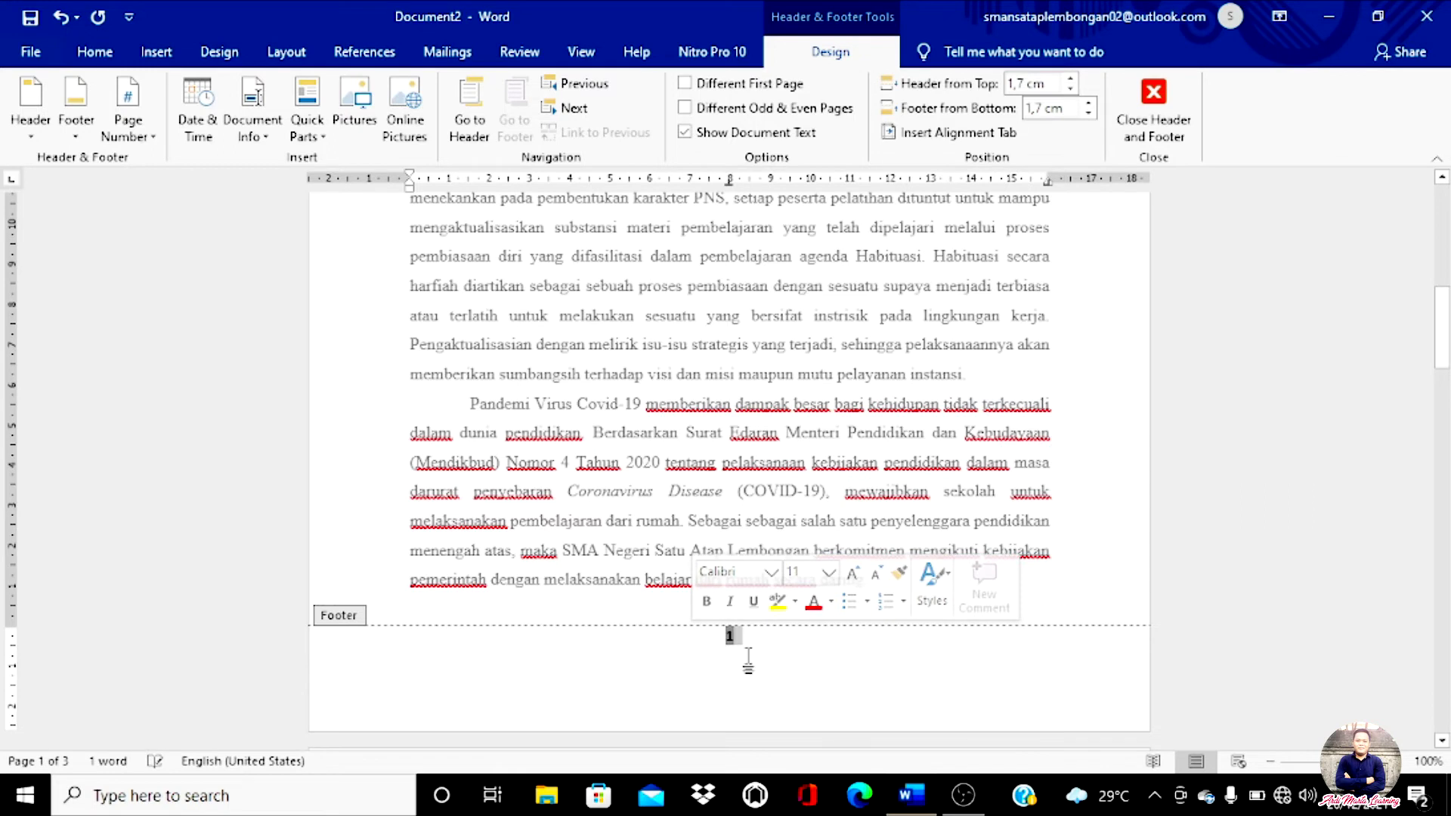
{"action": "left_click", "coordinate": [775, 655]}
{"action": "scroll", "coordinate": [775, 655], "scroll_direction": "up", "scroll_amount": 10}
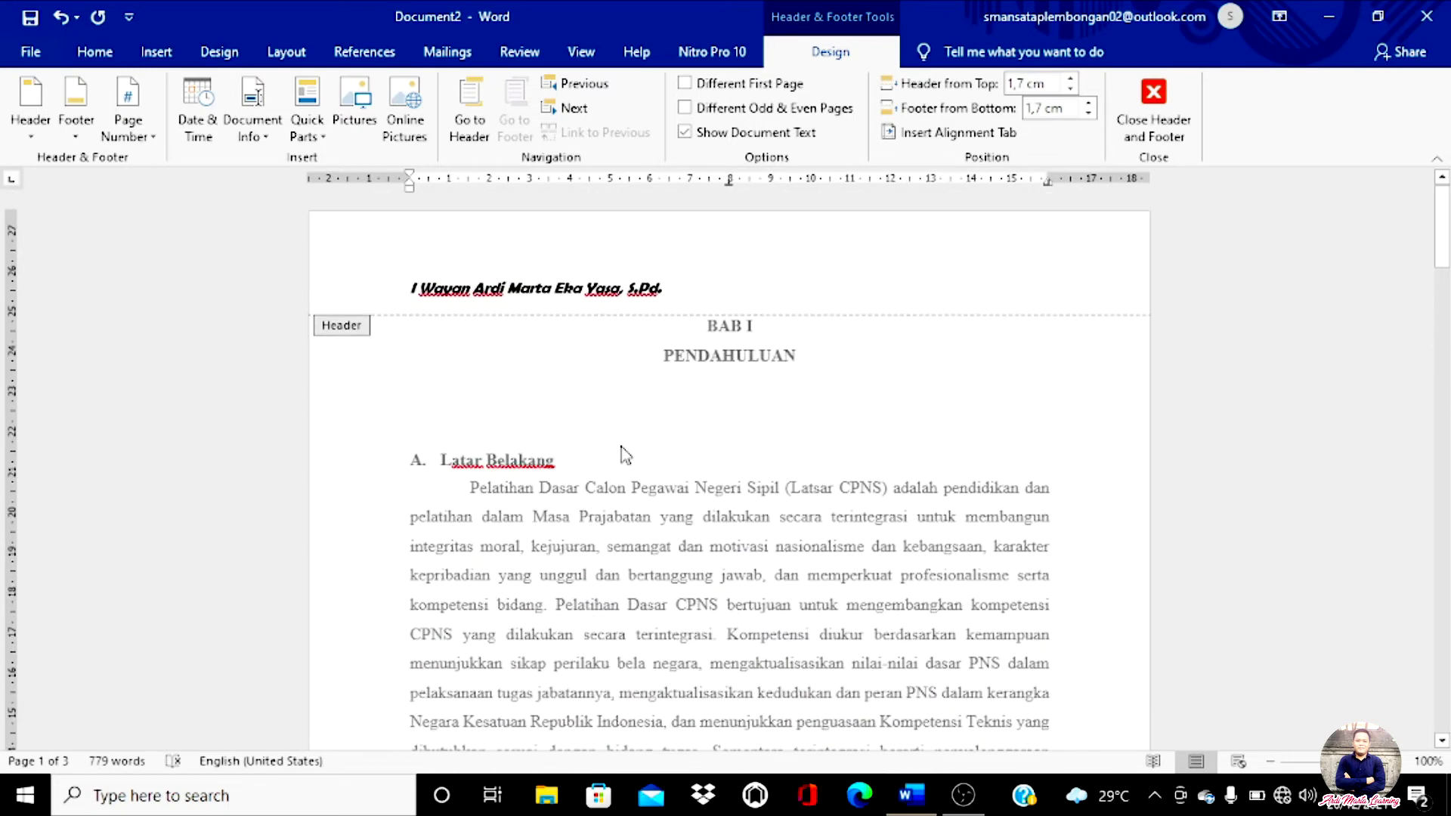
{"action": "scroll", "coordinate": [666, 288], "scroll_direction": "down", "scroll_amount": 10}
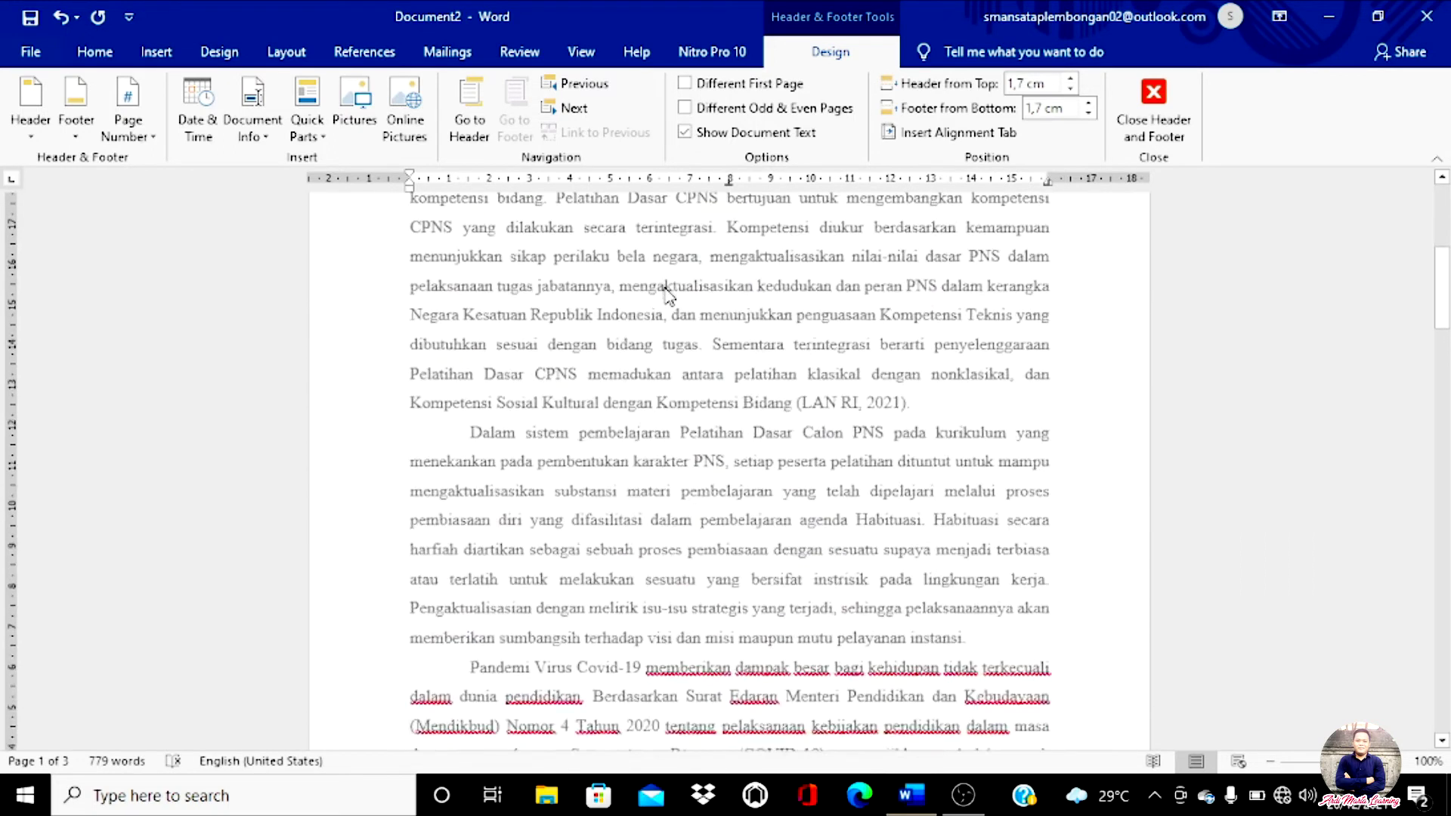
{"action": "left_click", "coordinate": [748, 493]}
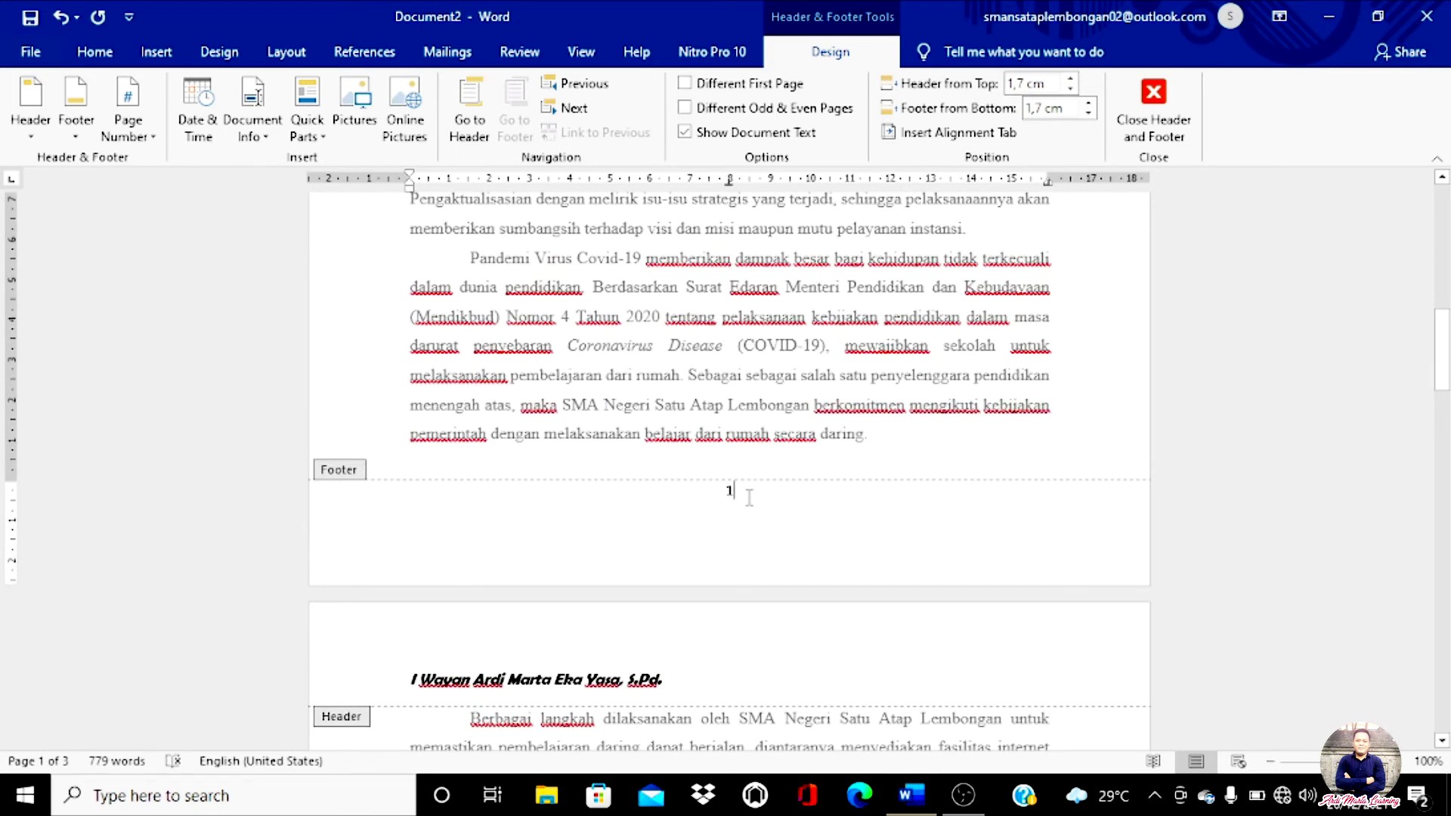
{"action": "double_click", "coordinate": [728, 491]}
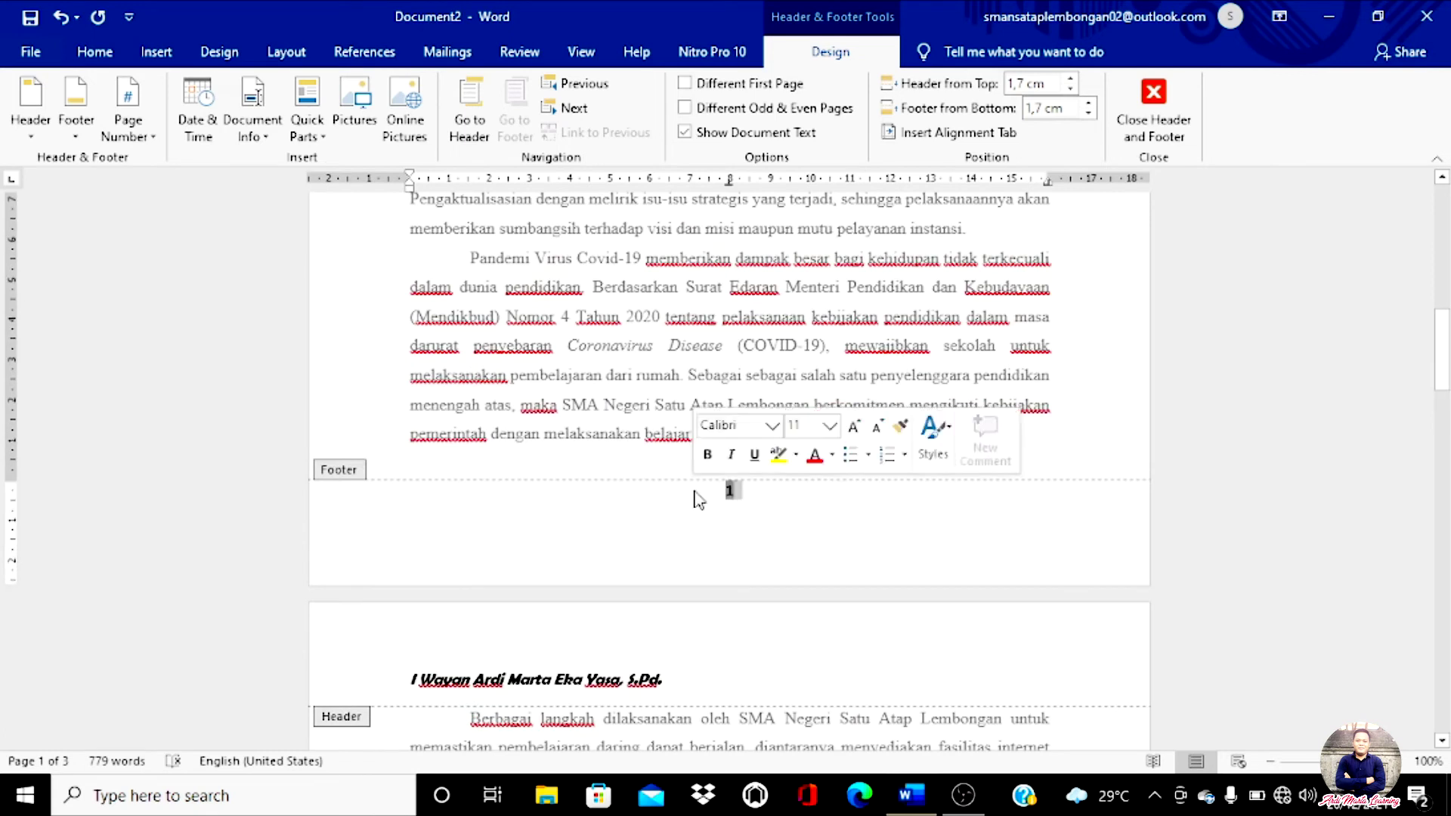
Step: Scroll through pages 1–3 to confirm the footers show 1, 2 and 3
{"action": "scroll", "coordinate": [756, 529], "scroll_direction": "down", "scroll_amount": 10}
{"action": "scroll", "coordinate": [775, 538], "scroll_direction": "down", "scroll_amount": 5}
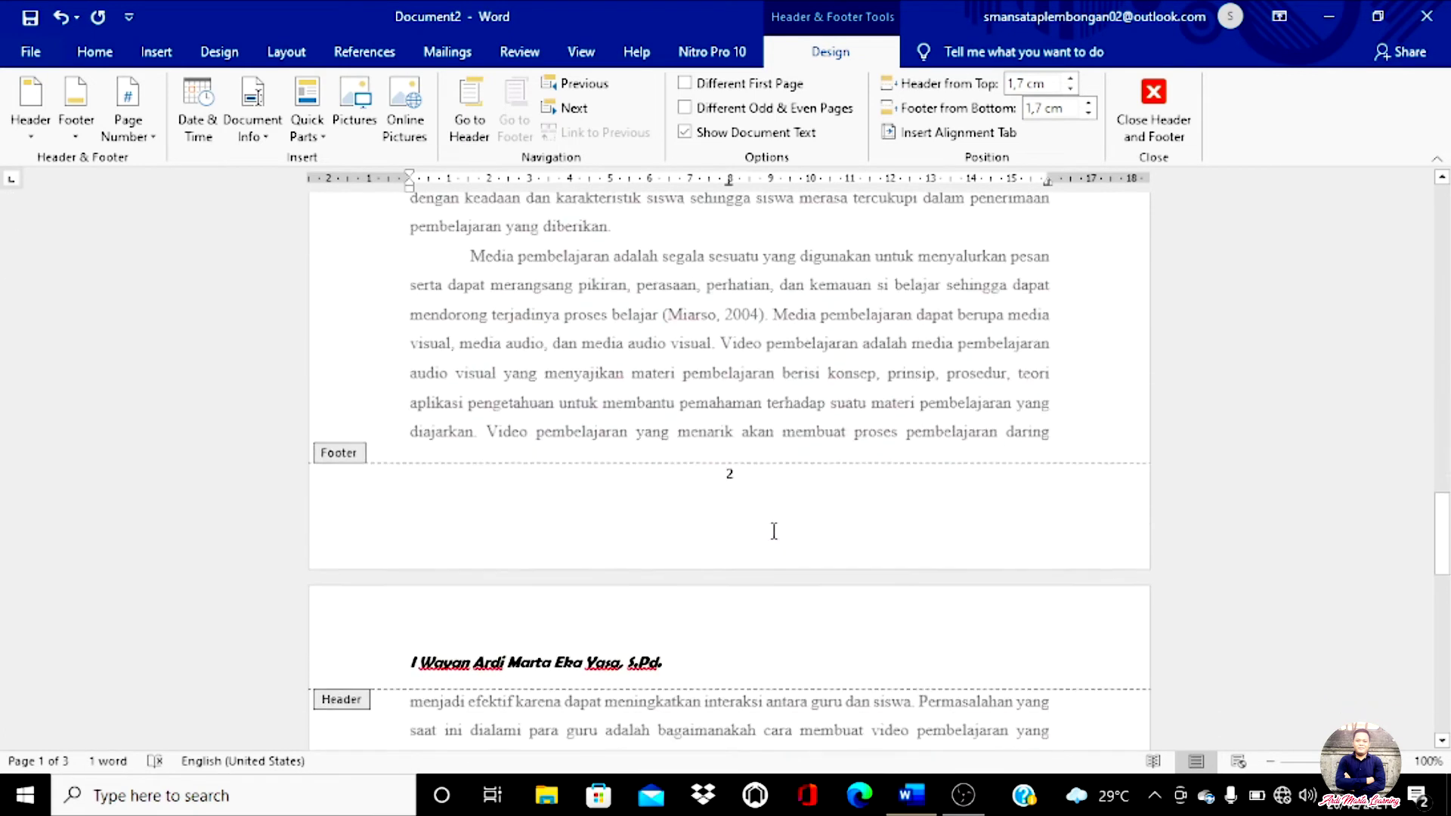
{"action": "scroll", "coordinate": [774, 533], "scroll_direction": "up", "scroll_amount": 10}
{"action": "scroll", "coordinate": [775, 532], "scroll_direction": "up", "scroll_amount": 4}
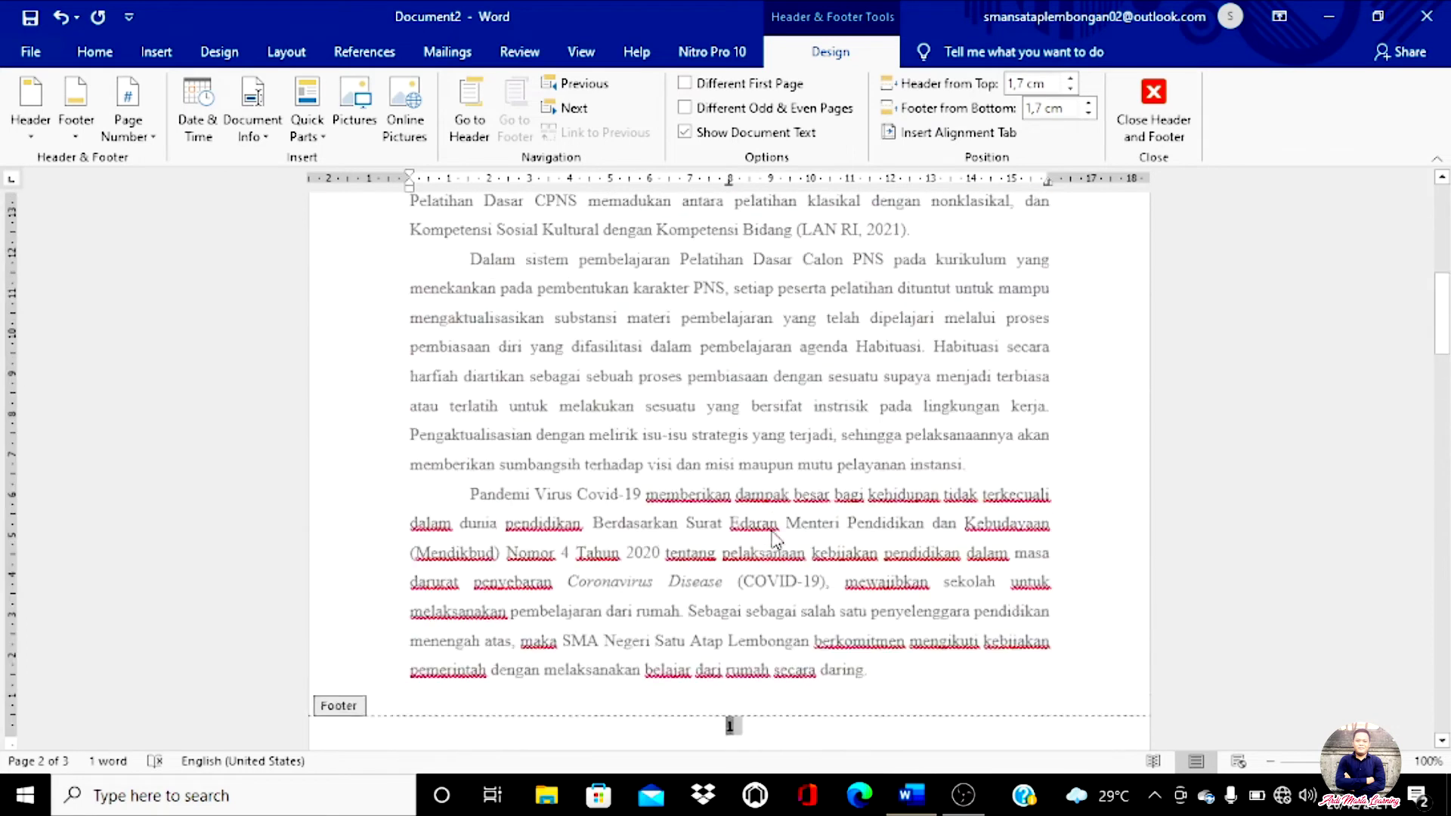
{"action": "scroll", "coordinate": [772, 538], "scroll_direction": "up", "scroll_amount": 4}
{"action": "scroll", "coordinate": [774, 538], "scroll_direction": "down", "scroll_amount": 6}
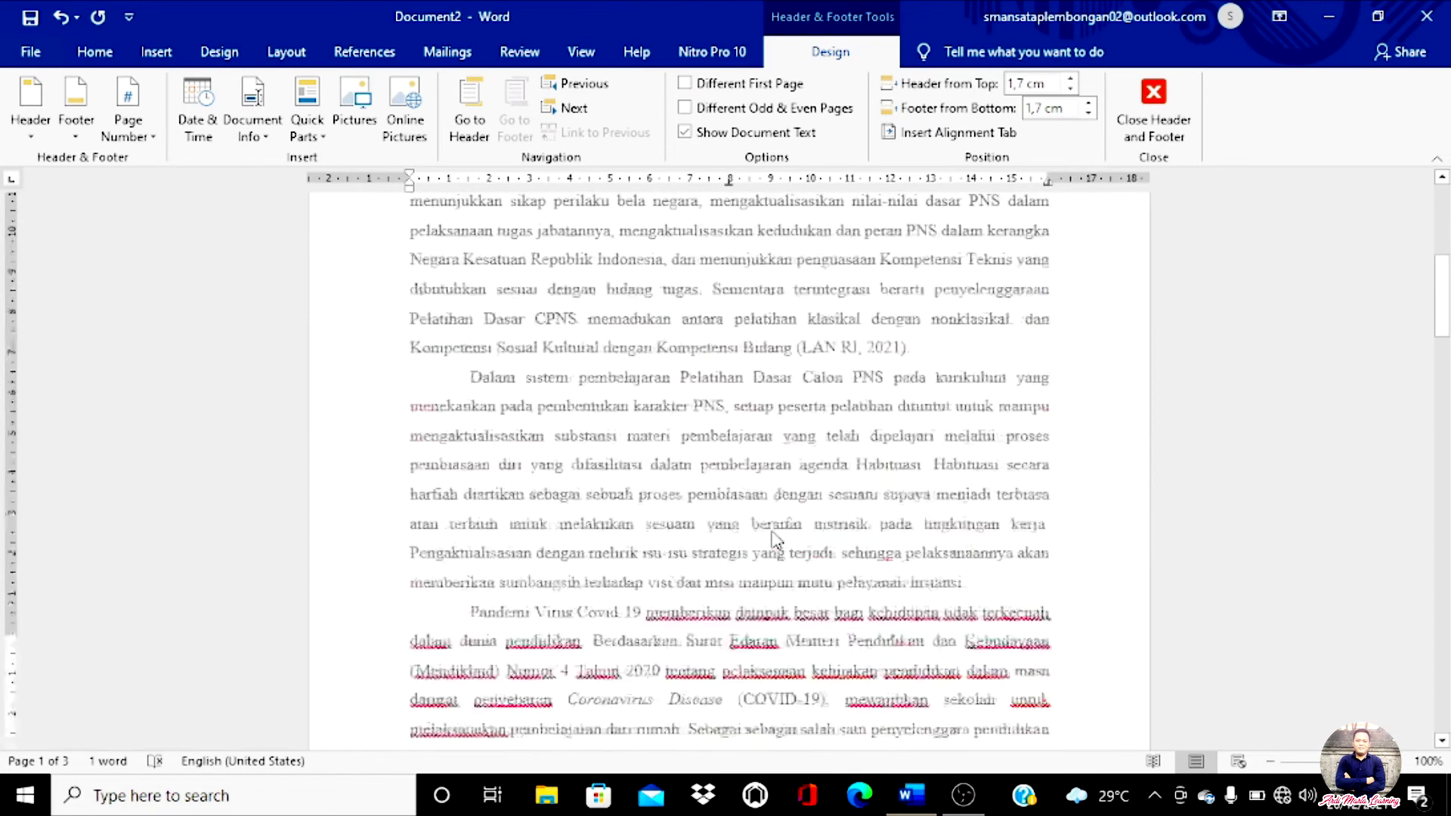
{"action": "scroll", "coordinate": [731, 477], "scroll_direction": "down", "scroll_amount": 12}
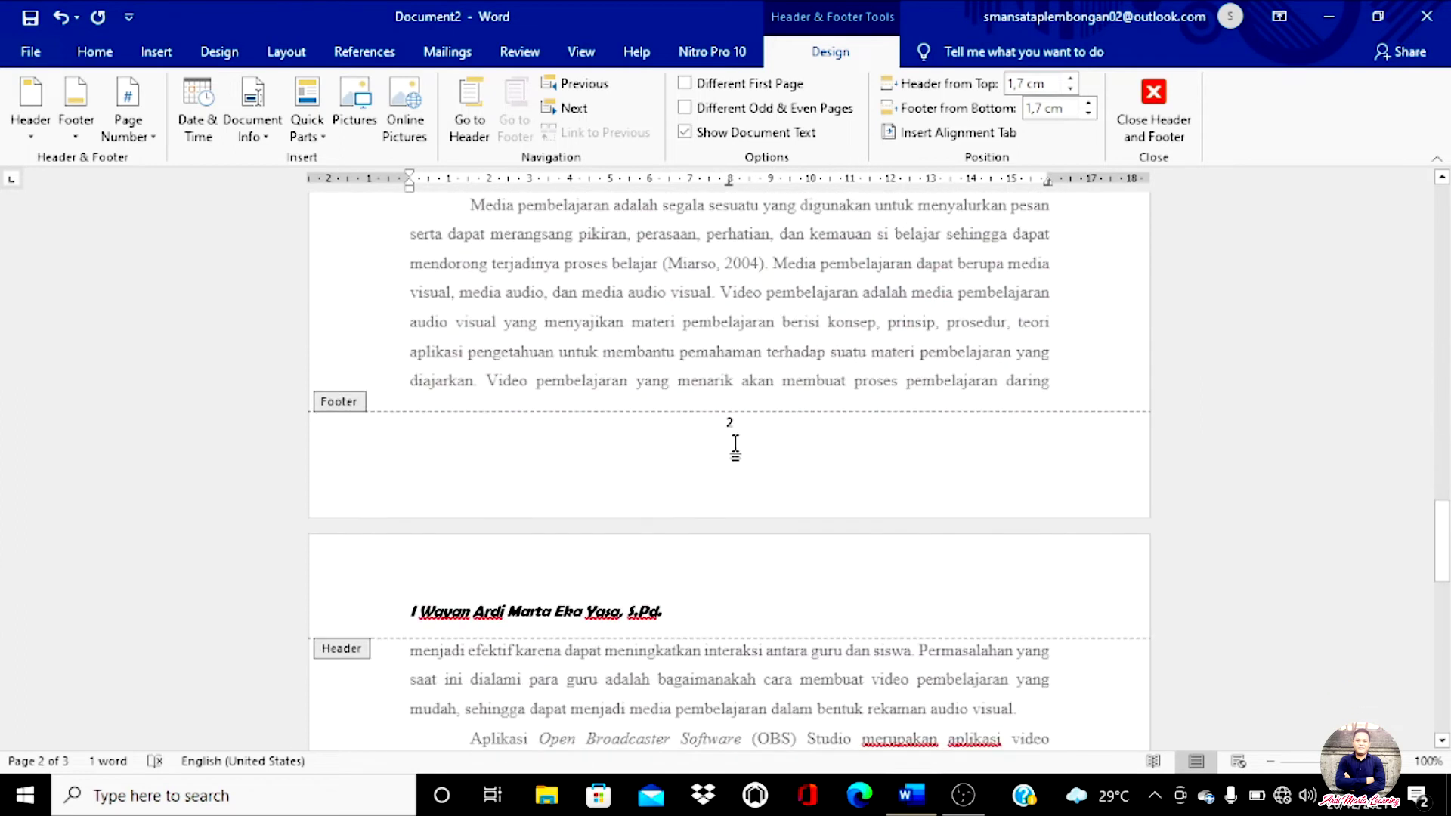
{"action": "scroll", "coordinate": [735, 448], "scroll_direction": "down", "scroll_amount": 9}
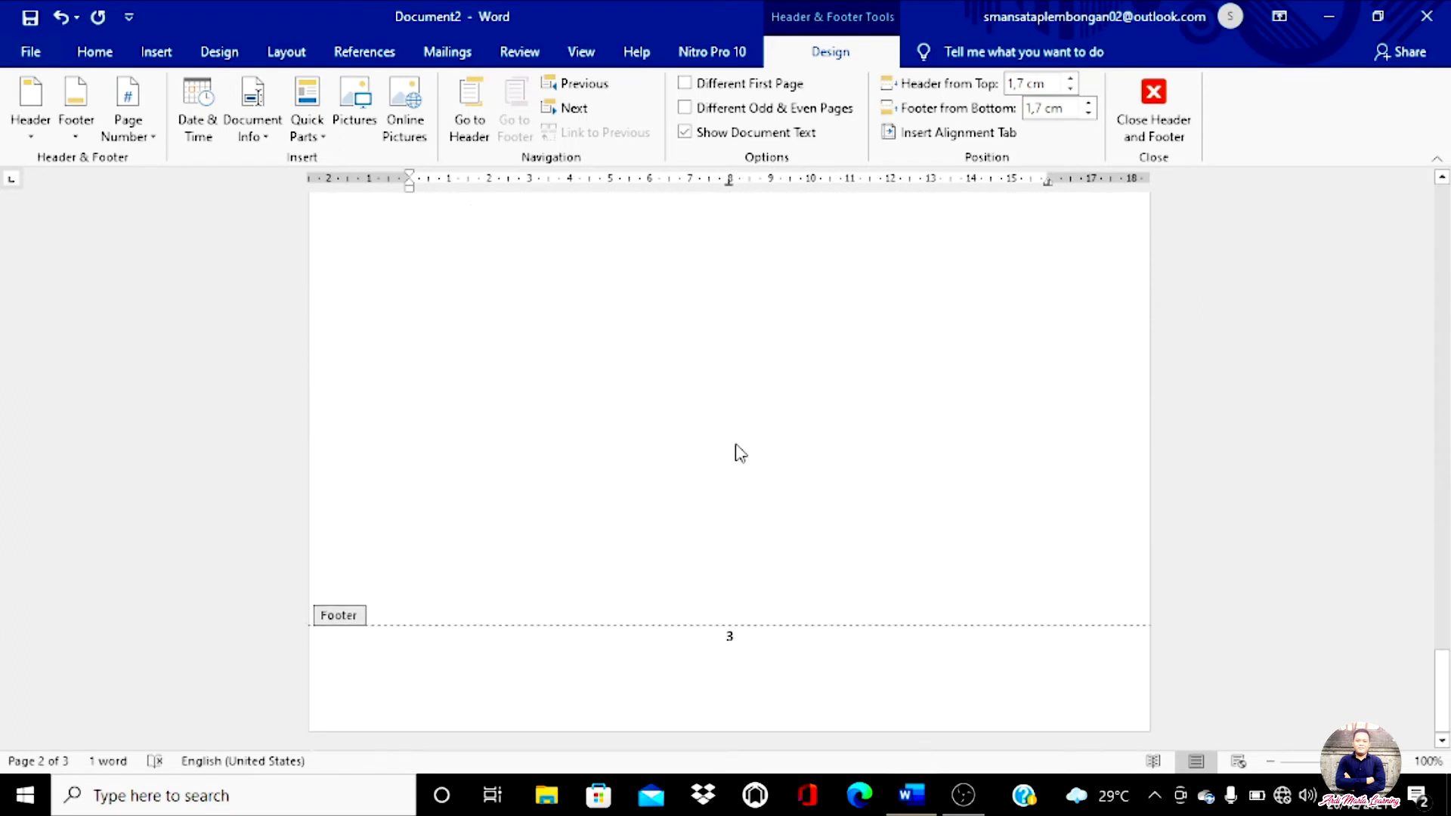
{"action": "scroll", "coordinate": [743, 664], "scroll_direction": "up", "scroll_amount": 10}
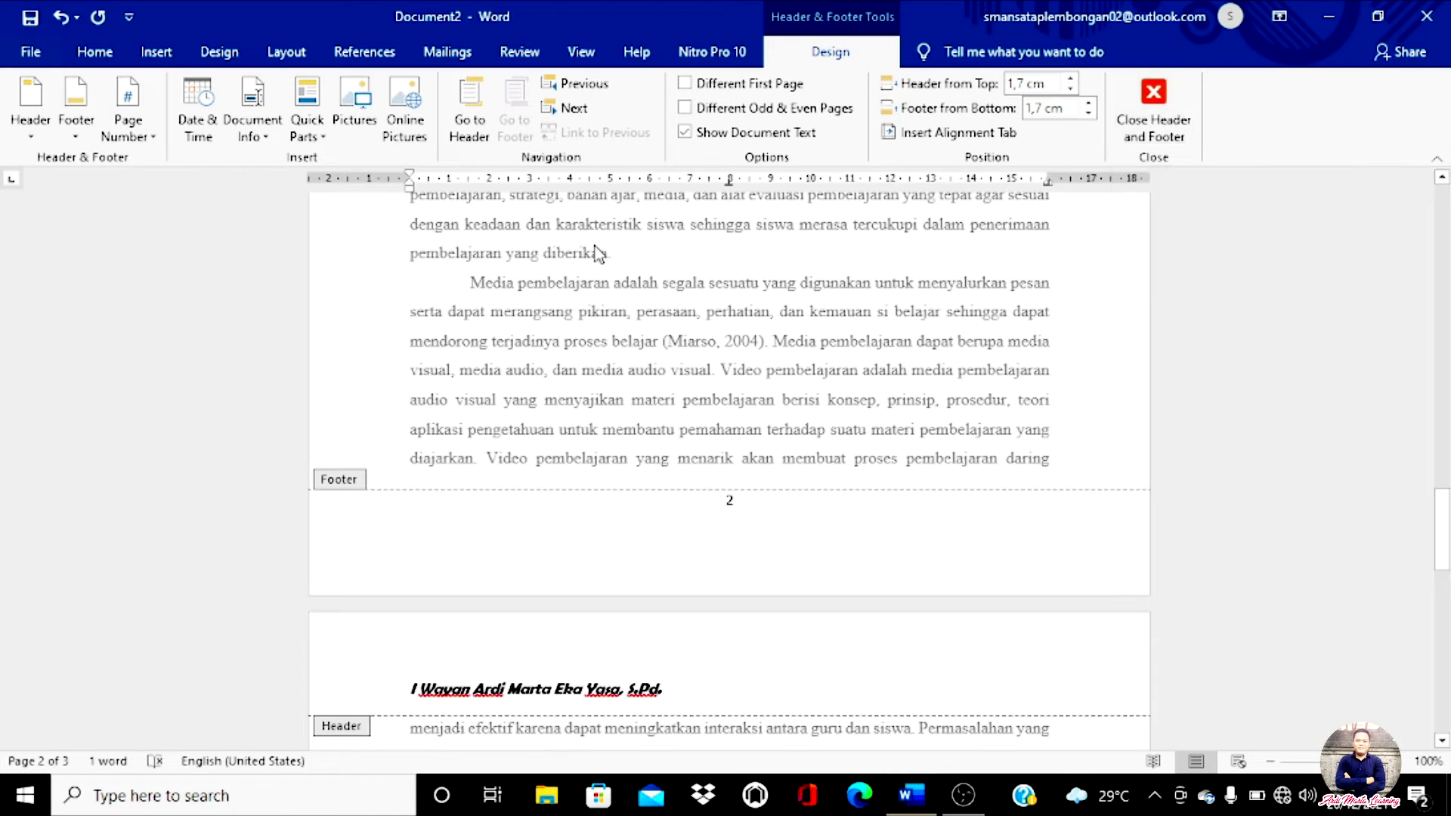
{"action": "left_click", "coordinate": [155, 53]}
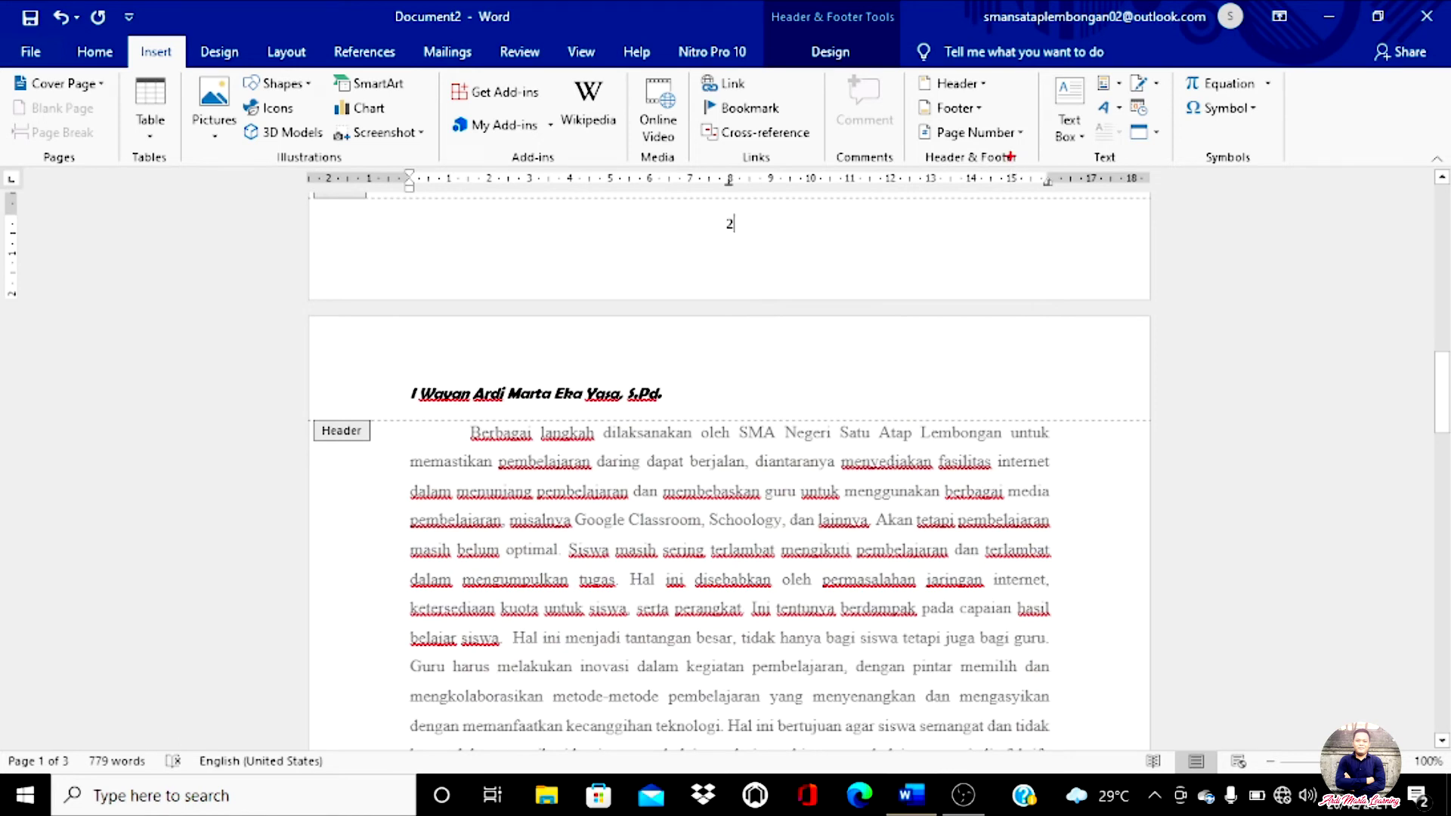
{"action": "left_click_drag", "start_coordinate": [1042, 156], "coordinate": [938, 174]}
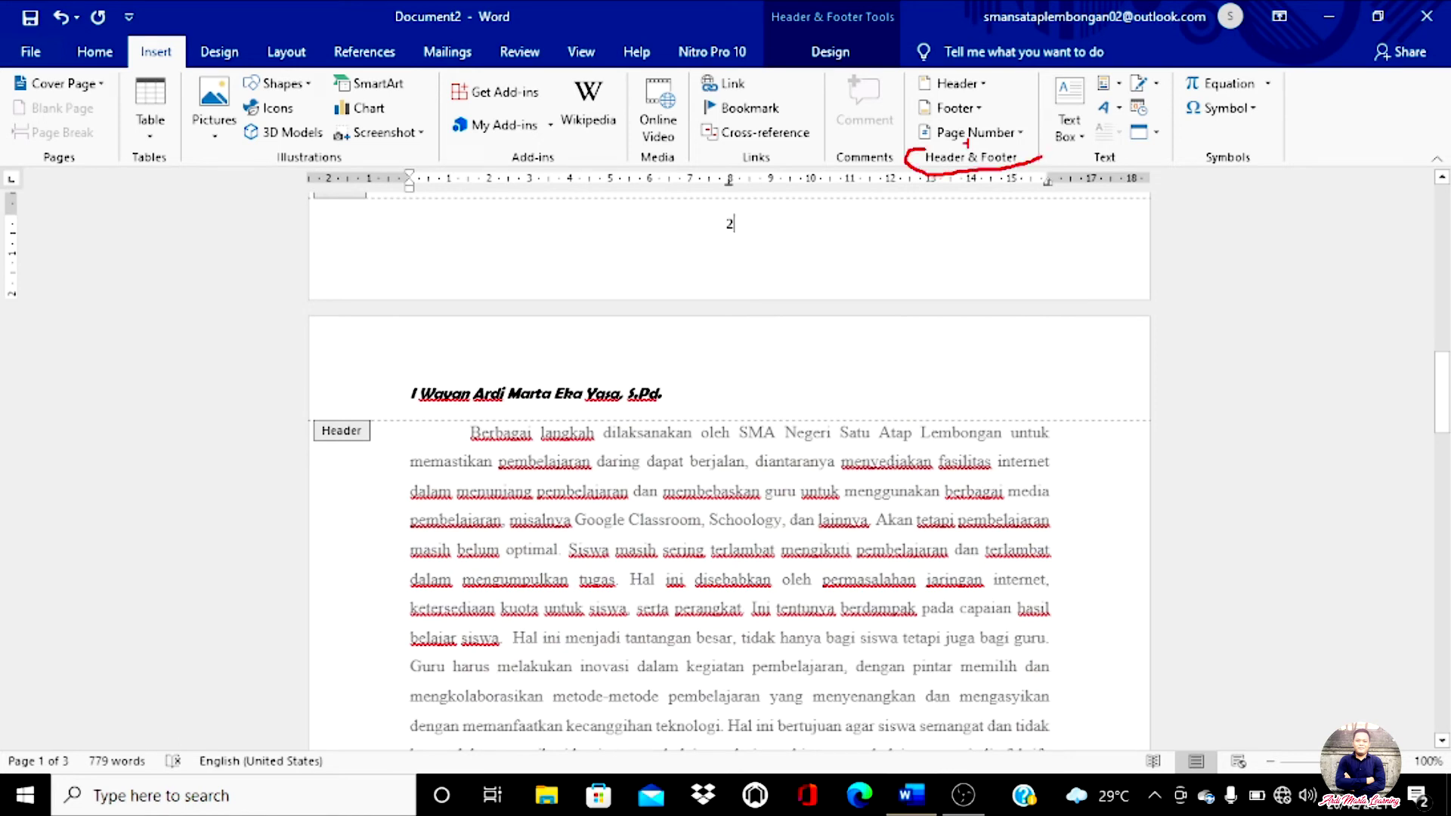
{"action": "mouse_move", "coordinate": [961, 142]}
{"action": "left_mouse_down"}
{"action": "mouse_move", "coordinate": [887, 94]}
{"action": "mouse_move", "coordinate": [1029, 94]}
{"action": "left_mouse_up"}
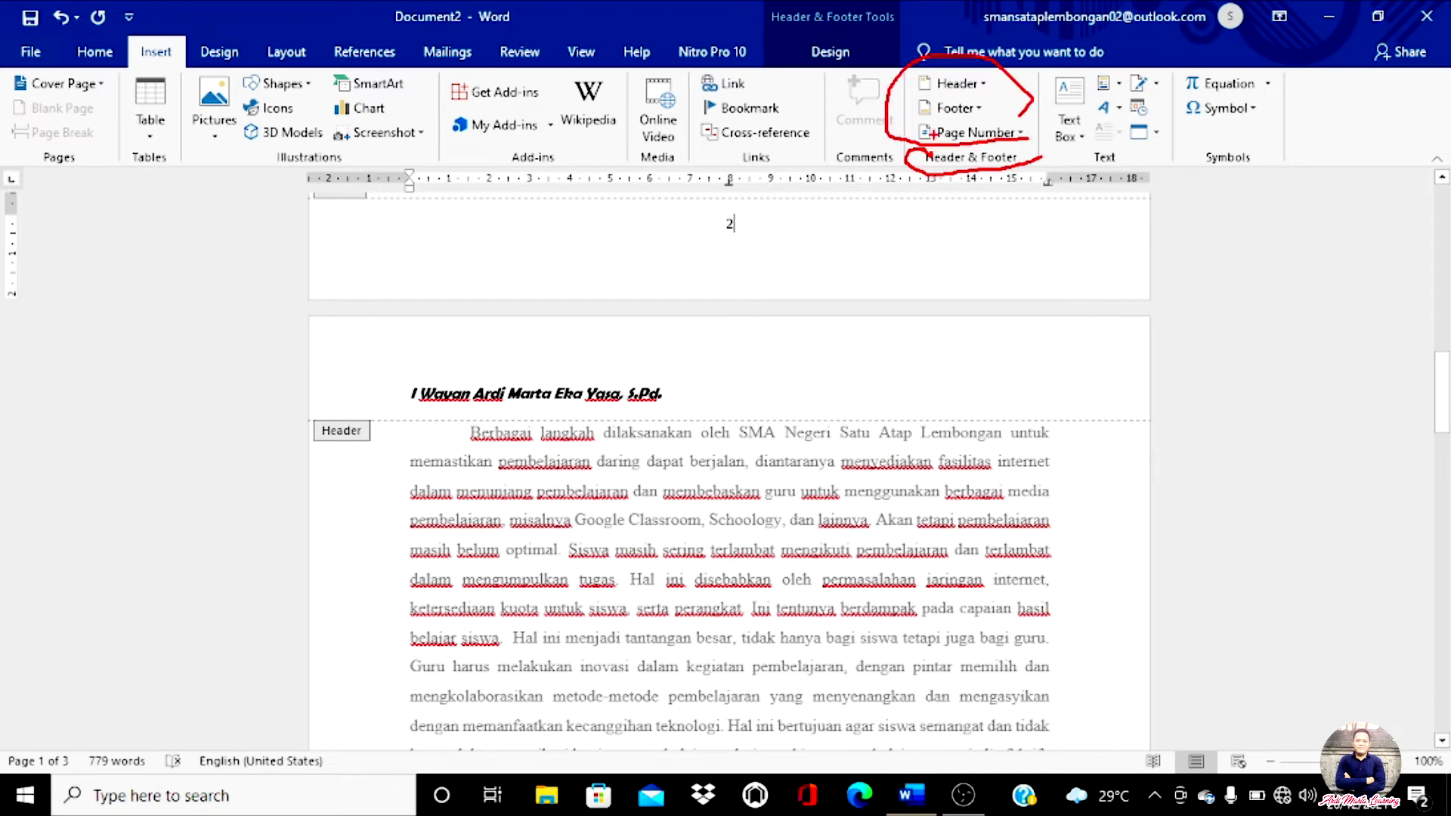
{"action": "key", "text": "Escape"}
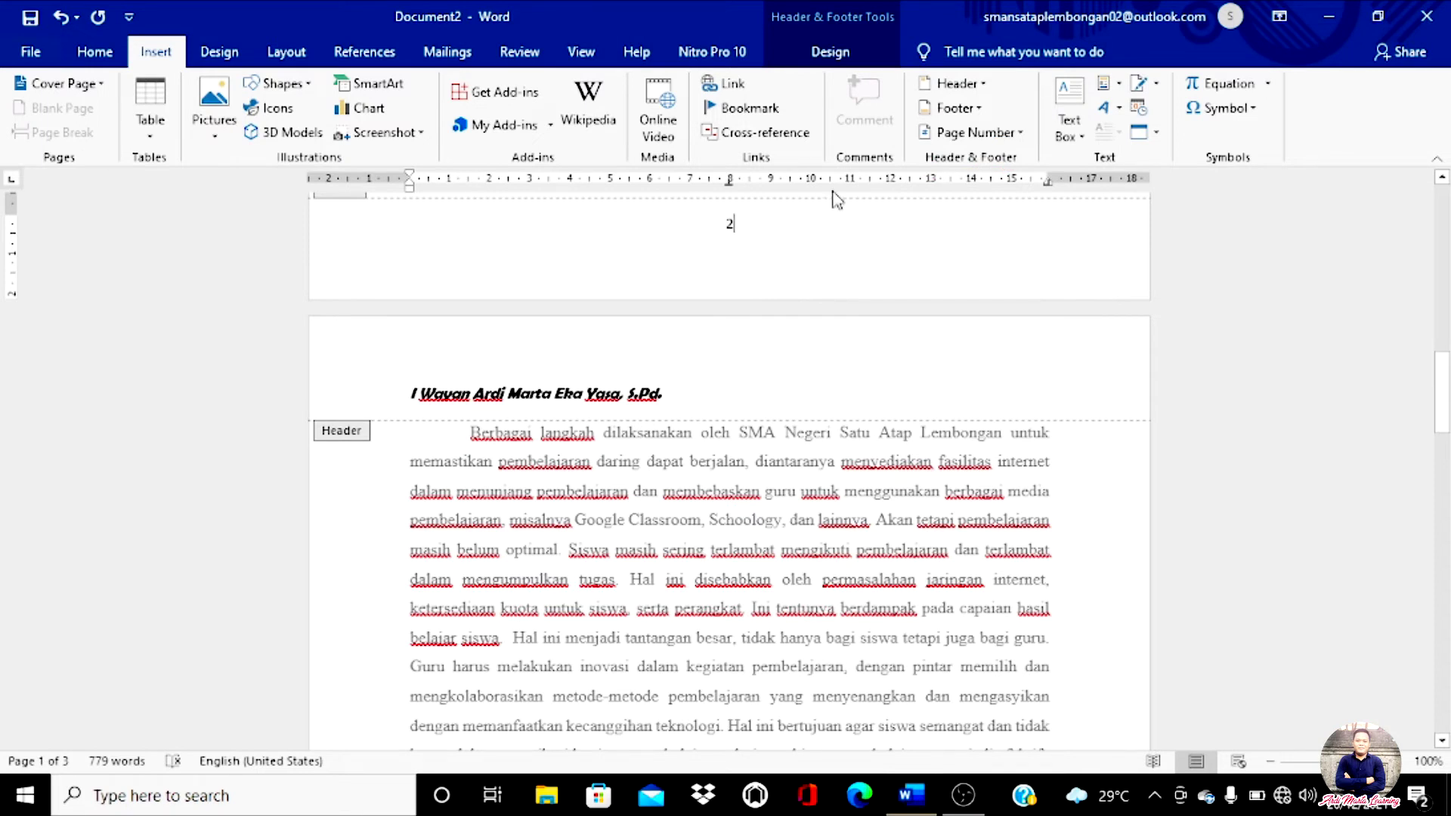
{"action": "left_click", "coordinate": [835, 52]}
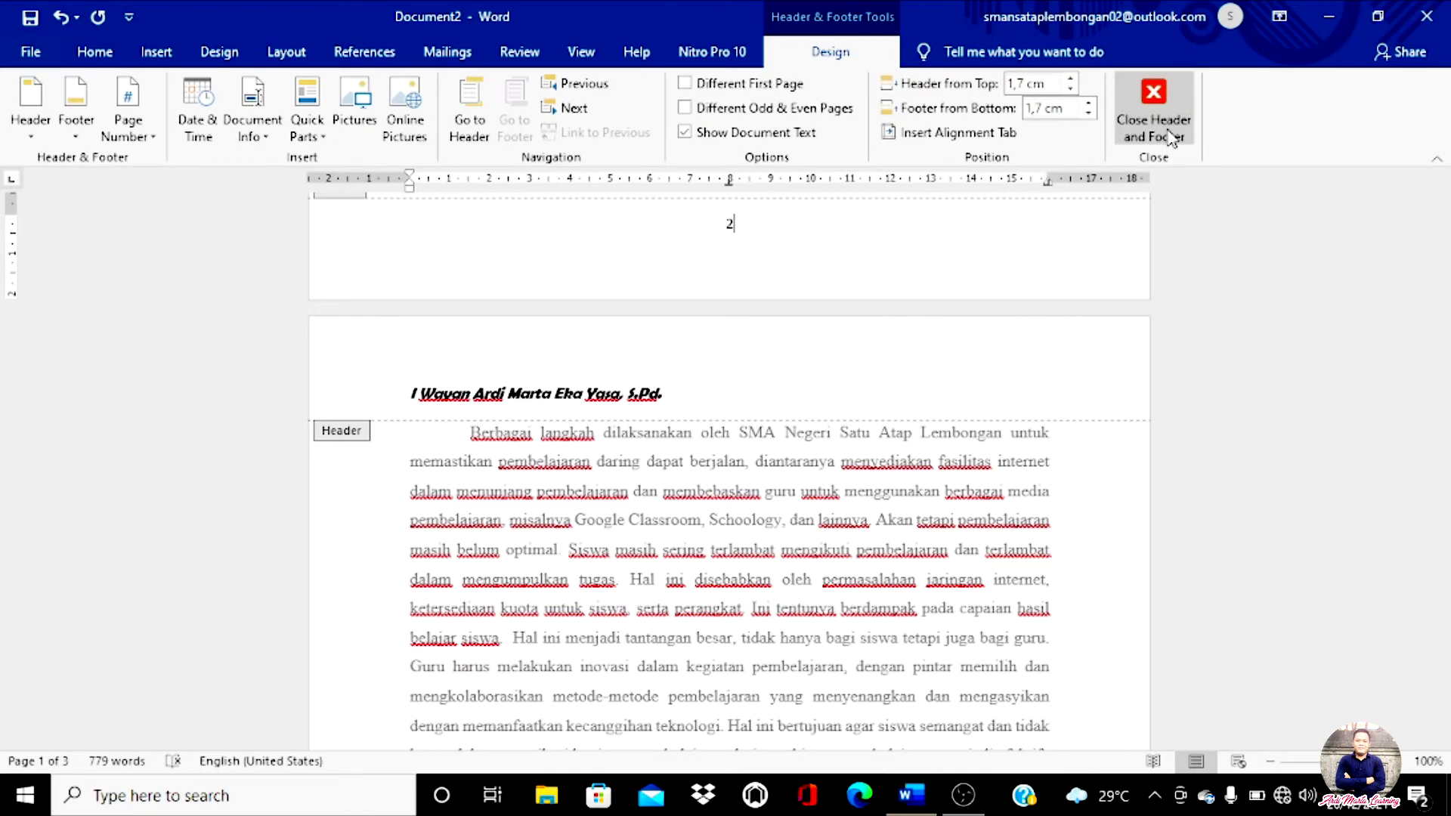
{"action": "double_click", "coordinate": [692, 522]}
{"action": "scroll", "coordinate": [727, 466], "scroll_direction": "down", "scroll_amount": 5}
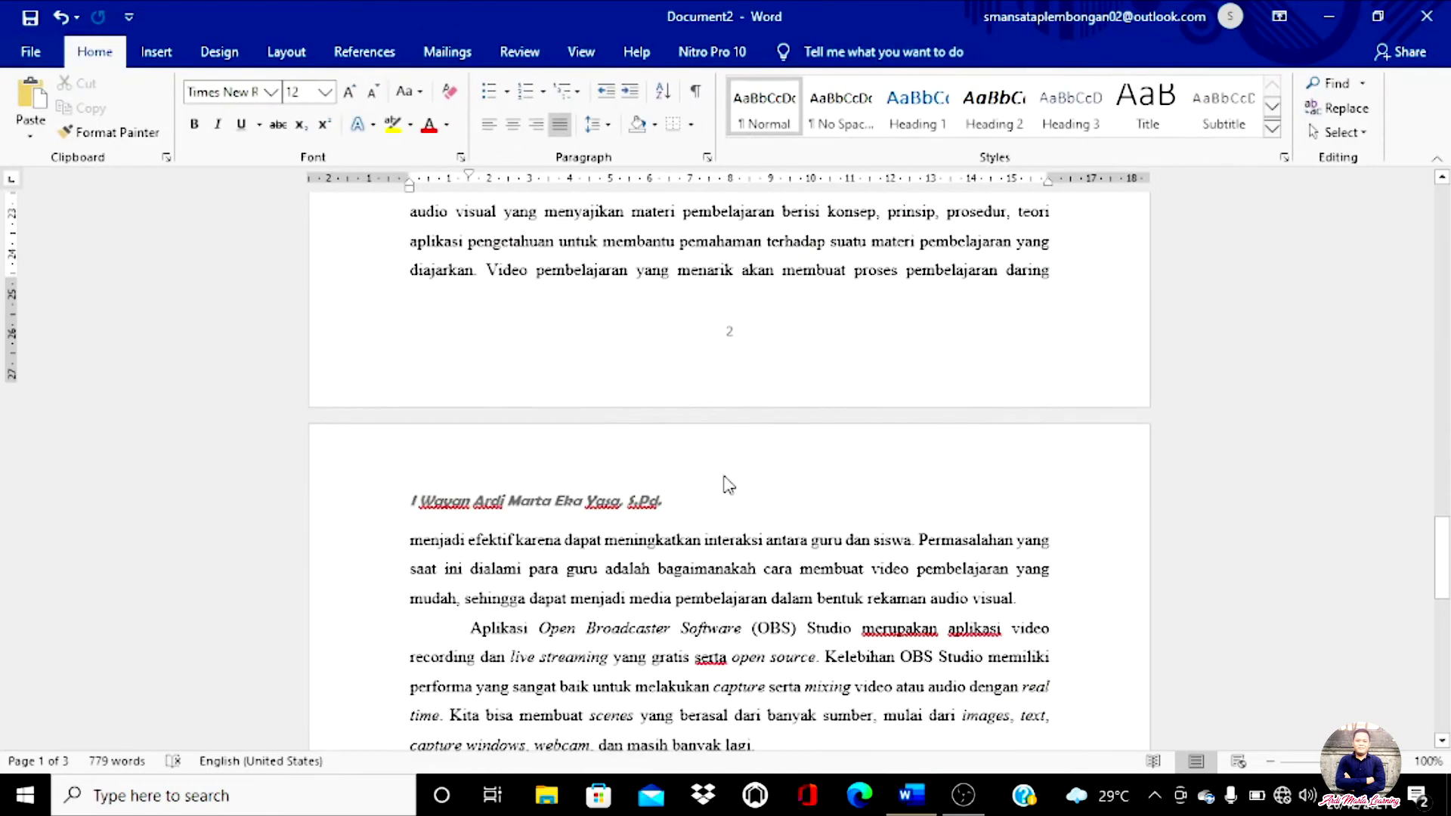
{"action": "scroll", "coordinate": [727, 467], "scroll_direction": "up", "scroll_amount": 9}
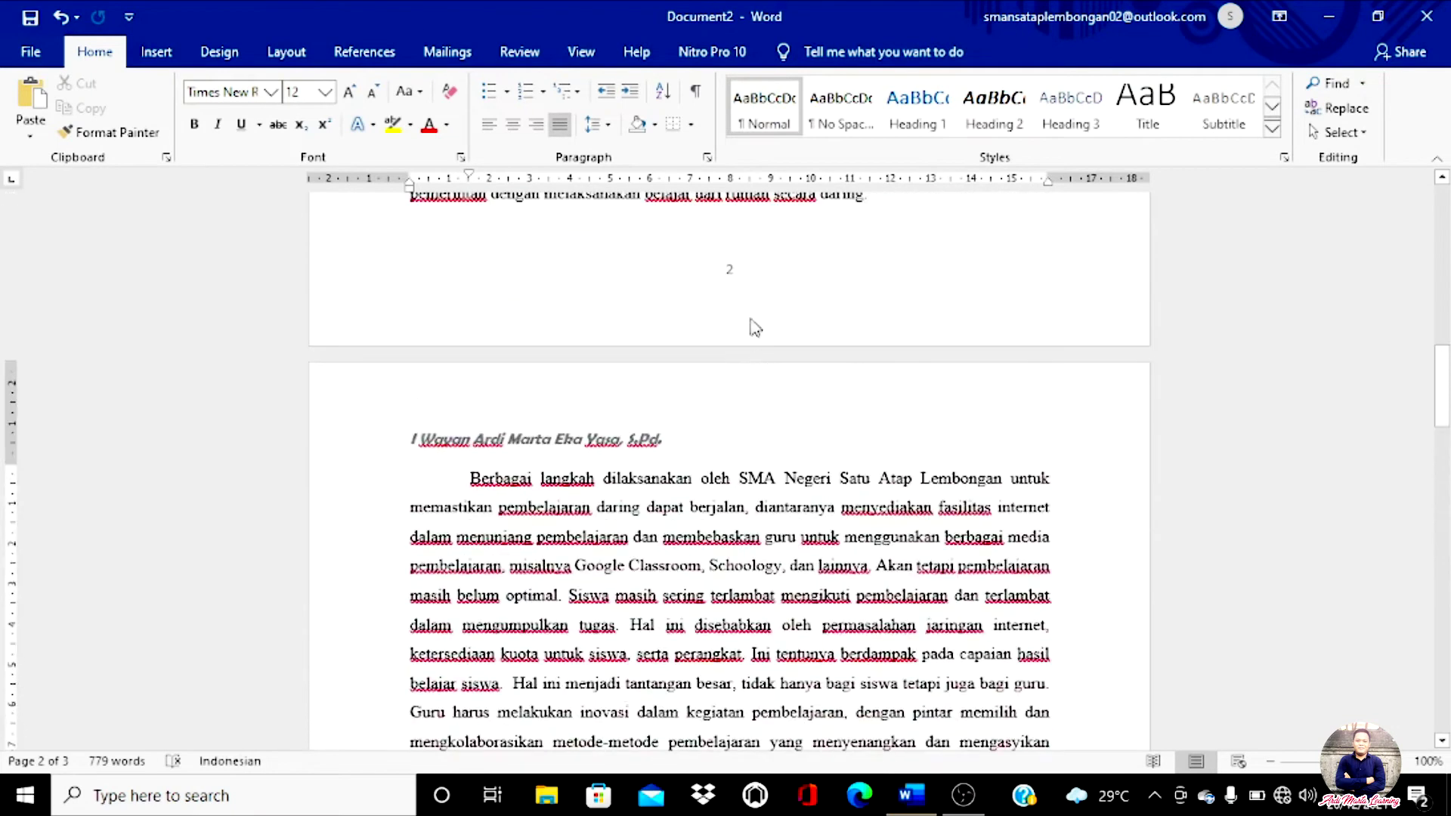
{"action": "scroll", "coordinate": [743, 307], "scroll_direction": "up", "scroll_amount": 10}
{"action": "scroll", "coordinate": [743, 307], "scroll_direction": "down", "scroll_amount": 5}
{"action": "scroll", "coordinate": [744, 308], "scroll_direction": "down", "scroll_amount": 6}
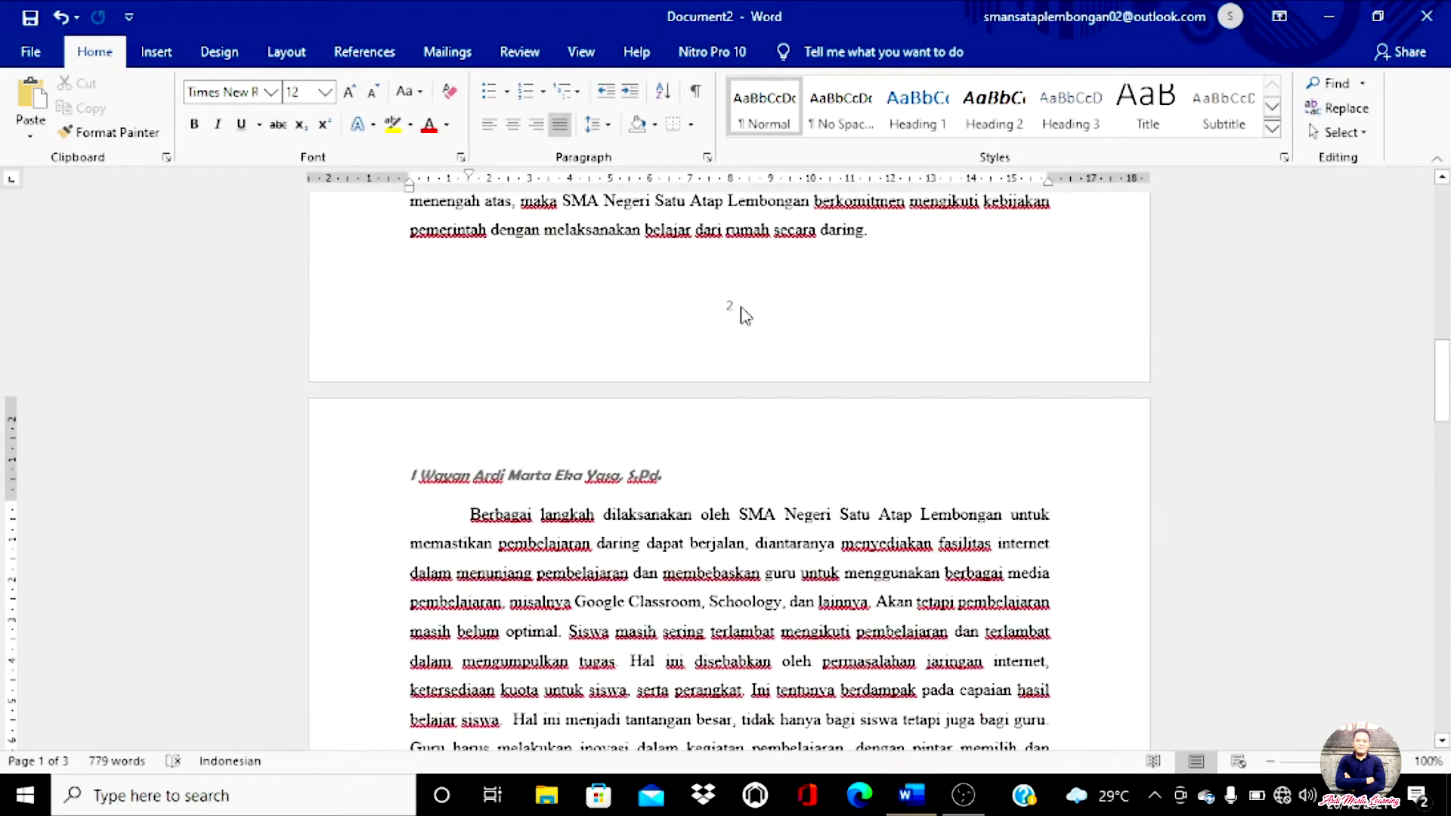
{"action": "scroll", "coordinate": [743, 313], "scroll_direction": "down", "scroll_amount": 10}
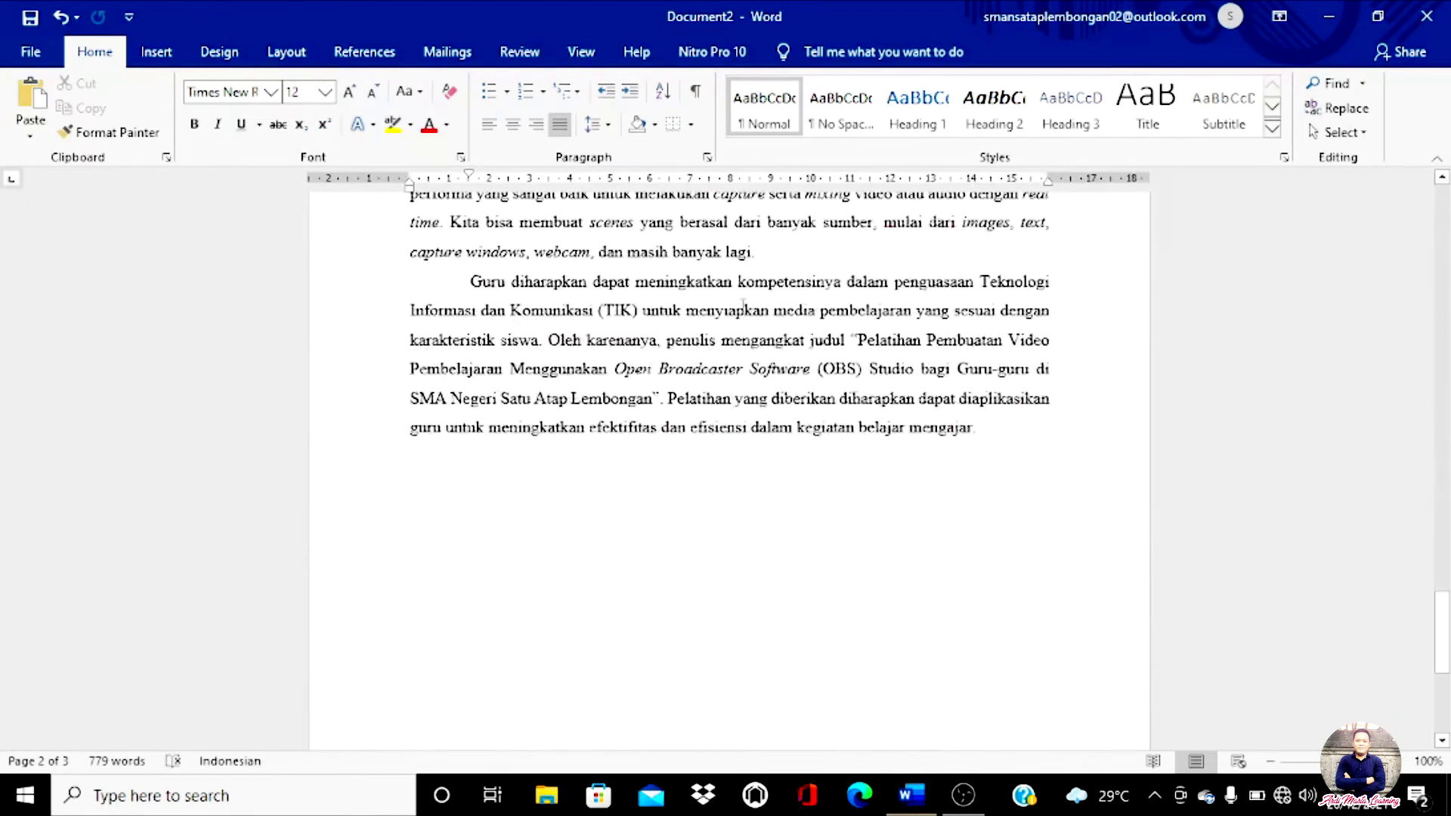
{"action": "scroll", "coordinate": [743, 307], "scroll_direction": "down", "scroll_amount": 5}
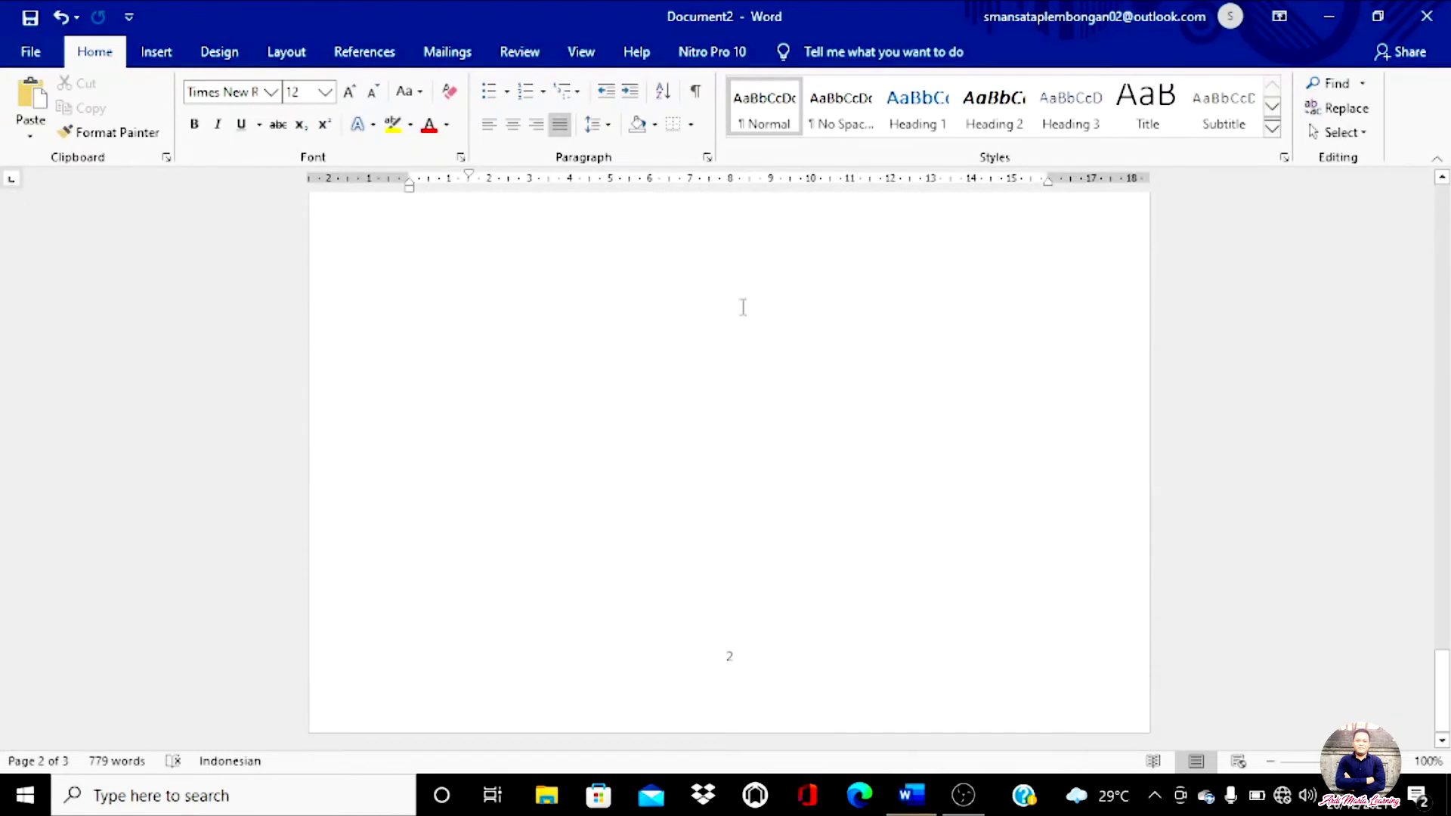
{"action": "double_click", "coordinate": [745, 671]}
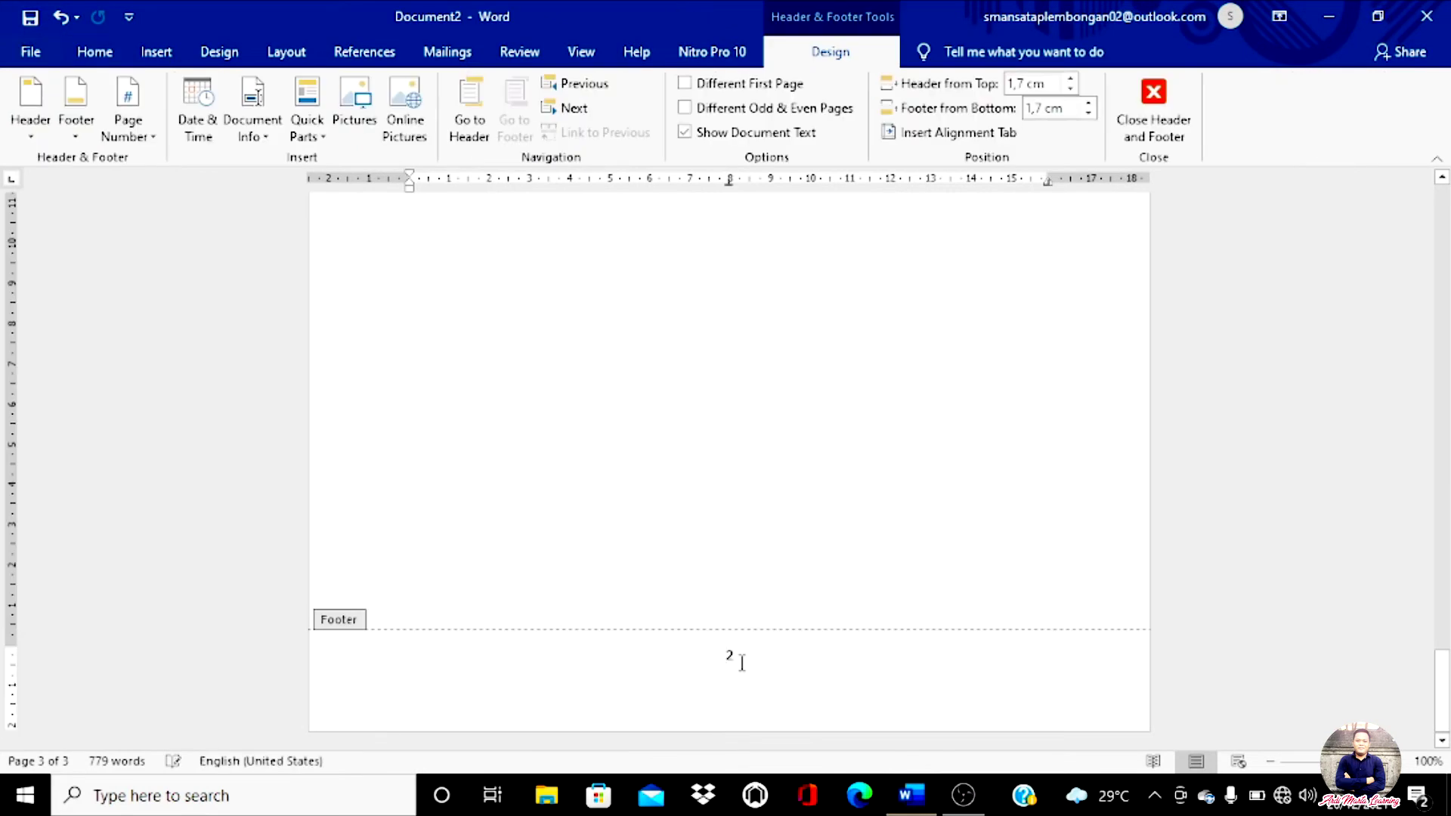
{"action": "double_click", "coordinate": [746, 521]}
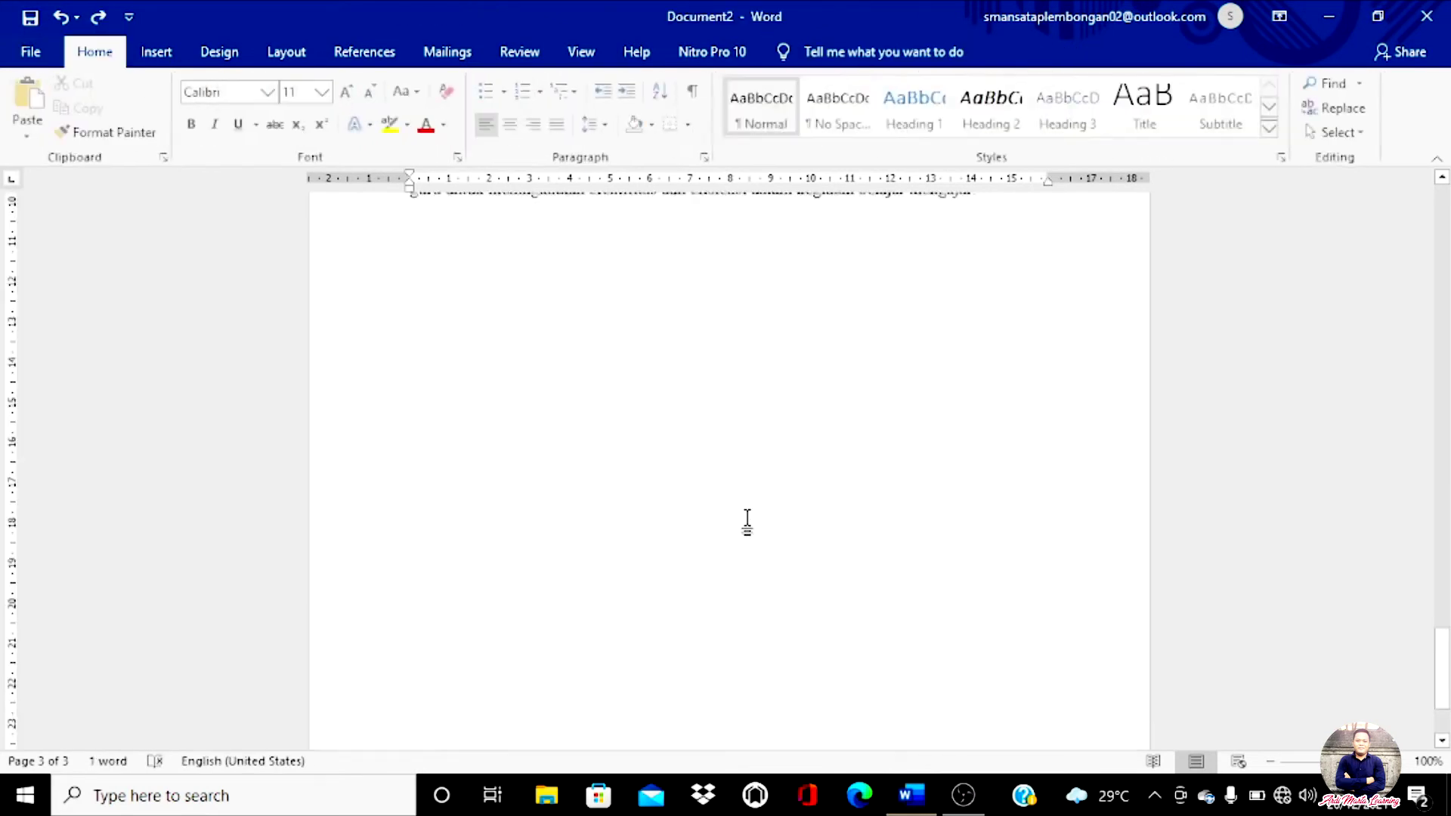
{"action": "scroll", "coordinate": [713, 465], "scroll_direction": "down", "scroll_amount": 3}
{"action": "scroll", "coordinate": [713, 462], "scroll_direction": "up", "scroll_amount": 10}
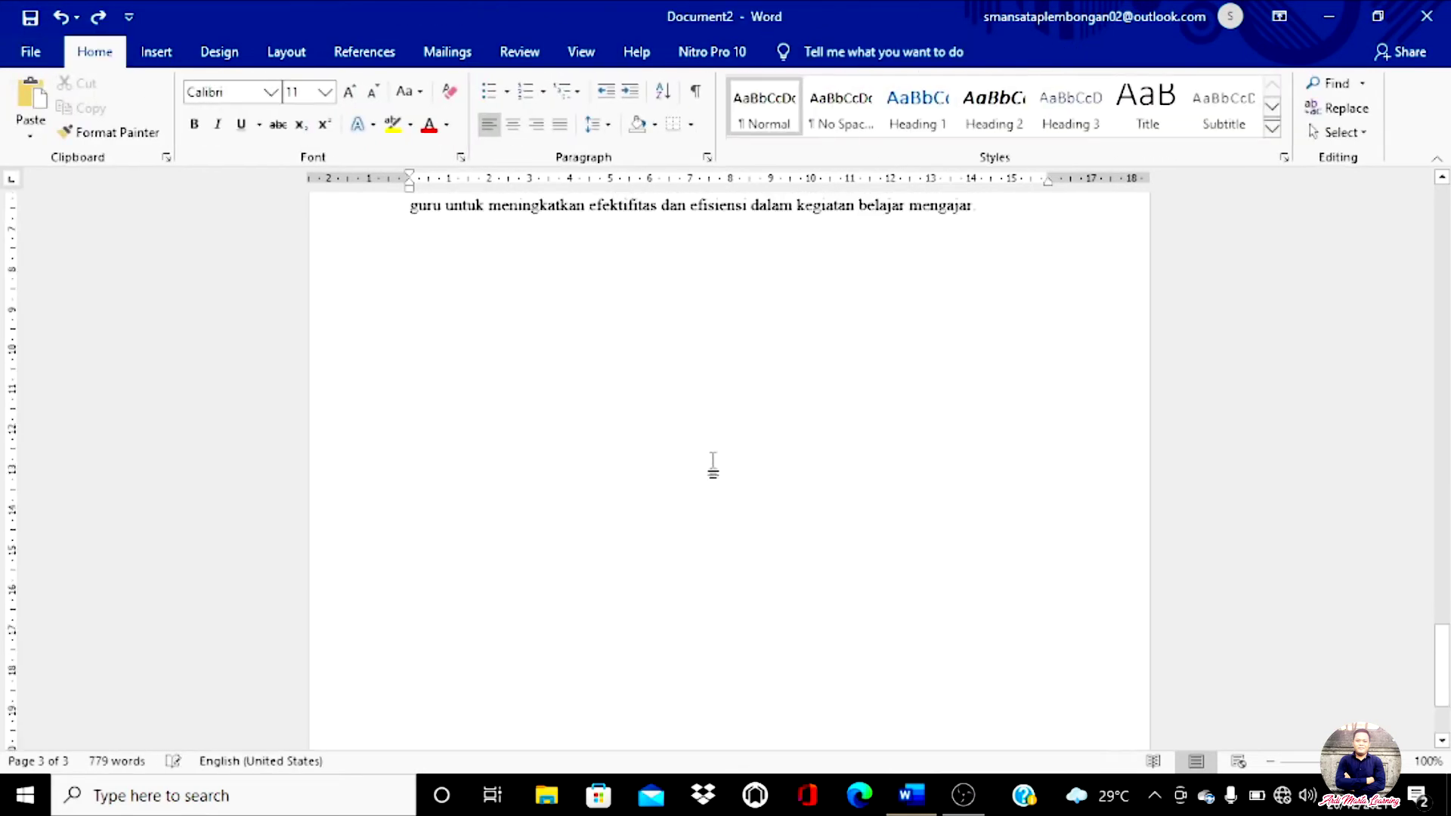
{"action": "scroll", "coordinate": [713, 464], "scroll_direction": "down", "scroll_amount": 8}
{"action": "scroll", "coordinate": [982, 342], "scroll_direction": "up", "scroll_amount": 3}
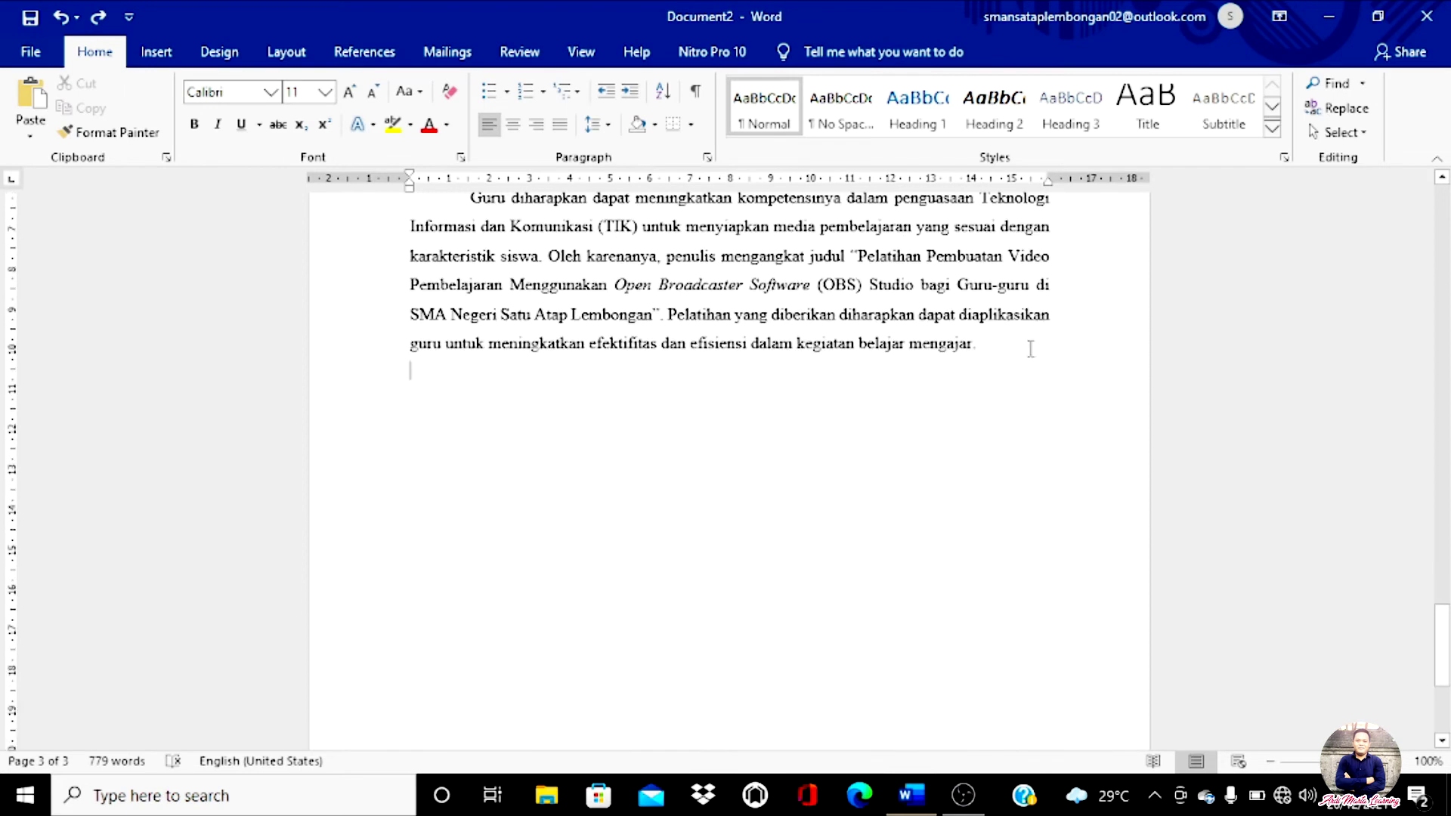
{"action": "left_click", "coordinate": [1038, 351]}
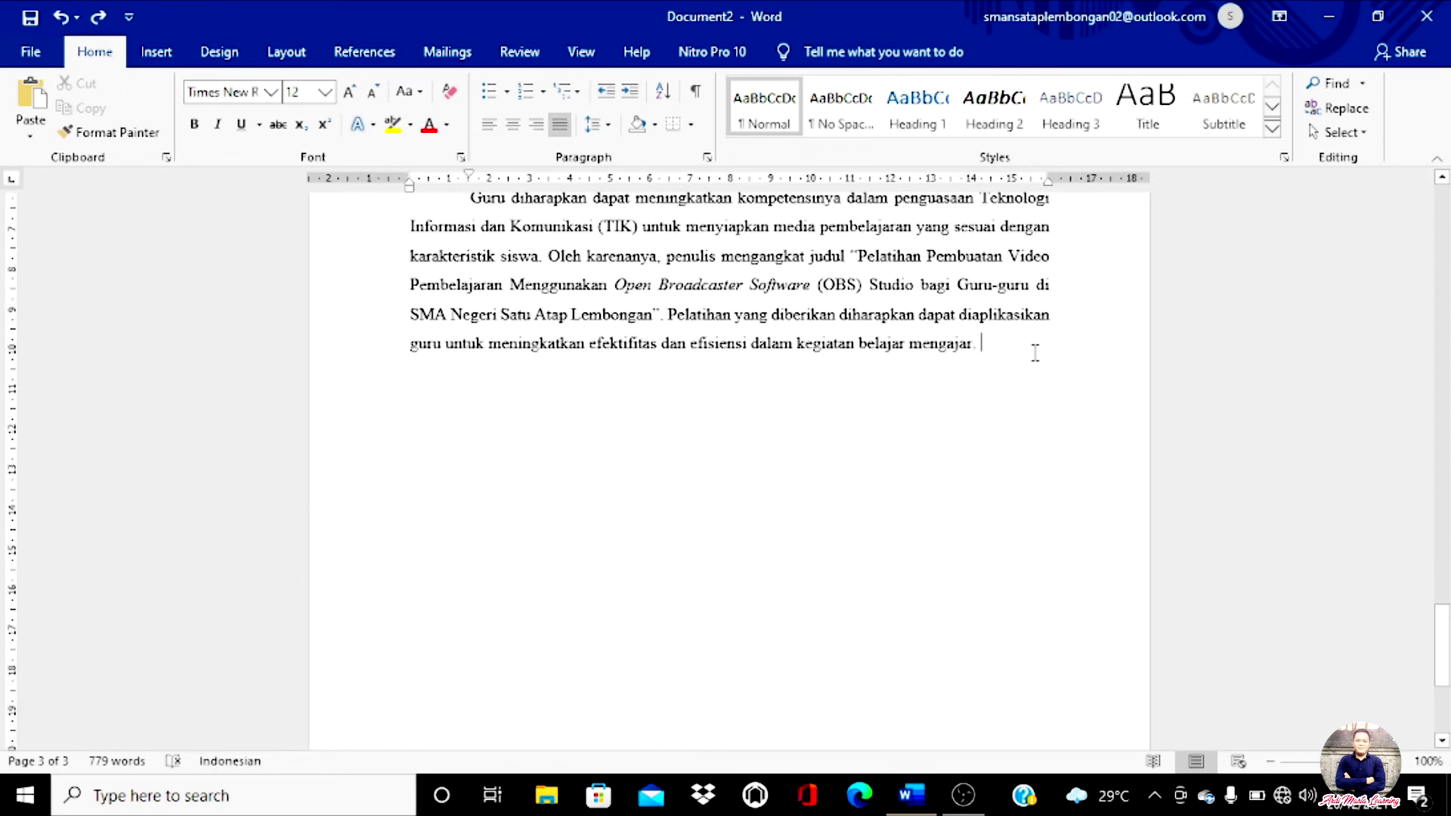
{"action": "scroll", "coordinate": [1036, 353], "scroll_direction": "down", "scroll_amount": 4}
{"action": "scroll", "coordinate": [1036, 353], "scroll_direction": "down", "scroll_amount": 1}
{"action": "scroll", "coordinate": [1035, 353], "scroll_direction": "up", "scroll_amount": 6}
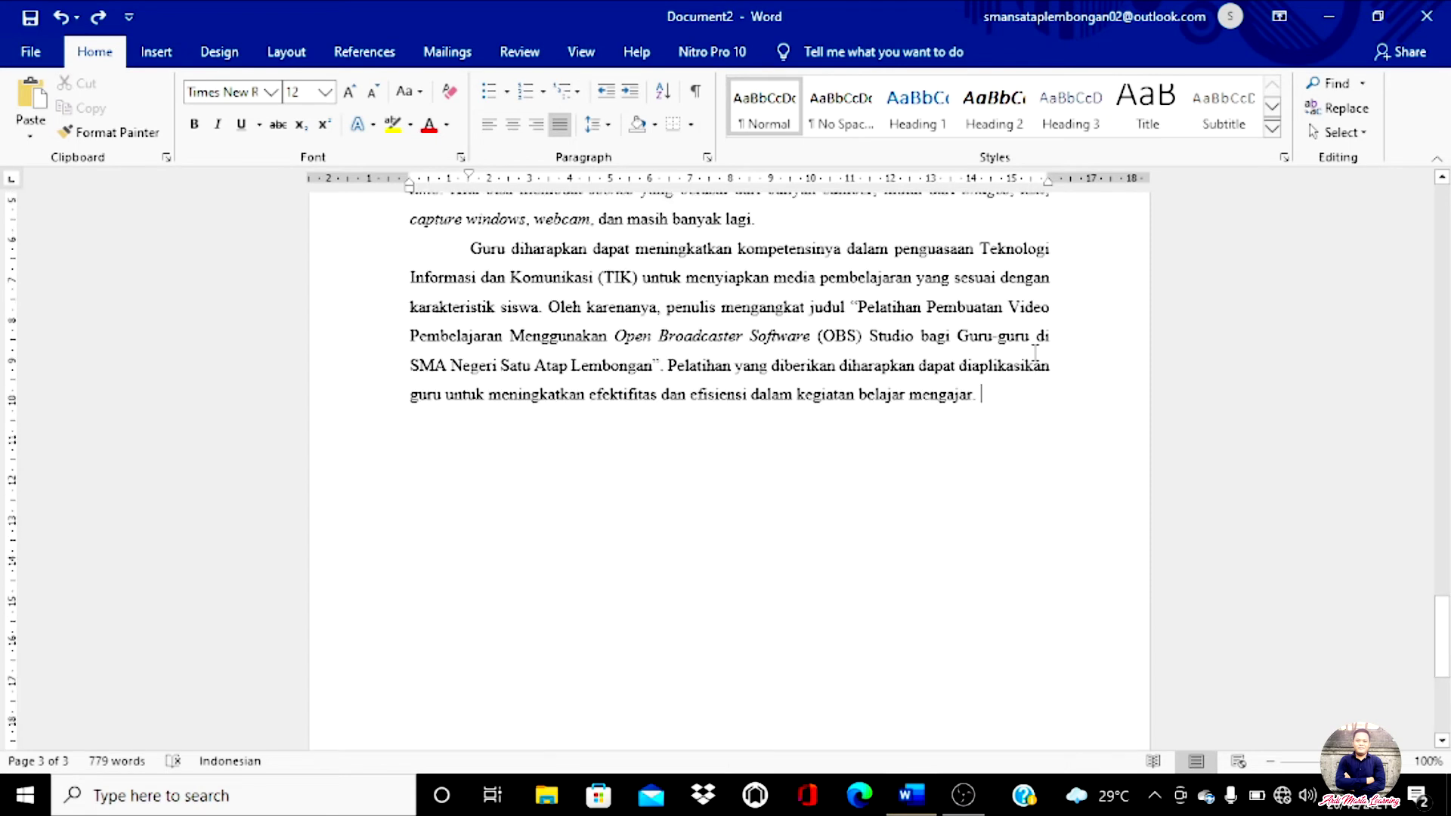
{"action": "key", "text": "ctrl+Return"}
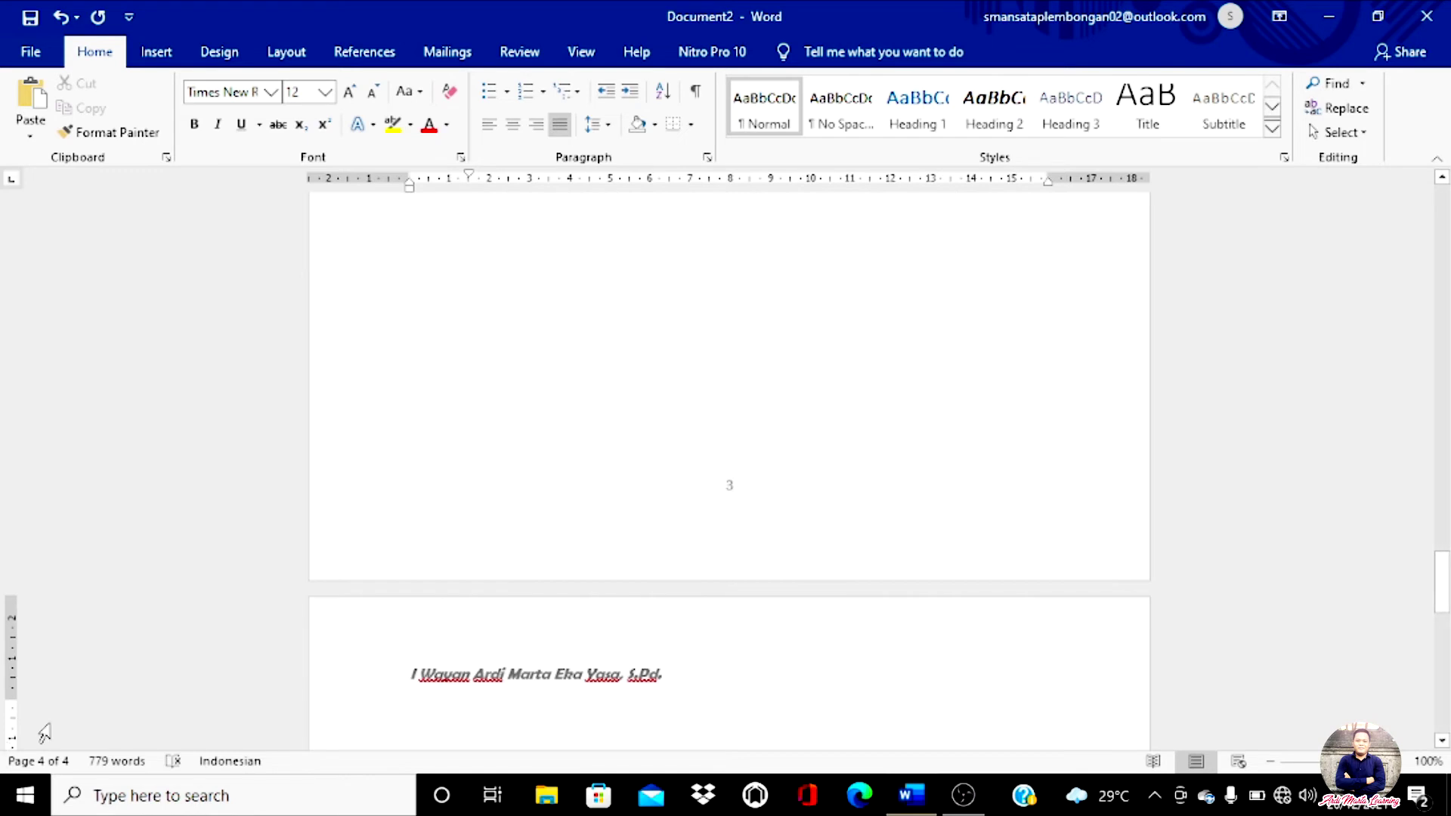
{"action": "scroll", "coordinate": [583, 631], "scroll_direction": "down", "scroll_amount": 5}
{"action": "scroll", "coordinate": [583, 631], "scroll_direction": "down", "scroll_amount": 10}
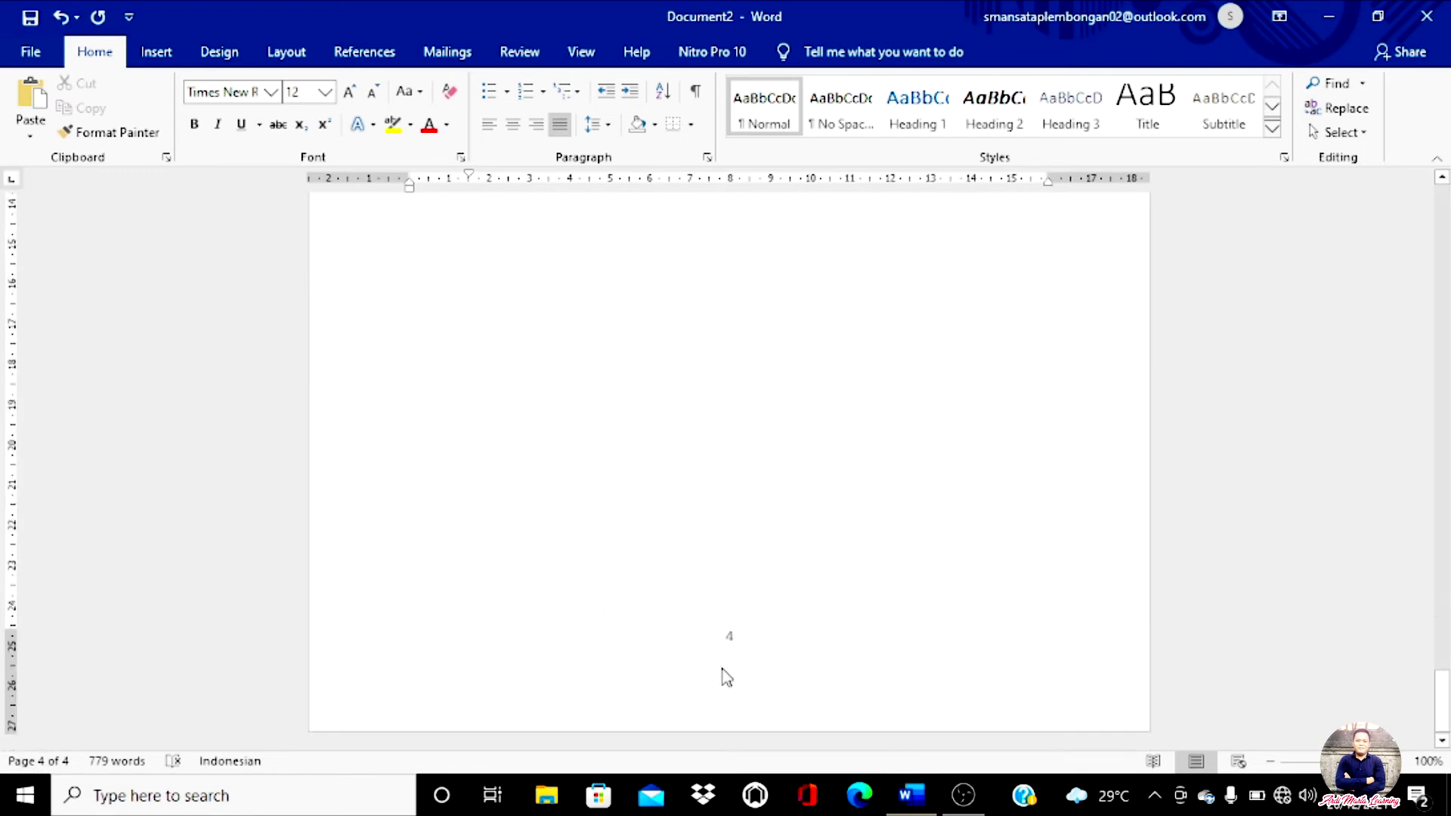
{"action": "scroll", "coordinate": [724, 675], "scroll_direction": "up", "scroll_amount": 12}
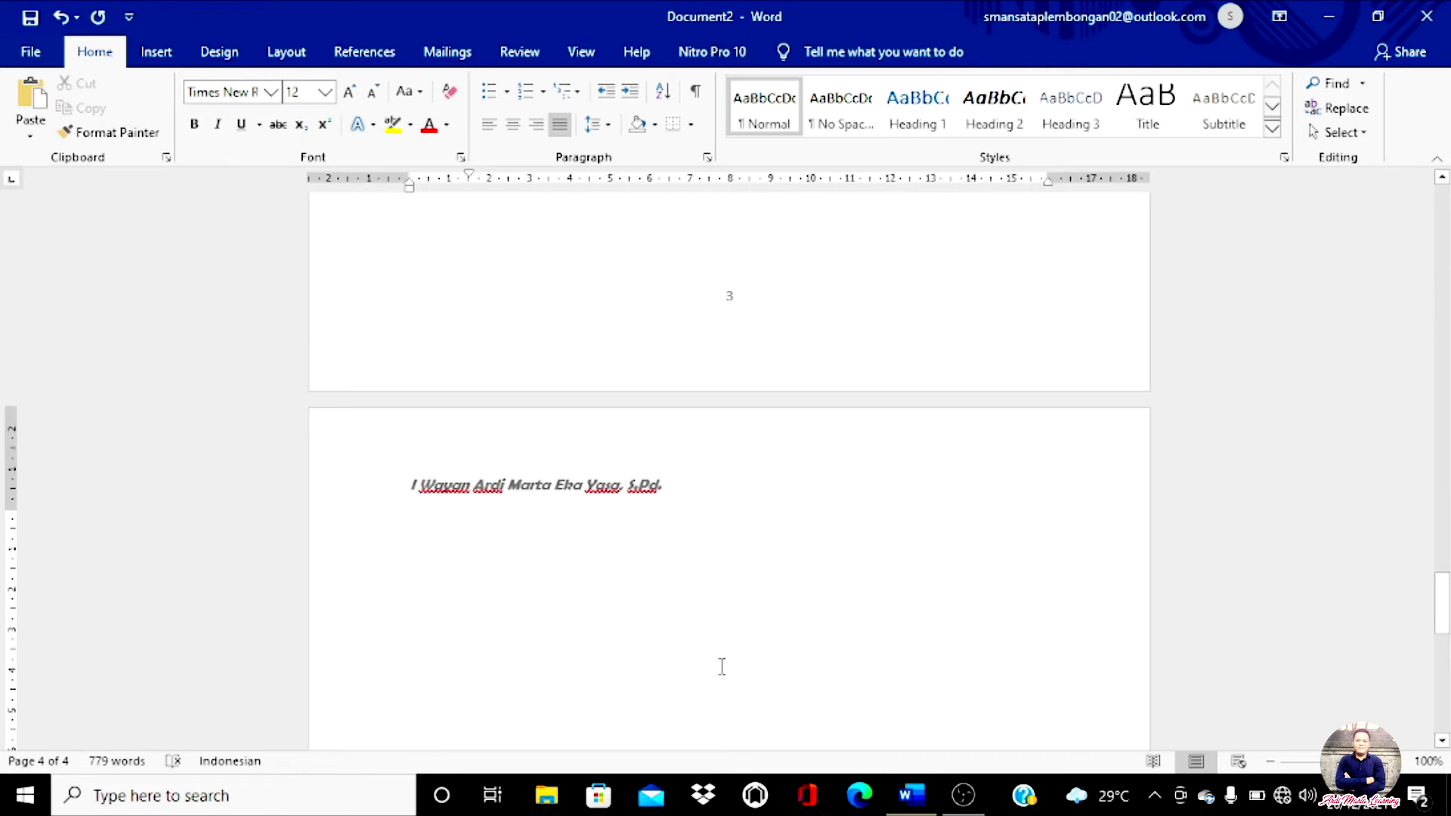
{"action": "scroll", "coordinate": [591, 641], "scroll_direction": "up", "scroll_amount": 10}
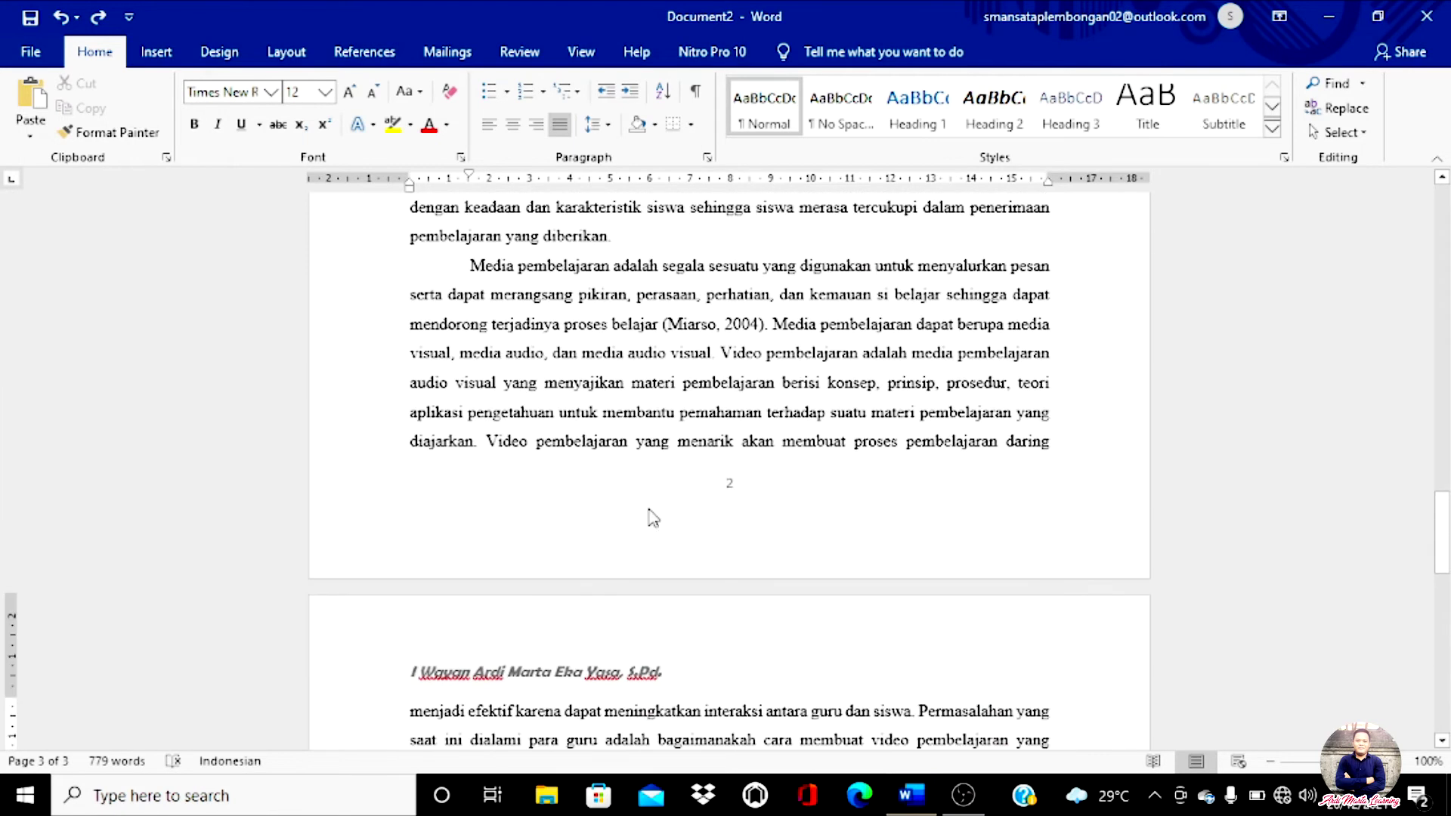
{"action": "scroll", "coordinate": [653, 518], "scroll_direction": "up", "scroll_amount": 2}
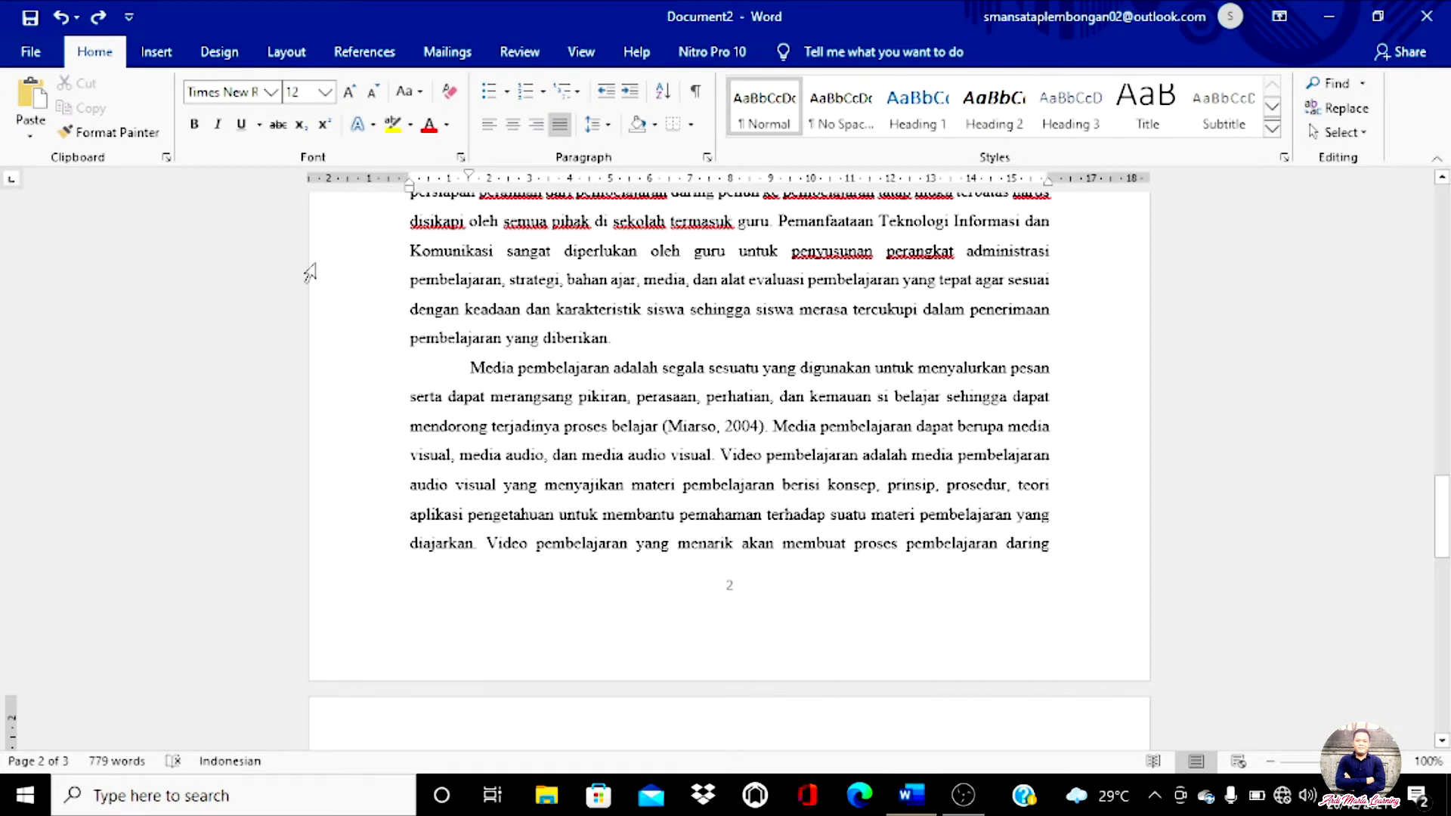
{"action": "scroll", "coordinate": [828, 391], "scroll_direction": "up", "scroll_amount": 10}
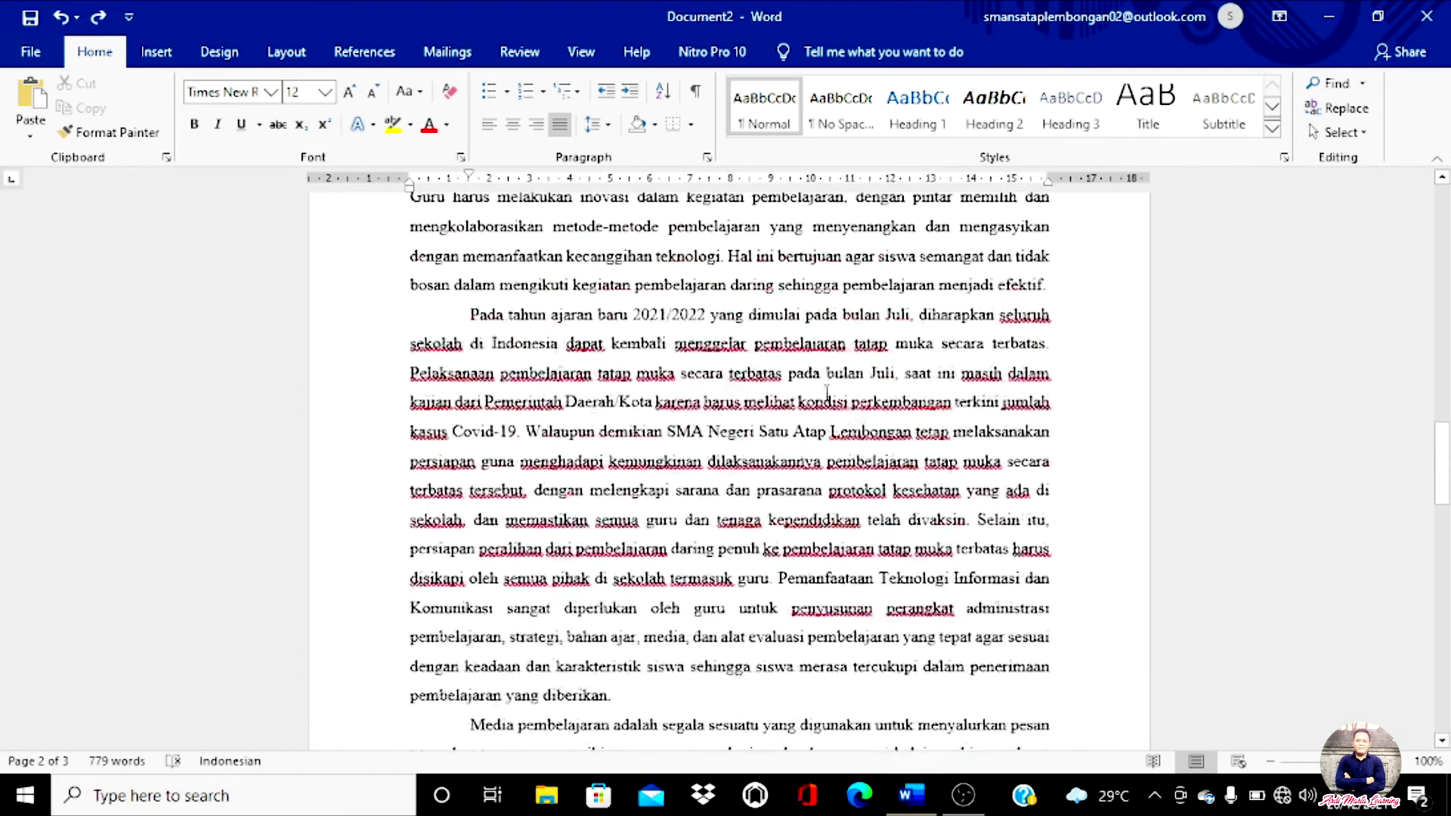
{"action": "scroll", "coordinate": [828, 392], "scroll_direction": "up", "scroll_amount": 10}
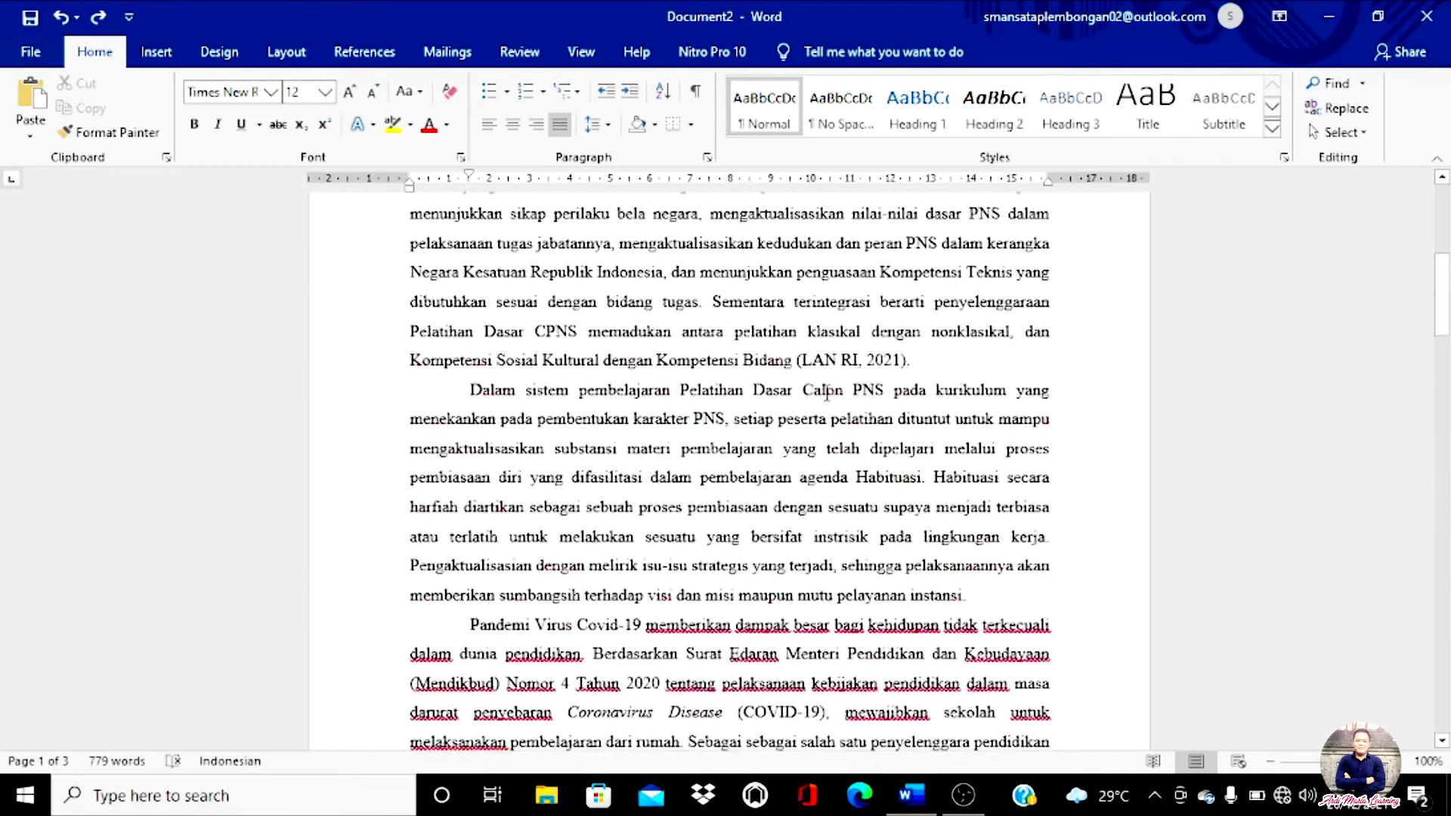
{"action": "scroll", "coordinate": [828, 392], "scroll_direction": "up", "scroll_amount": 2}
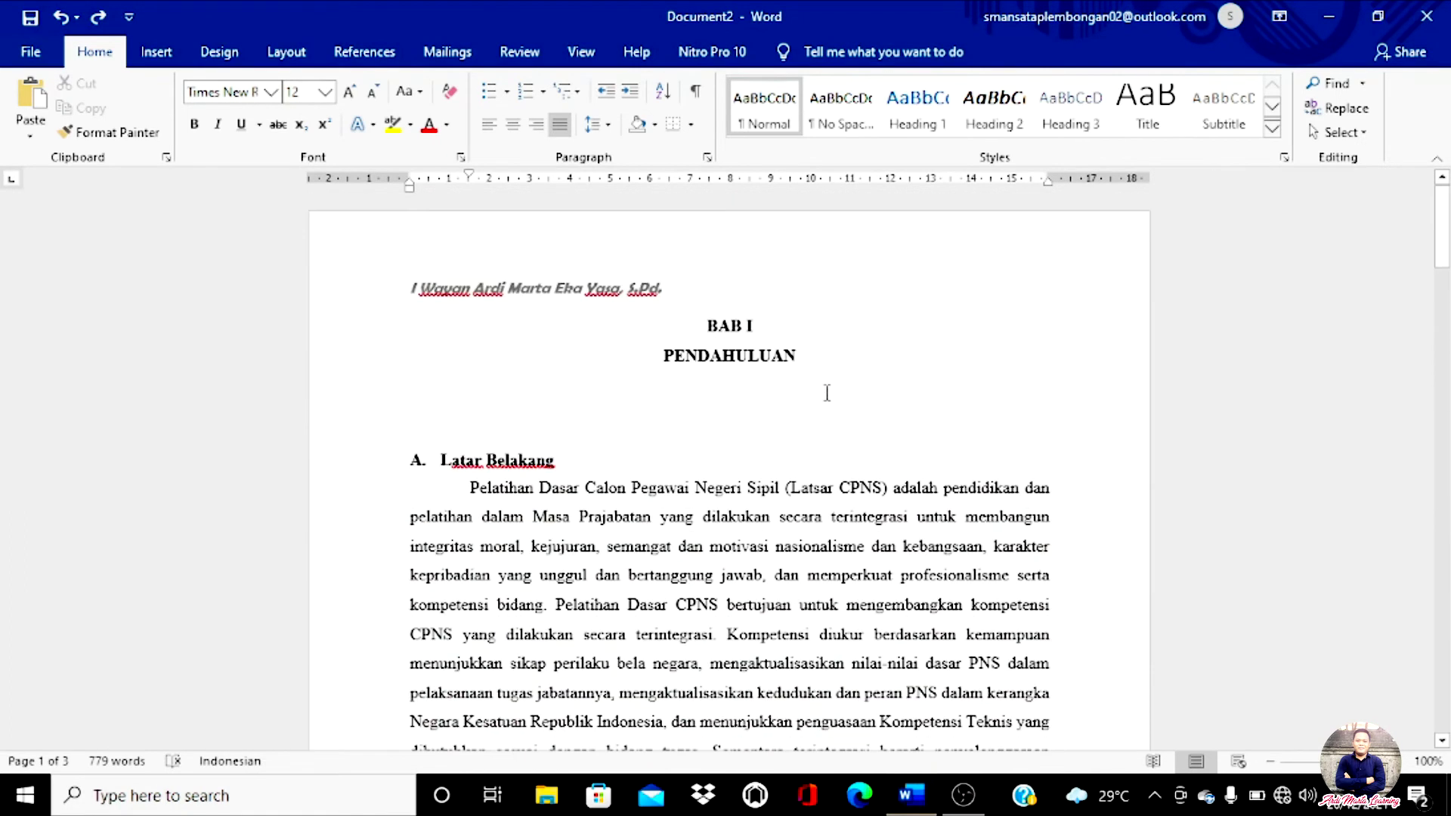
{"action": "scroll", "coordinate": [828, 391], "scroll_direction": "down", "scroll_amount": 10}
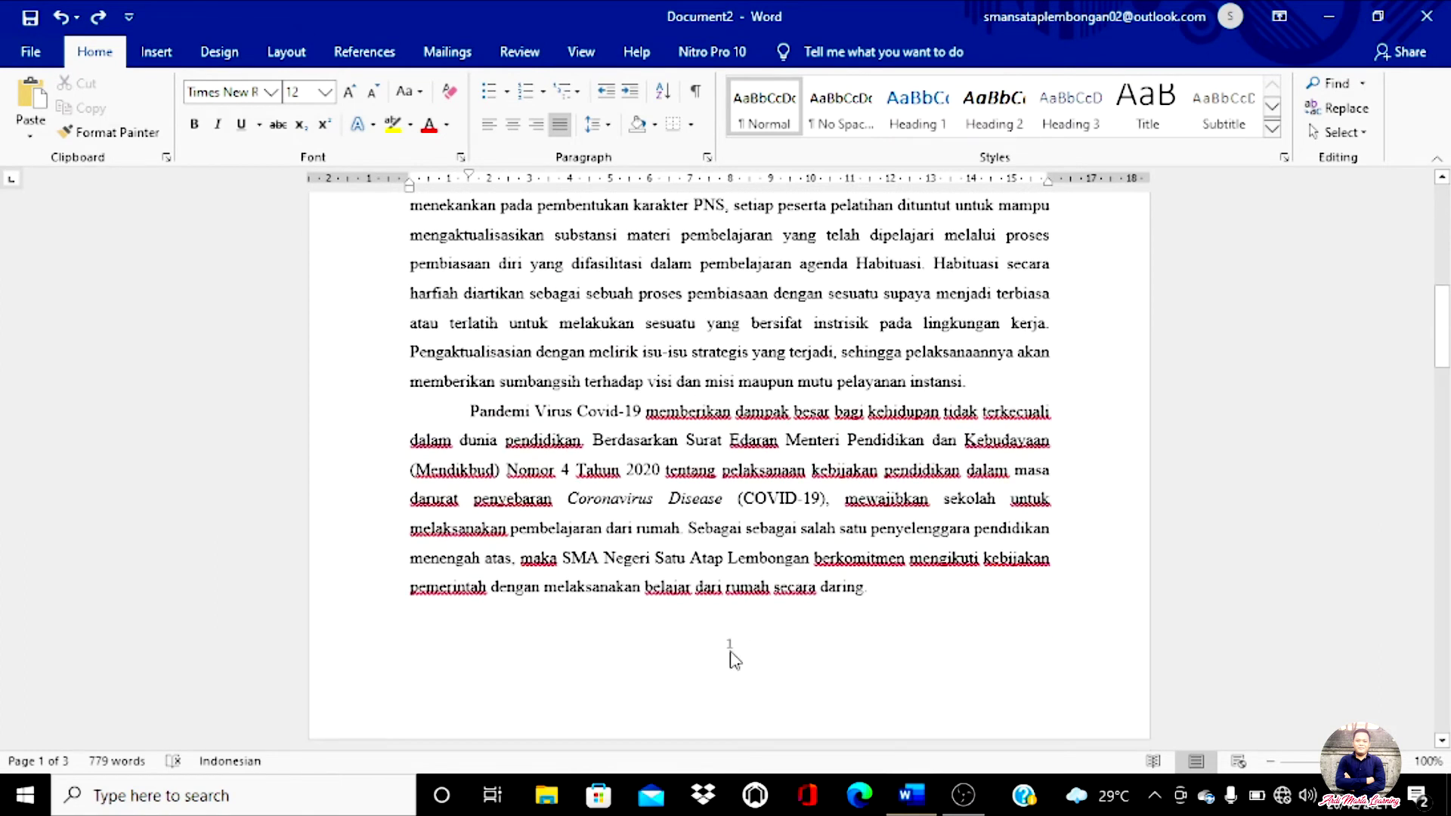
Step: Open page 1's footer for editing and select its centred page number 1
{"action": "double_click", "coordinate": [730, 648]}
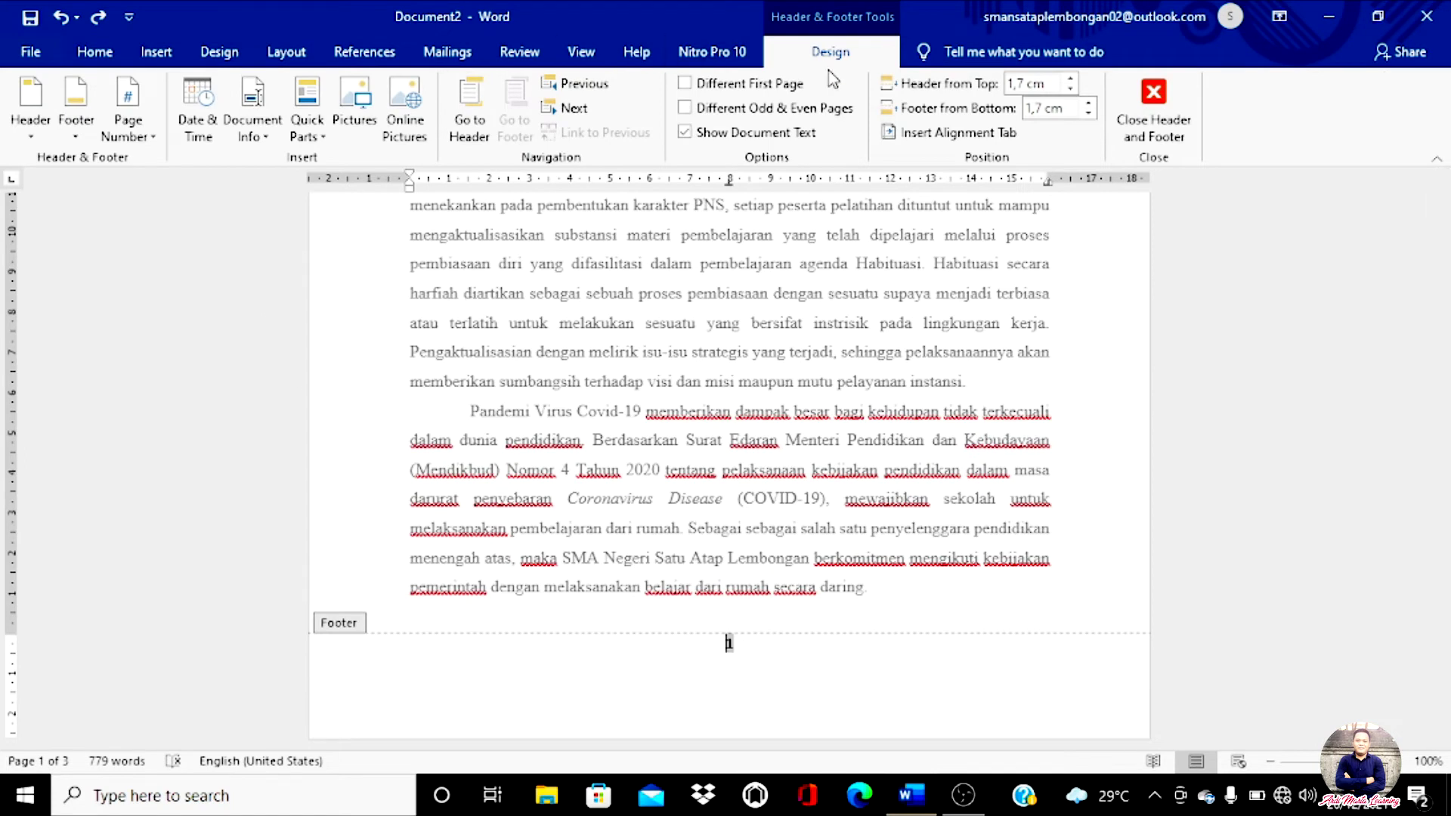
{"action": "mouse_move", "coordinate": [858, 50]}
{"action": "left_mouse_down"}
{"action": "mouse_move", "coordinate": [804, 70]}
{"action": "mouse_move", "coordinate": [820, 25]}
{"action": "mouse_move", "coordinate": [875, 69]}
{"action": "left_mouse_up"}
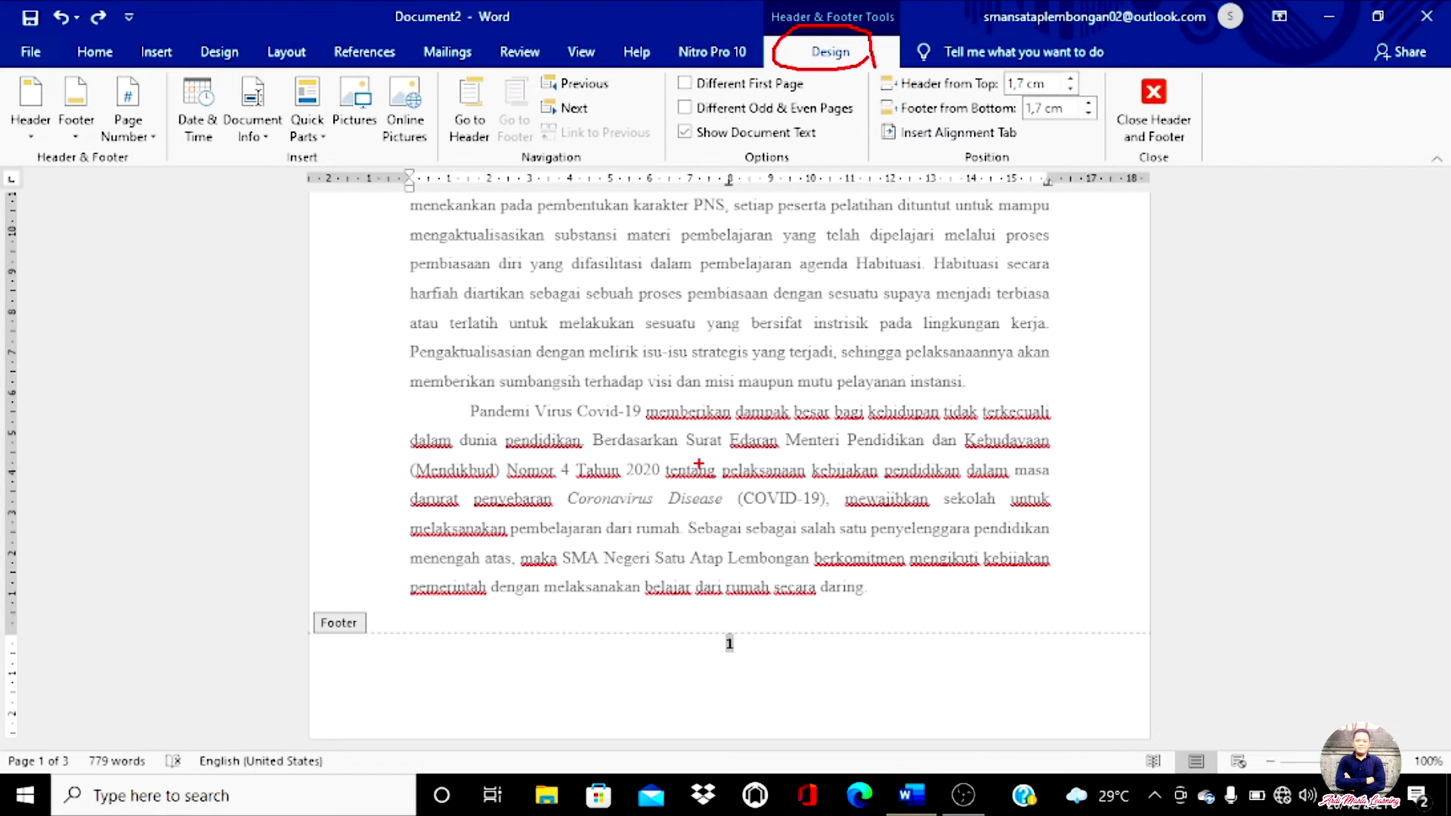
{"action": "key", "text": "Escape"}
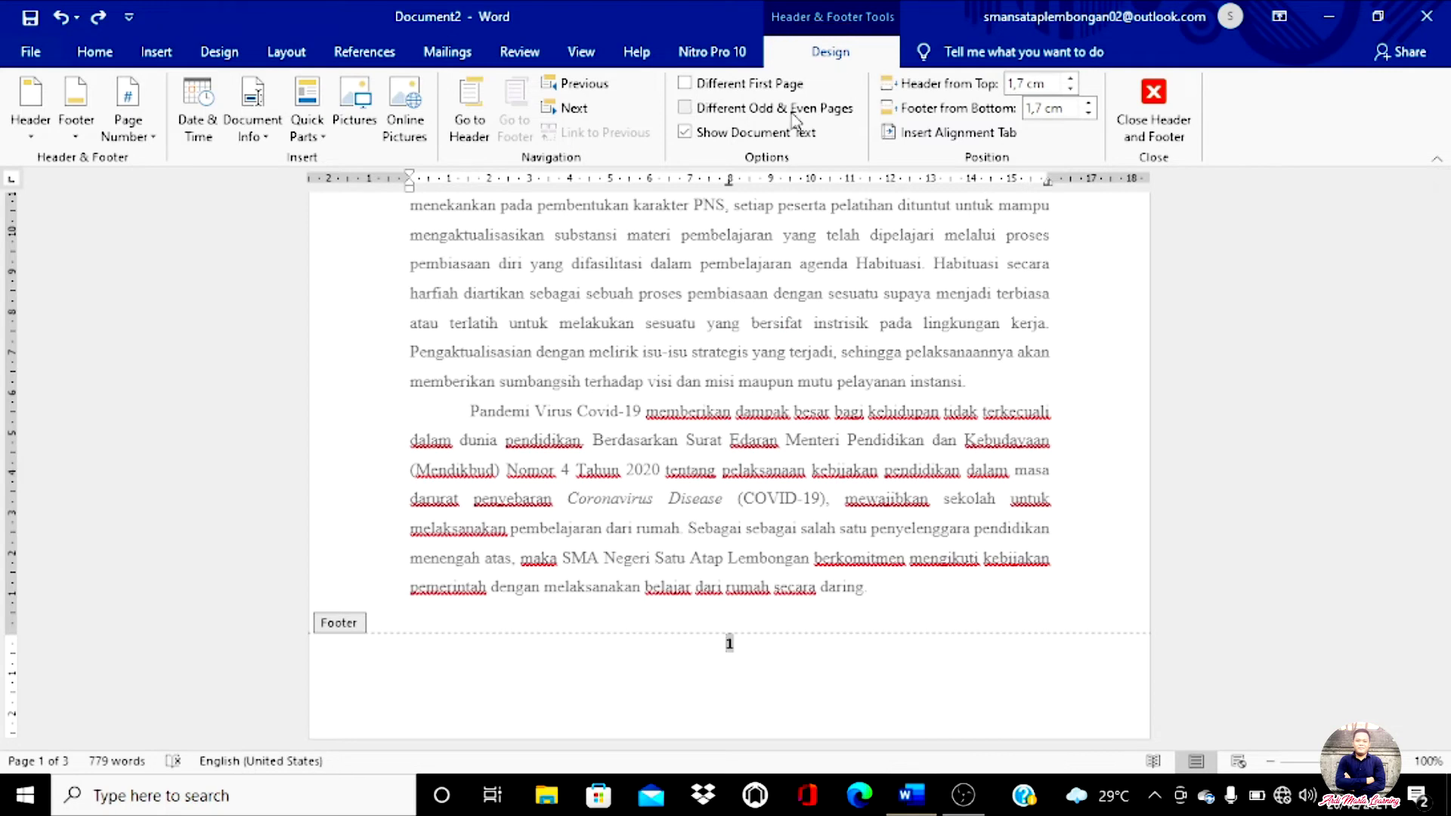
{"action": "left_click", "coordinate": [739, 644]}
{"action": "left_click_drag", "start_coordinate": [737, 642], "coordinate": [691, 643]}
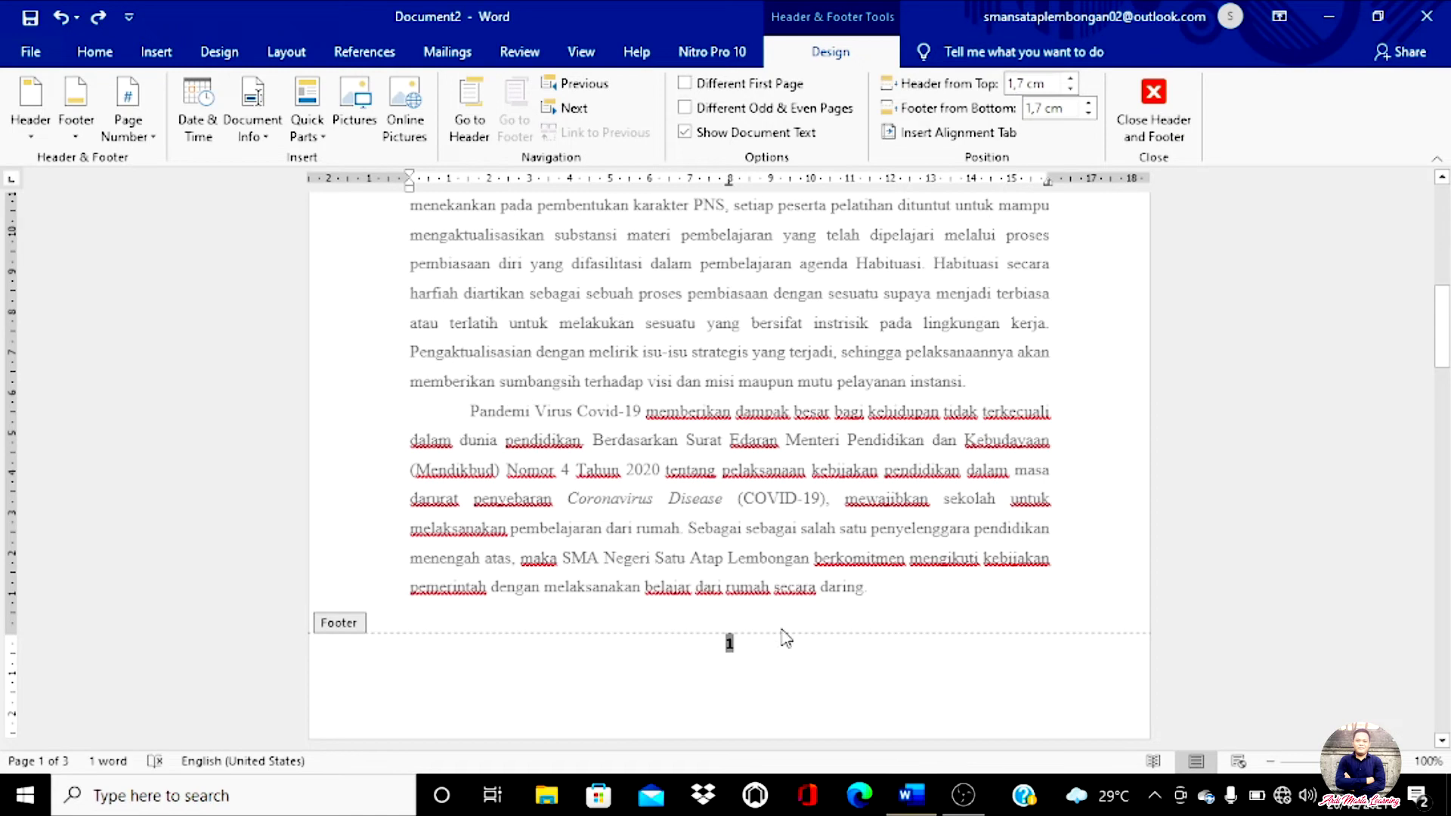
{"action": "left_click", "coordinate": [762, 644]}
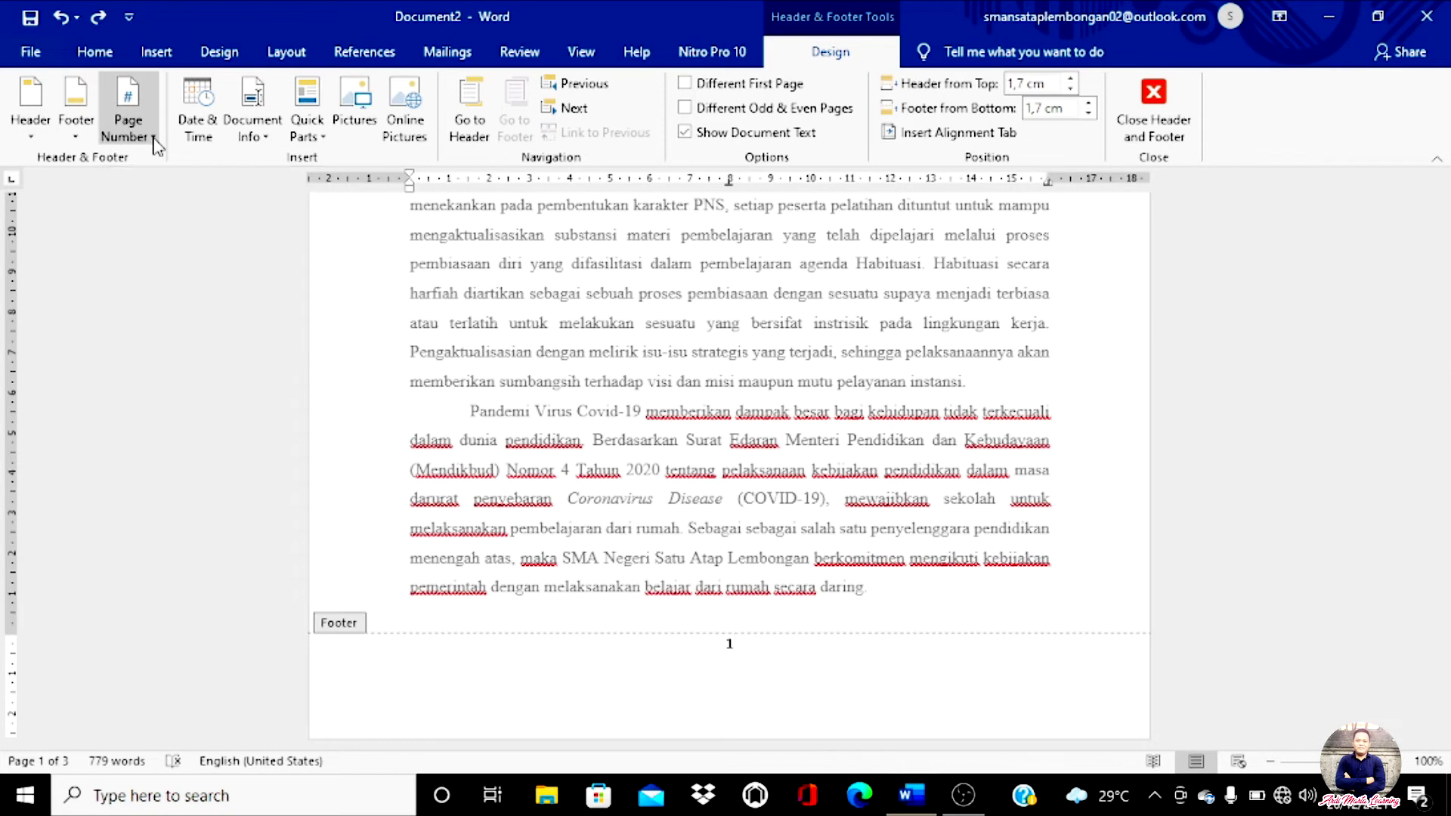
Step: Place a plain centred page number via Page Number > Bottom of Page
{"action": "mouse_move", "coordinate": [917, 35]}
{"action": "left_mouse_down"}
{"action": "mouse_move", "coordinate": [844, 68]}
{"action": "mouse_move", "coordinate": [782, 42]}
{"action": "mouse_move", "coordinate": [869, 21]}
{"action": "left_mouse_up"}
{"action": "mouse_move", "coordinate": [766, 641]}
{"action": "left_mouse_down"}
{"action": "mouse_move", "coordinate": [756, 632]}
{"action": "mouse_move", "coordinate": [739, 680]}
{"action": "mouse_move", "coordinate": [746, 664]}
{"action": "left_mouse_up"}
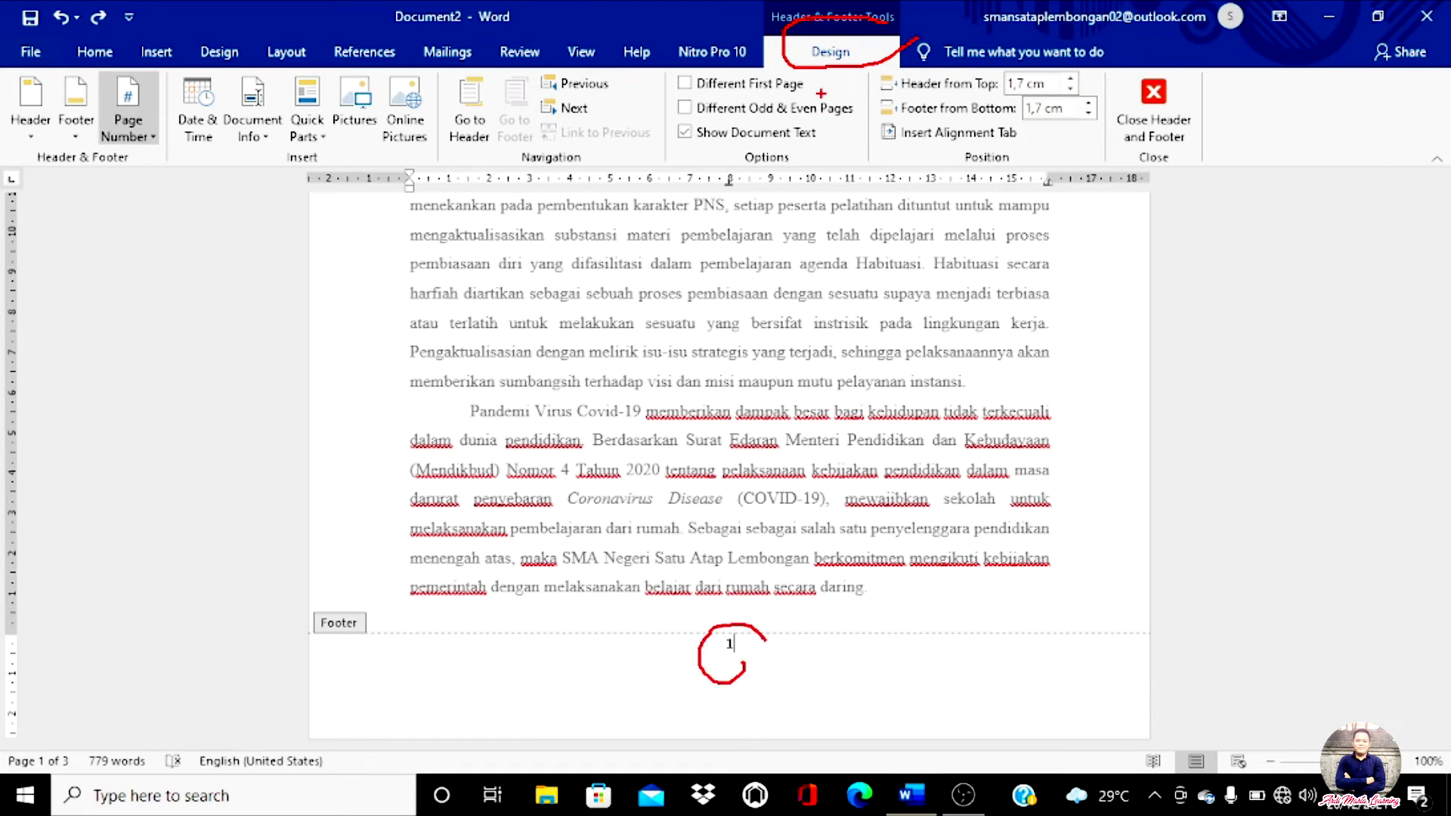
{"action": "mouse_move", "coordinate": [827, 77]}
{"action": "left_mouse_down"}
{"action": "mouse_move", "coordinate": [712, 110]}
{"action": "mouse_move", "coordinate": [249, 157]}
{"action": "mouse_move", "coordinate": [185, 147]}
{"action": "mouse_move", "coordinate": [198, 189]}
{"action": "left_mouse_up"}
{"action": "mouse_move", "coordinate": [173, 139]}
{"action": "left_mouse_down"}
{"action": "mouse_move", "coordinate": [73, 147]}
{"action": "mouse_move", "coordinate": [164, 118]}
{"action": "left_mouse_up"}
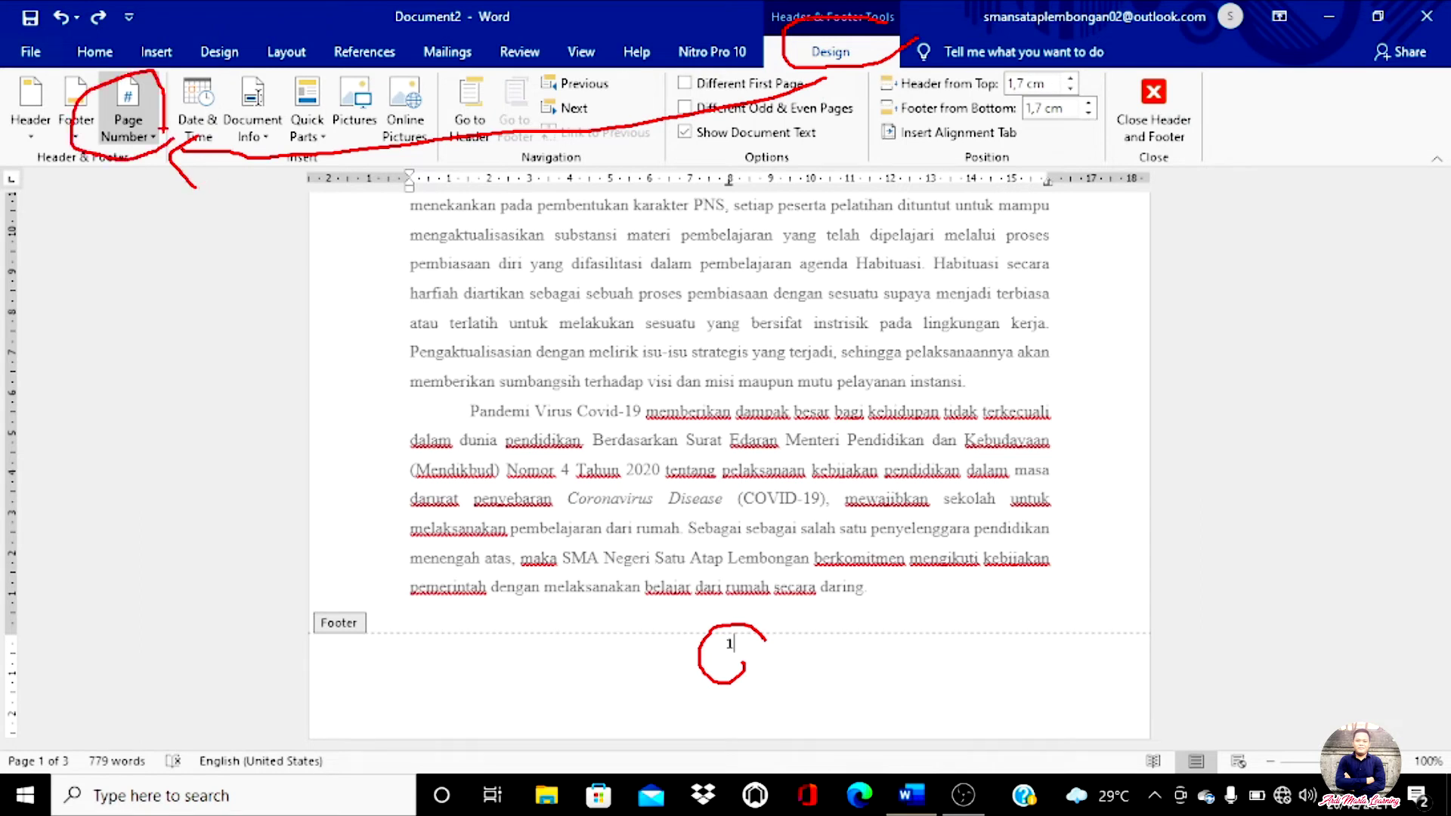
{"action": "key", "text": "Escape"}
{"action": "left_click", "coordinate": [155, 138]}
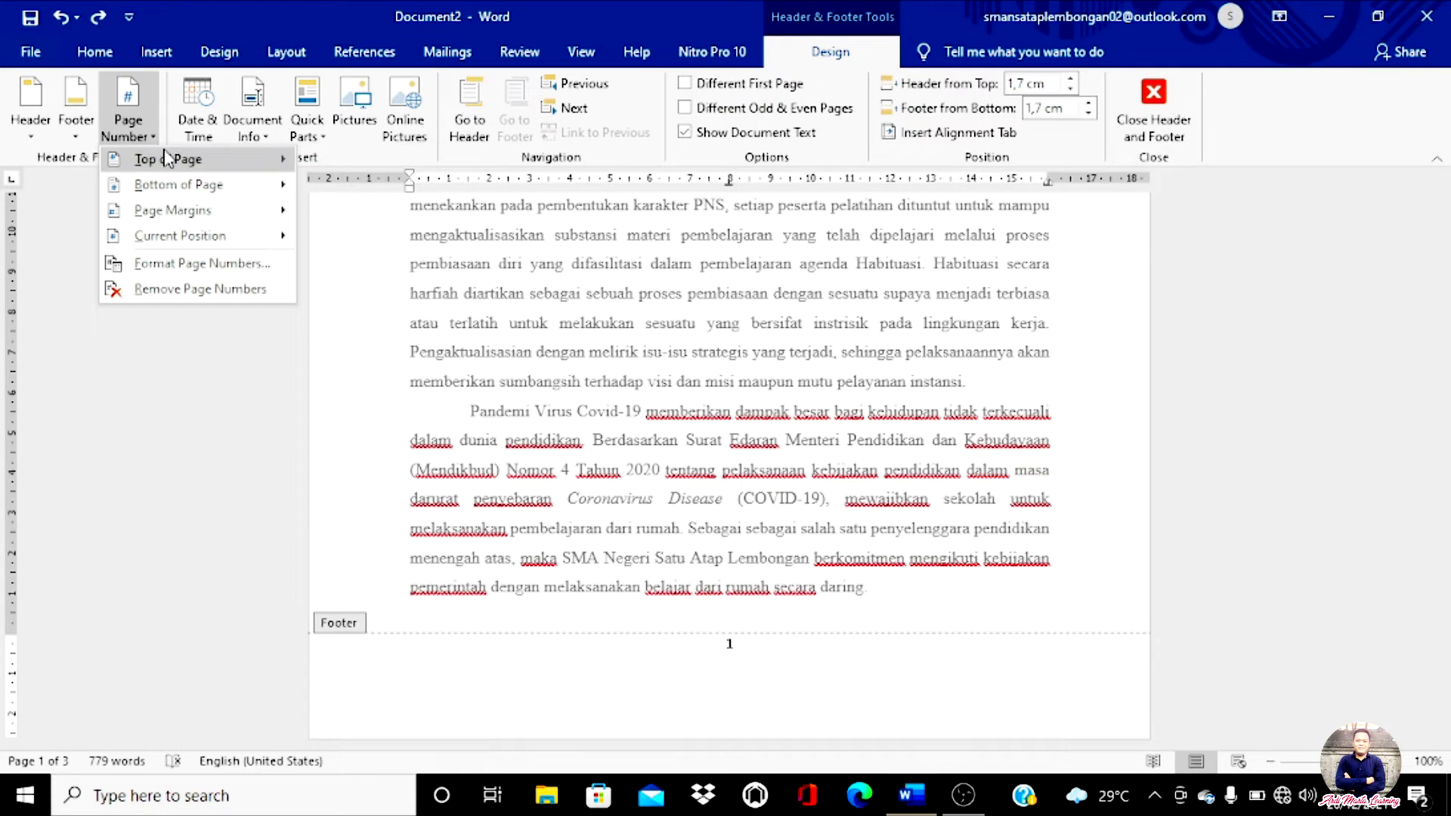
{"action": "mouse_move", "coordinate": [189, 184]}
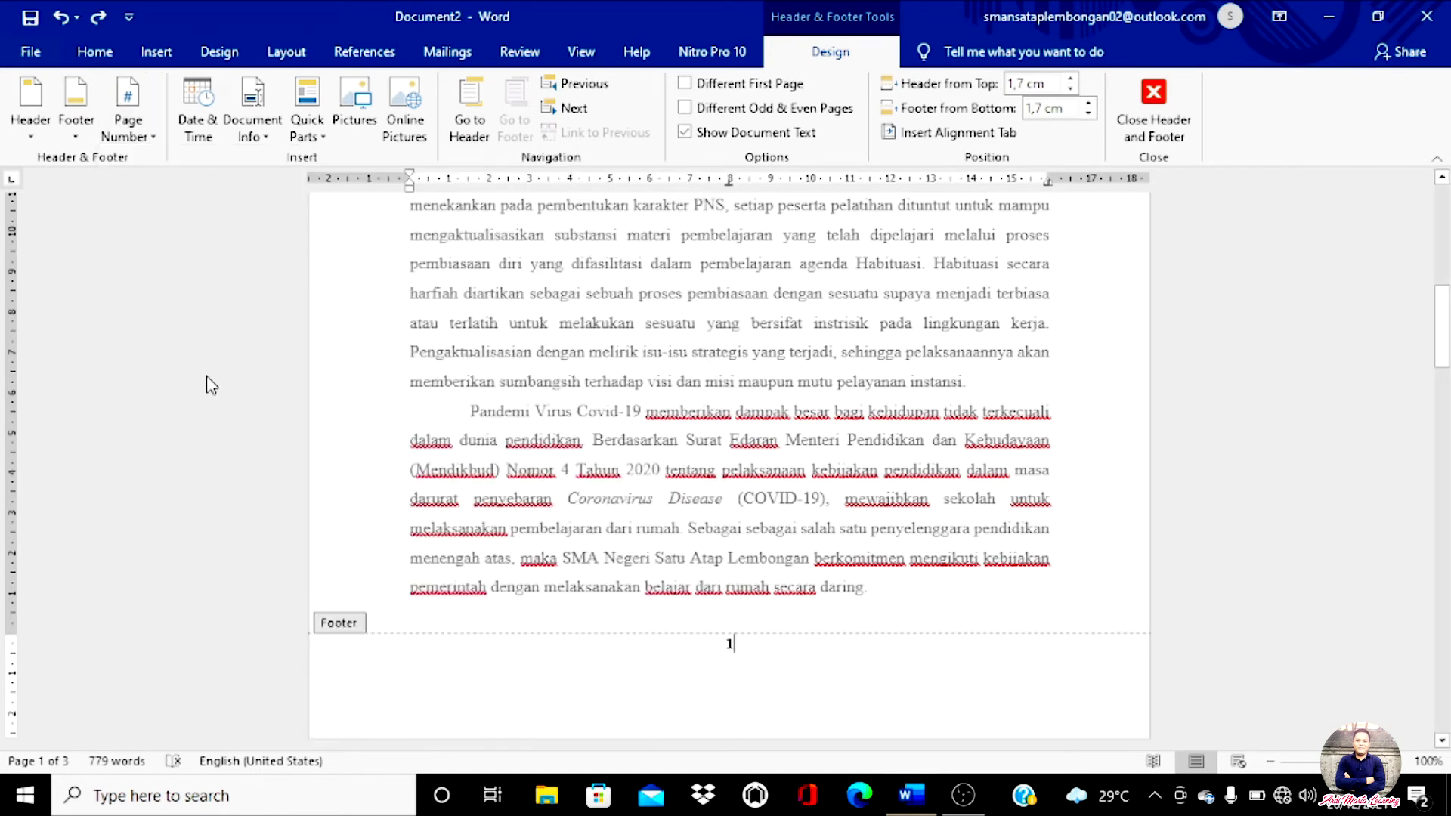
{"action": "left_click", "coordinate": [145, 142]}
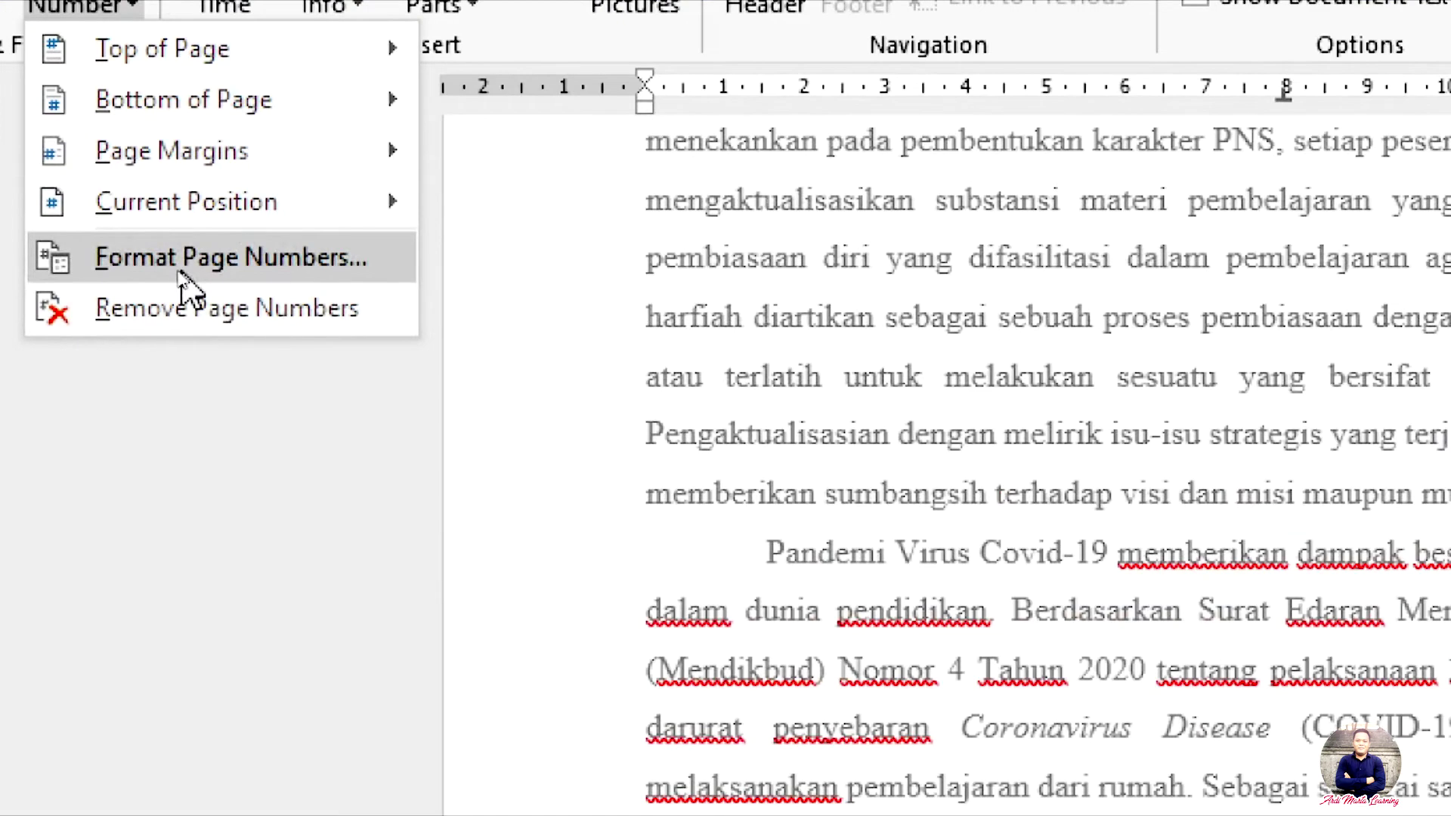
Step: In Format Page Numbers, choose the lowercase Roman 'i, ii, iii' number format
{"action": "left_click", "coordinate": [182, 271]}
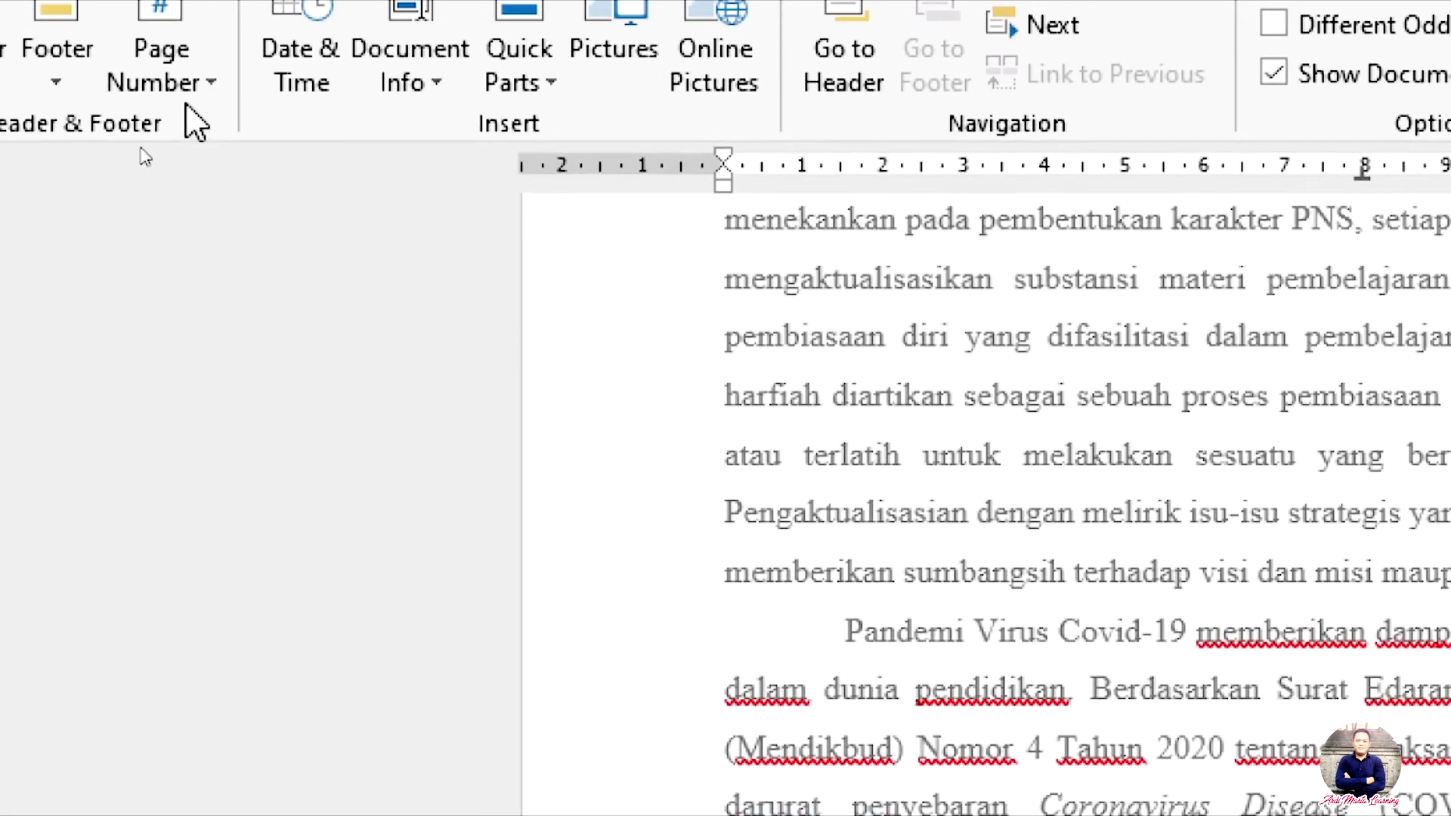
{"action": "left_click", "coordinate": [188, 106]}
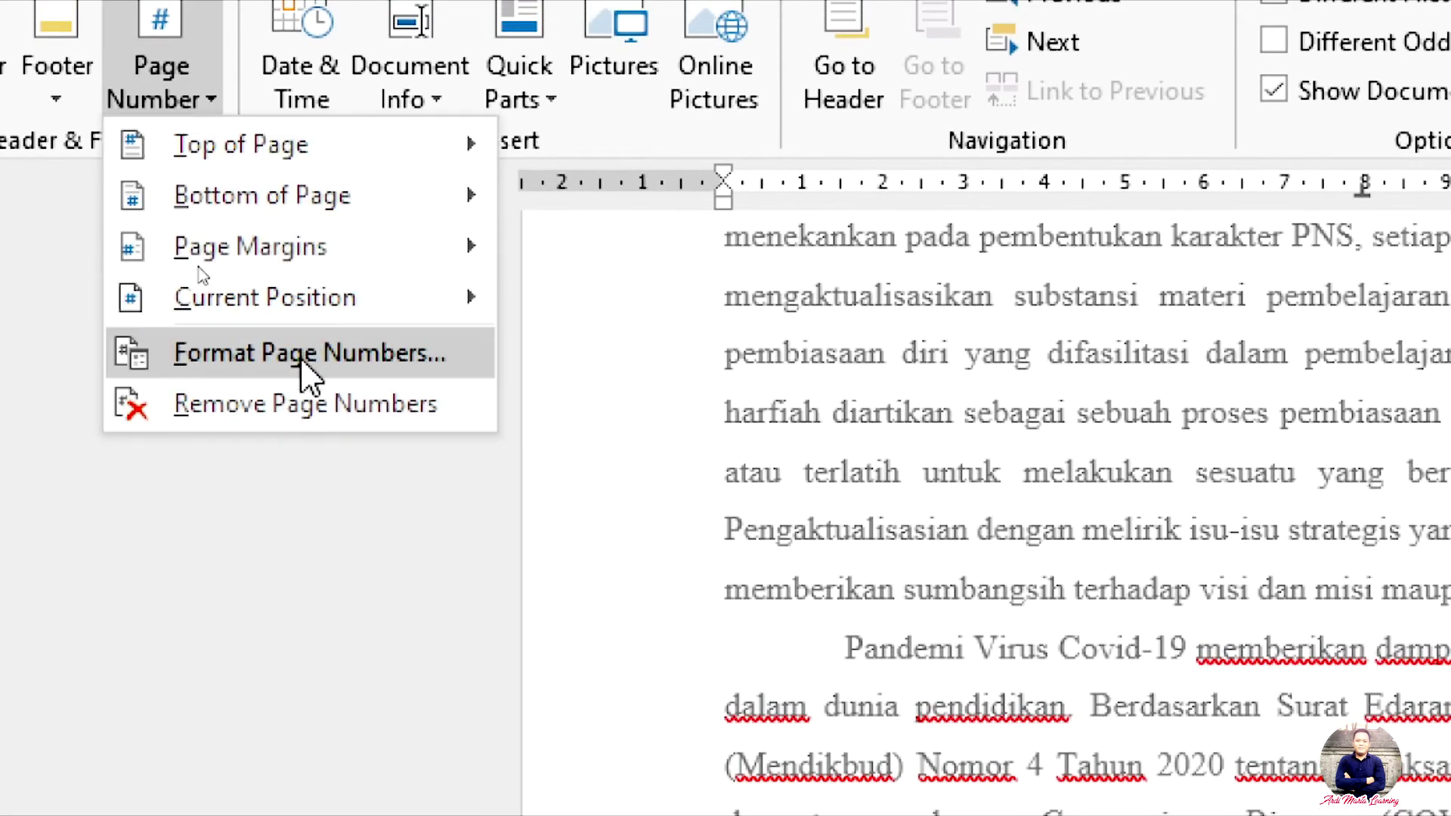
{"action": "left_click", "coordinate": [302, 355]}
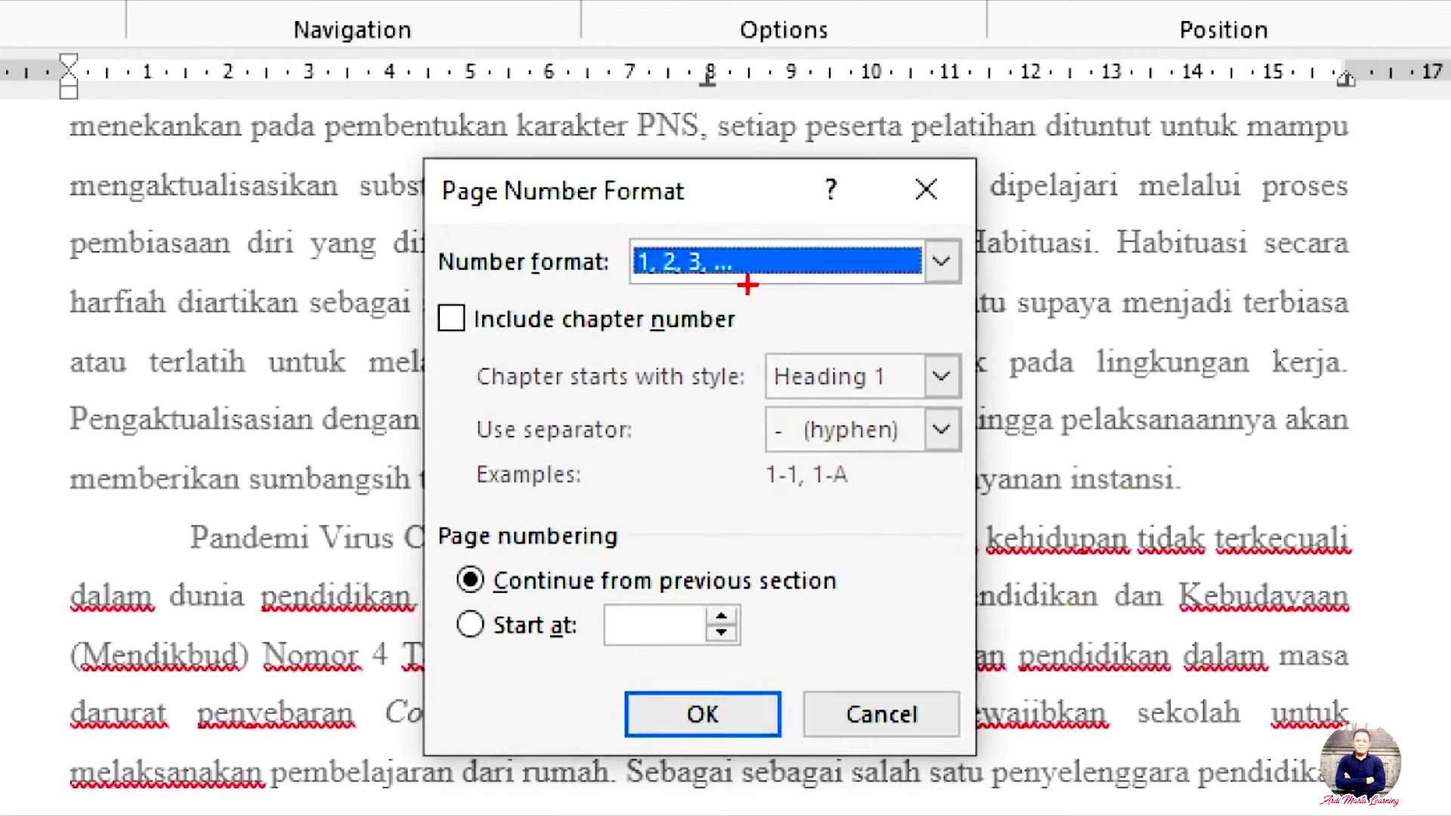
{"action": "mouse_move", "coordinate": [756, 280]}
{"action": "left_mouse_down"}
{"action": "mouse_move", "coordinate": [696, 290]}
{"action": "mouse_move", "coordinate": [614, 231]}
{"action": "mouse_move", "coordinate": [737, 219]}
{"action": "mouse_move", "coordinate": [765, 287]}
{"action": "mouse_move", "coordinate": [753, 260]}
{"action": "left_mouse_up"}
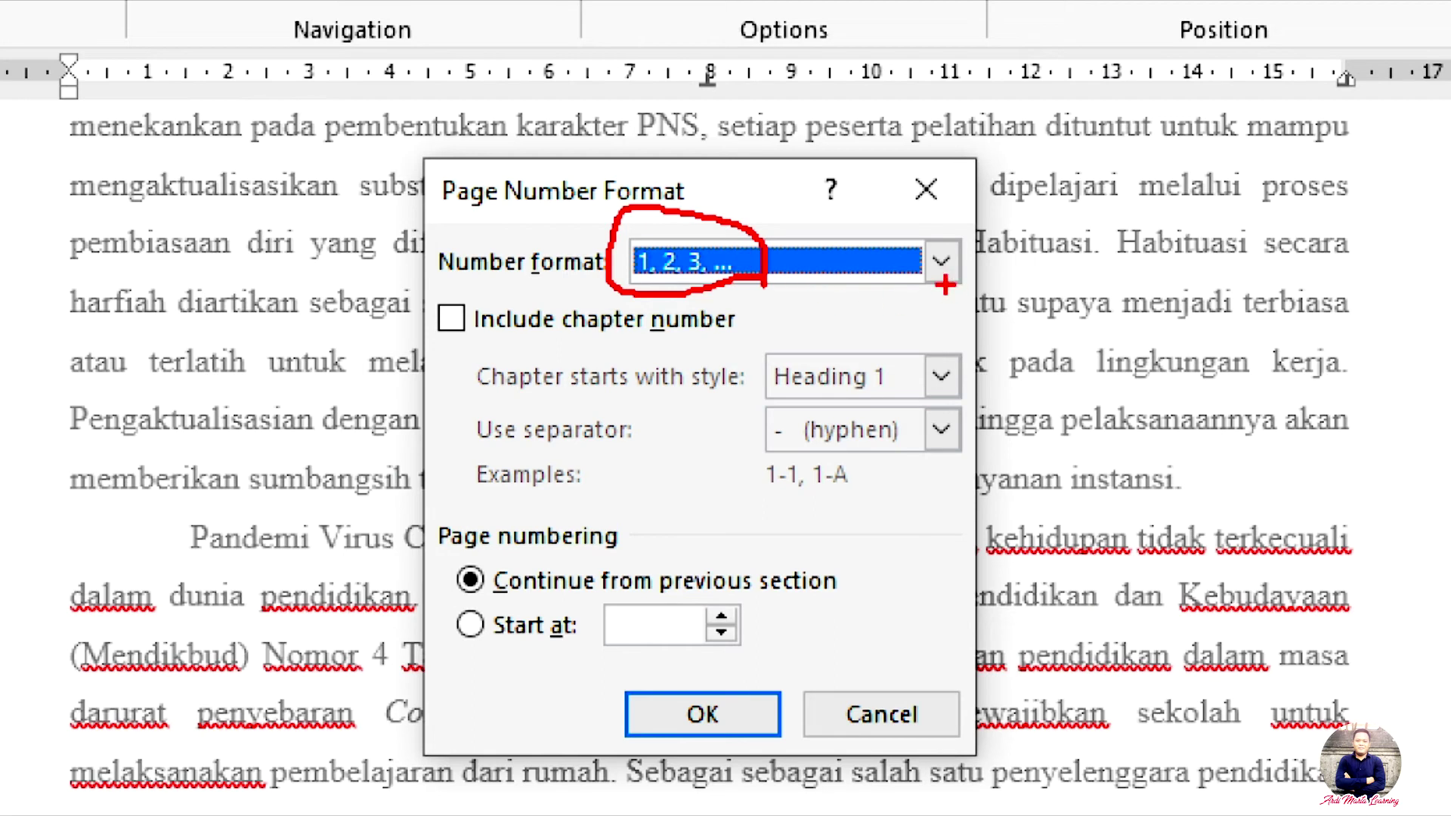
{"action": "mouse_move", "coordinate": [925, 281]}
{"action": "left_mouse_down"}
{"action": "mouse_move", "coordinate": [994, 264]}
{"action": "mouse_move", "coordinate": [979, 220]}
{"action": "mouse_move", "coordinate": [922, 215]}
{"action": "mouse_move", "coordinate": [915, 306]}
{"action": "left_mouse_up"}
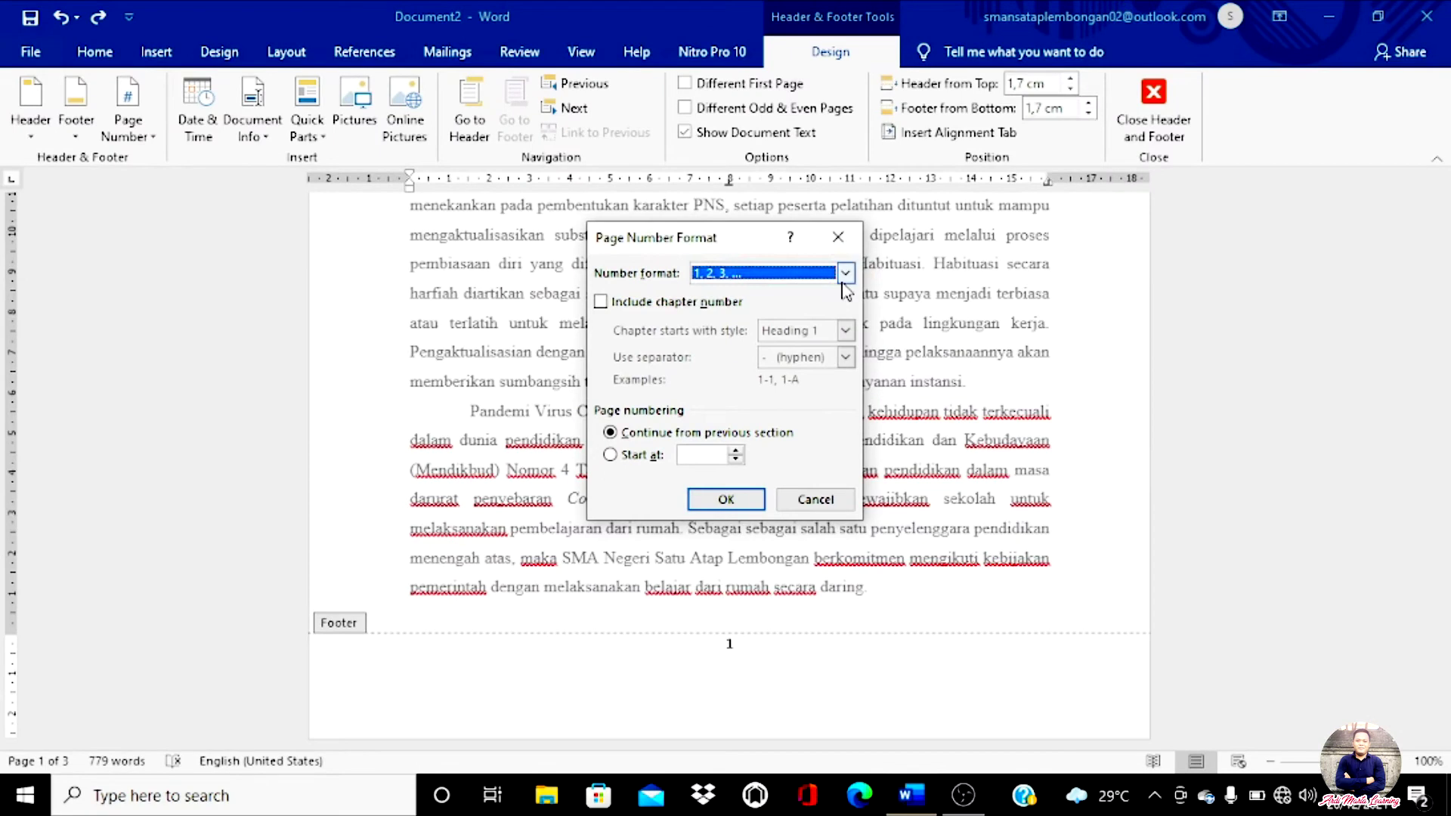
{"action": "left_click", "coordinate": [941, 262]}
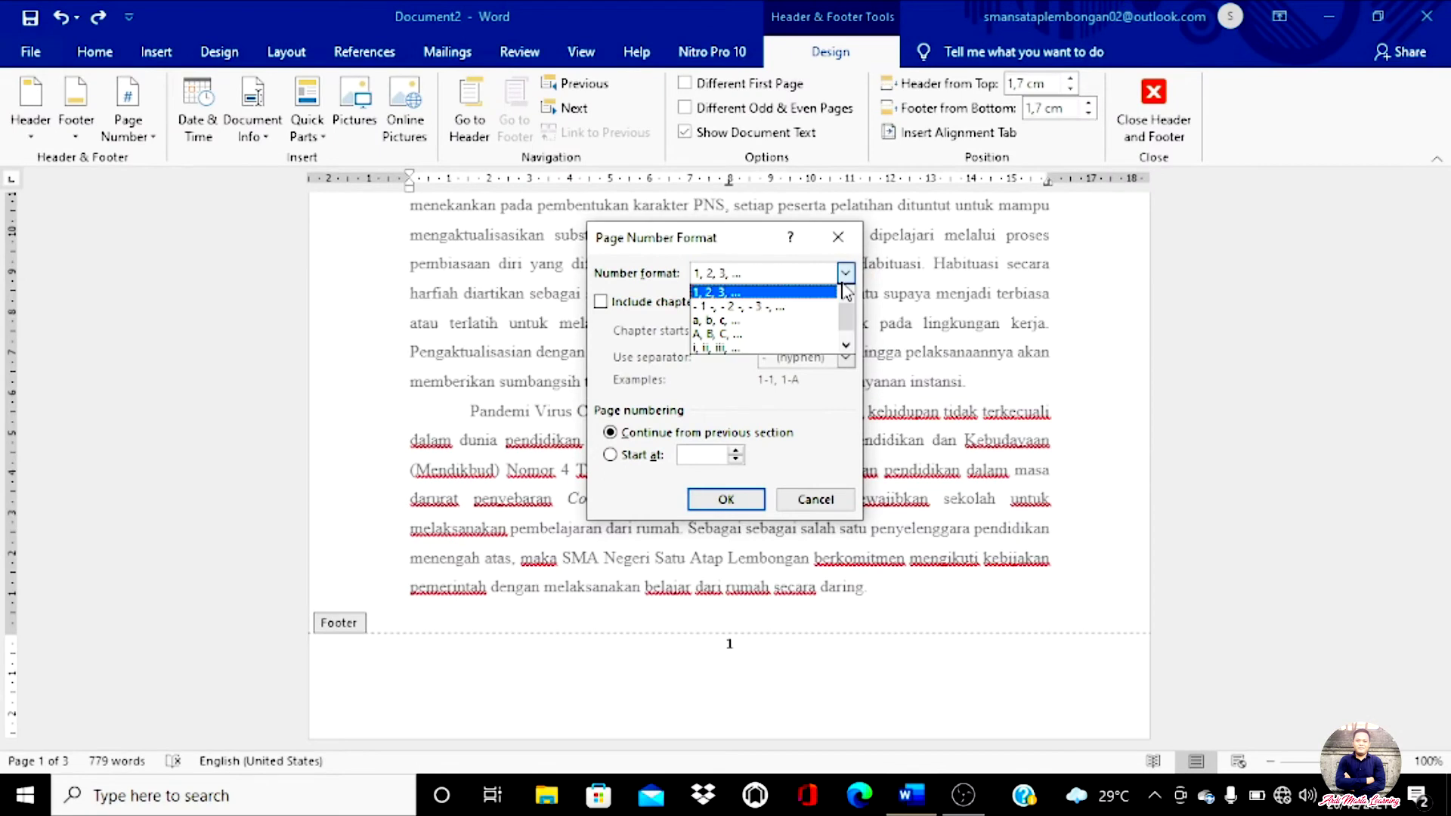
{"action": "mouse_move", "coordinate": [844, 310]}
{"action": "left_mouse_down"}
{"action": "mouse_move", "coordinate": [848, 346]}
{"action": "mouse_move", "coordinate": [854, 302]}
{"action": "left_mouse_up"}
{"action": "left_click_drag", "start_coordinate": [855, 302], "coordinate": [847, 322]}
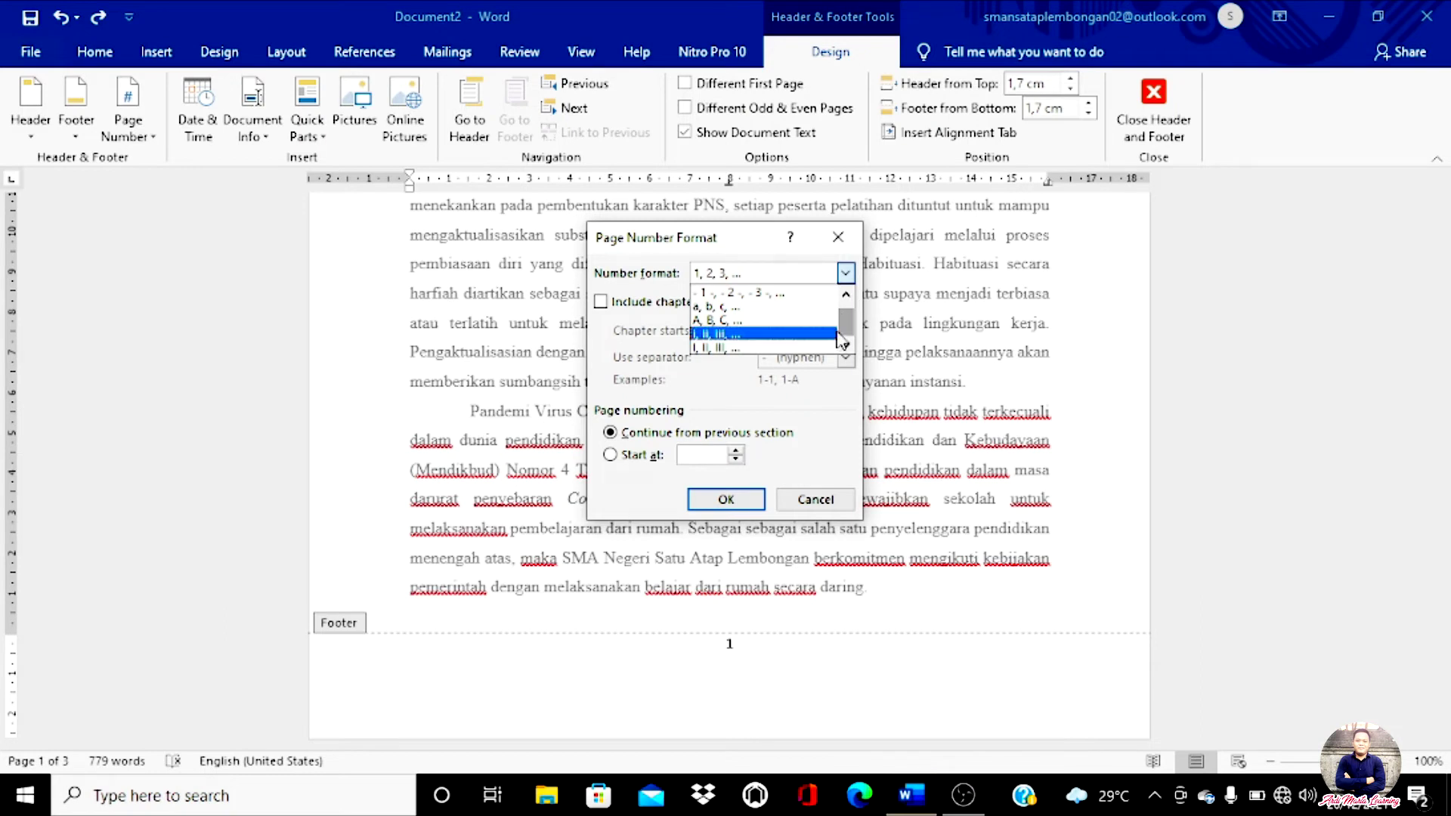
{"action": "left_click", "coordinate": [713, 337]}
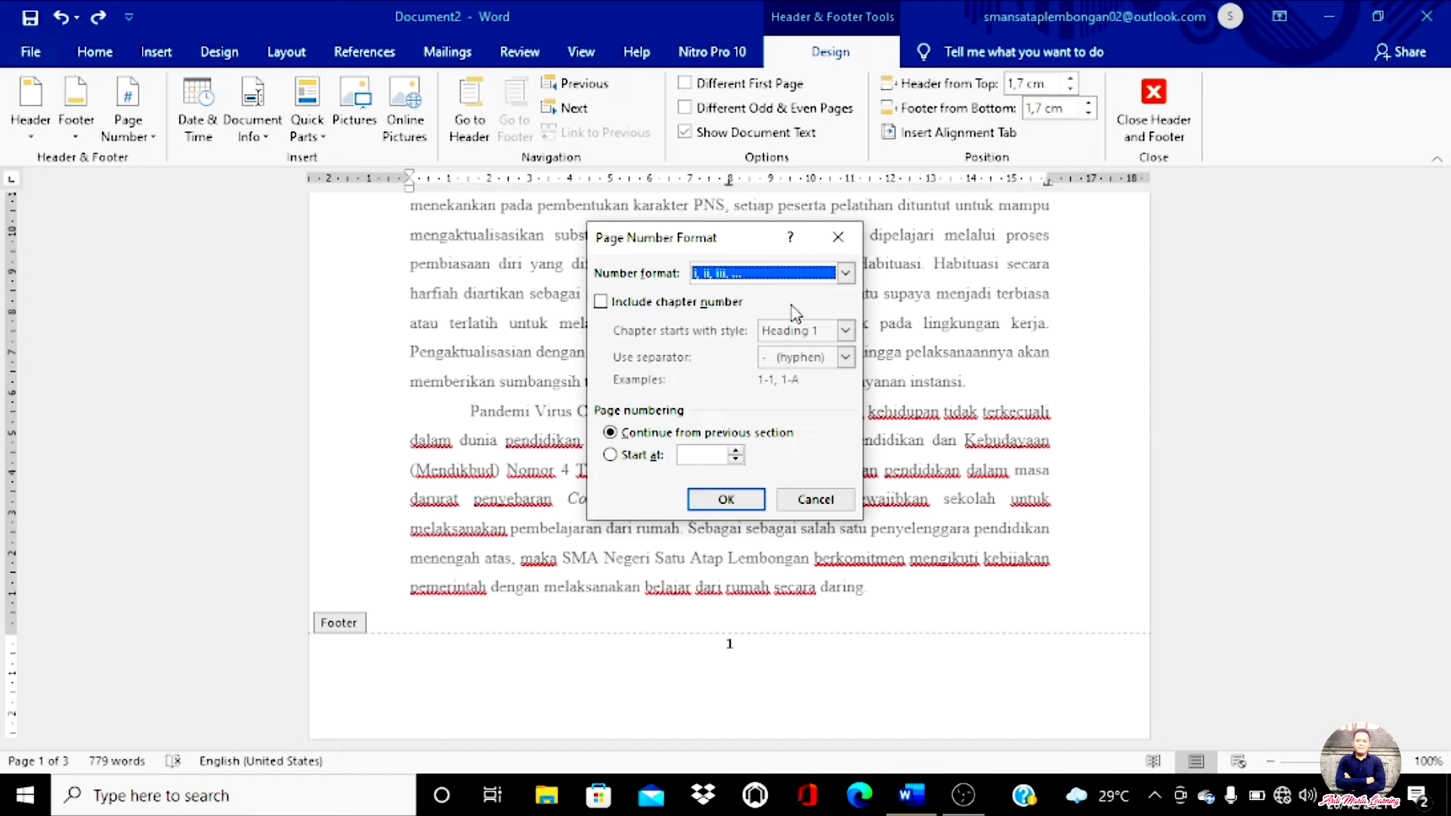
{"action": "left_click", "coordinate": [726, 500]}
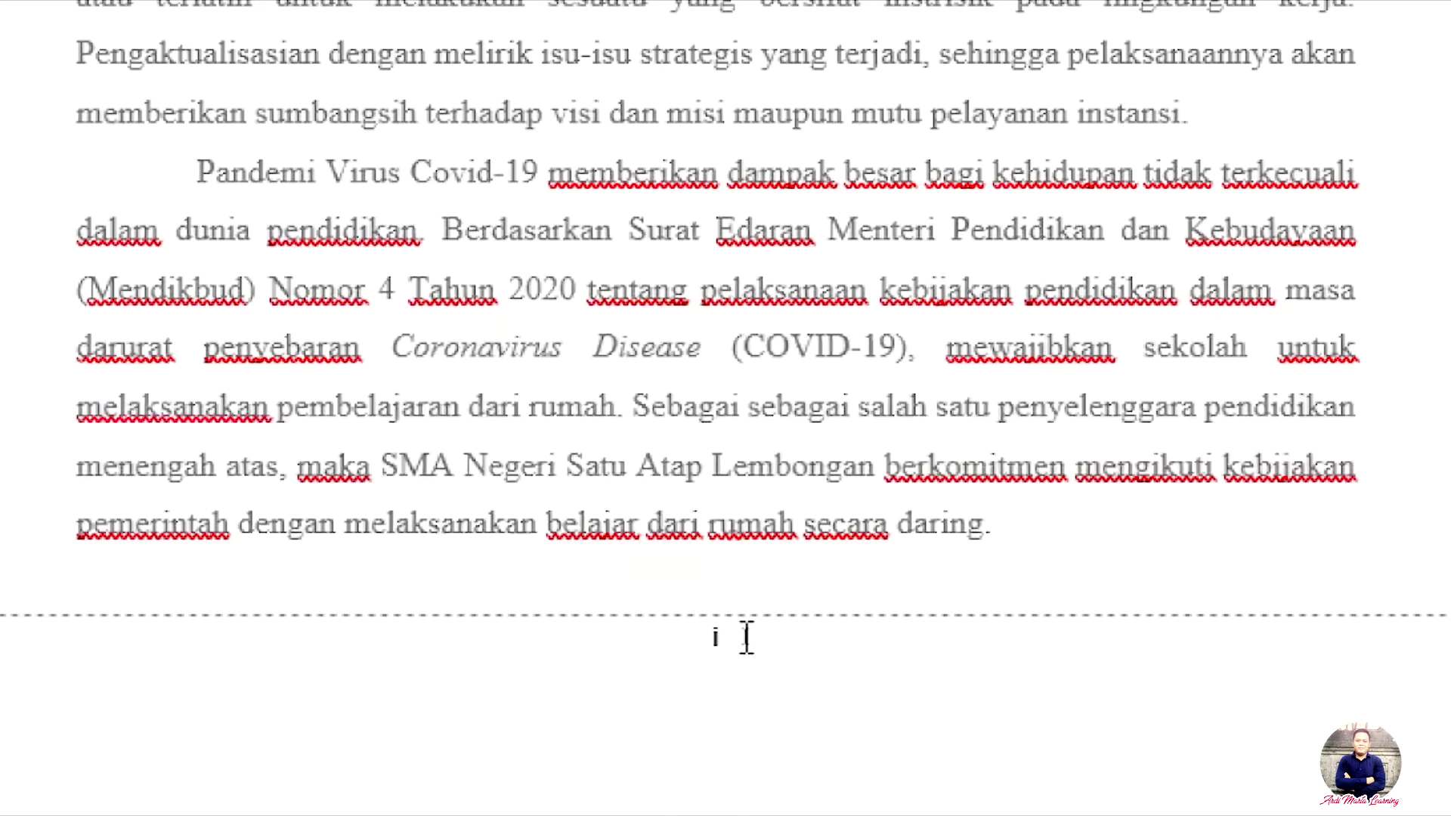
Step: Check that the page 2 and 3 footers read ii and iii, then close footer editing
{"action": "scroll", "coordinate": [736, 639], "scroll_direction": "down", "scroll_amount": 5}
{"action": "scroll", "coordinate": [724, 638], "scroll_direction": "down", "scroll_amount": 10}
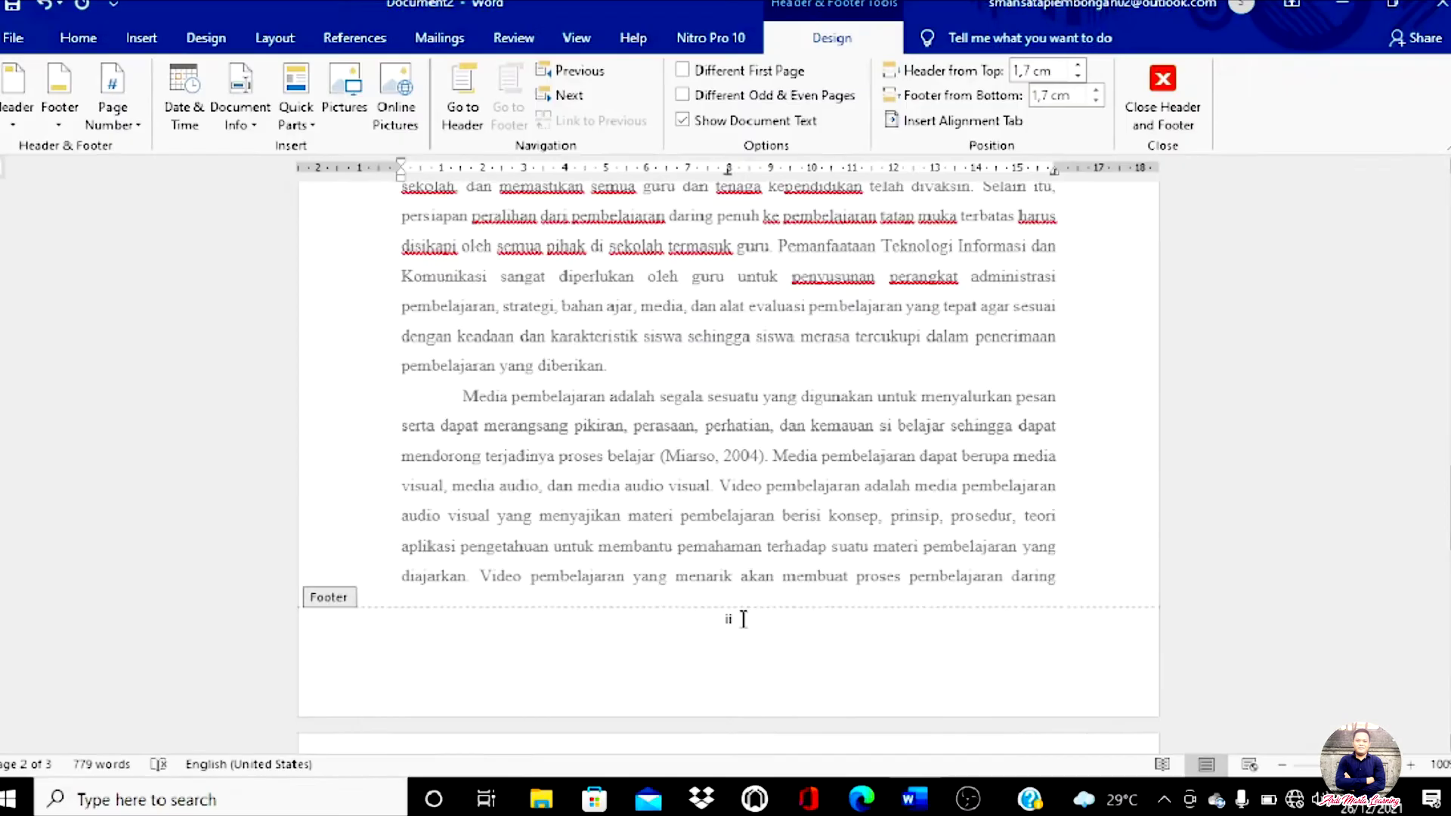
{"action": "scroll", "coordinate": [745, 605], "scroll_direction": "down", "scroll_amount": 10}
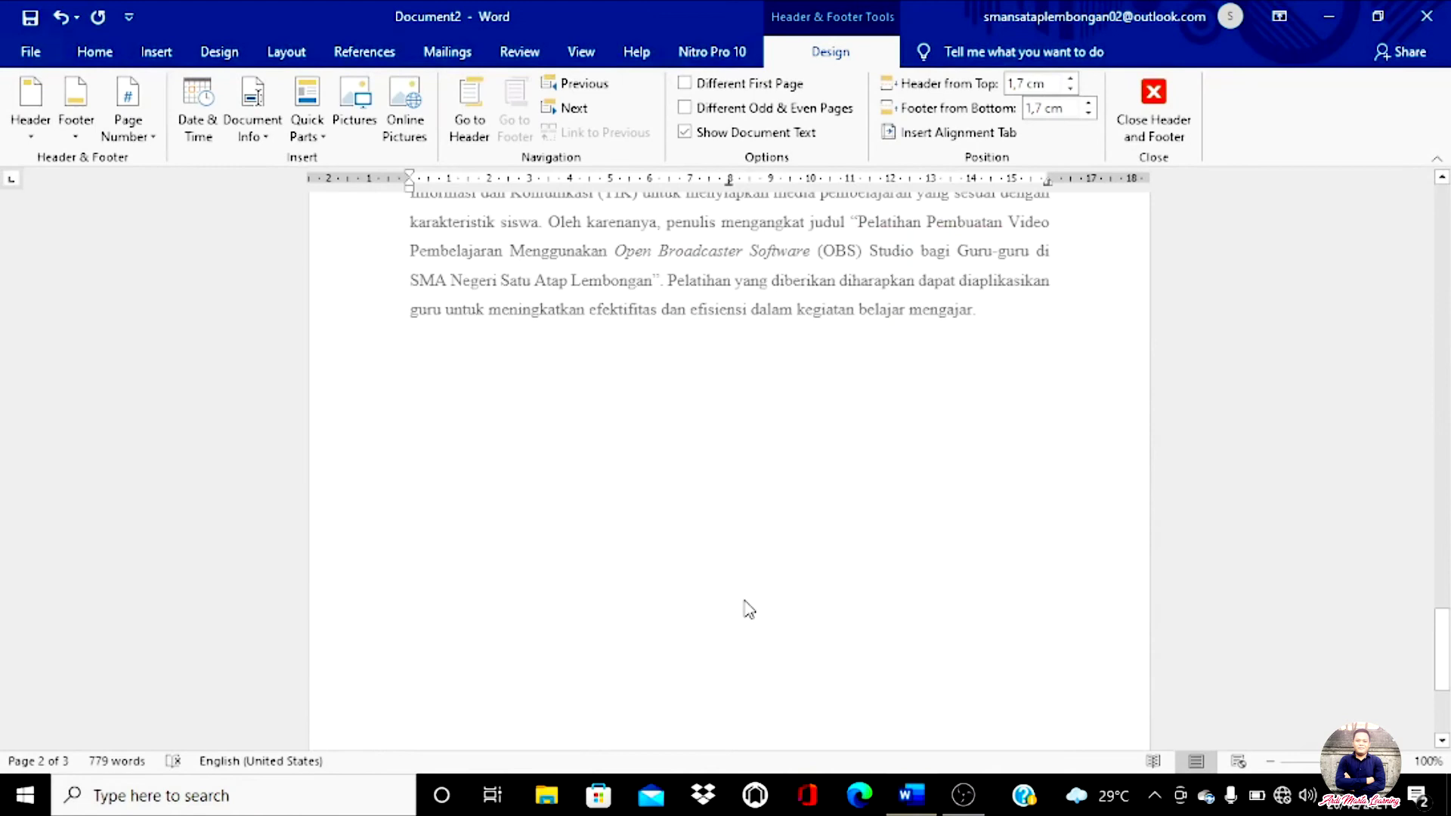
{"action": "scroll", "coordinate": [749, 610], "scroll_direction": "down", "scroll_amount": 5}
{"action": "scroll", "coordinate": [749, 634], "scroll_direction": "up", "scroll_amount": 10}
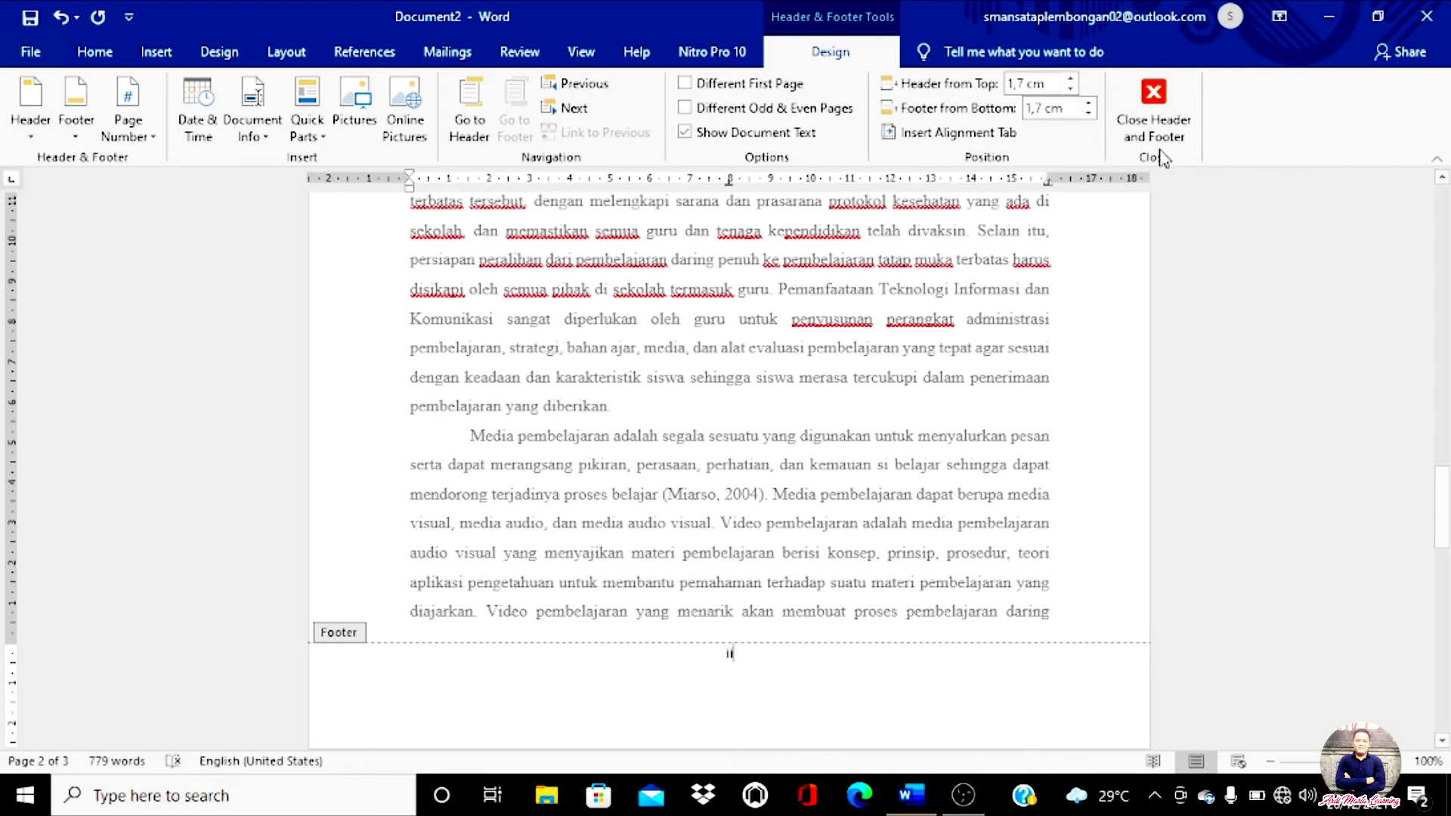
{"action": "left_click", "coordinate": [1153, 106]}
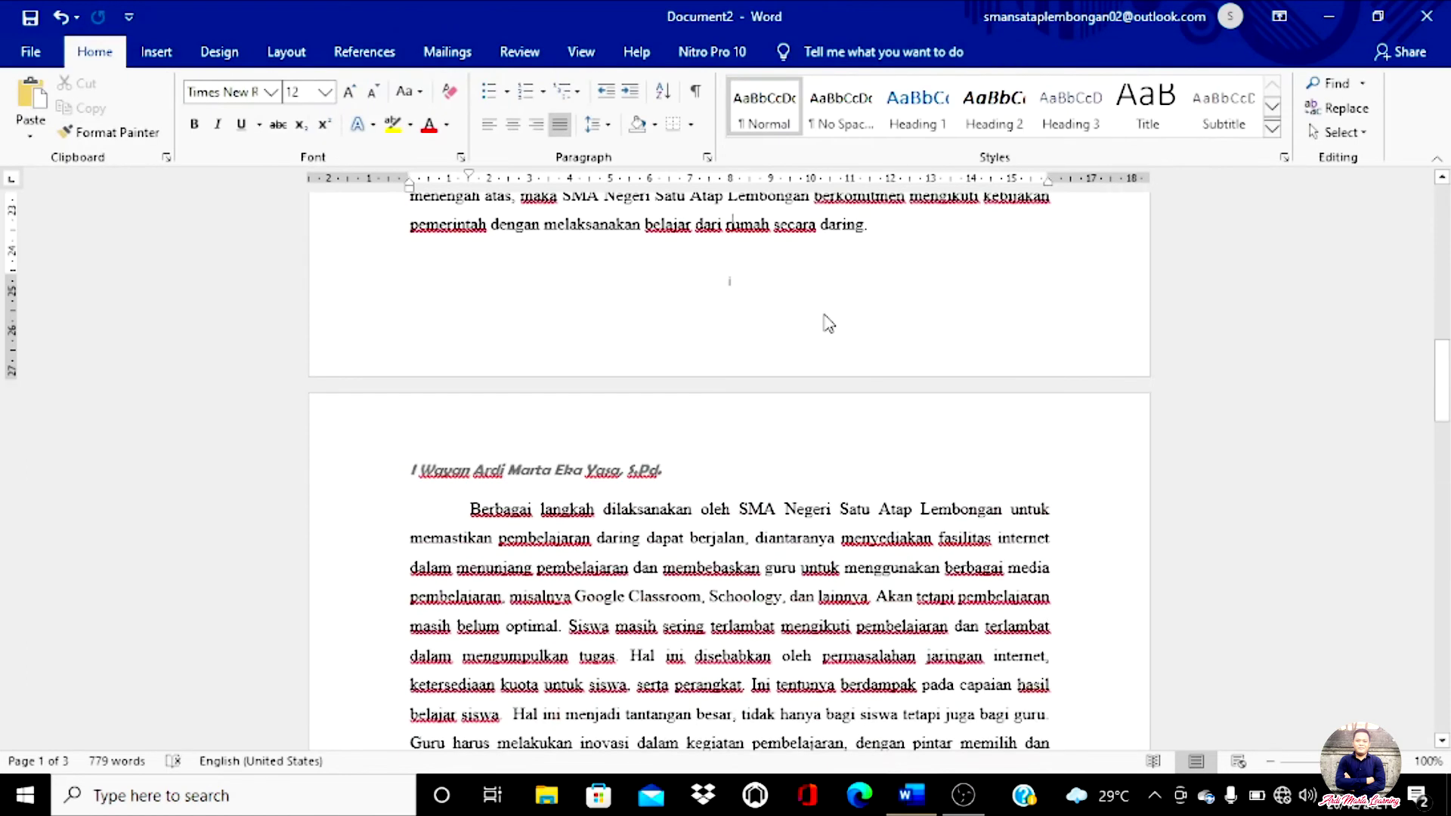
Step: Return to page 1 and place the insertion point in its last body line
{"action": "scroll", "coordinate": [831, 303], "scroll_direction": "up", "scroll_amount": 3}
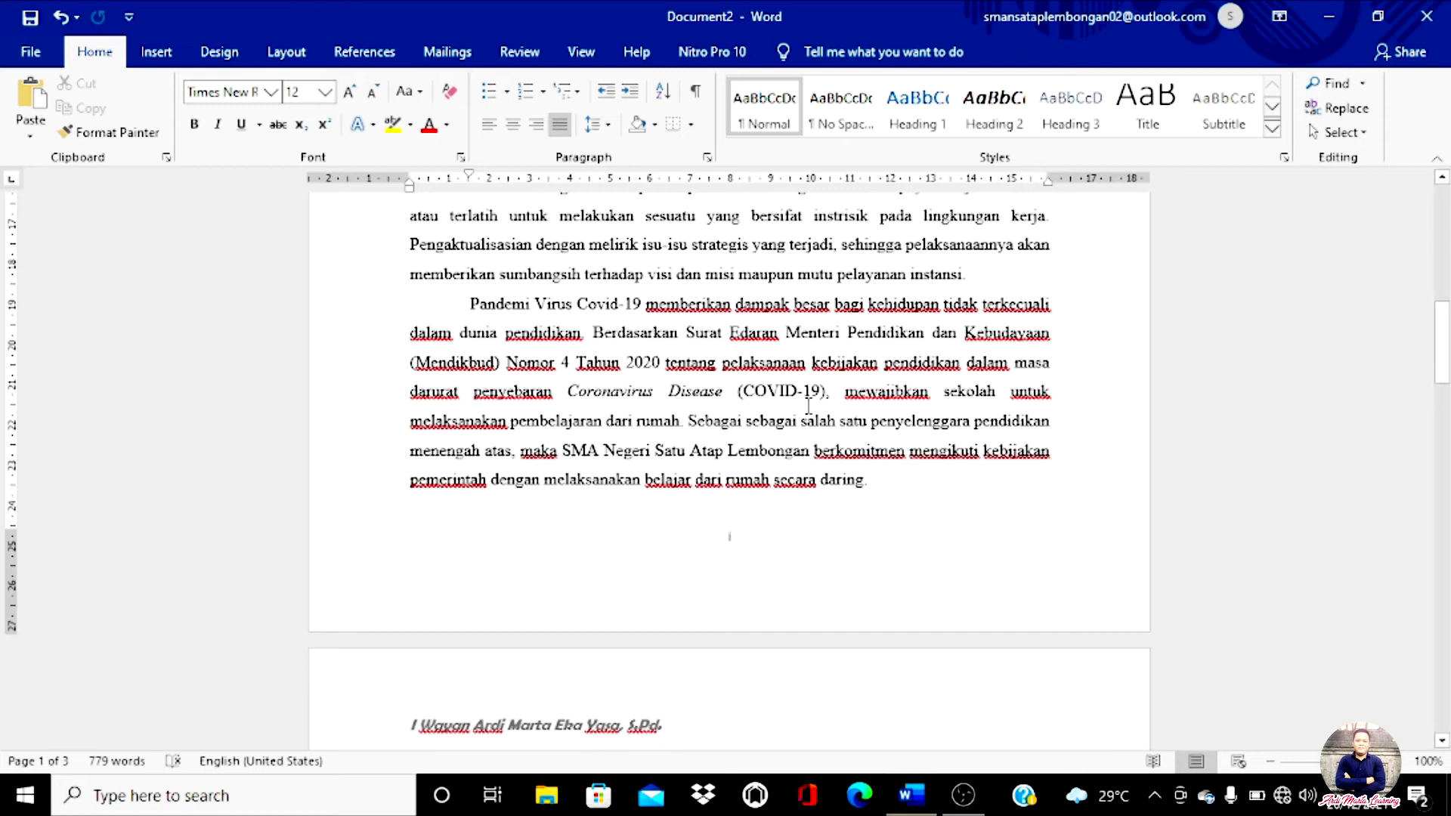
{"action": "scroll", "coordinate": [760, 488], "scroll_direction": "up", "scroll_amount": 9}
{"action": "scroll", "coordinate": [759, 487], "scroll_direction": "up", "scroll_amount": 3}
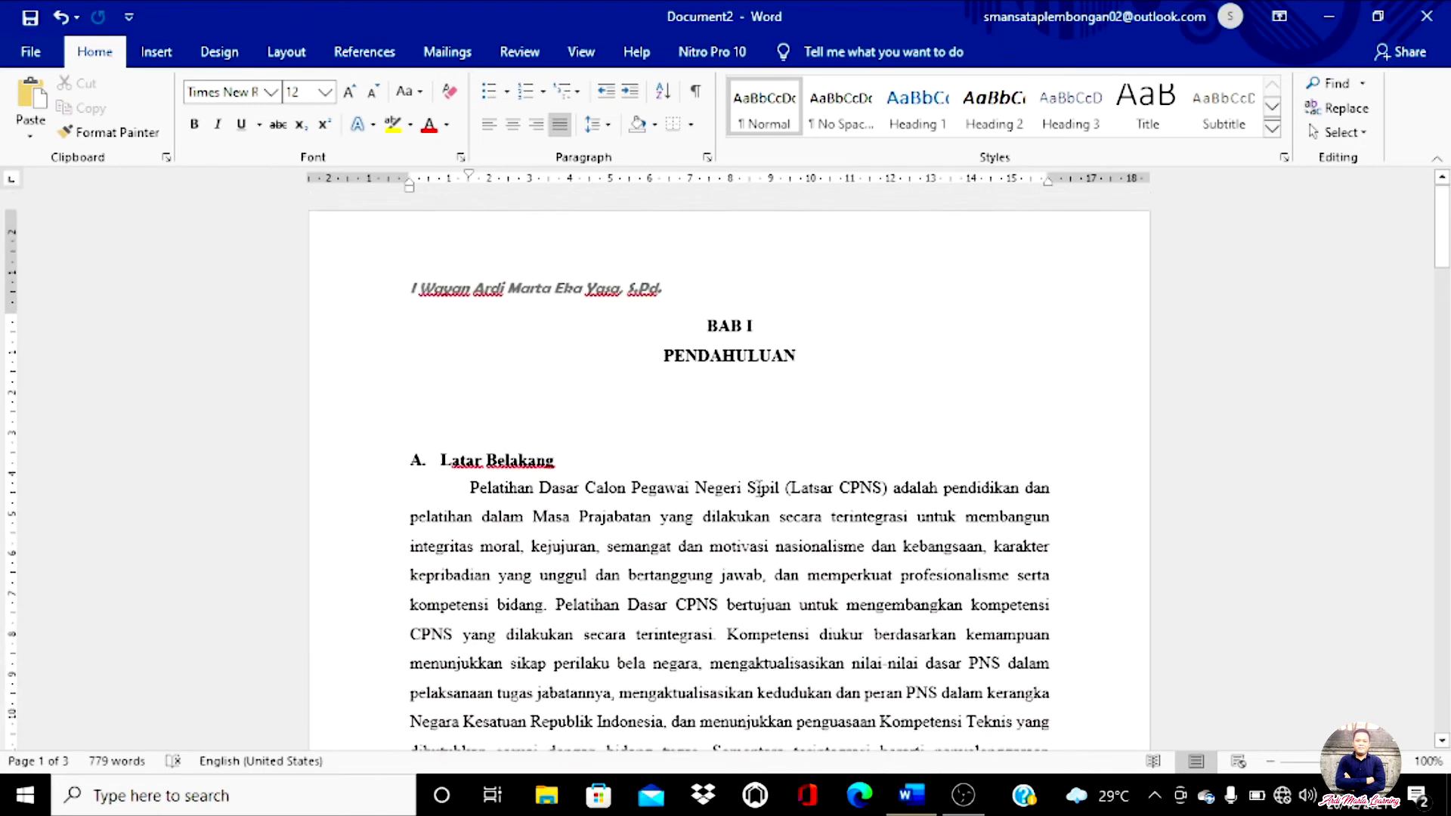
{"action": "scroll", "coordinate": [759, 490], "scroll_direction": "down", "scroll_amount": 6}
{"action": "scroll", "coordinate": [759, 487], "scroll_direction": "down", "scroll_amount": 5}
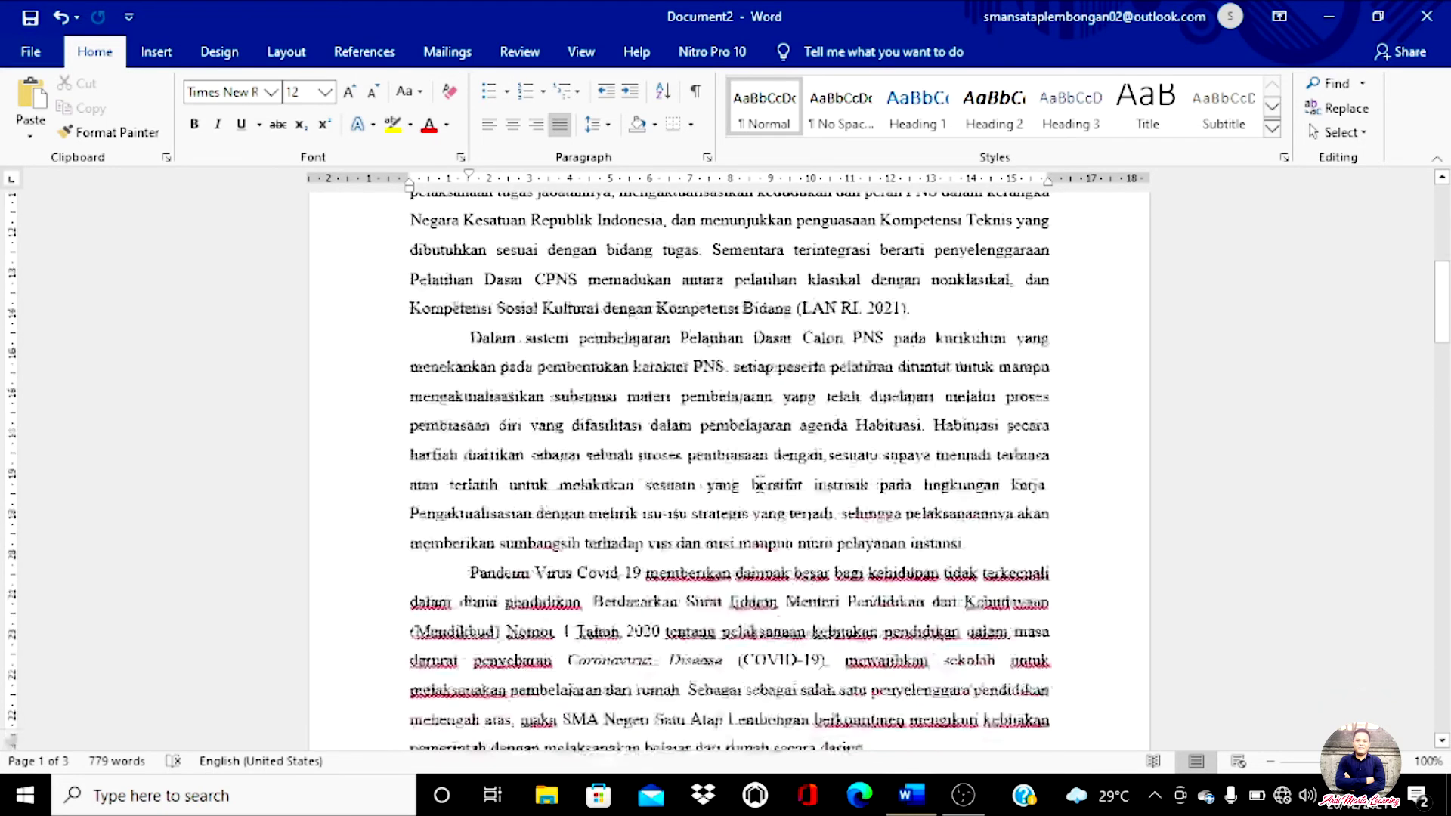
{"action": "left_click", "coordinate": [727, 521]}
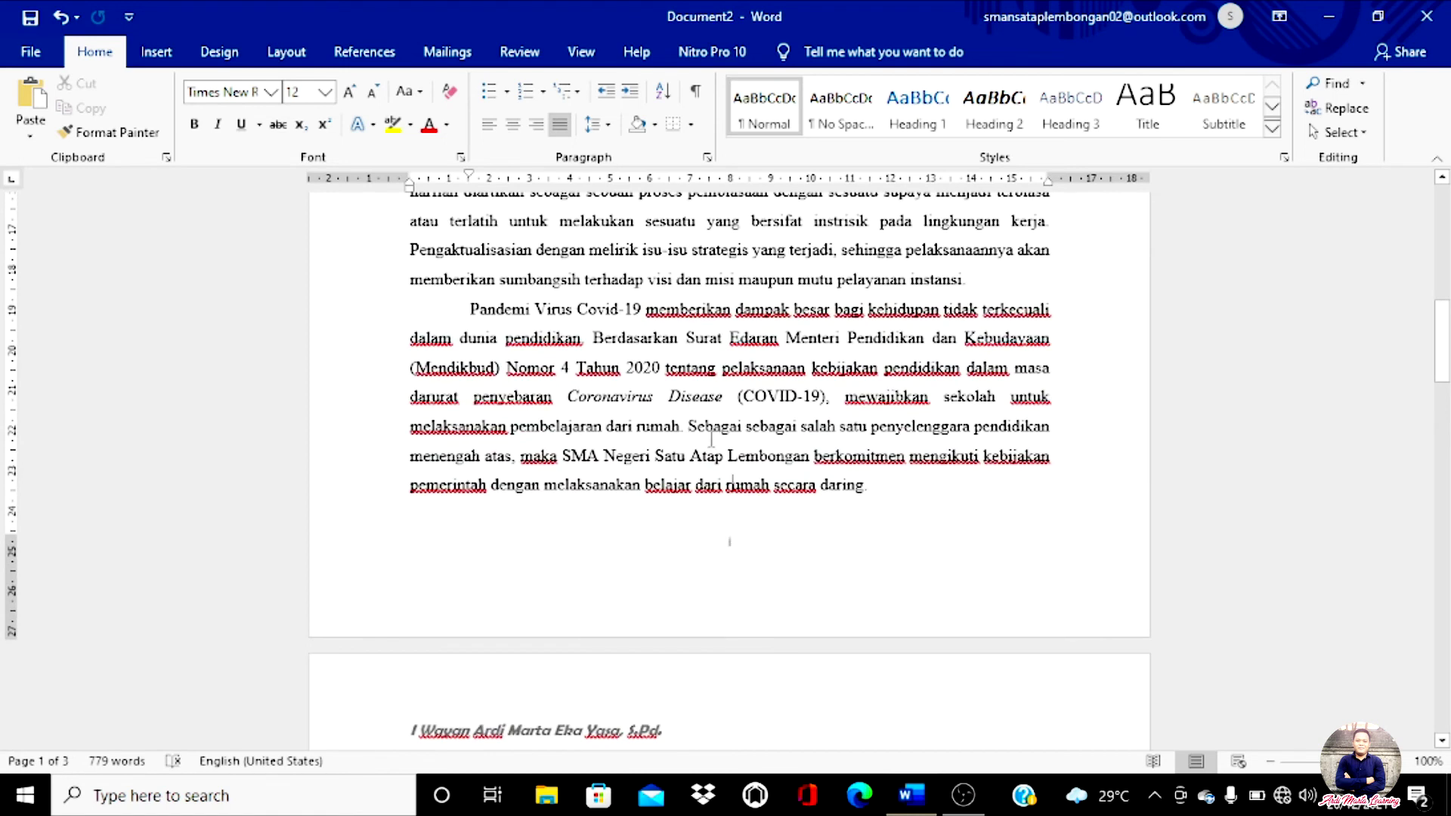
Step: Make the lowercase Roman page numbering start at iii in Format Page Numbers
{"action": "double_click", "coordinate": [737, 560]}
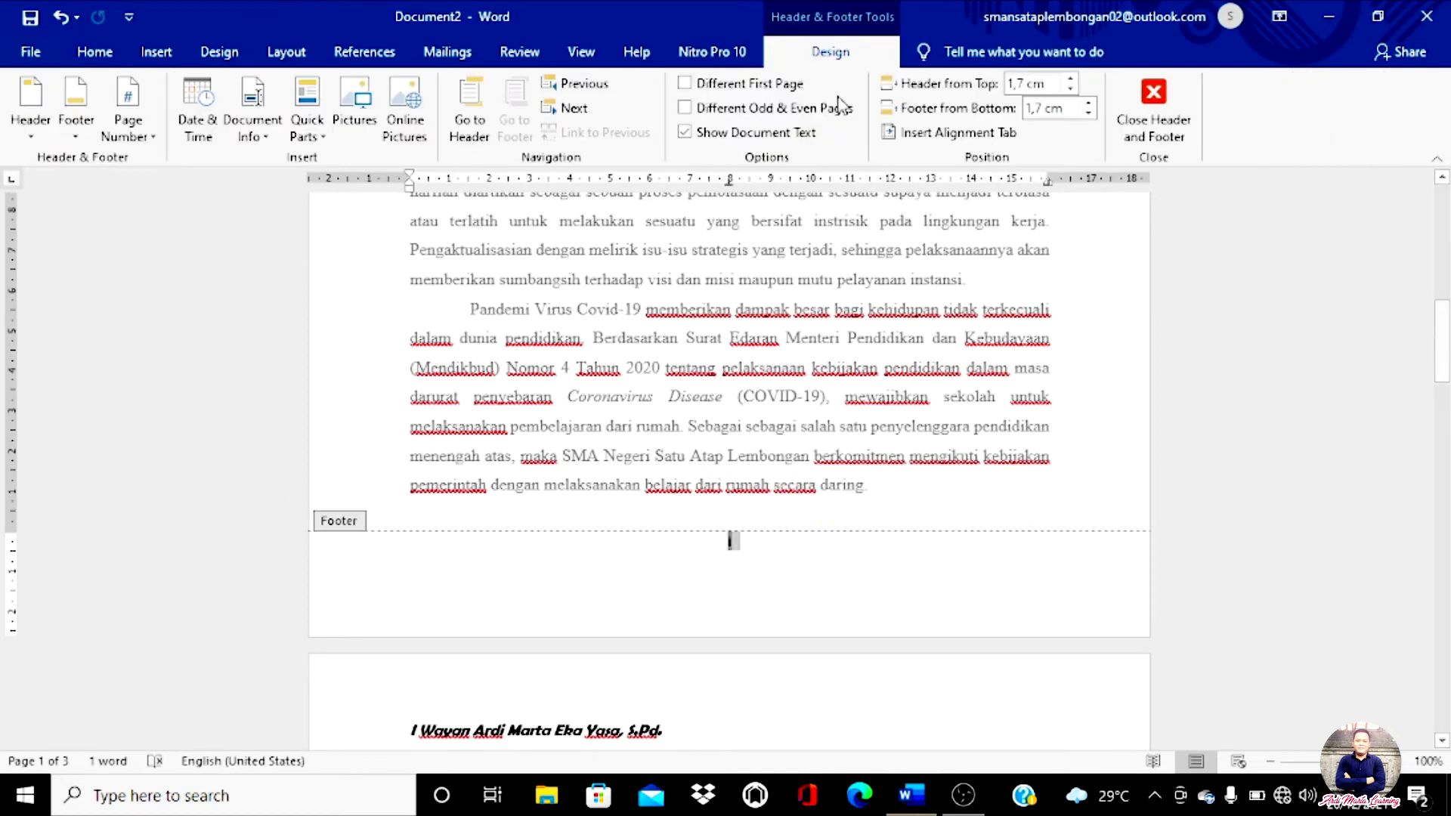
{"action": "left_click", "coordinate": [149, 136]}
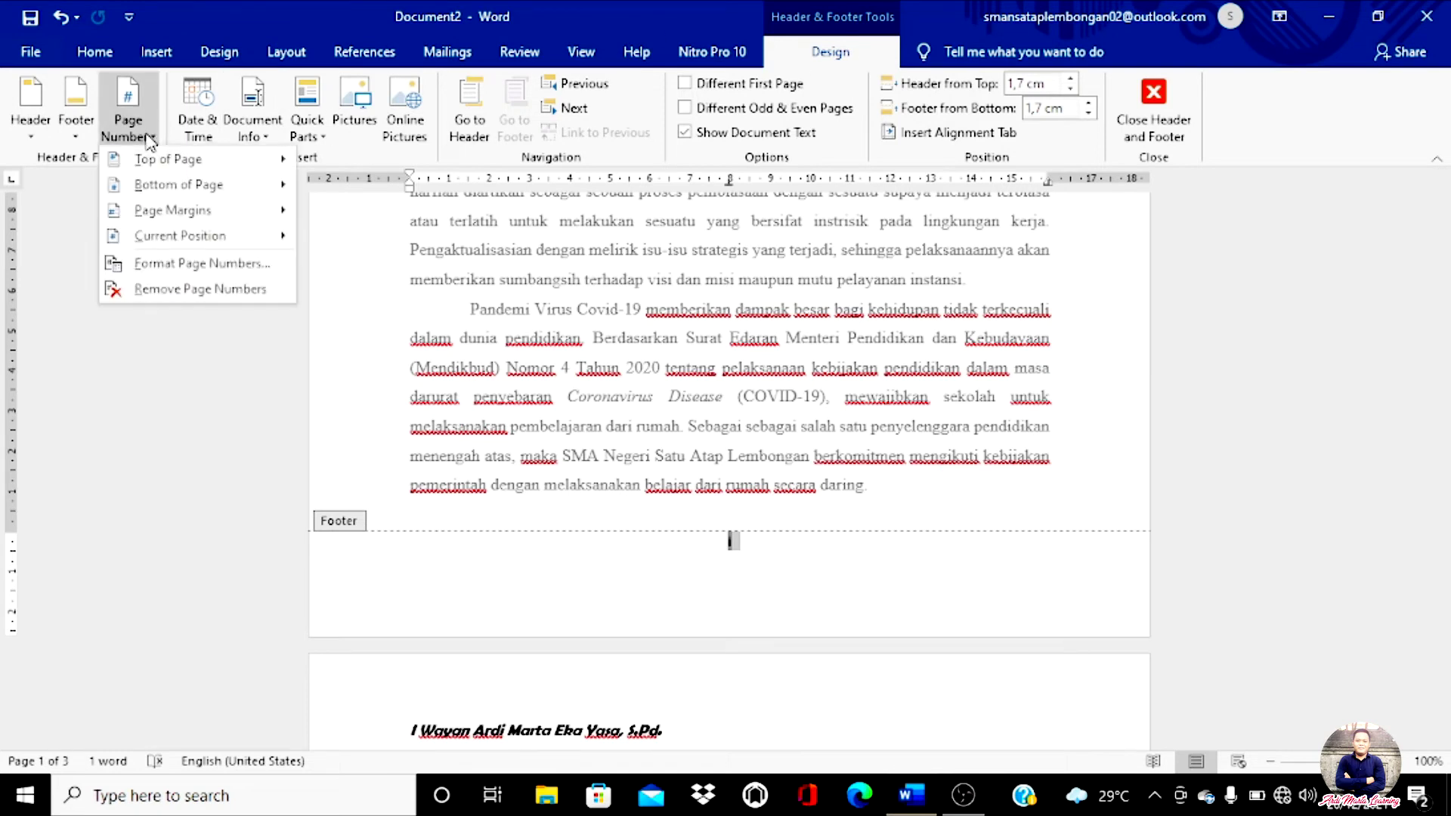
{"action": "left_click", "coordinate": [192, 264]}
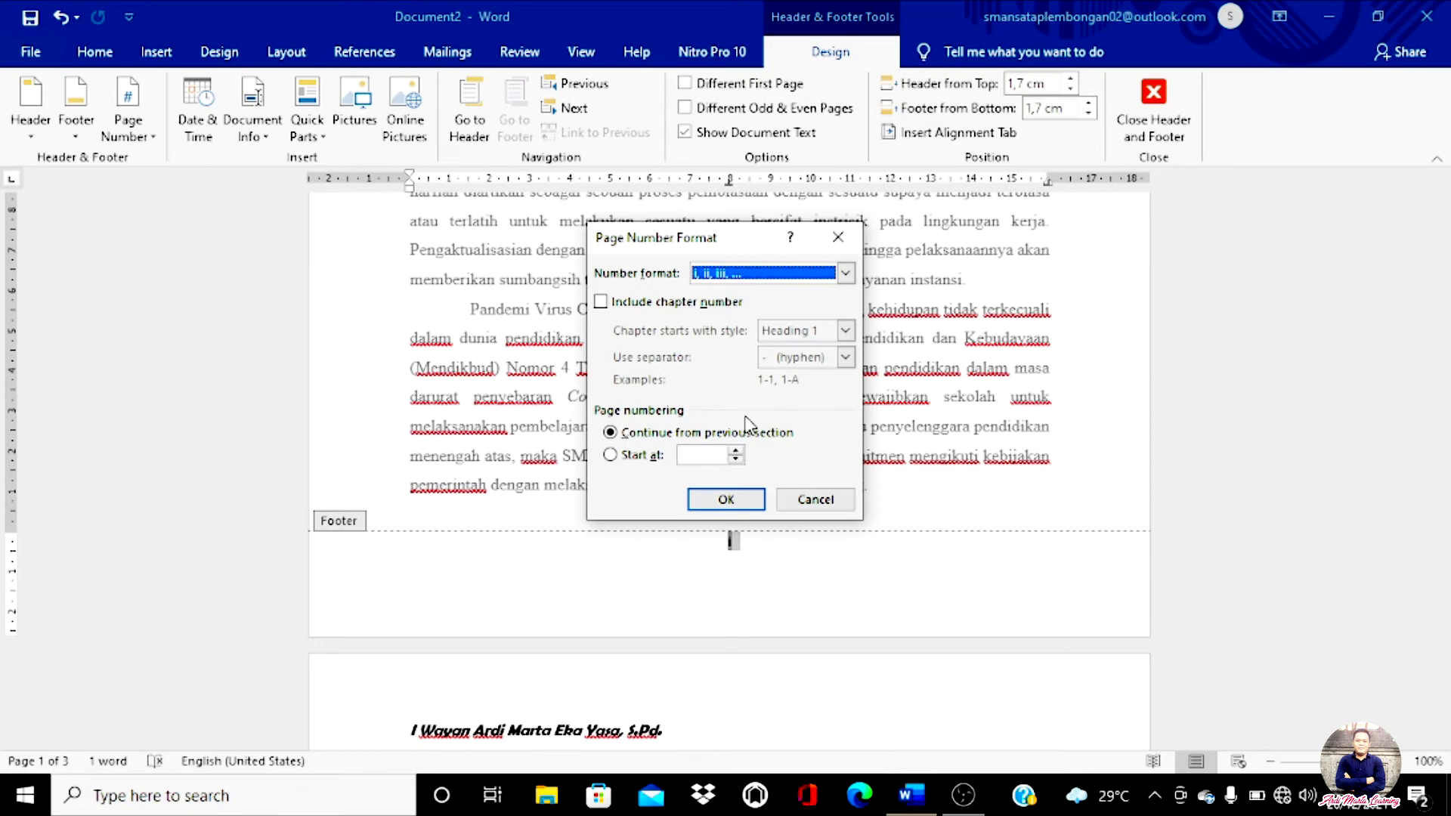
{"action": "left_click", "coordinate": [610, 456]}
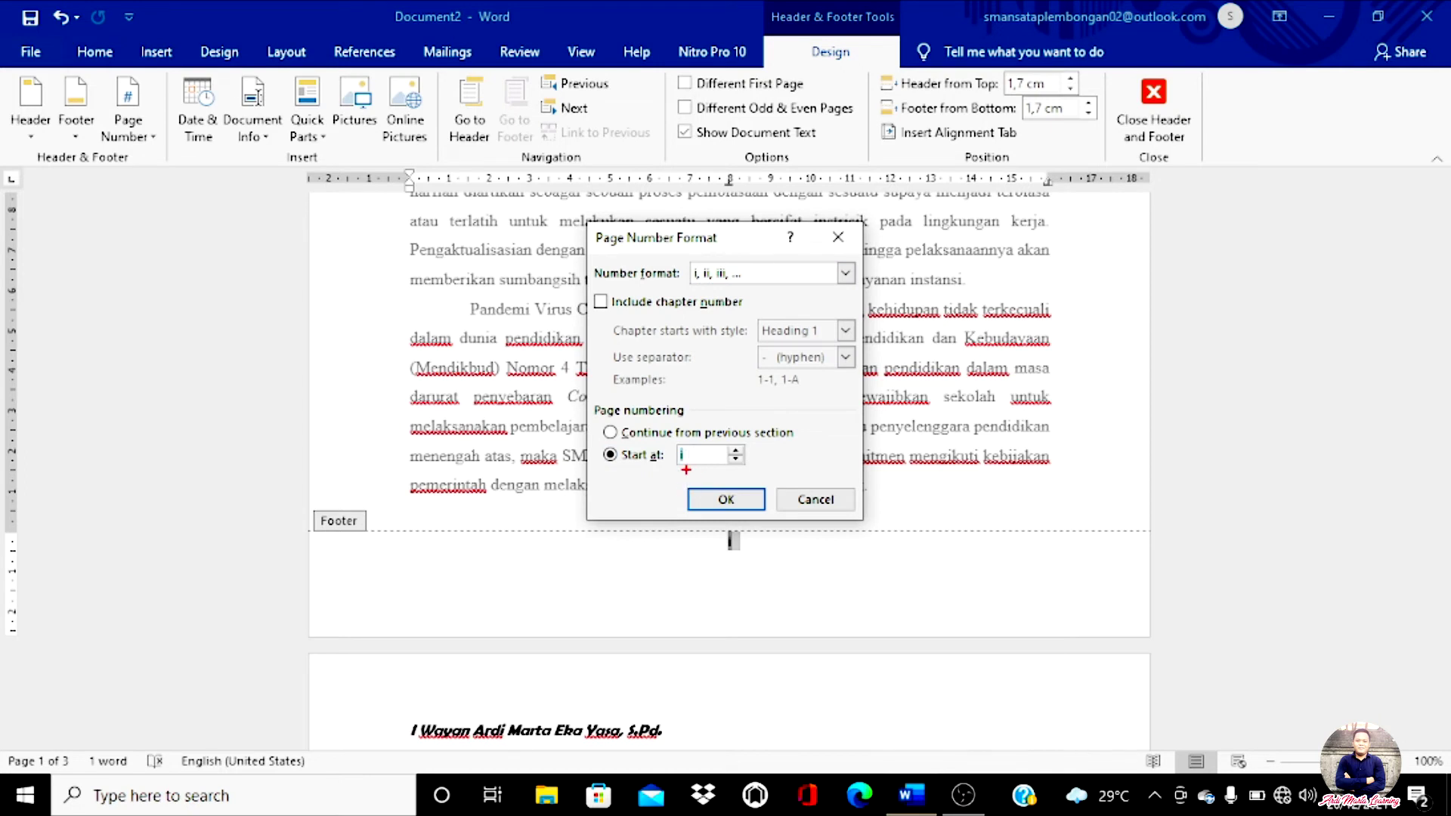
{"action": "mouse_move", "coordinate": [702, 469]}
{"action": "left_mouse_down"}
{"action": "mouse_move", "coordinate": [665, 453]}
{"action": "mouse_move", "coordinate": [694, 441]}
{"action": "left_mouse_up"}
{"action": "key", "text": "Escape"}
{"action": "left_click", "coordinate": [736, 449]}
{"action": "left_click", "coordinate": [736, 450]}
{"action": "left_click", "coordinate": [725, 499]}
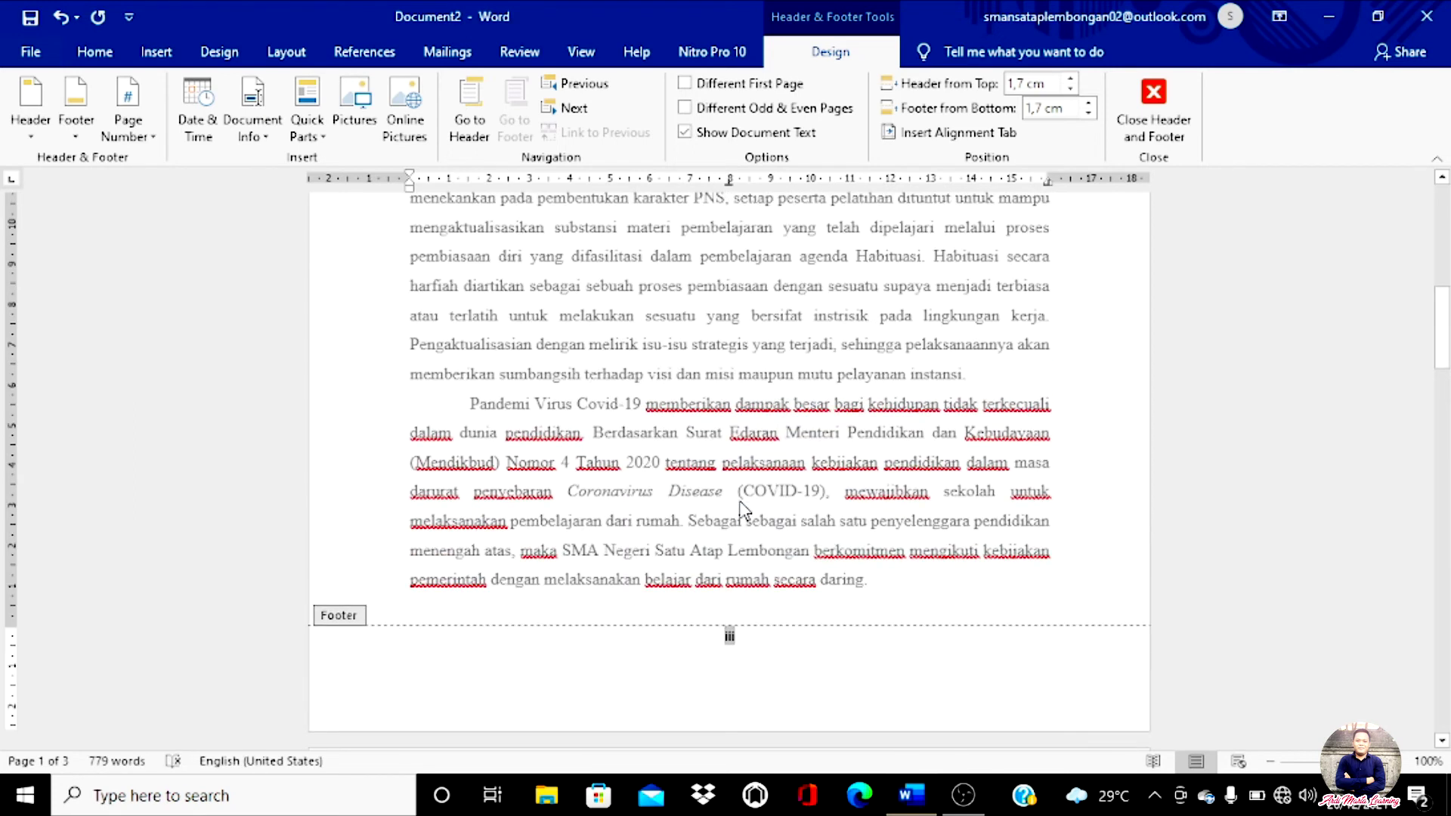
Step: Check that the three page footers read iii, iv and v, then close footer editing
{"action": "scroll", "coordinate": [741, 510], "scroll_direction": "up", "scroll_amount": 8}
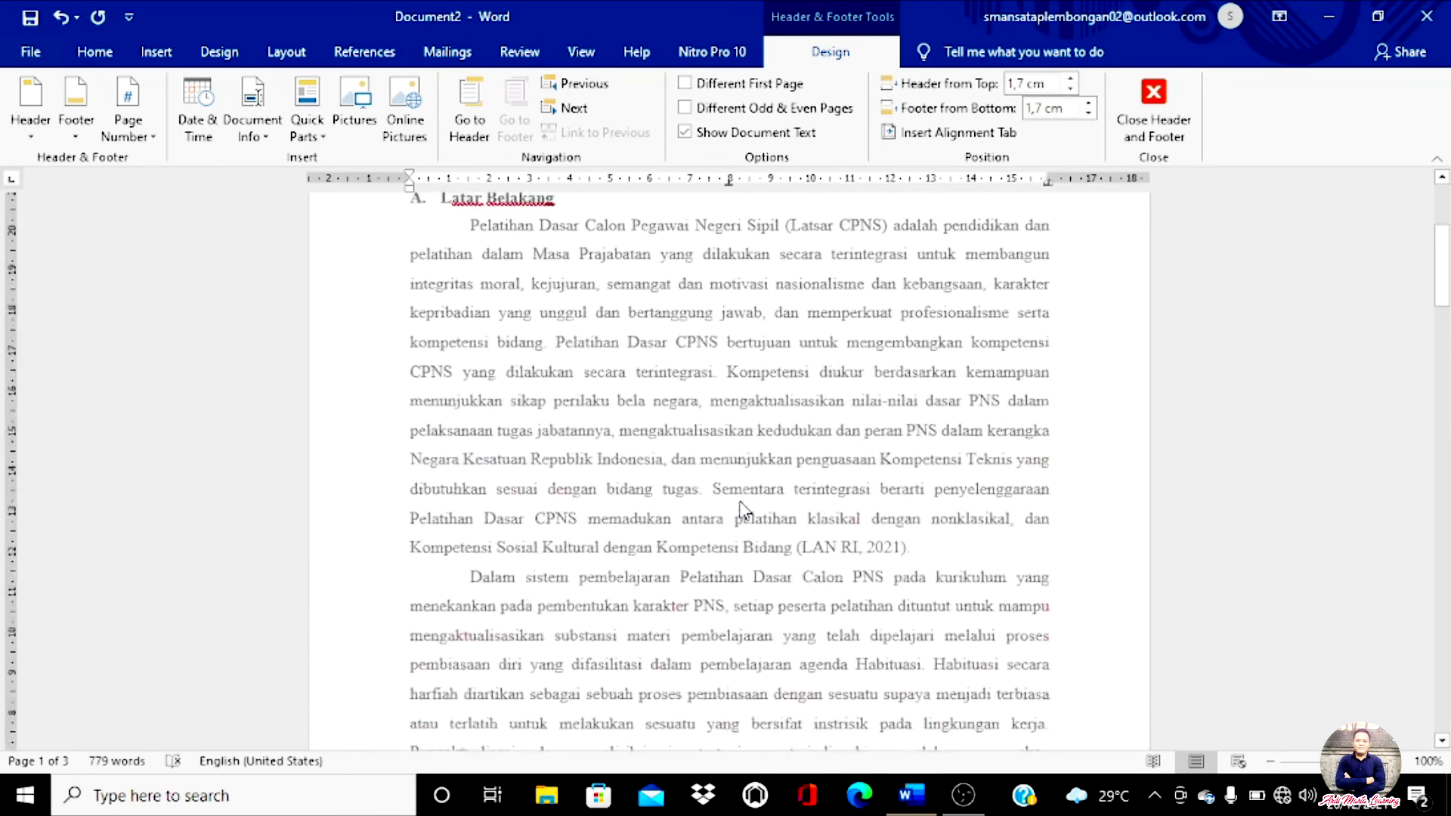
{"action": "scroll", "coordinate": [741, 510], "scroll_direction": "down", "scroll_amount": 8}
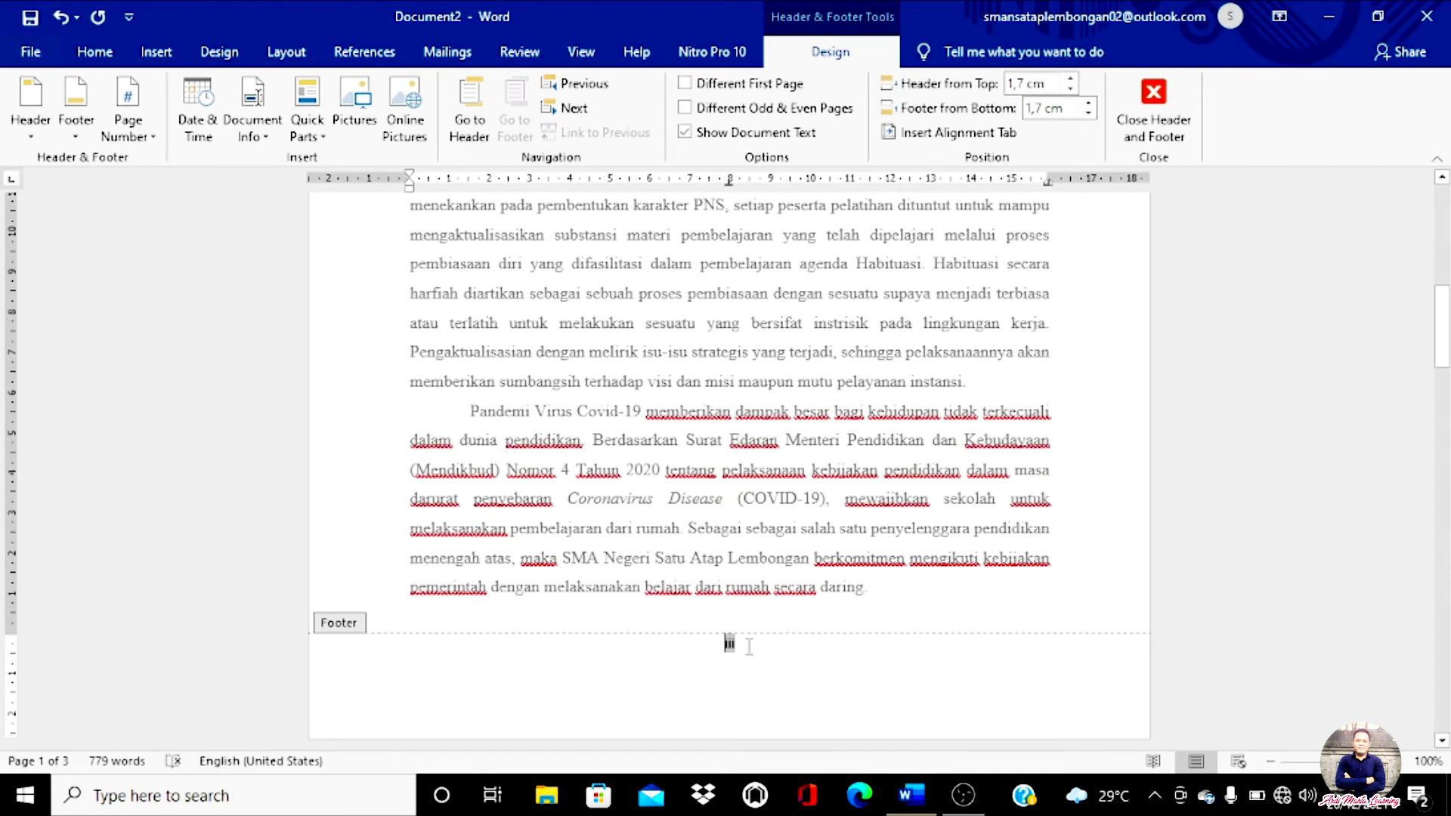
{"action": "double_click", "coordinate": [730, 643]}
{"action": "scroll", "coordinate": [707, 657], "scroll_direction": "down", "scroll_amount": 10}
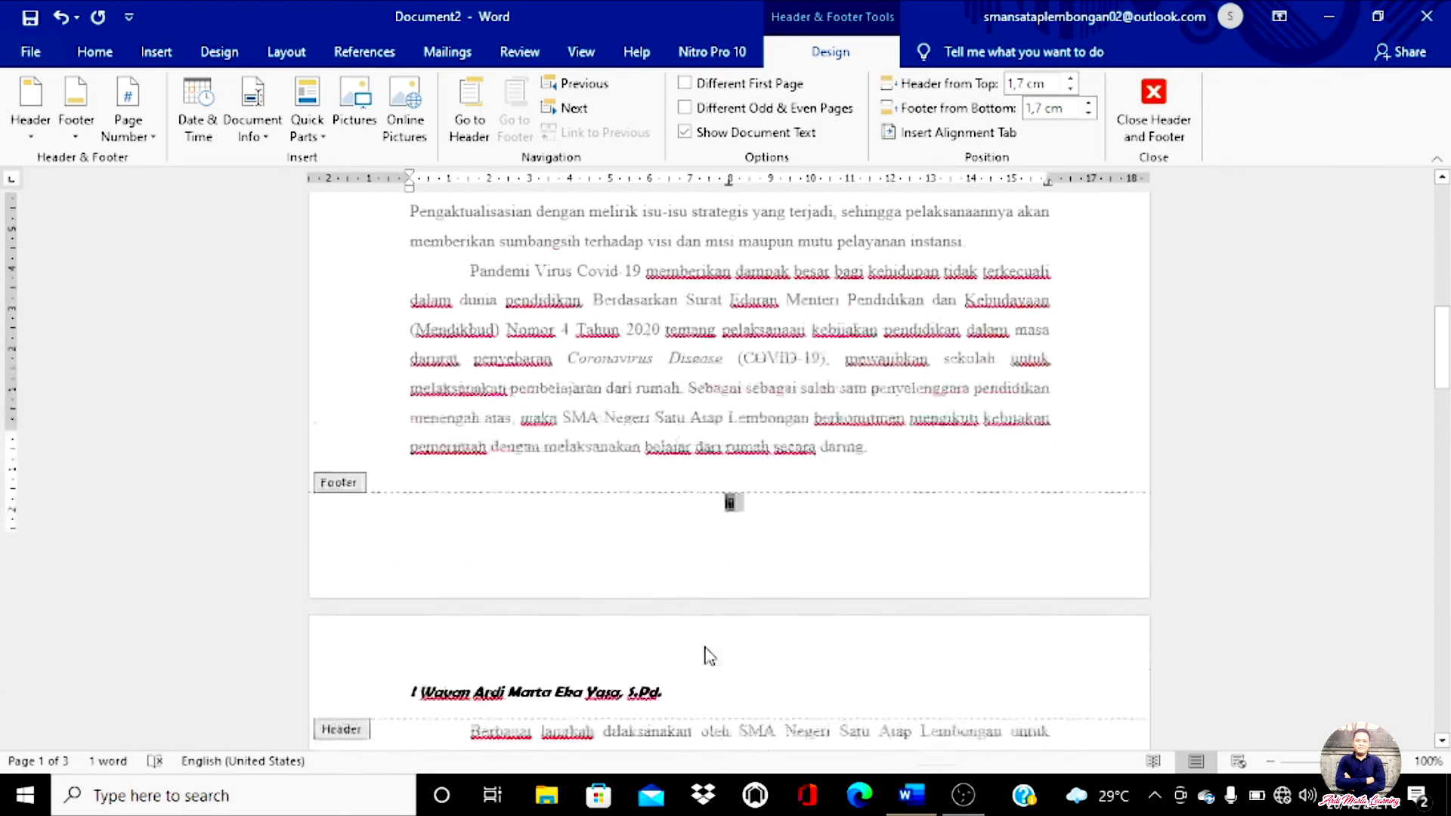
{"action": "scroll", "coordinate": [707, 666], "scroll_direction": "down", "scroll_amount": 8}
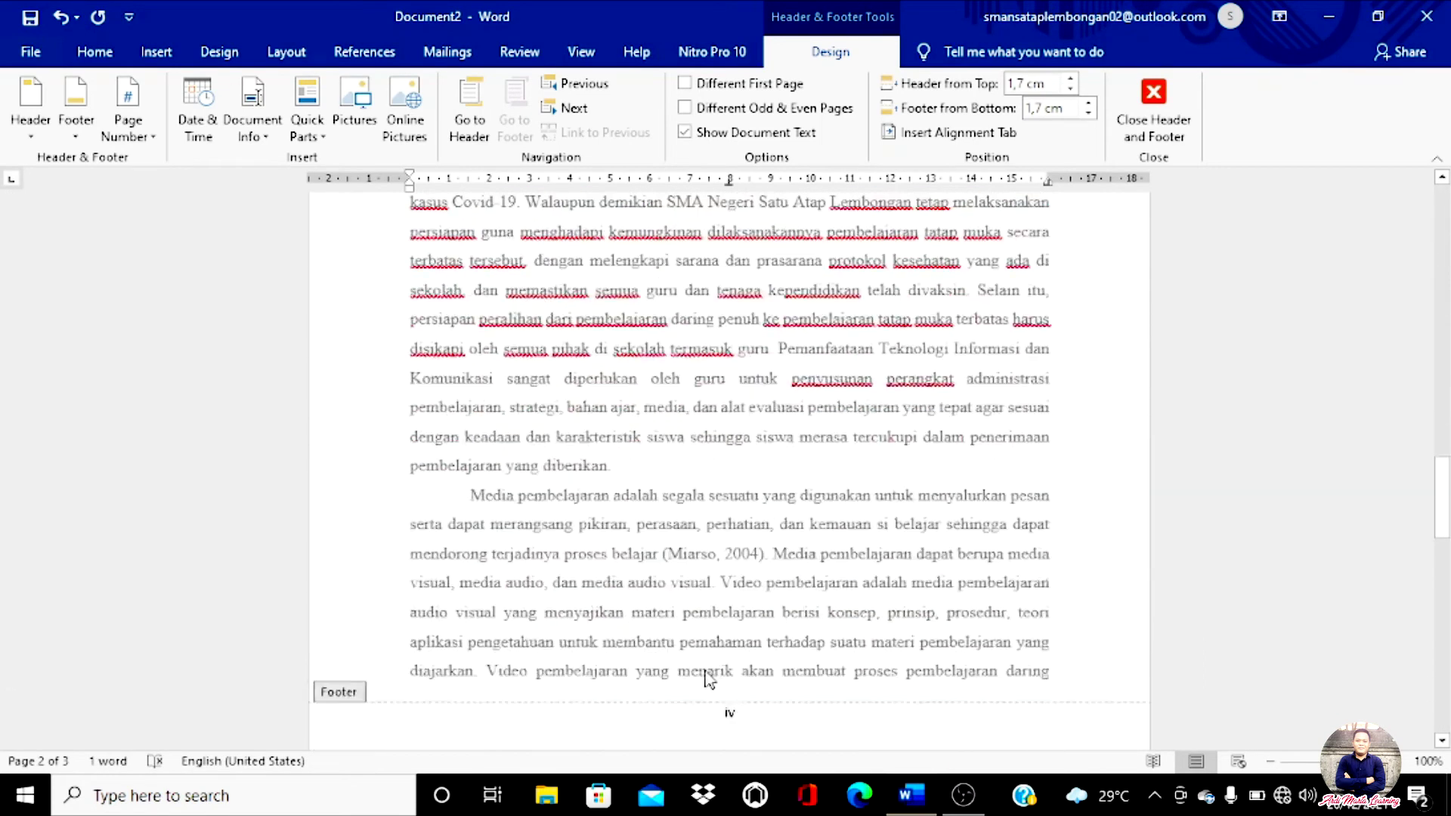
{"action": "left_click", "coordinate": [753, 425]}
{"action": "scroll", "coordinate": [748, 454], "scroll_direction": "down", "scroll_amount": 10}
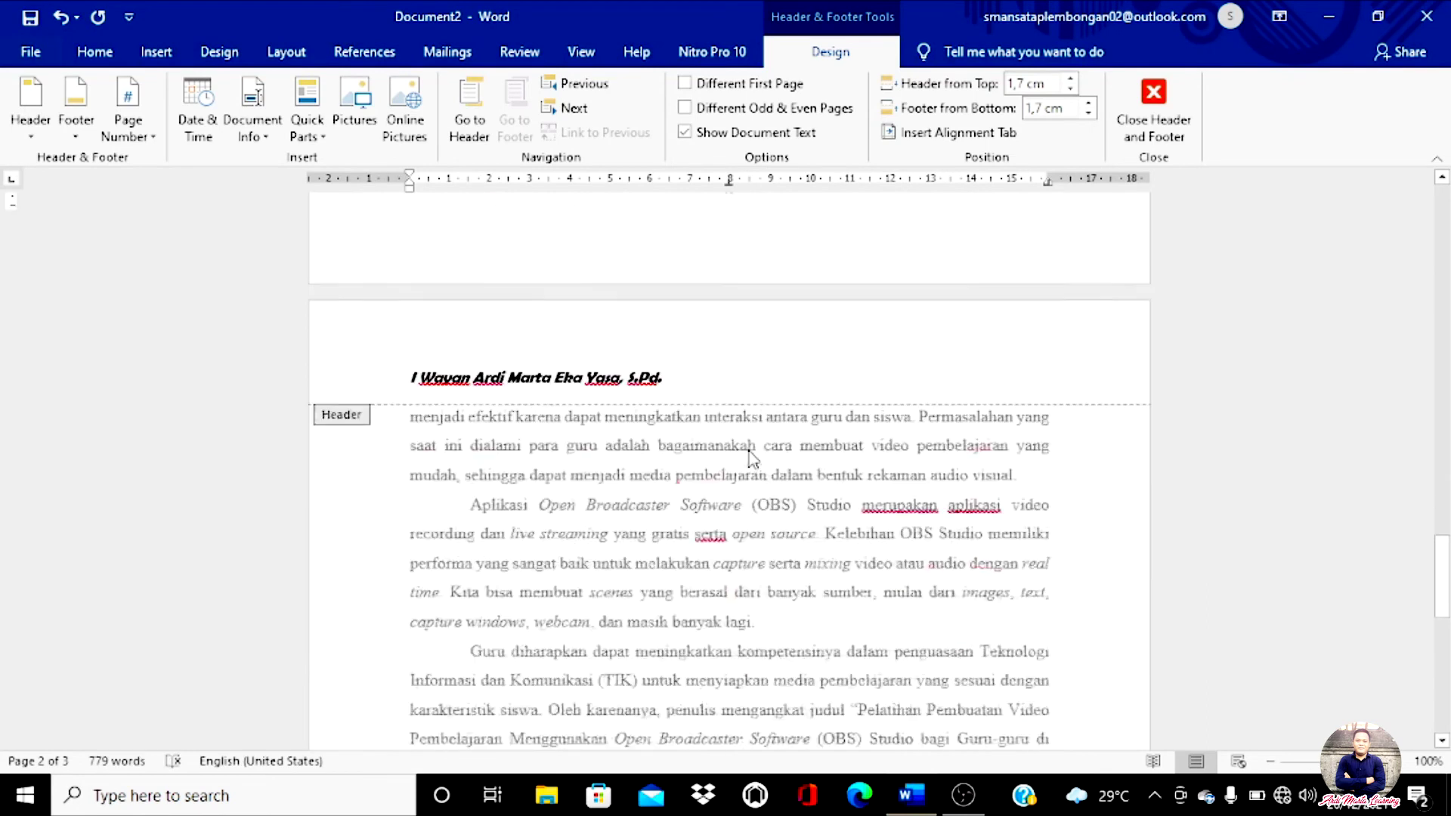
{"action": "scroll", "coordinate": [750, 488], "scroll_direction": "down", "scroll_amount": 5}
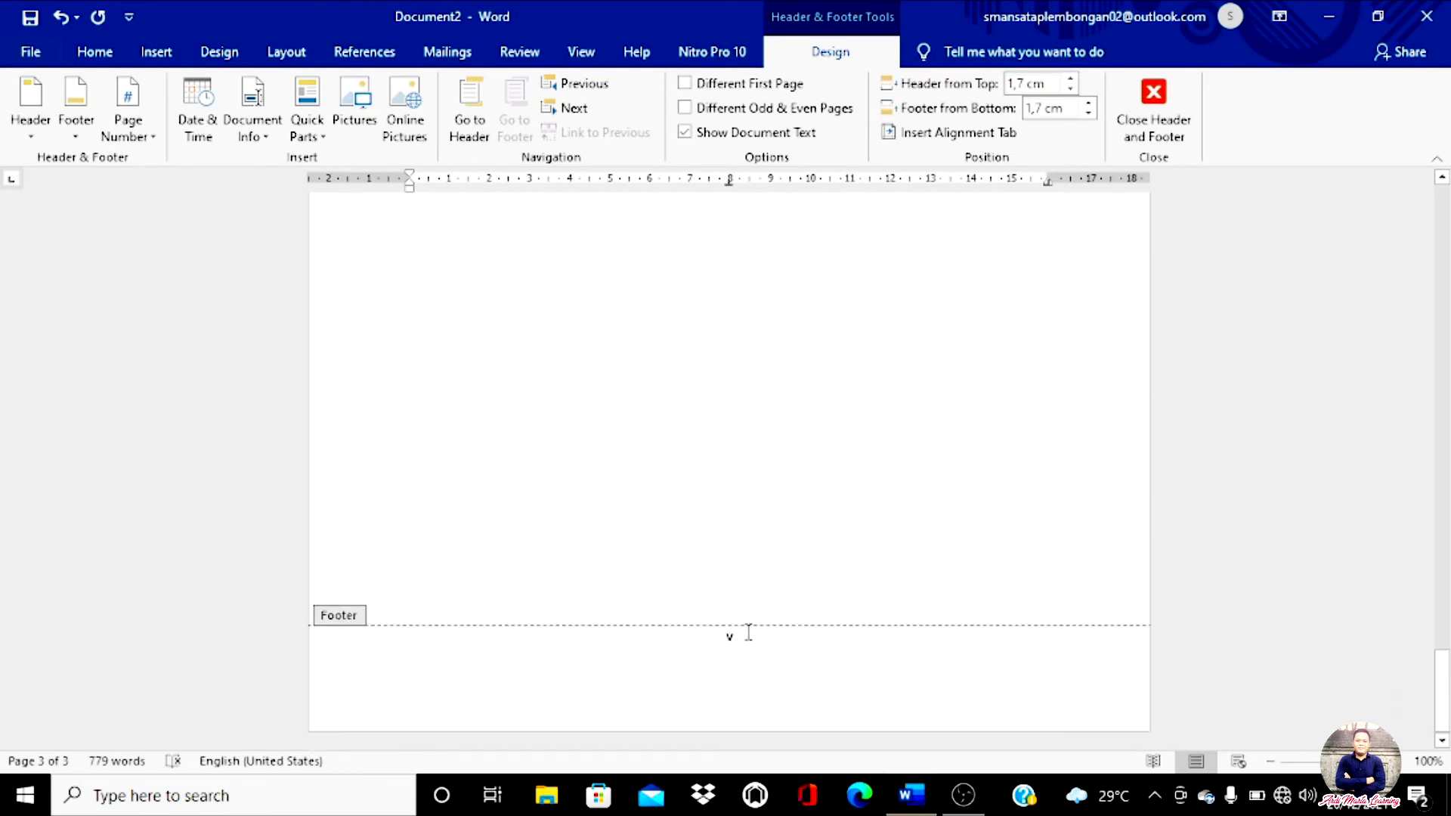
{"action": "left_click", "coordinate": [760, 626]}
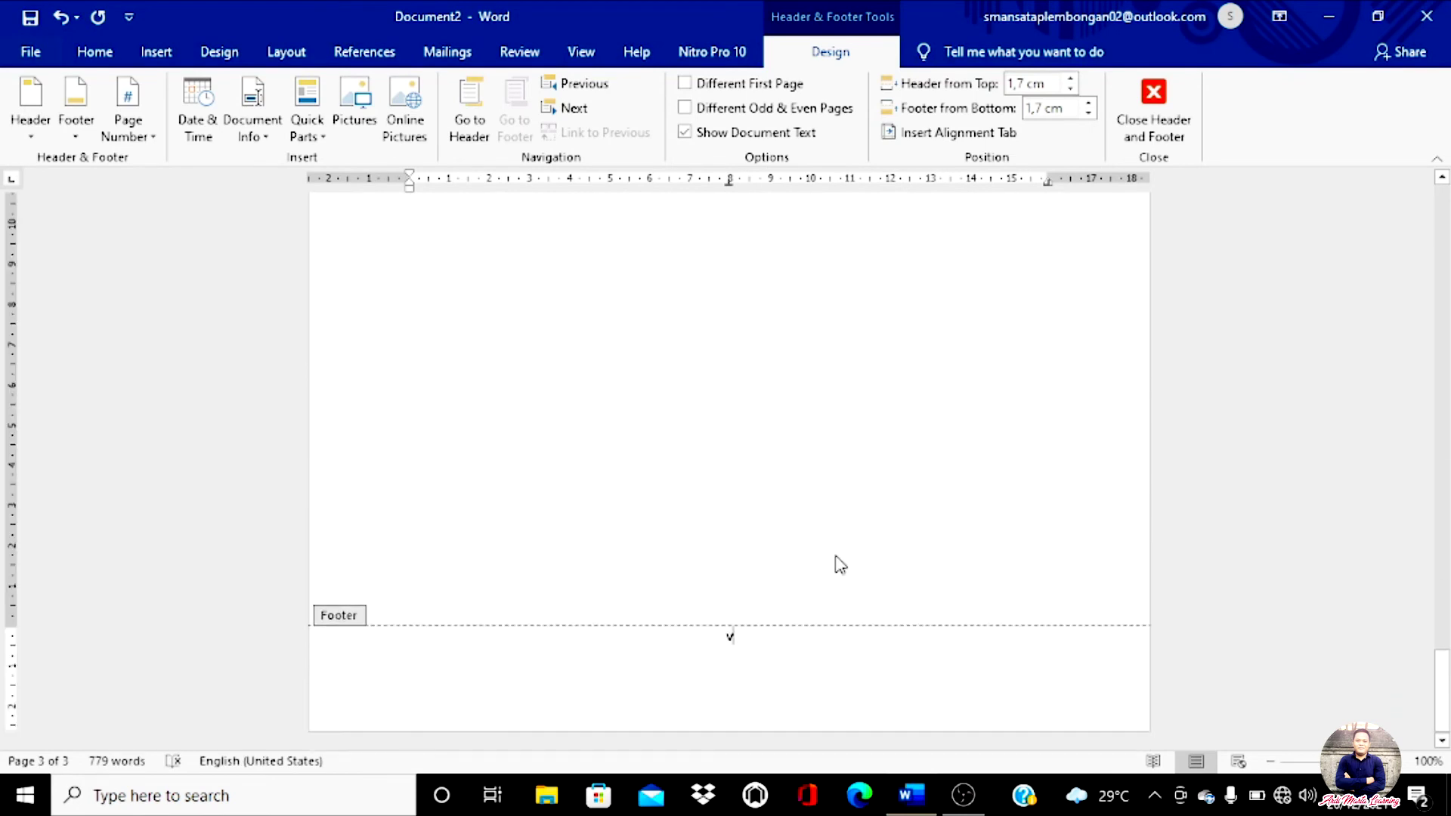
{"action": "scroll", "coordinate": [836, 564], "scroll_direction": "up", "scroll_amount": 5}
{"action": "left_click", "coordinate": [1157, 132]}
{"action": "scroll", "coordinate": [733, 509], "scroll_direction": "up", "scroll_amount": 5}
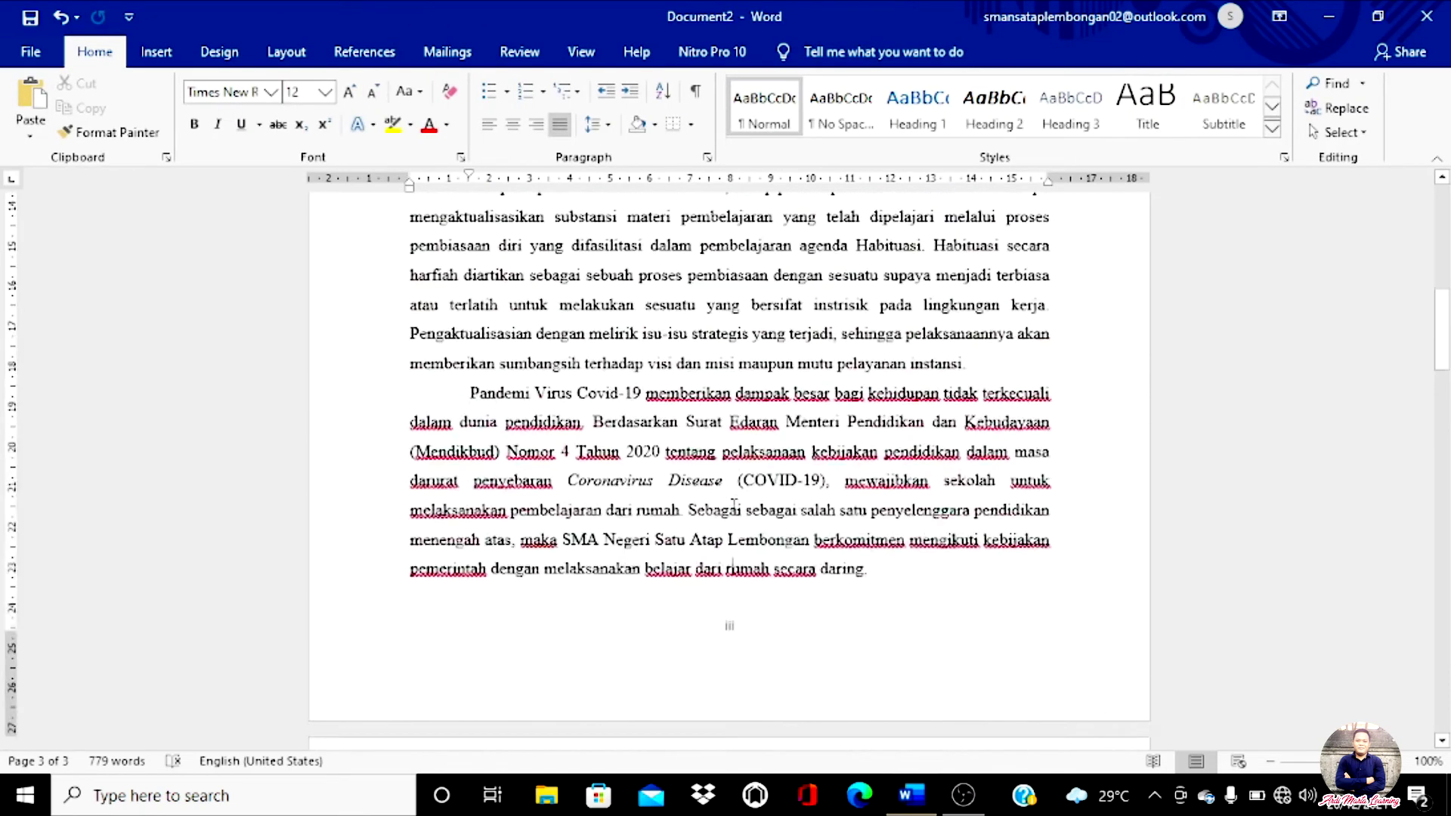
{"action": "scroll", "coordinate": [733, 509], "scroll_direction": "up", "scroll_amount": 5}
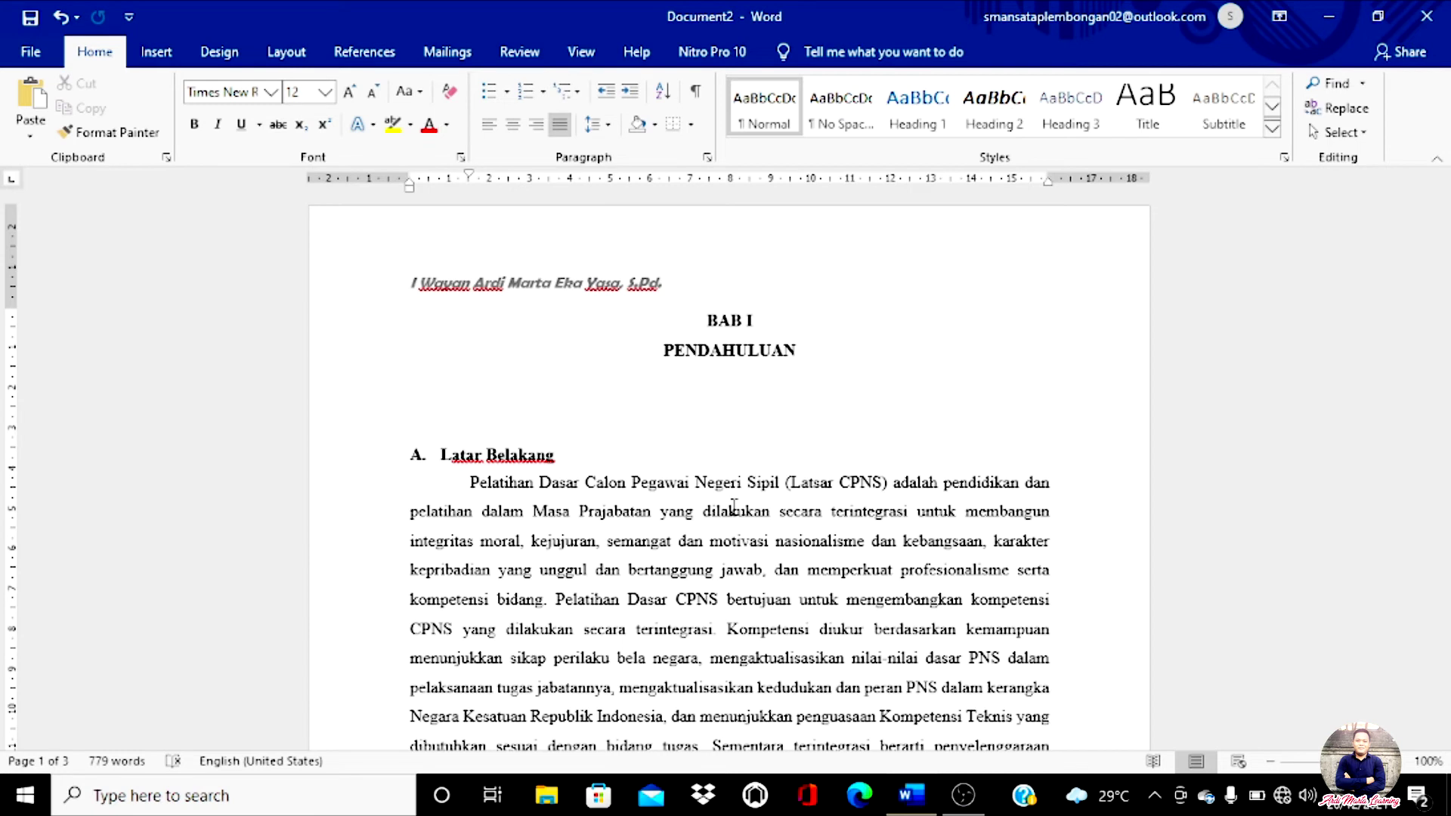
{"action": "scroll", "coordinate": [683, 500], "scroll_direction": "down", "scroll_amount": 5}
{"action": "scroll", "coordinate": [684, 500], "scroll_direction": "down", "scroll_amount": 4}
{"action": "scroll", "coordinate": [681, 505], "scroll_direction": "up", "scroll_amount": 4}
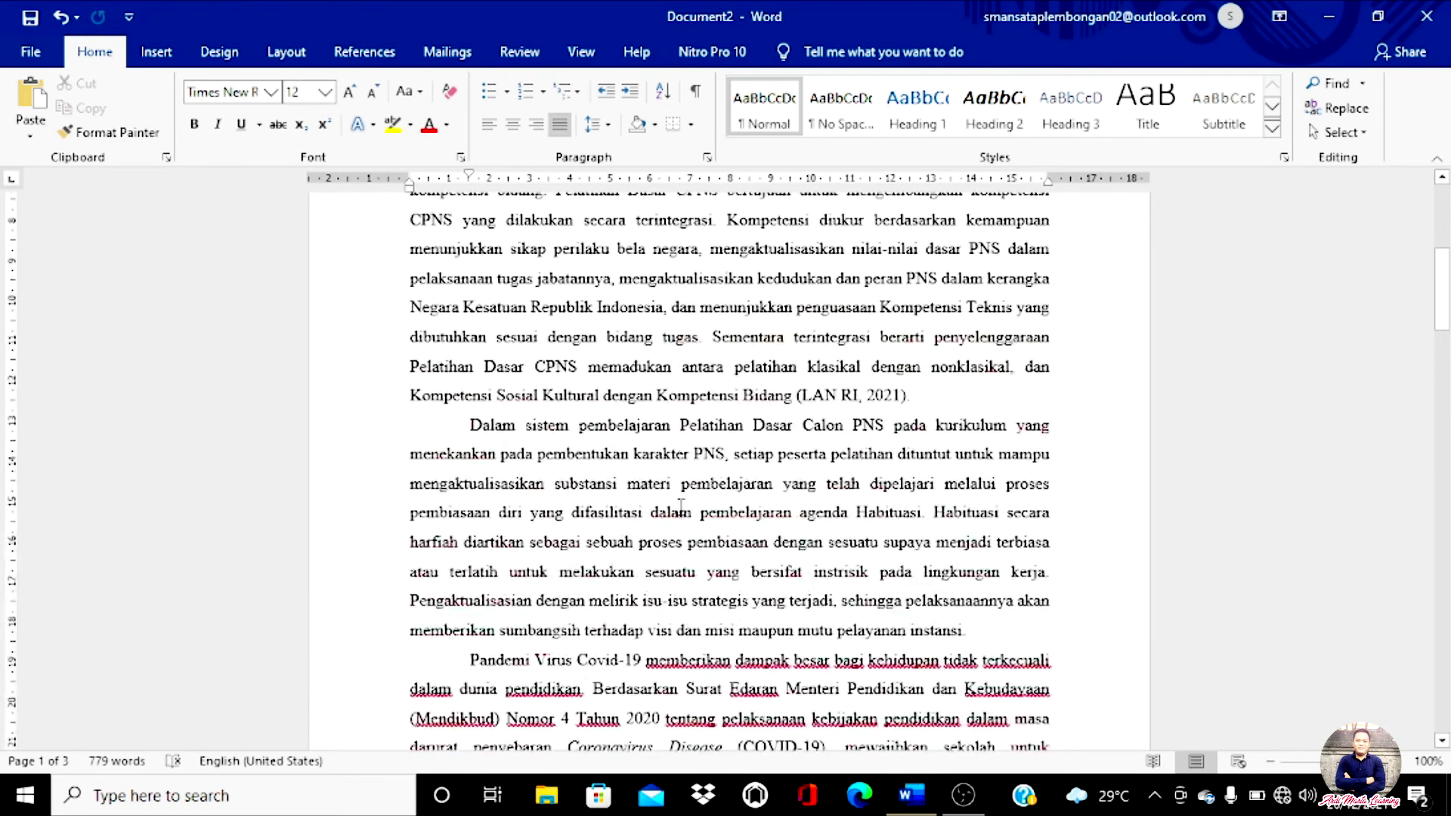
{"action": "scroll", "coordinate": [681, 505], "scroll_direction": "up", "scroll_amount": 3}
{"action": "left_click_drag", "start_coordinate": [461, 333], "coordinate": [571, 363]}
{"action": "scroll", "coordinate": [697, 613], "scroll_direction": "down", "scroll_amount": 5}
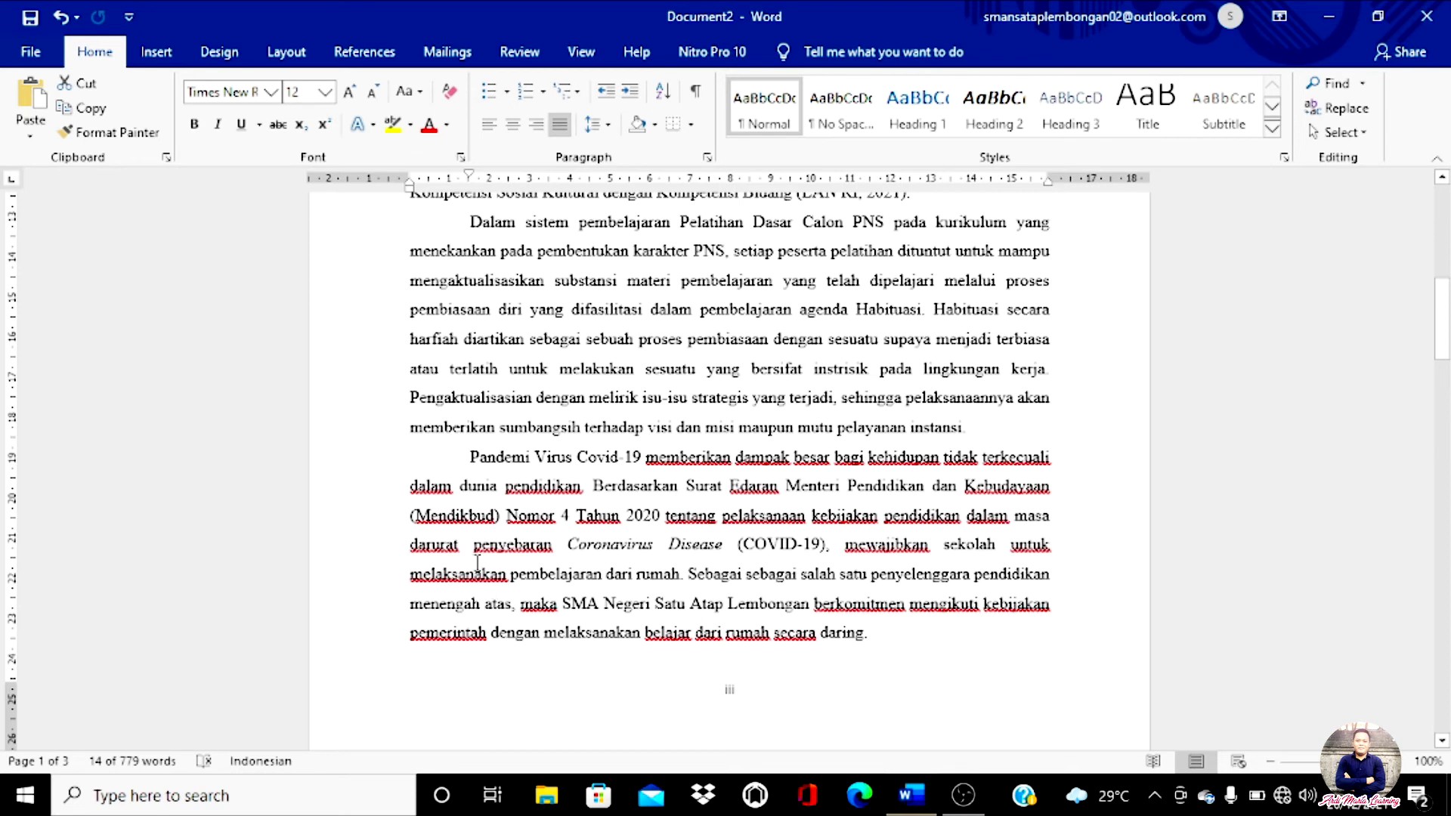
{"action": "scroll", "coordinate": [478, 563], "scroll_direction": "up", "scroll_amount": 10}
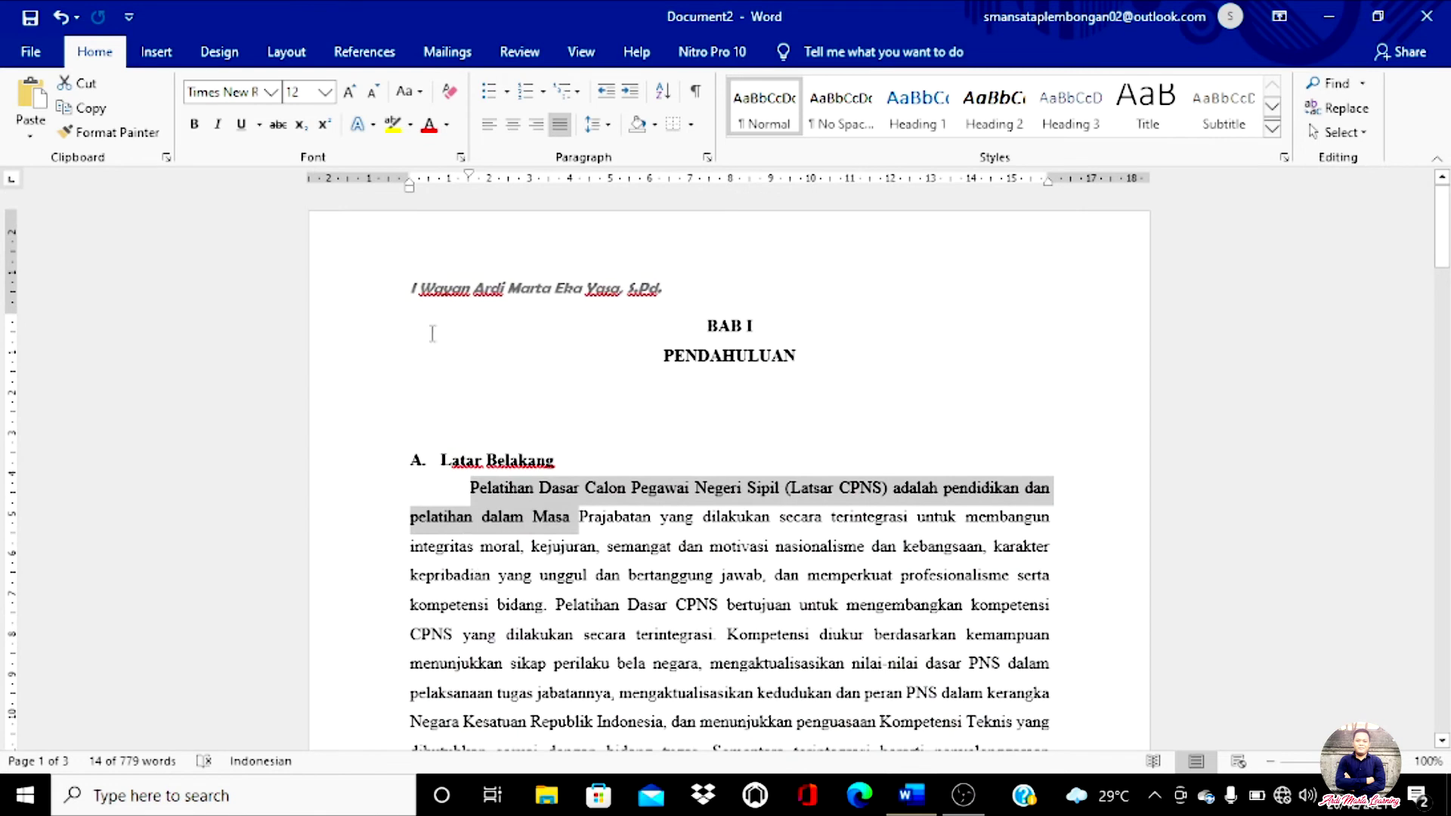
{"action": "left_click", "coordinate": [589, 458]}
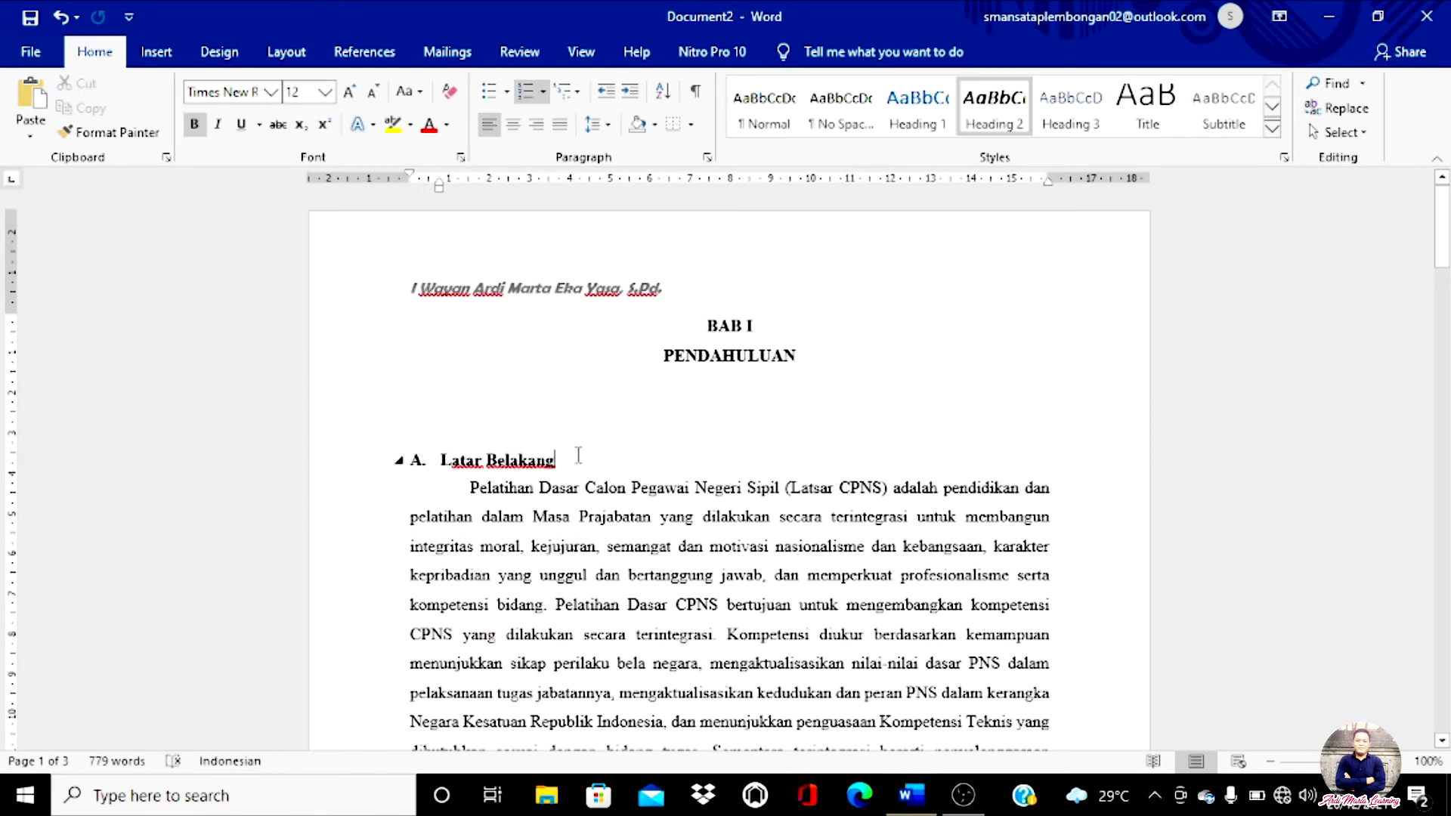
Step: Keep the report's paper size at A4 and scroll through the pages to review them
{"action": "left_click", "coordinate": [299, 55]}
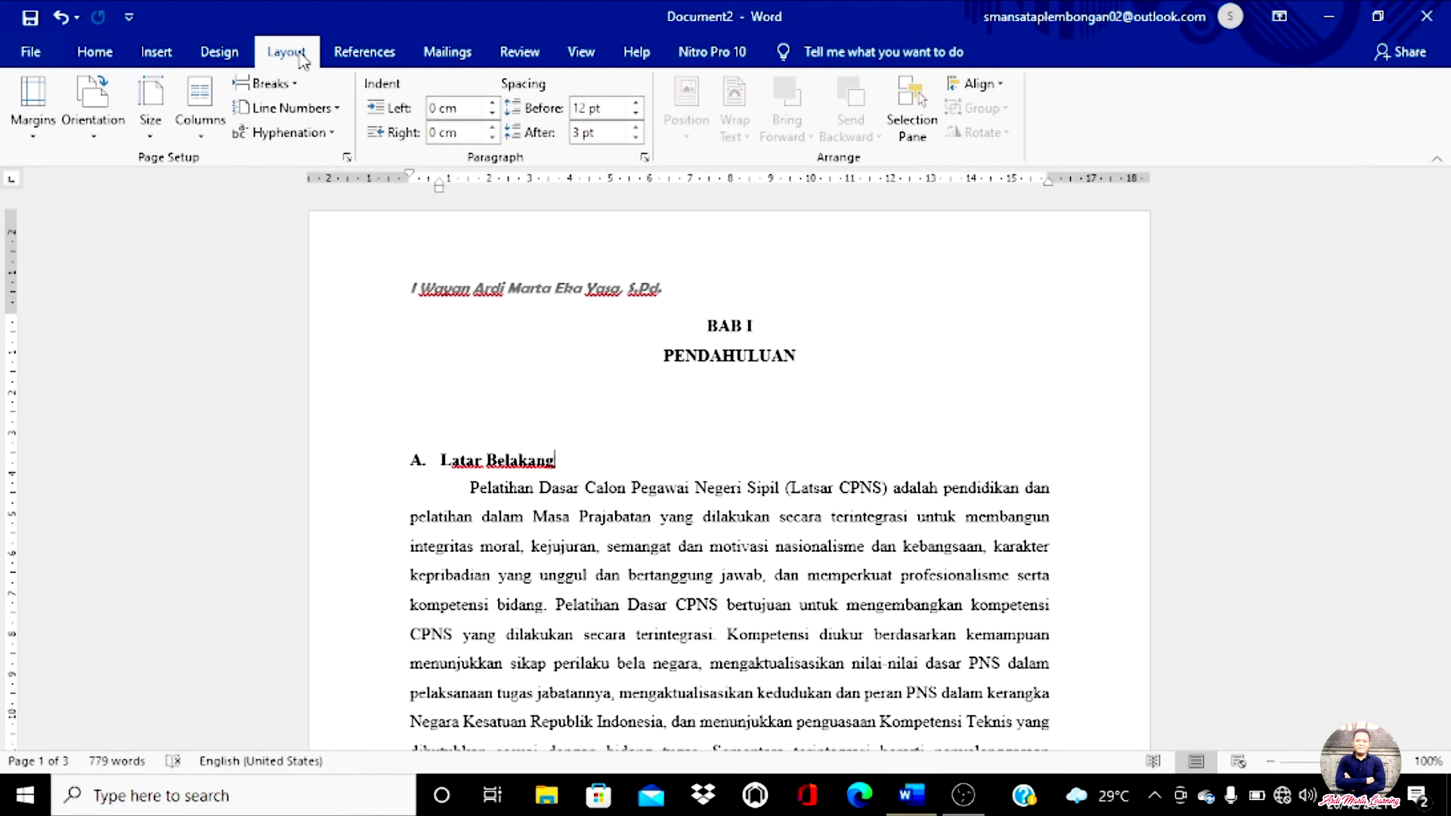
{"action": "left_click", "coordinate": [155, 134]}
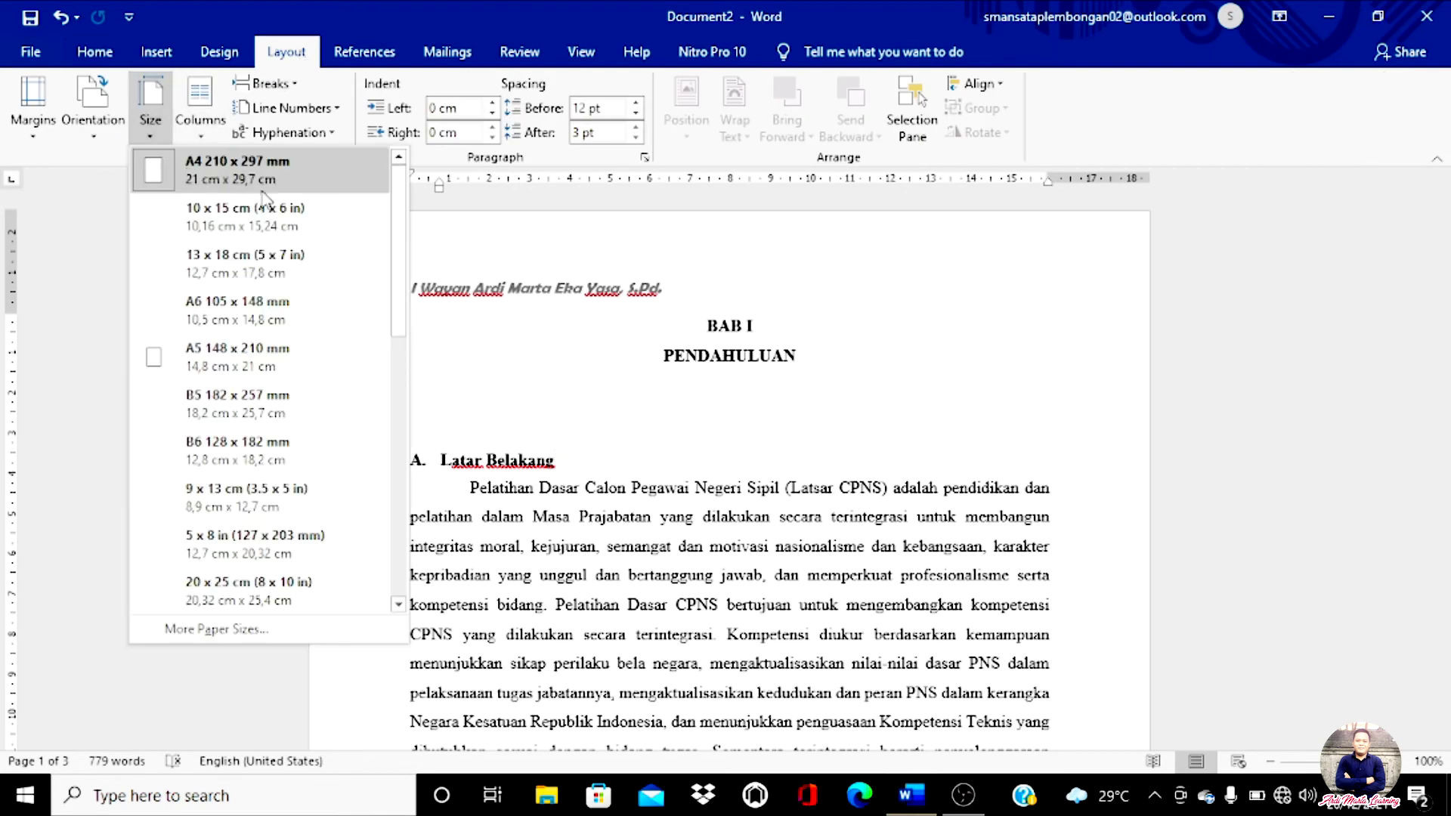
{"action": "left_click", "coordinate": [583, 458]}
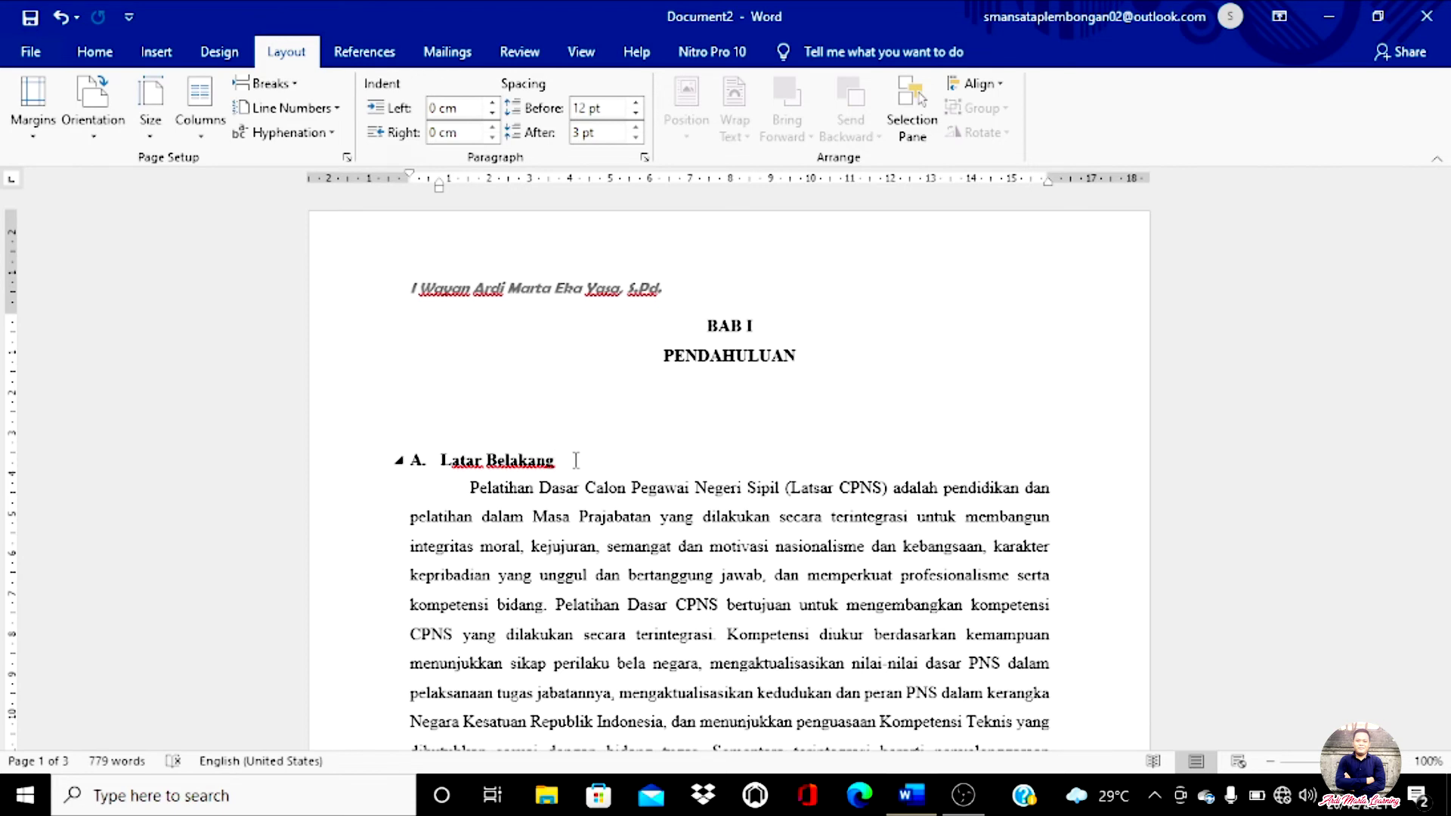
{"action": "scroll", "coordinate": [576, 460], "scroll_direction": "down", "scroll_amount": 4}
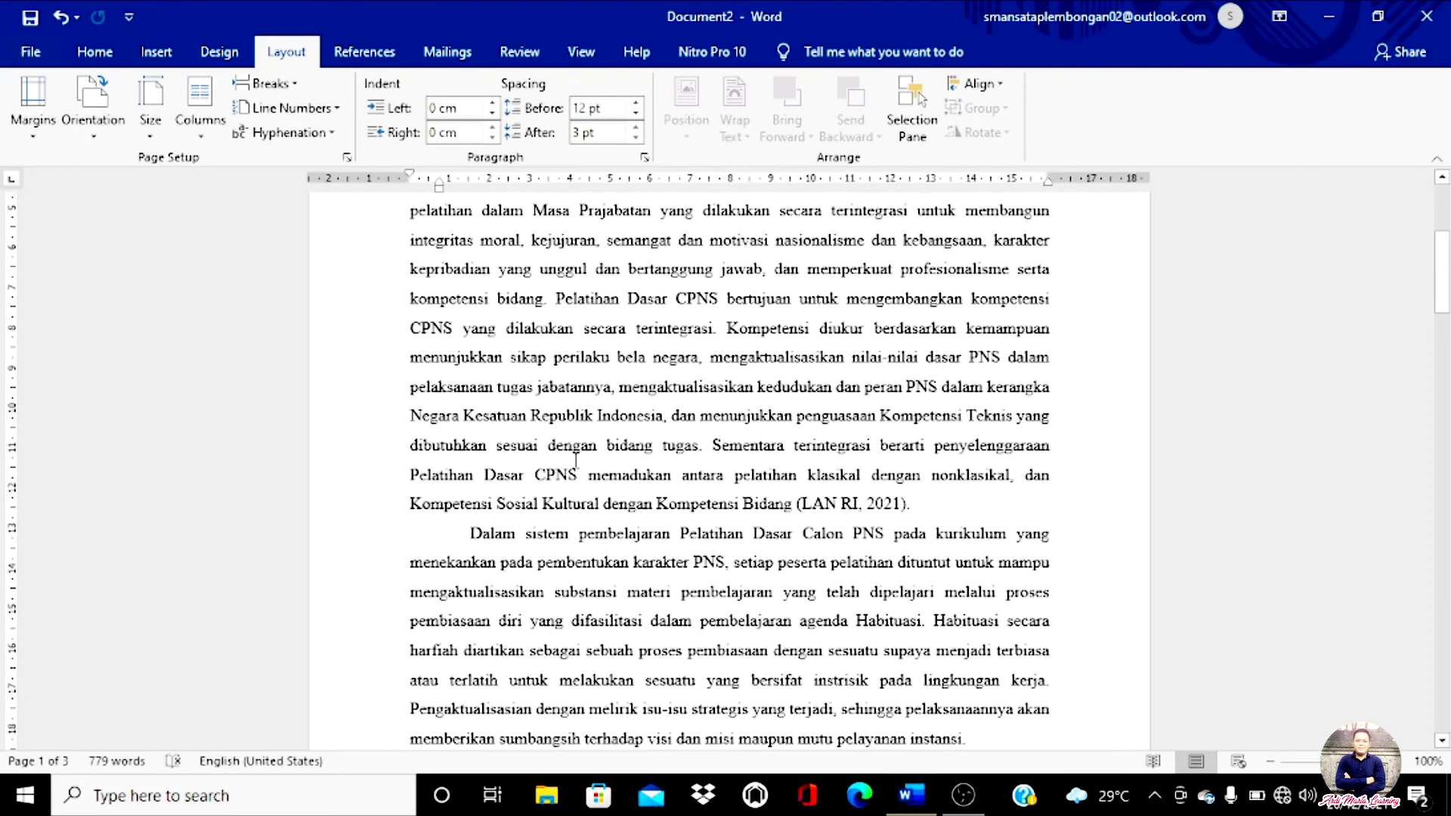
{"action": "scroll", "coordinate": [576, 460], "scroll_direction": "down", "scroll_amount": 1}
{"action": "scroll", "coordinate": [576, 461], "scroll_direction": "down", "scroll_amount": 15}
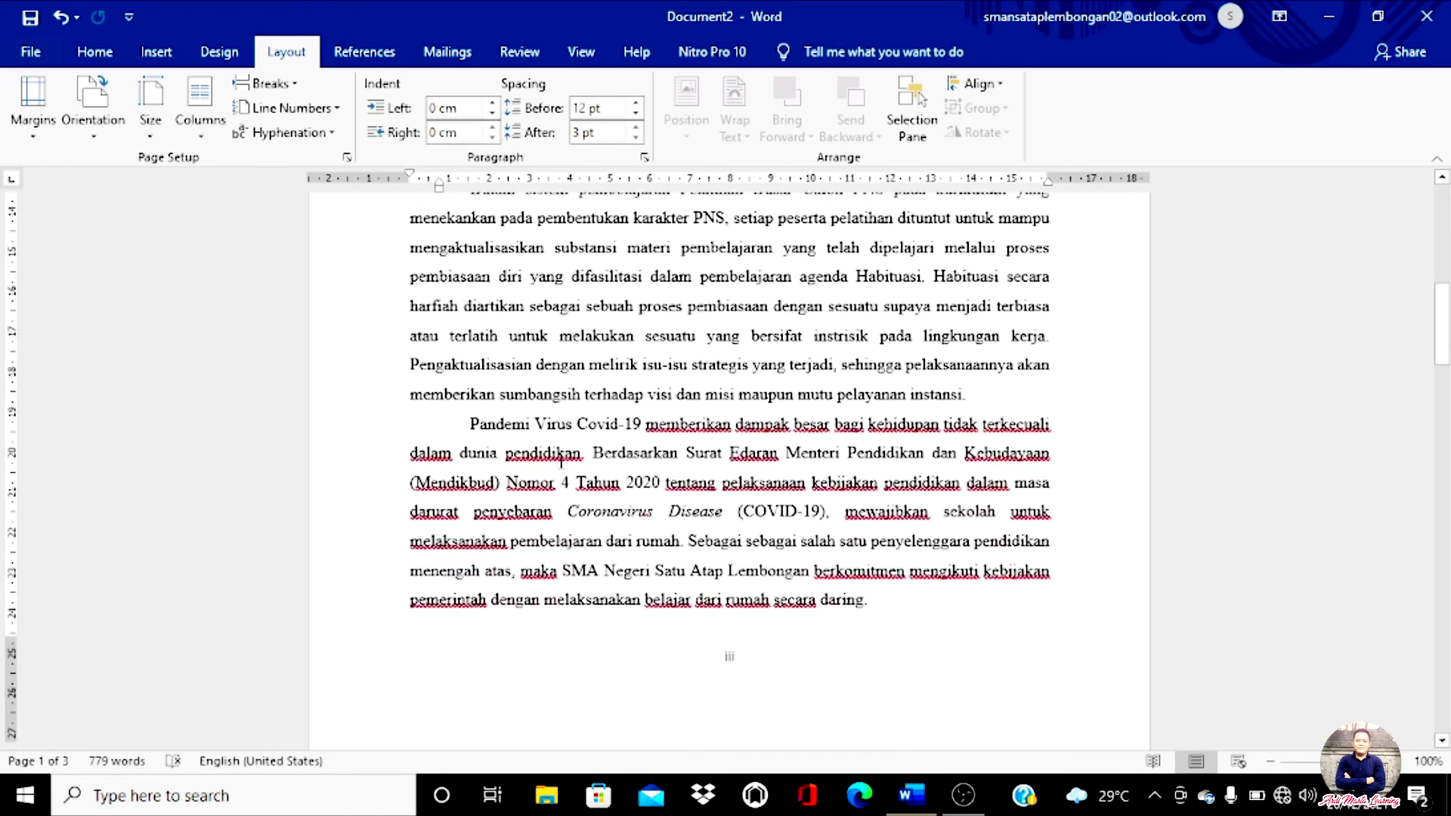
{"action": "scroll", "coordinate": [557, 462], "scroll_direction": "down", "scroll_amount": 12}
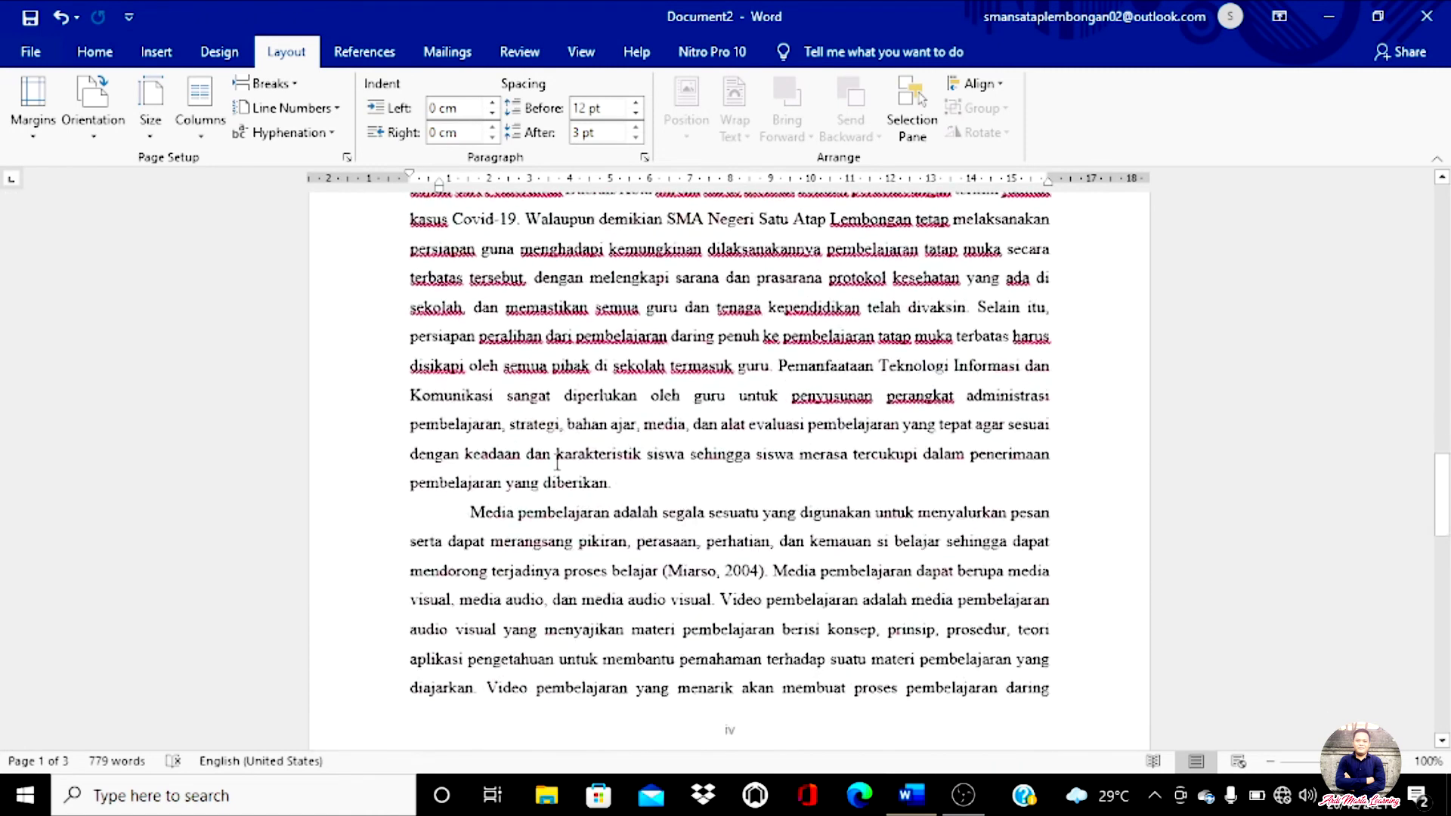
{"action": "scroll", "coordinate": [557, 462], "scroll_direction": "down", "scroll_amount": 10}
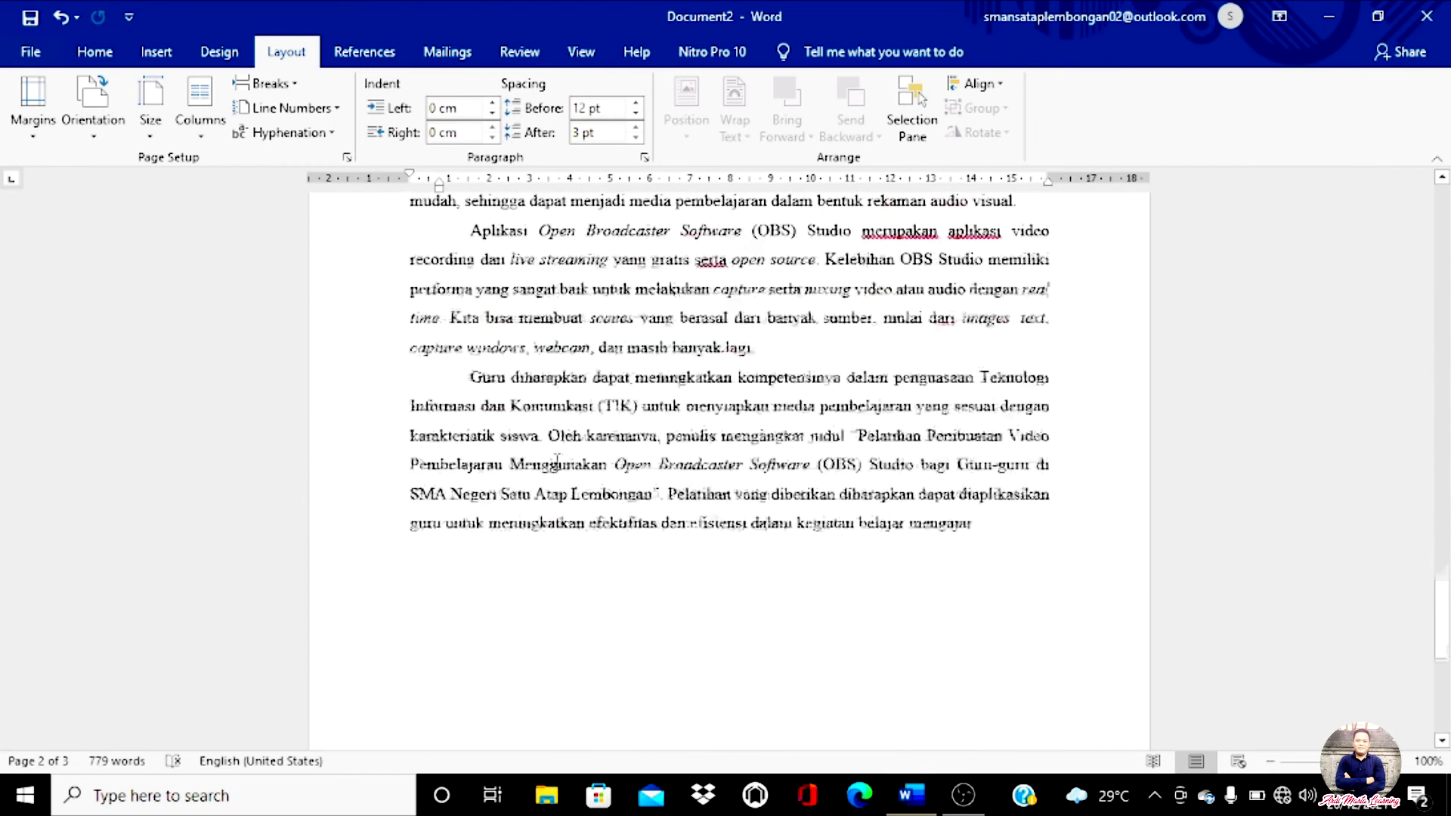
{"action": "scroll", "coordinate": [567, 454], "scroll_direction": "up", "scroll_amount": 5}
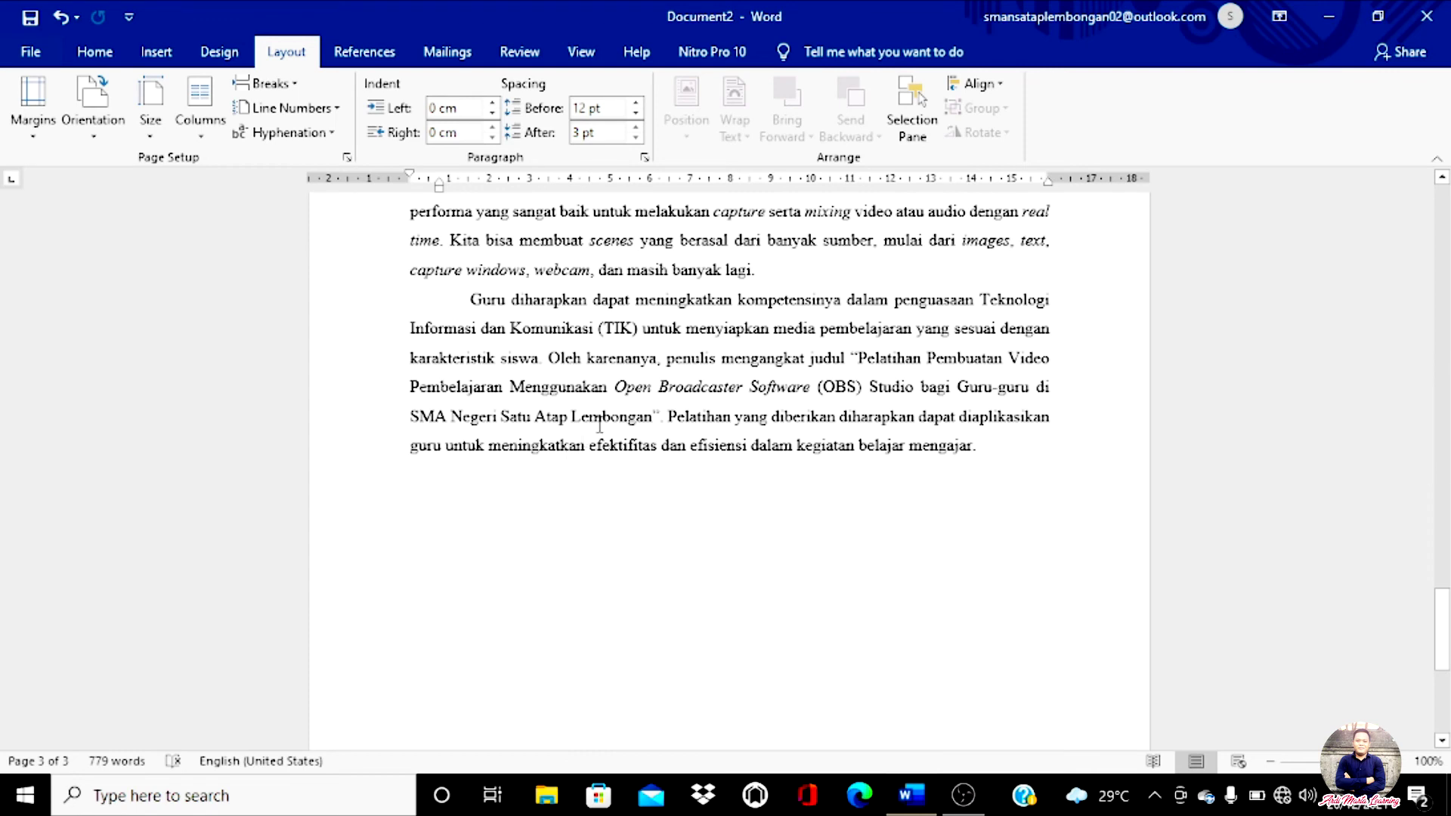
{"action": "scroll", "coordinate": [622, 408], "scroll_direction": "up", "scroll_amount": 15}
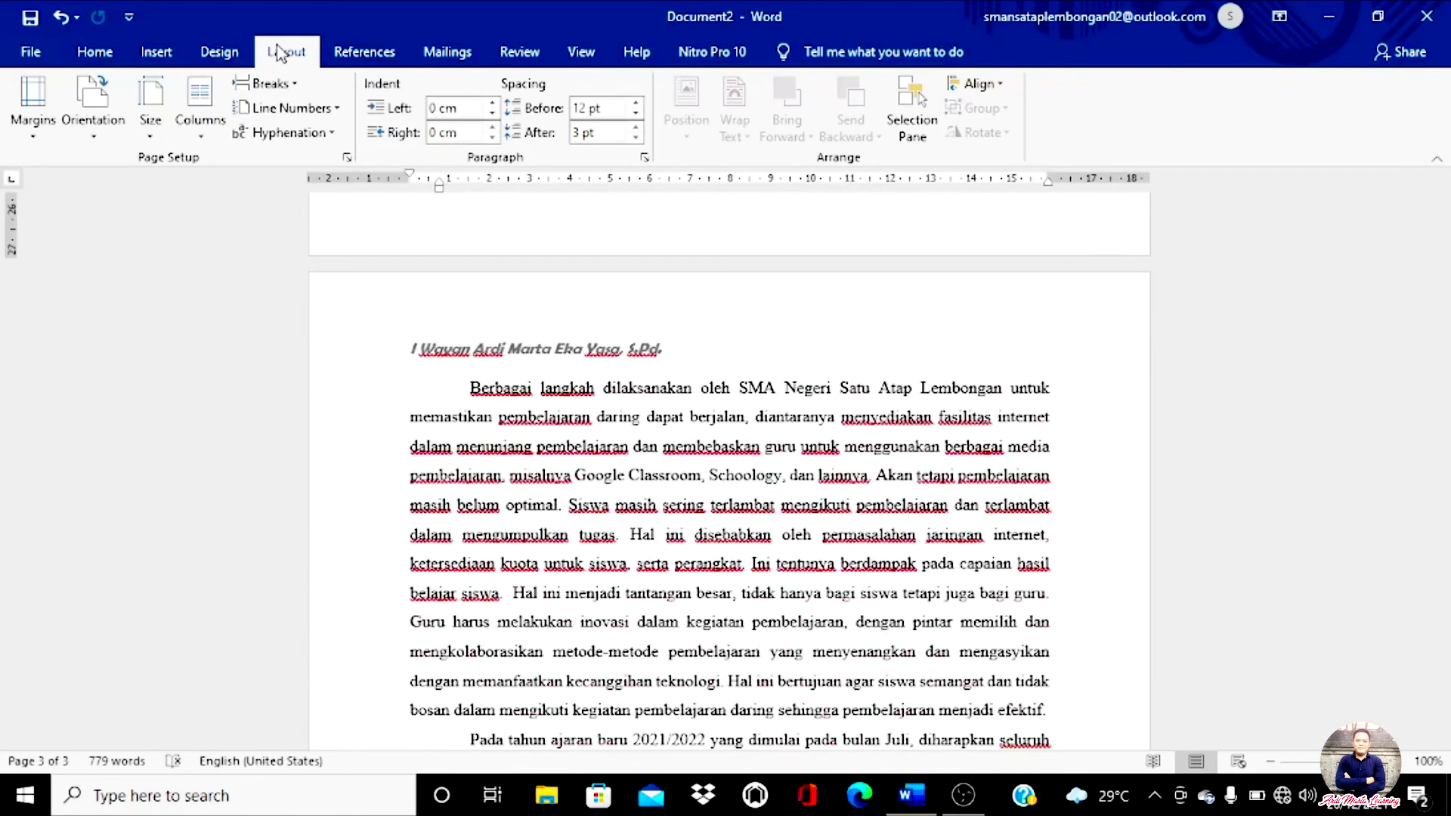
{"action": "left_click", "coordinate": [150, 130]}
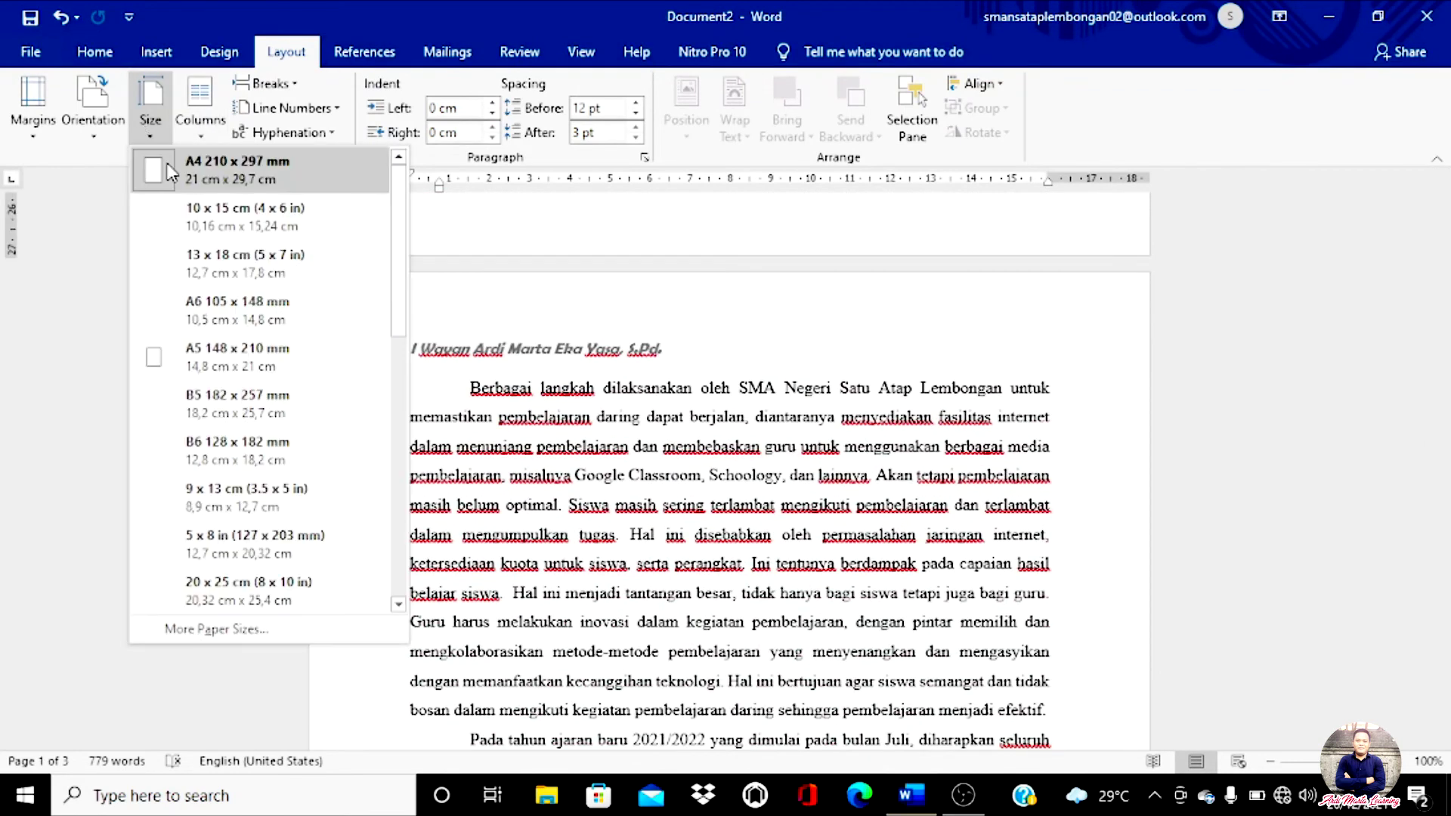
{"action": "left_click", "coordinate": [784, 388]}
{"action": "scroll", "coordinate": [756, 378], "scroll_direction": "up", "scroll_amount": 10}
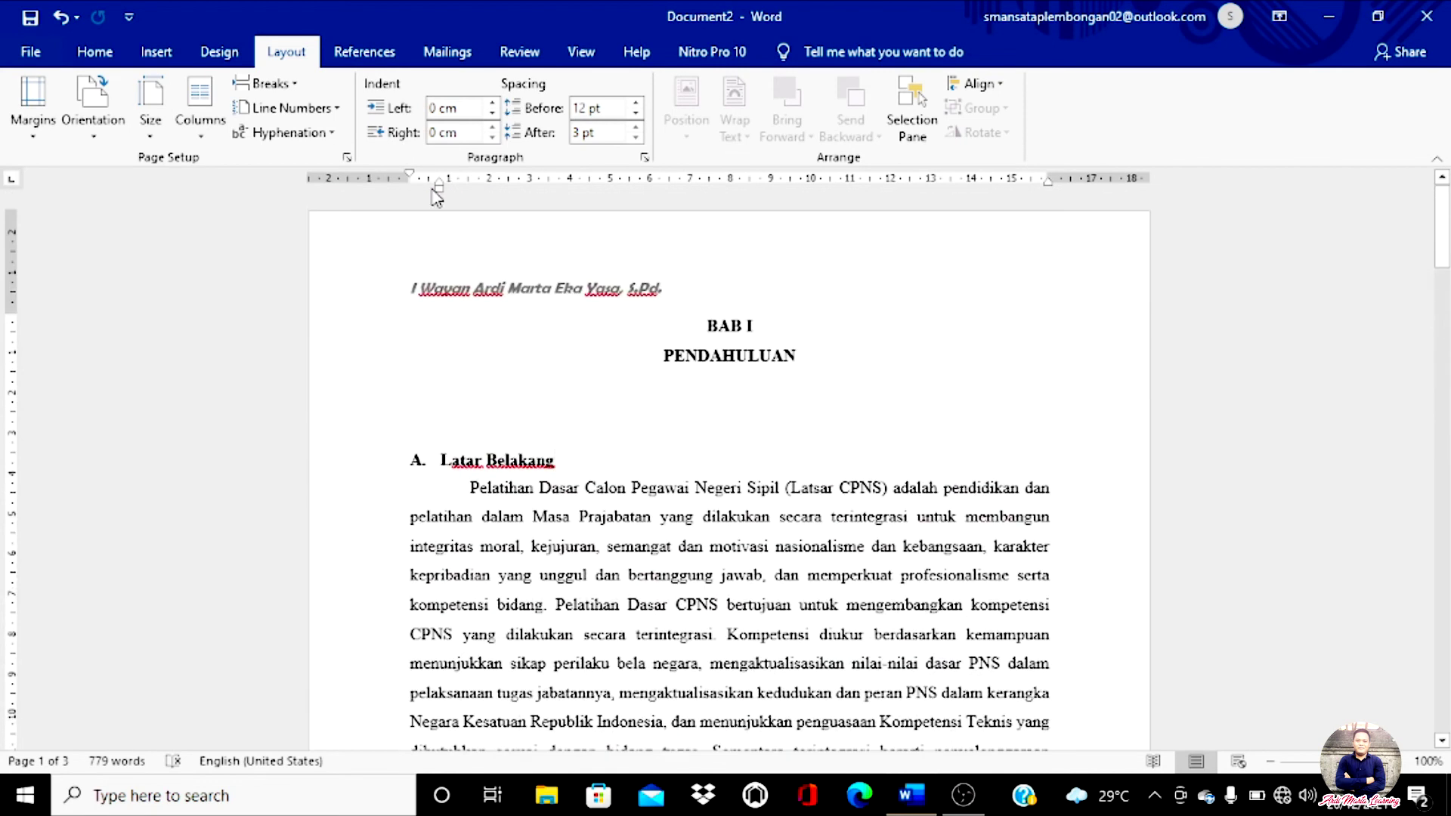
Step: Apply the Normal 2,54 cm margins and return to the text above Latar Belakang
{"action": "left_click", "coordinate": [35, 139]}
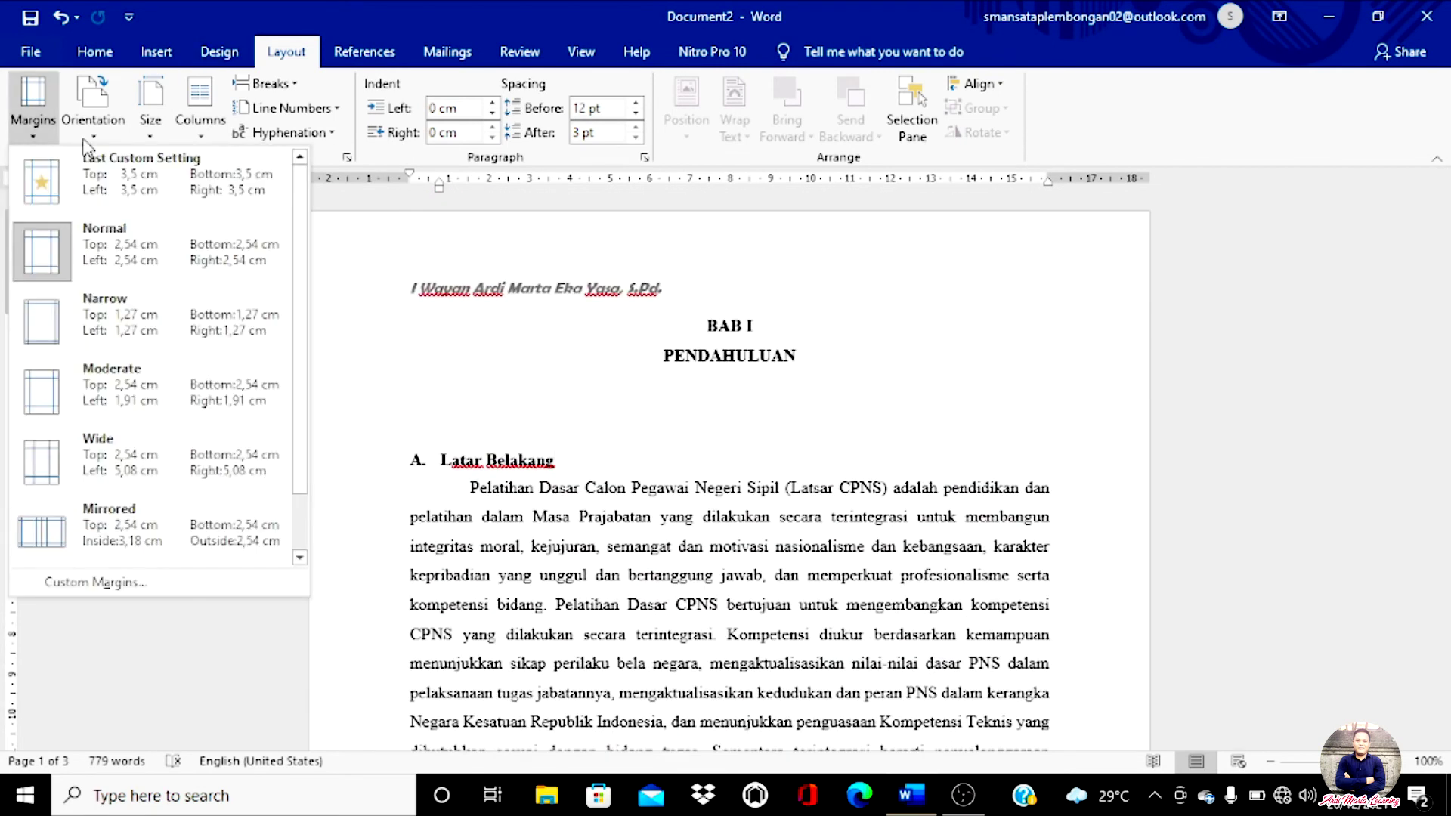
{"action": "left_click", "coordinate": [139, 261]}
{"action": "left_click", "coordinate": [836, 353]}
{"action": "left_click", "coordinate": [669, 428]}
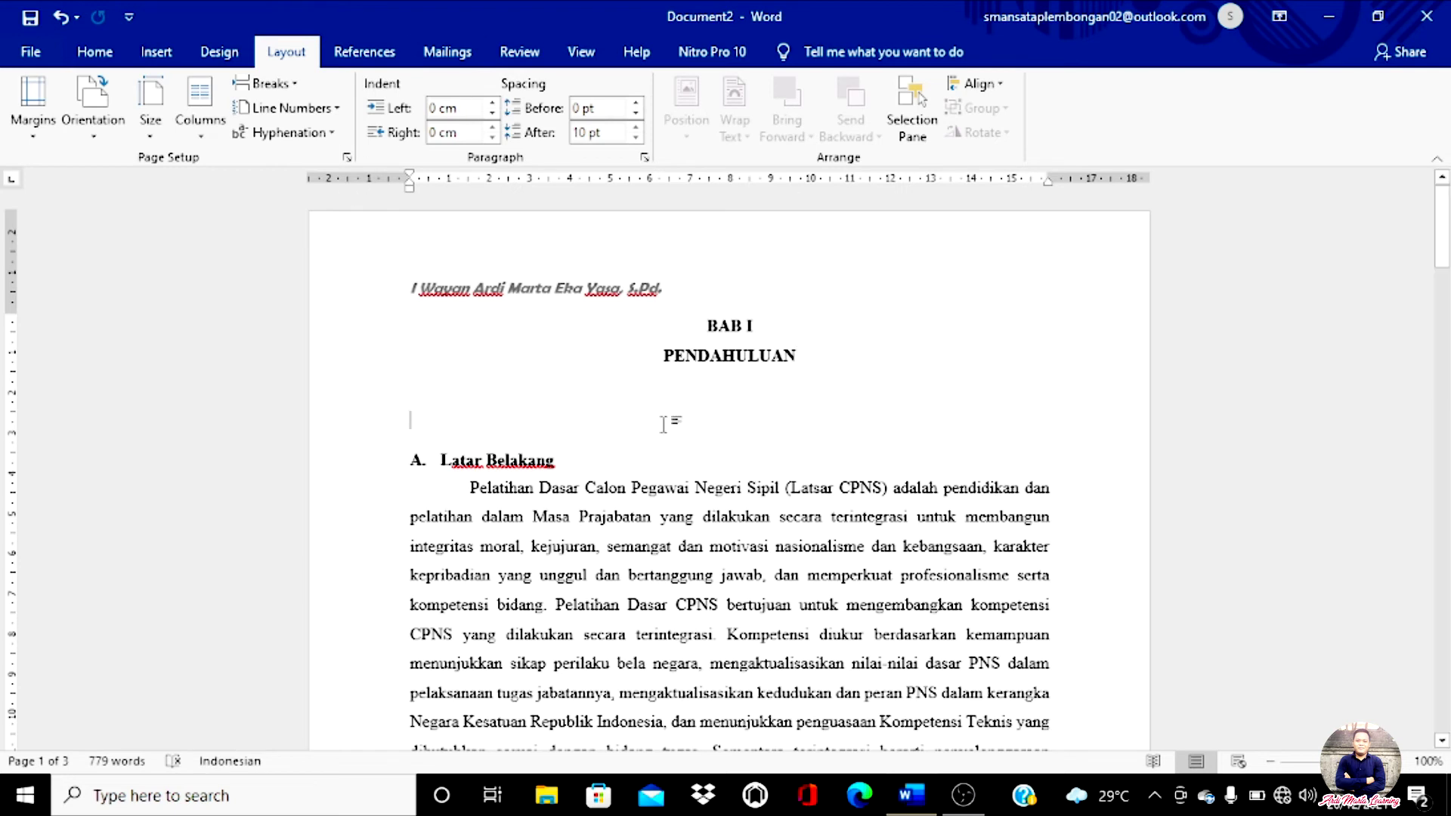
{"action": "scroll", "coordinate": [669, 422], "scroll_direction": "down", "scroll_amount": 5}
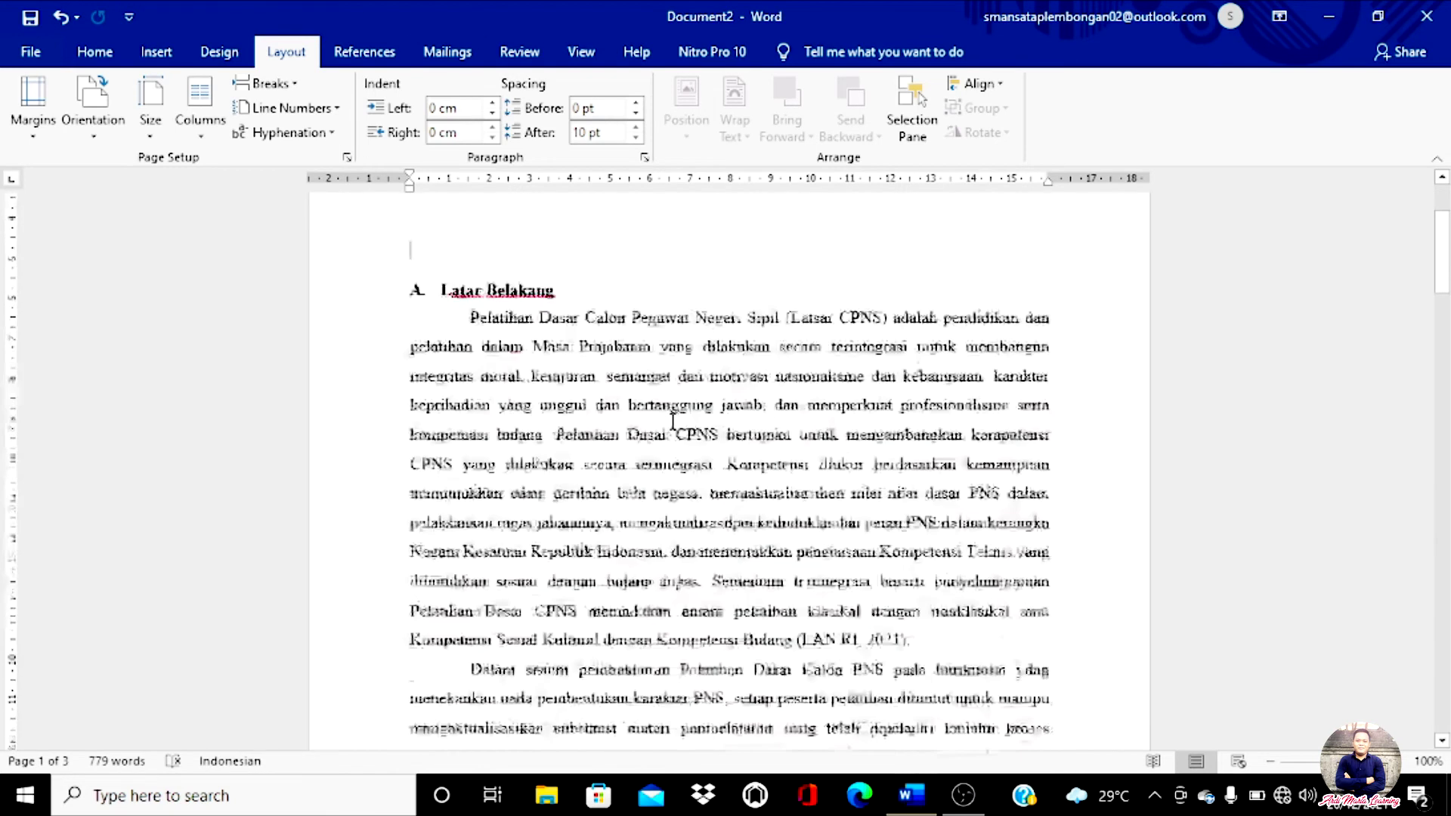
{"action": "scroll", "coordinate": [684, 408], "scroll_direction": "up", "scroll_amount": 5}
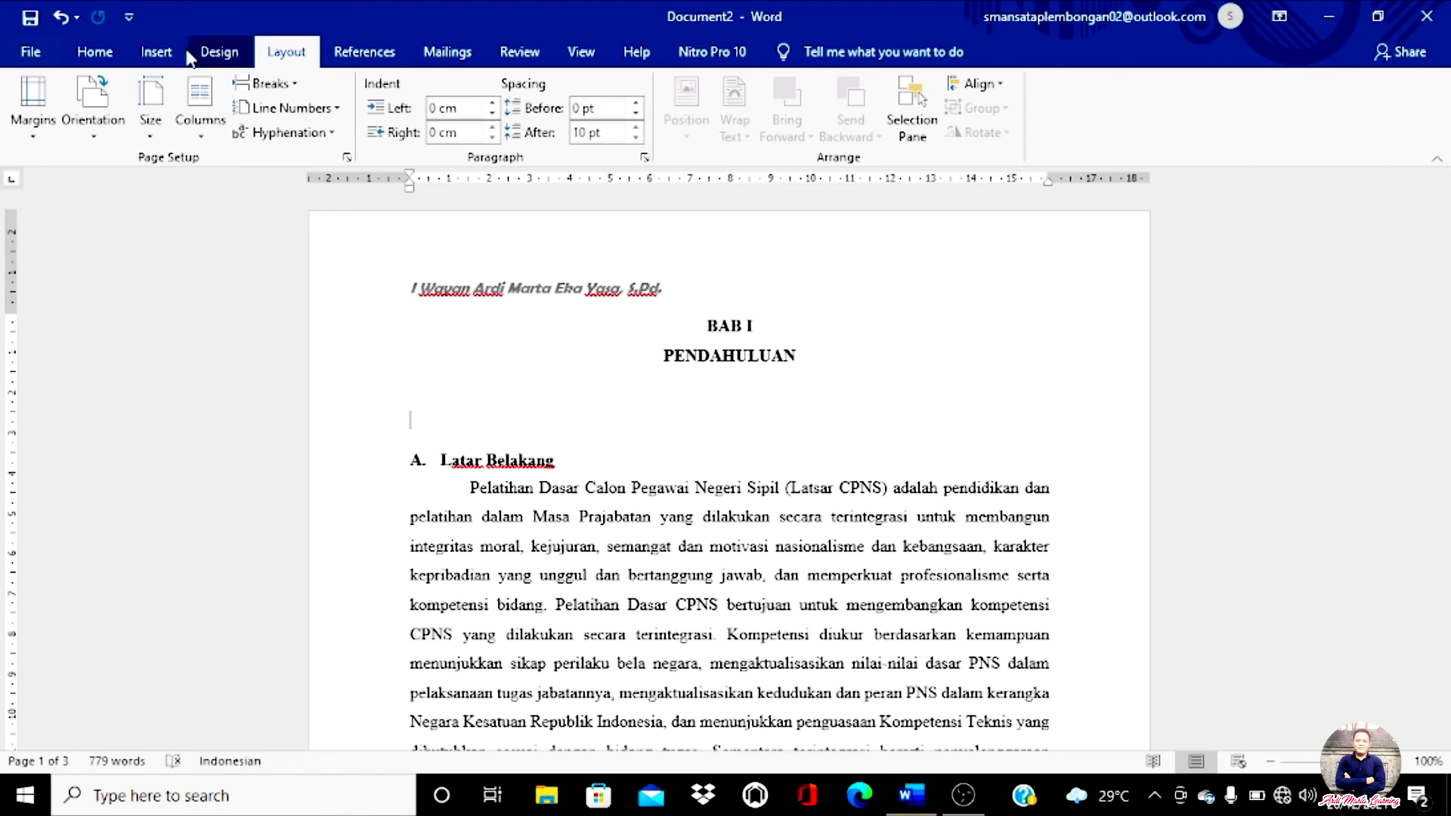
Step: Go from the File backstage to the Save As page to see the save locations
{"action": "left_click", "coordinate": [33, 55]}
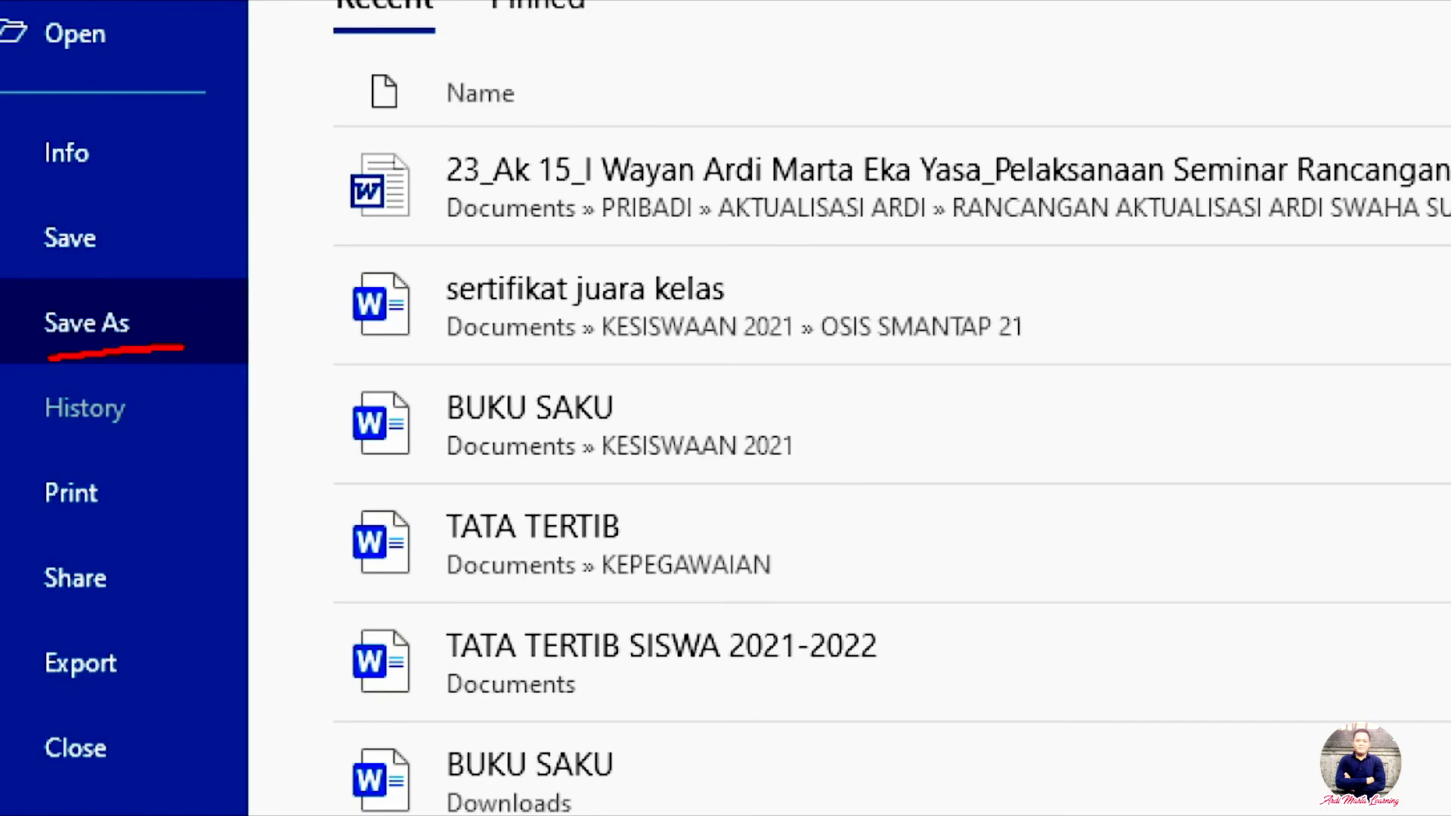
{"action": "mouse_move", "coordinate": [47, 360]}
{"action": "left_mouse_down"}
{"action": "mouse_move", "coordinate": [45, 283]}
{"action": "mouse_move", "coordinate": [195, 310]}
{"action": "left_mouse_up"}
{"action": "mouse_move", "coordinate": [133, 198]}
{"action": "left_mouse_down"}
{"action": "mouse_move", "coordinate": [32, 189]}
{"action": "mouse_move", "coordinate": [2, 245]}
{"action": "mouse_move", "coordinate": [45, 273]}
{"action": "mouse_move", "coordinate": [180, 247]}
{"action": "mouse_move", "coordinate": [111, 201]}
{"action": "left_mouse_up"}
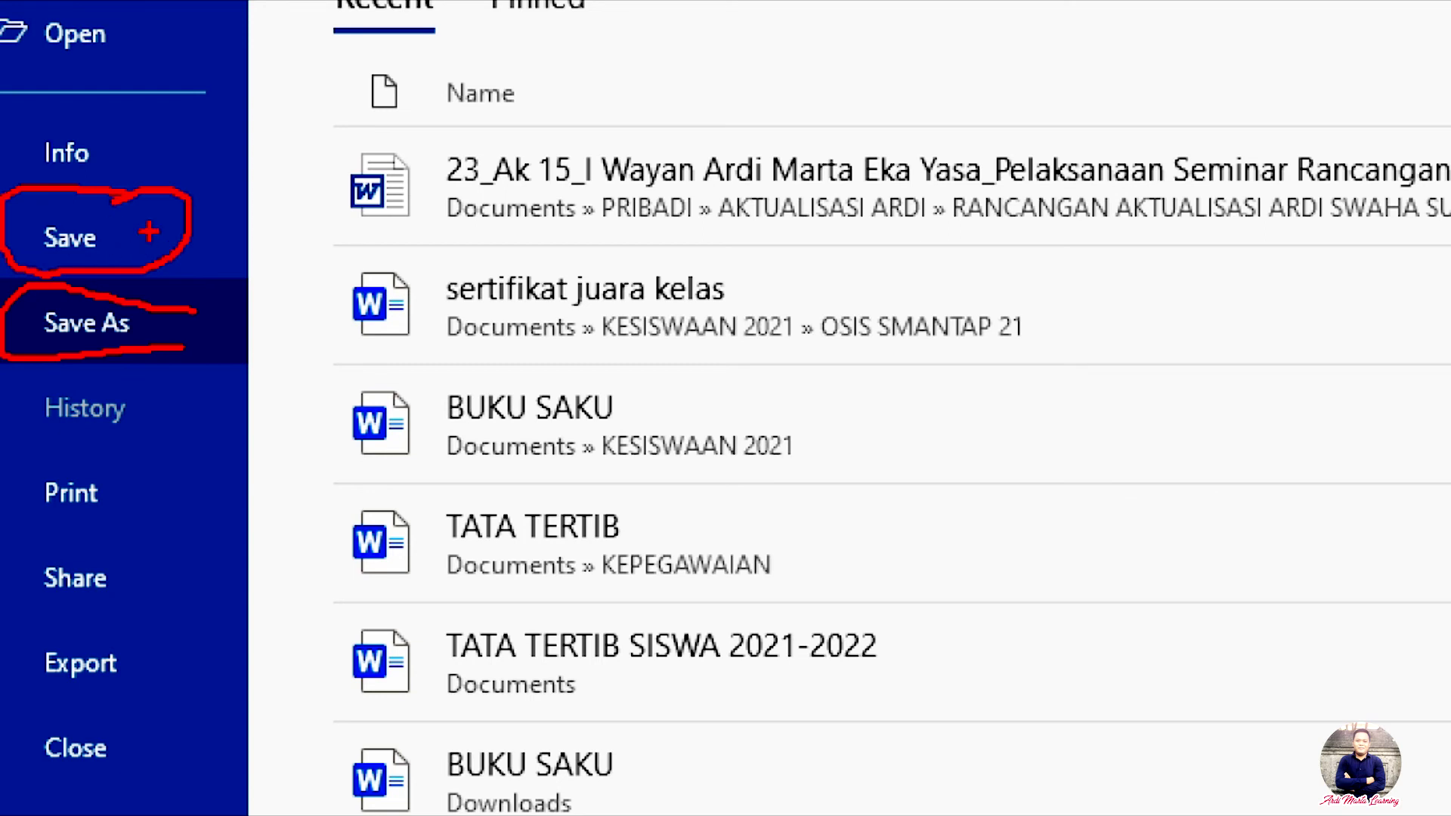
{"action": "key", "text": "Escape"}
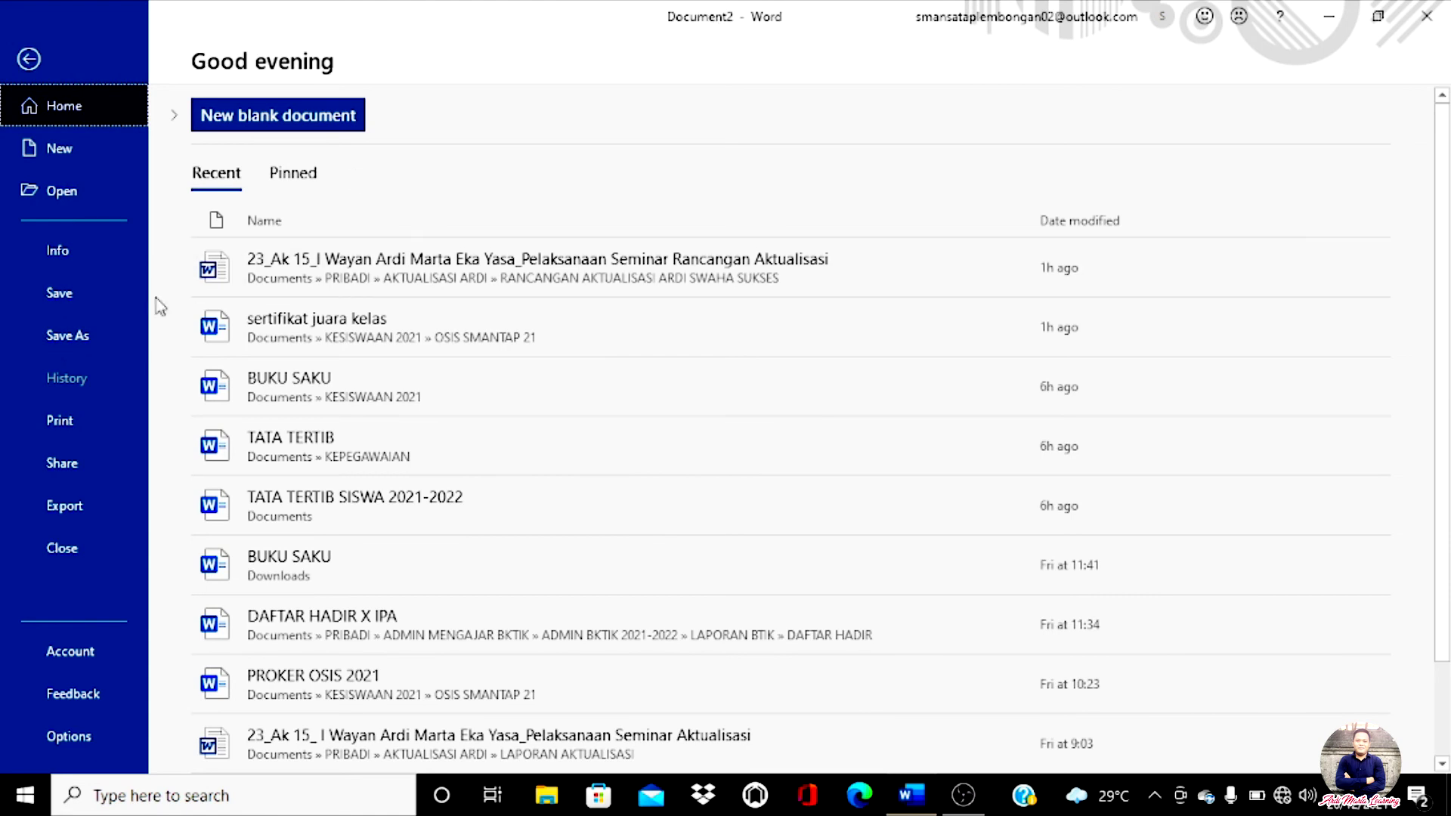
{"action": "left_click", "coordinate": [96, 335]}
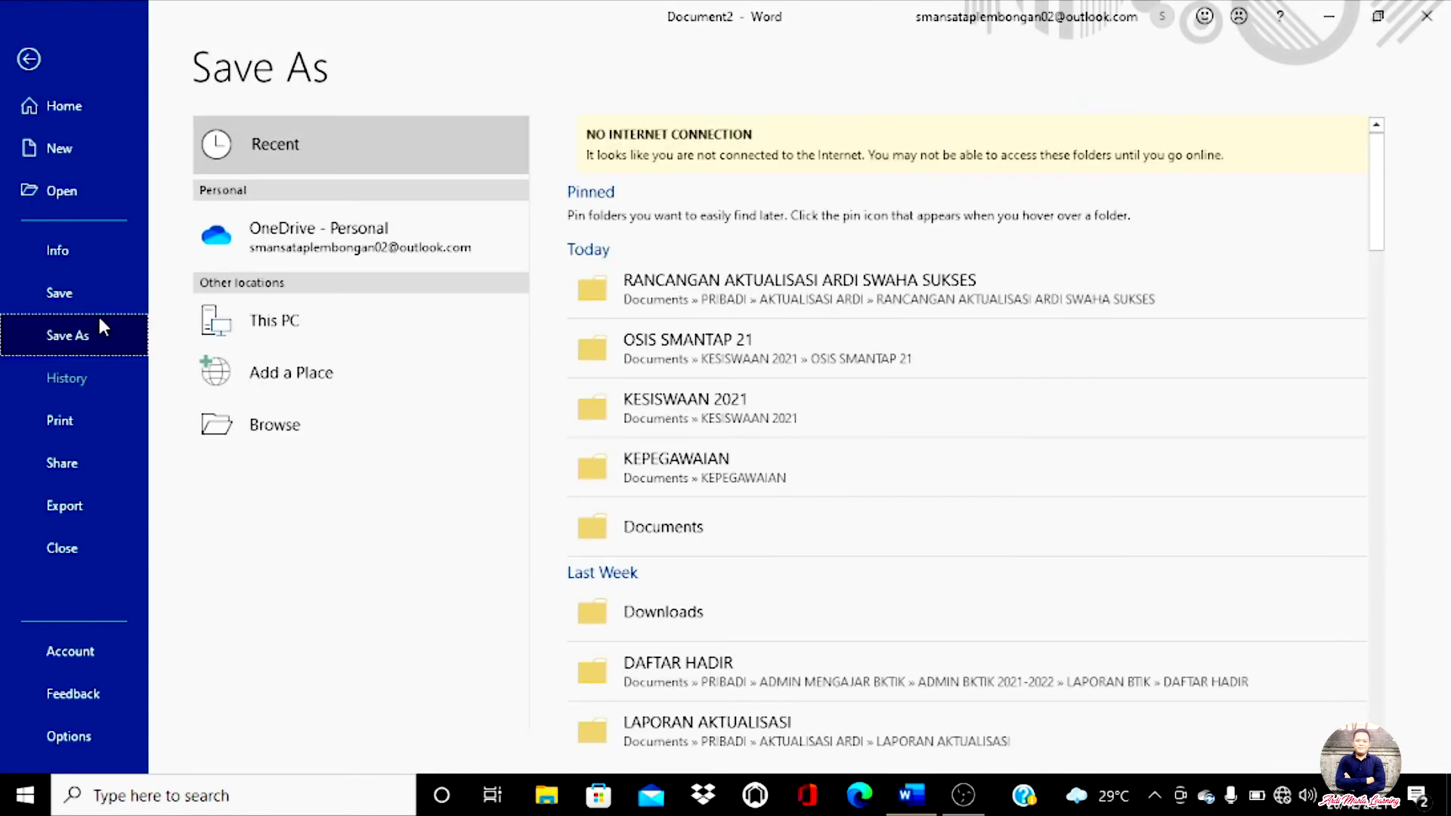
Step: Save the report in Documents as 'Aktualisasi' with the Word 97-2003 Document file type
{"action": "left_click", "coordinate": [275, 412]}
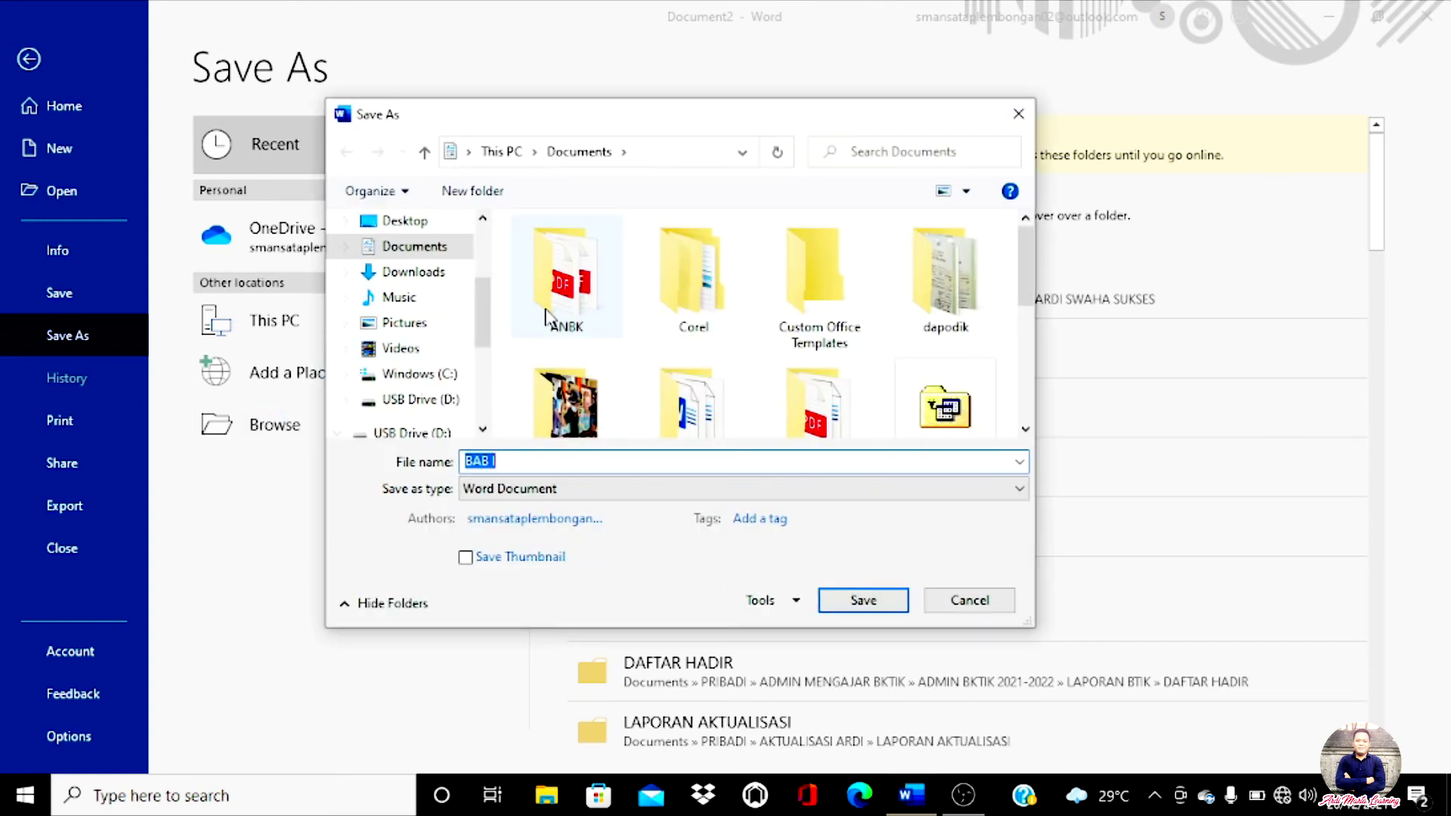
{"action": "scroll", "coordinate": [563, 310], "scroll_direction": "down", "scroll_amount": 5}
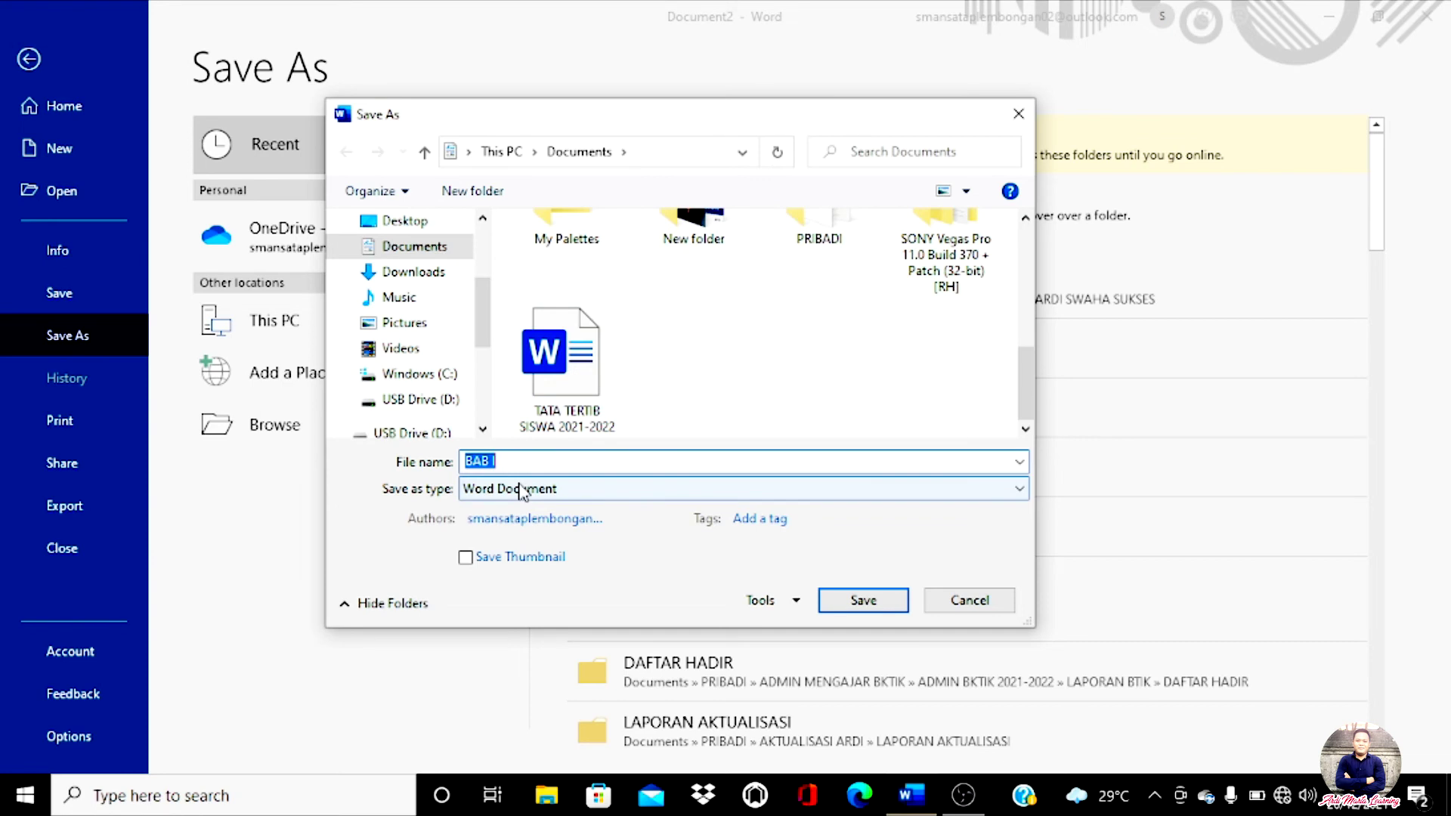
{"action": "type", "text": "Atu"}
{"action": "key", "text": "BackSpace"}
{"action": "type", "text": "ktualisasi"}
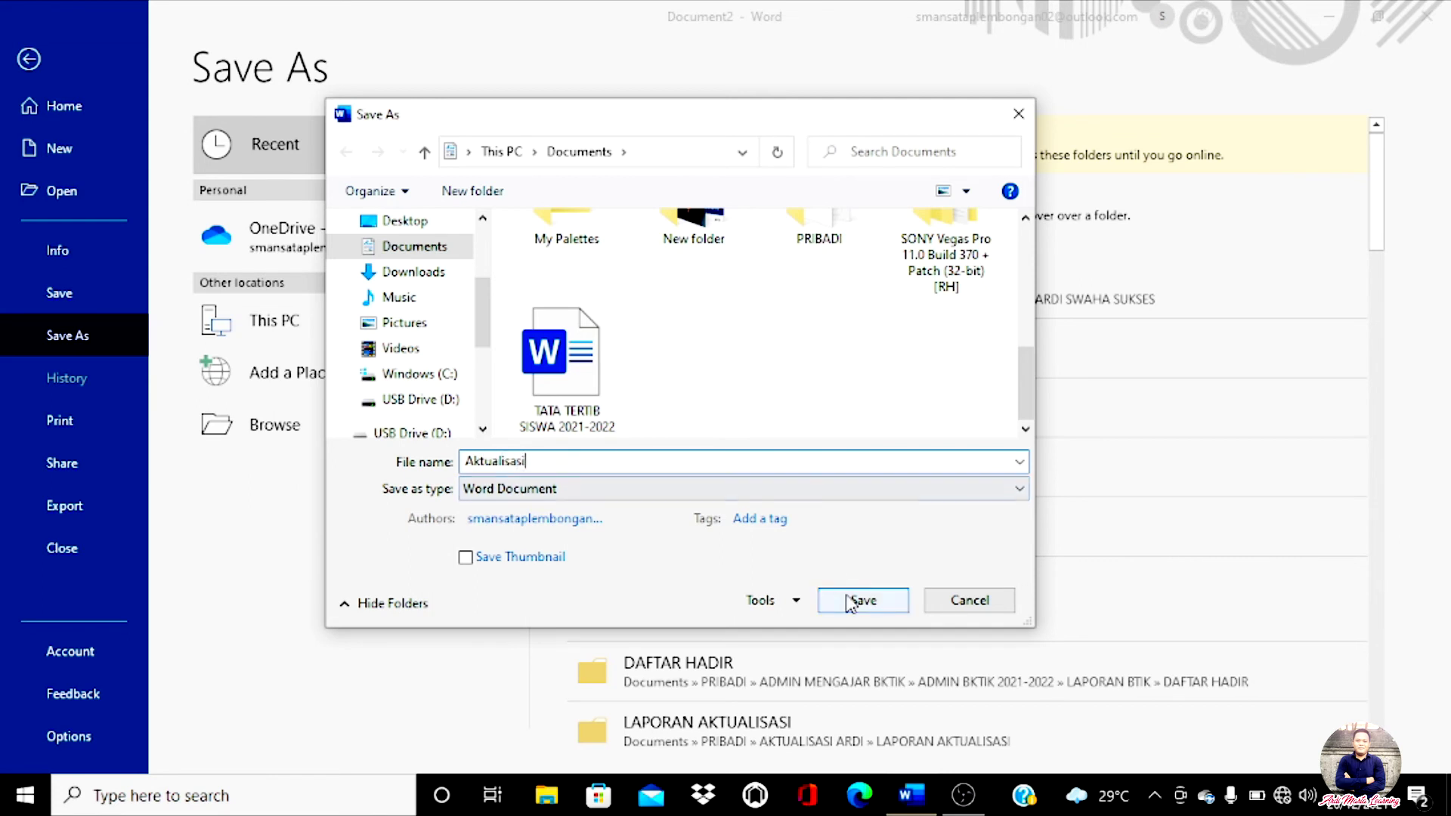
{"action": "left_click", "coordinate": [541, 495]}
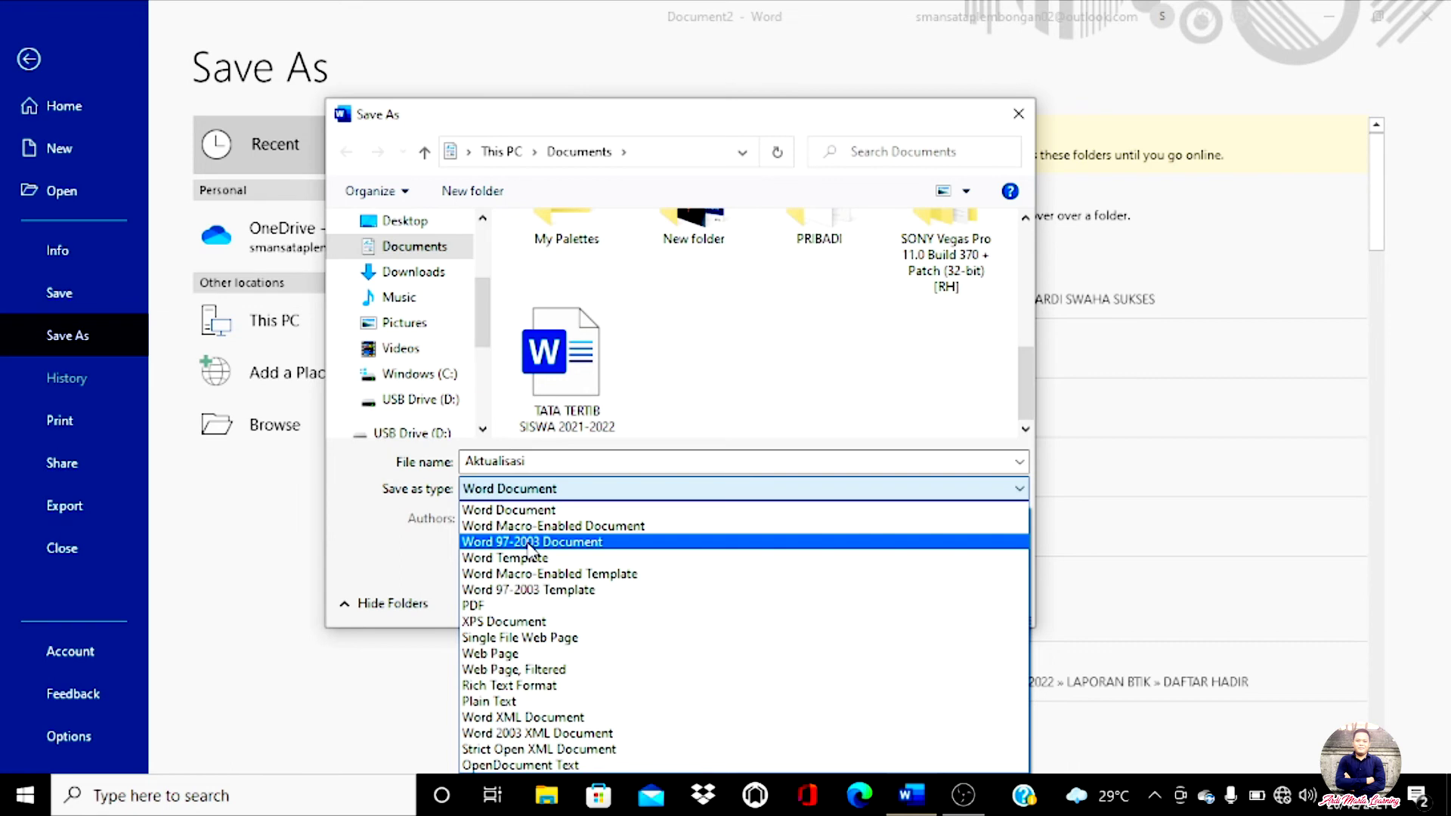
{"action": "left_click", "coordinate": [529, 544]}
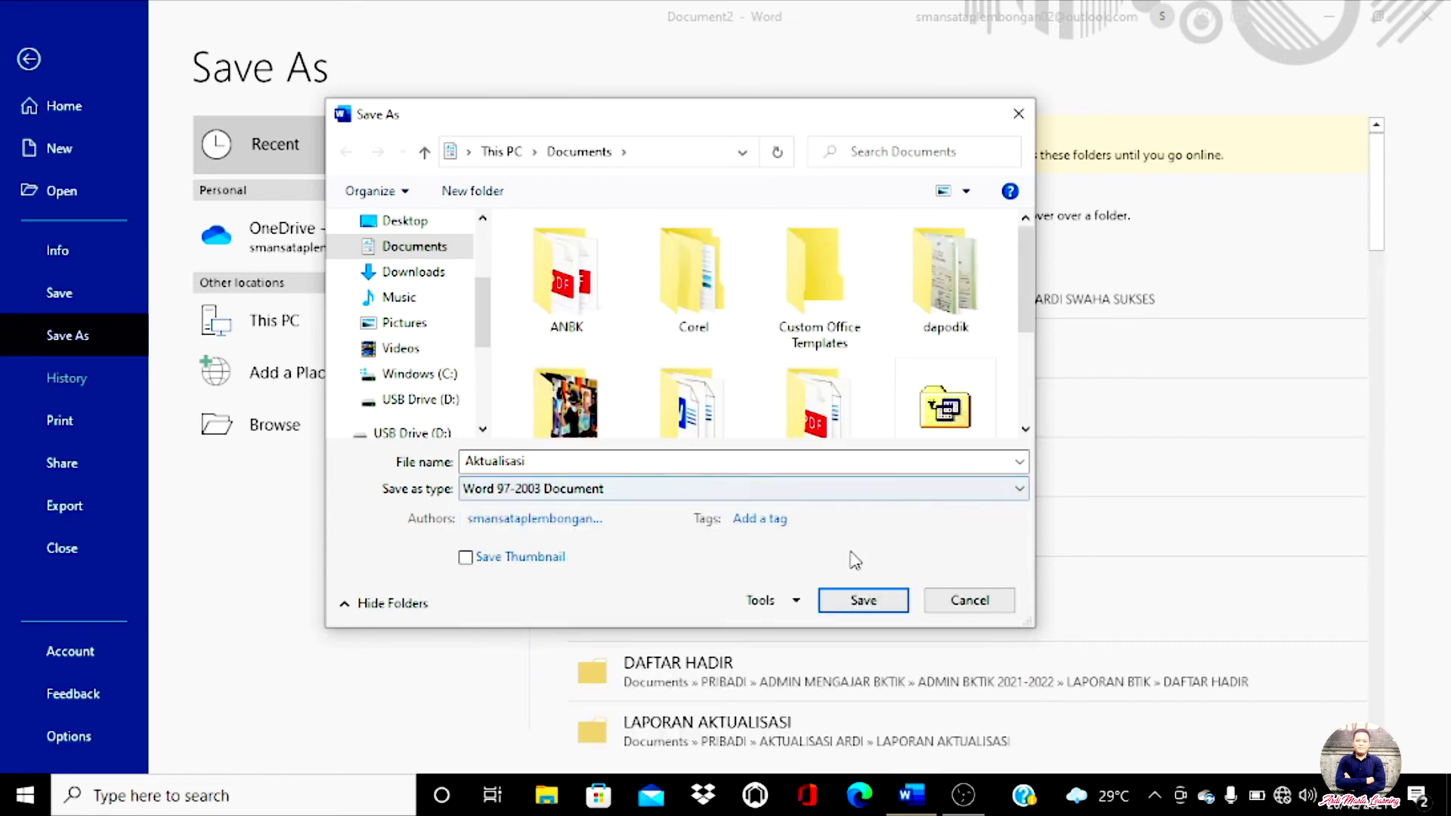
{"action": "left_click", "coordinate": [861, 601]}
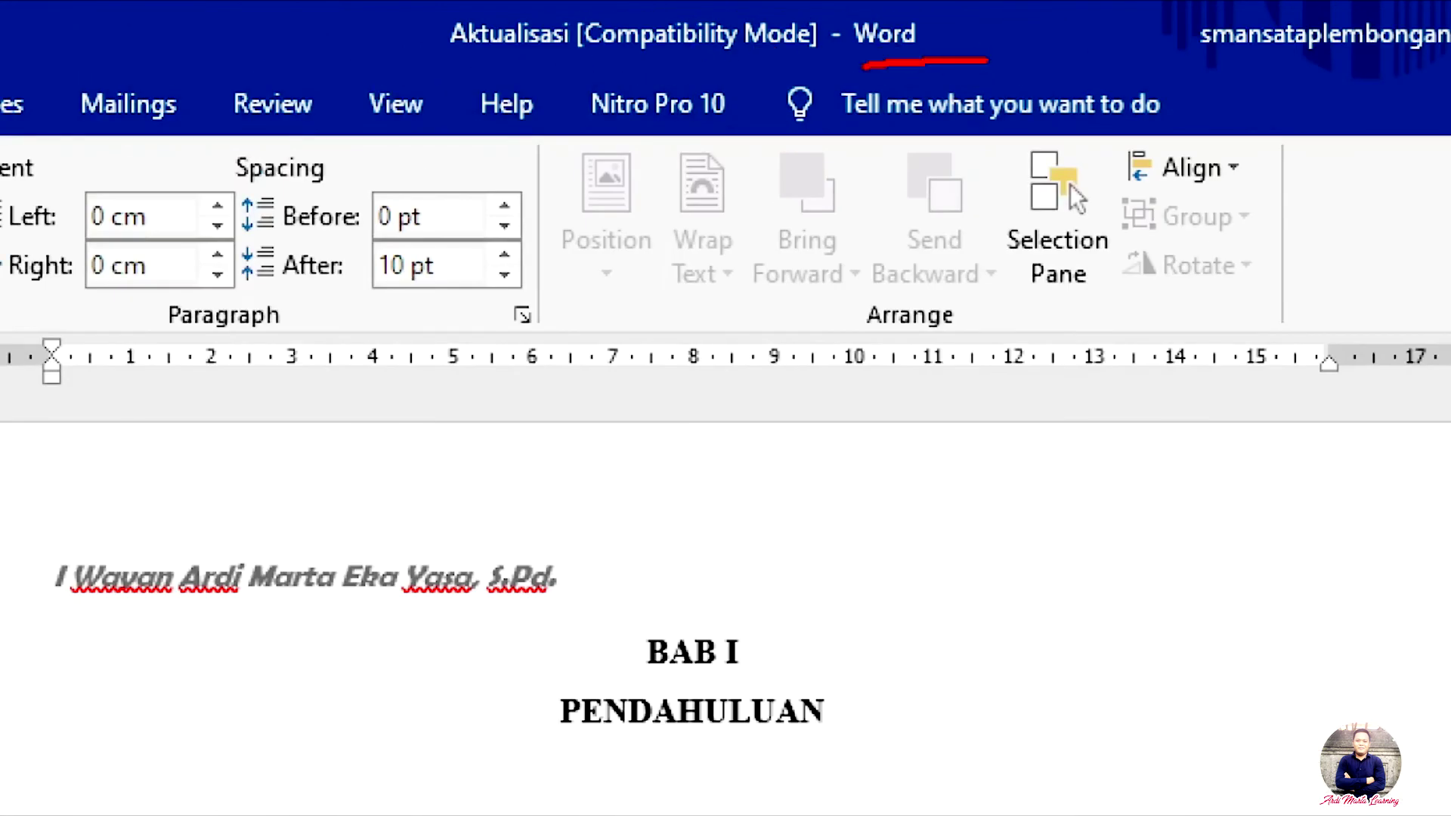
{"action": "mouse_move", "coordinate": [864, 66]}
{"action": "left_mouse_down"}
{"action": "mouse_move", "coordinate": [345, 76]}
{"action": "mouse_move", "coordinate": [332, 4]}
{"action": "left_mouse_up"}
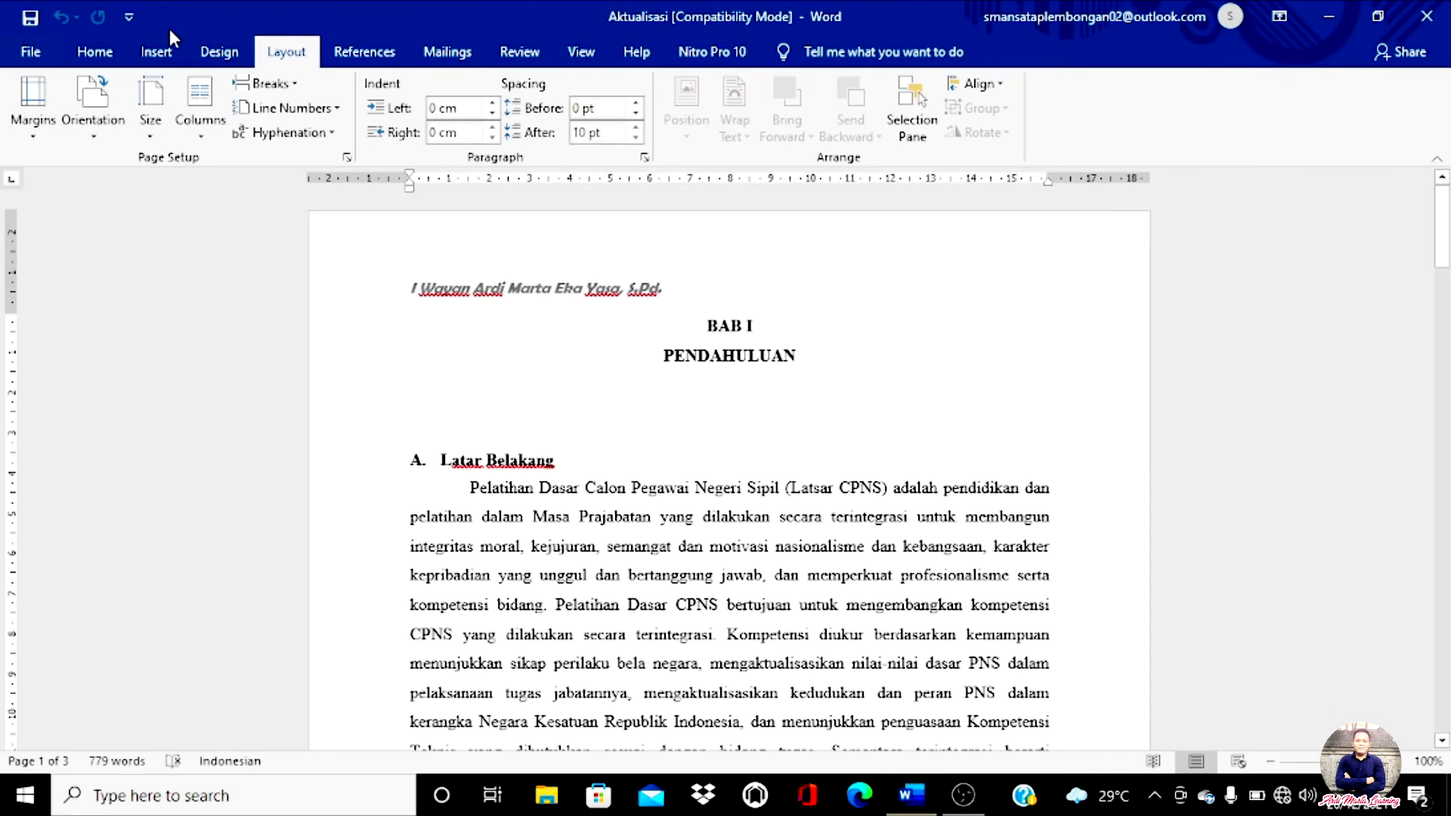
{"action": "left_click", "coordinate": [32, 54]}
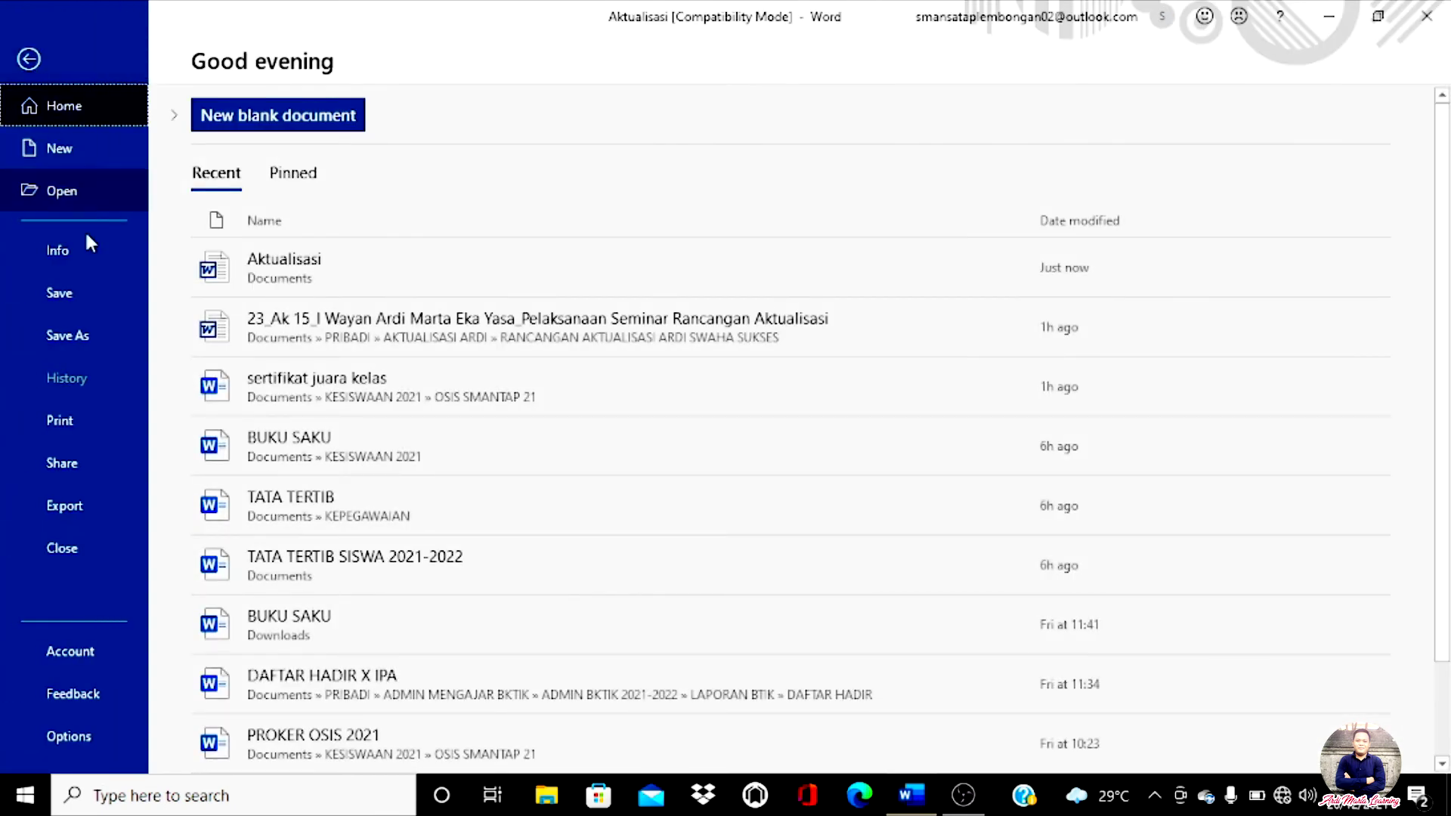
{"action": "left_click", "coordinate": [75, 428]}
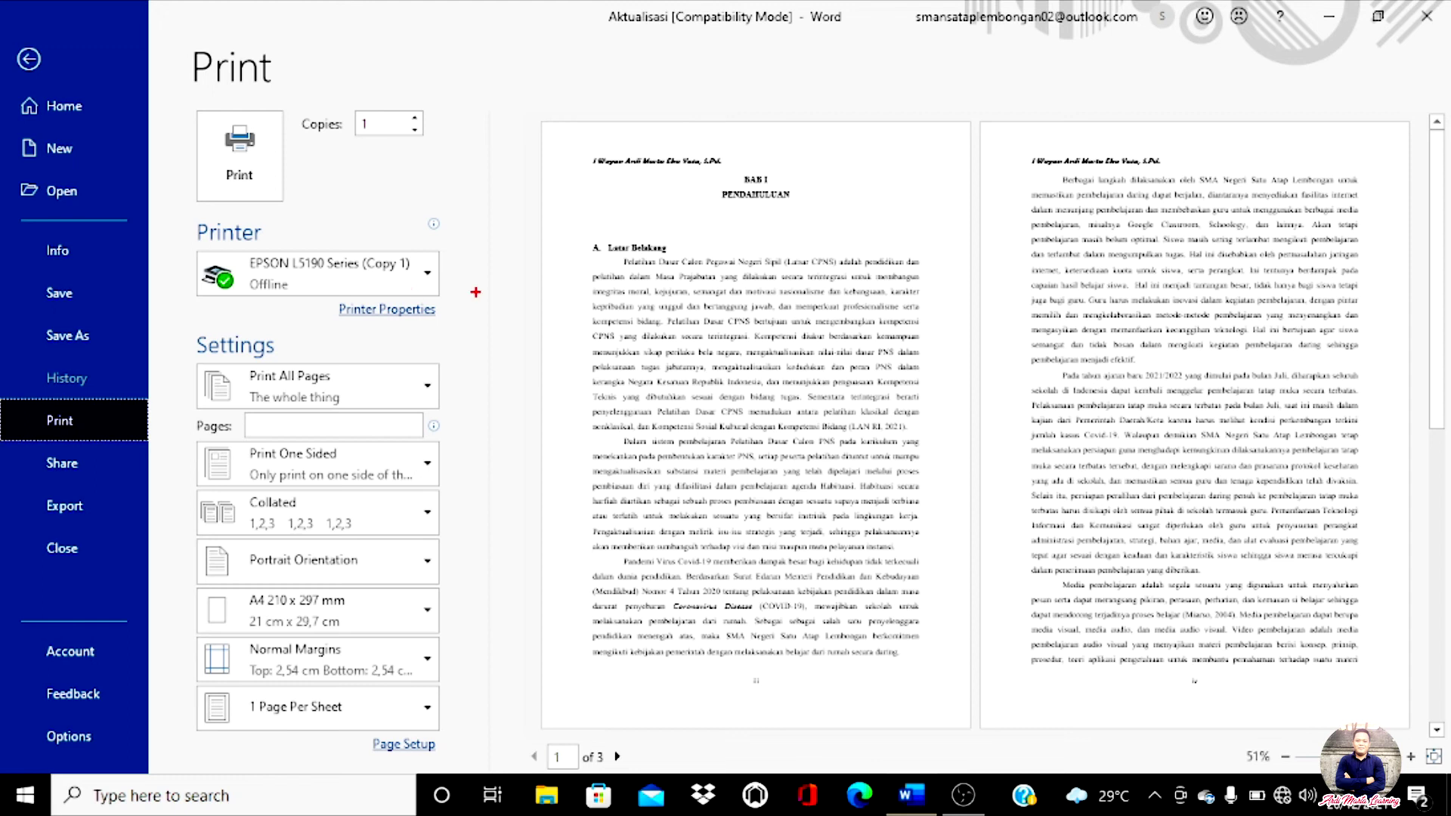
{"action": "mouse_move", "coordinate": [467, 285]}
{"action": "left_mouse_down"}
{"action": "mouse_move", "coordinate": [402, 323]}
{"action": "mouse_move", "coordinate": [198, 304]}
{"action": "mouse_move", "coordinate": [175, 244]}
{"action": "mouse_move", "coordinate": [272, 205]}
{"action": "mouse_move", "coordinate": [429, 212]}
{"action": "mouse_move", "coordinate": [468, 290]}
{"action": "left_mouse_up"}
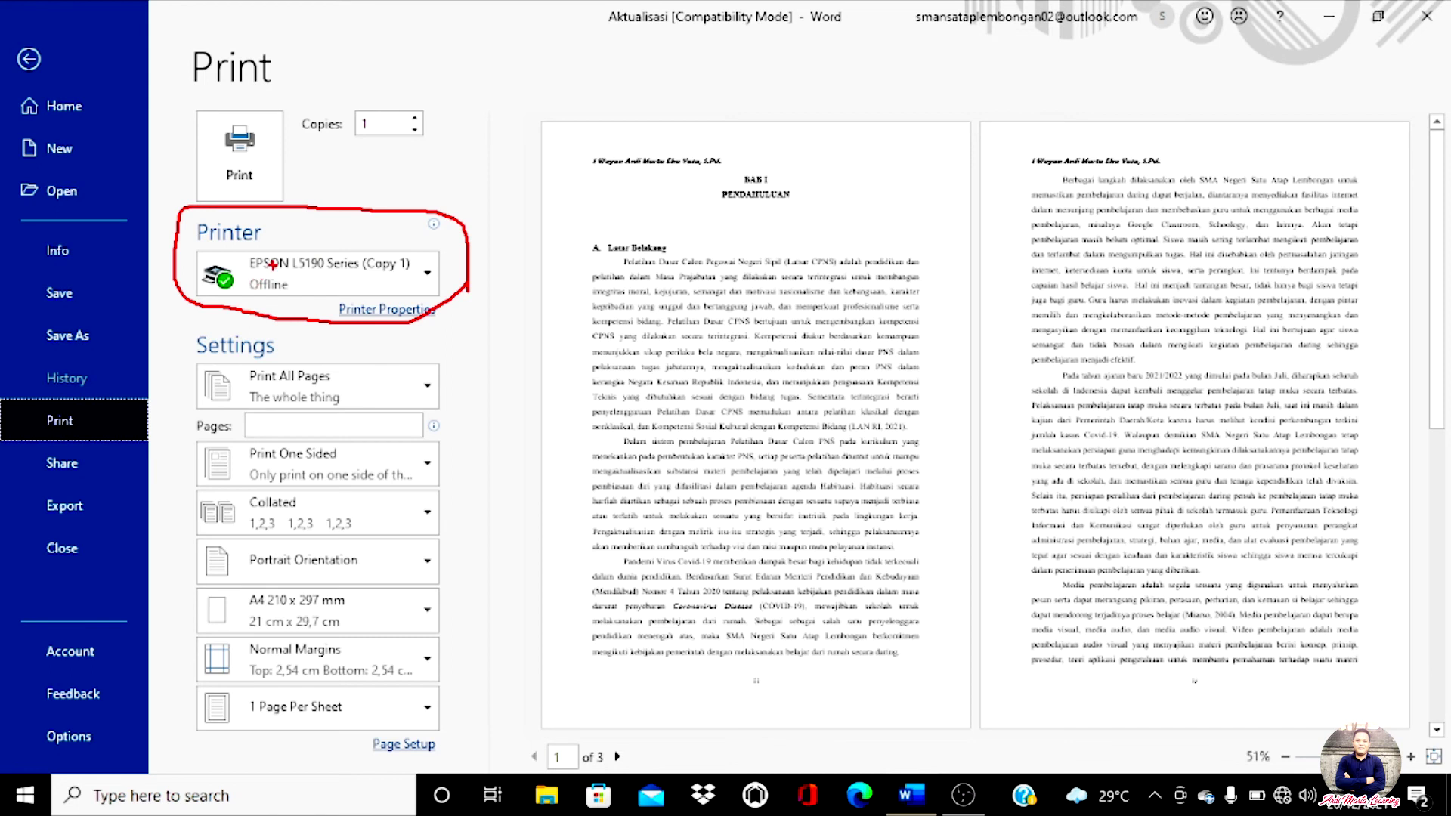
{"action": "left_click_drag", "start_coordinate": [247, 297], "coordinate": [279, 297]}
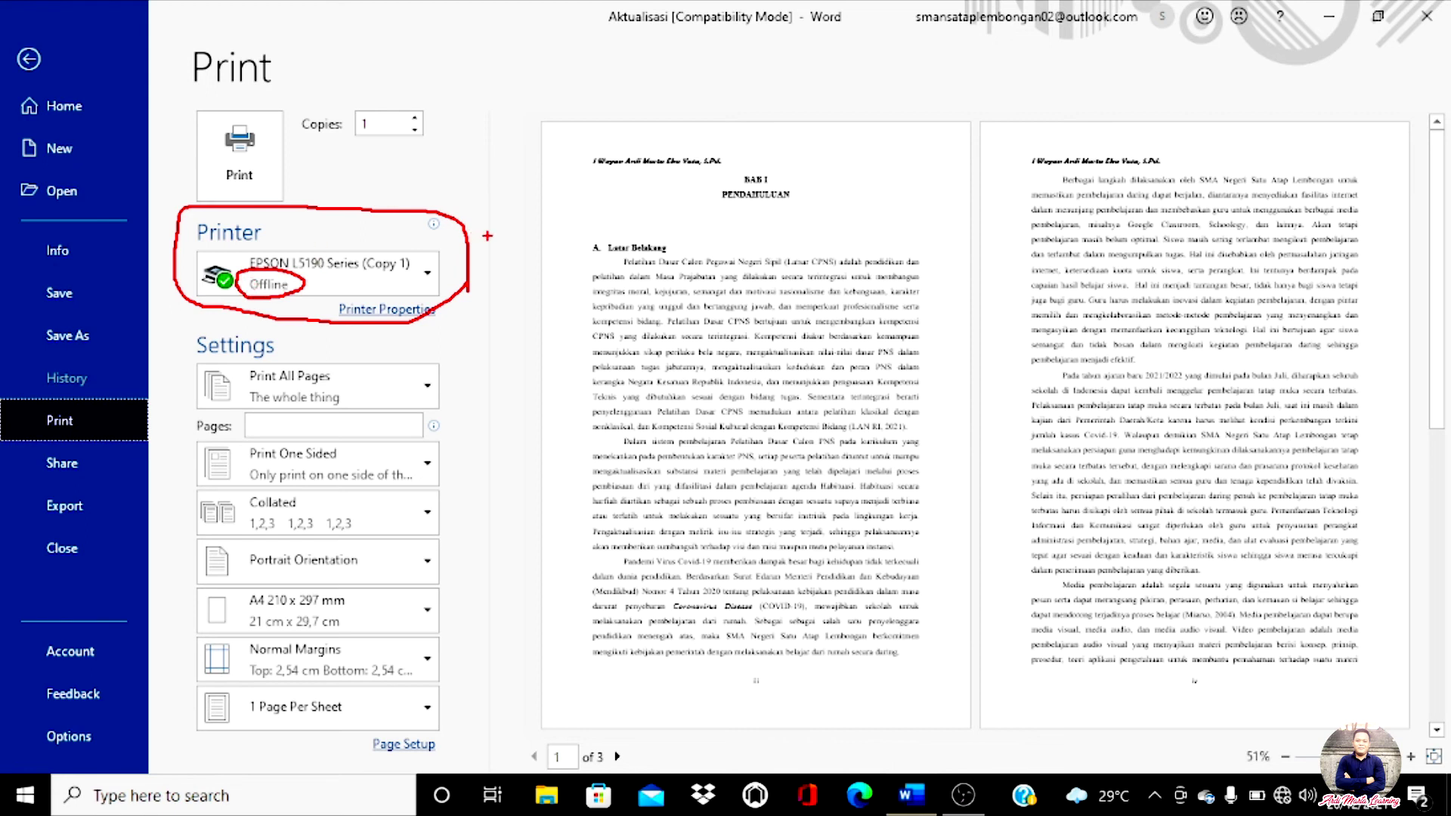
{"action": "left_click_drag", "start_coordinate": [212, 417], "coordinate": [431, 410]}
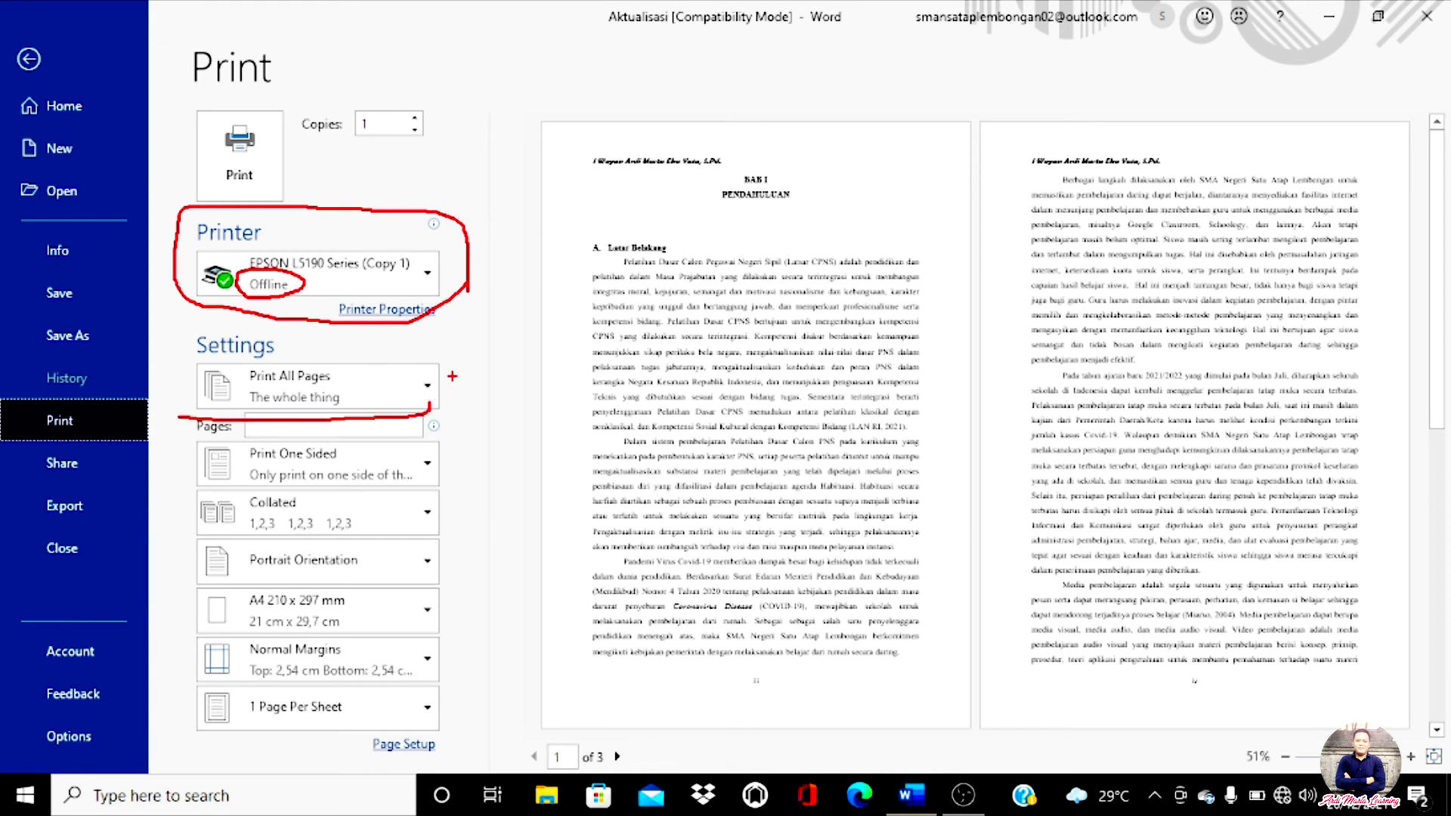
{"action": "key", "text": "Escape"}
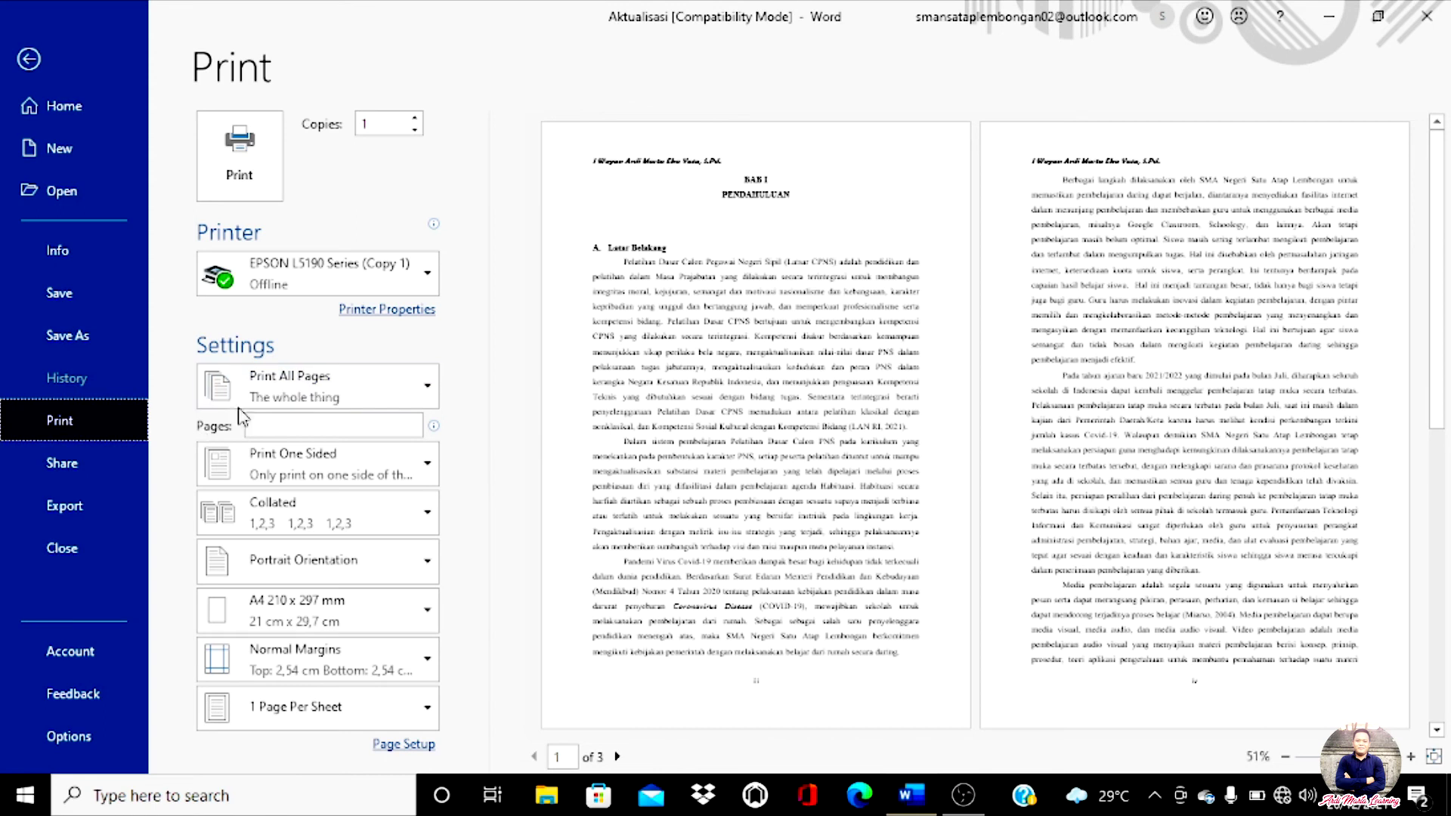
{"action": "left_click", "coordinate": [370, 381]}
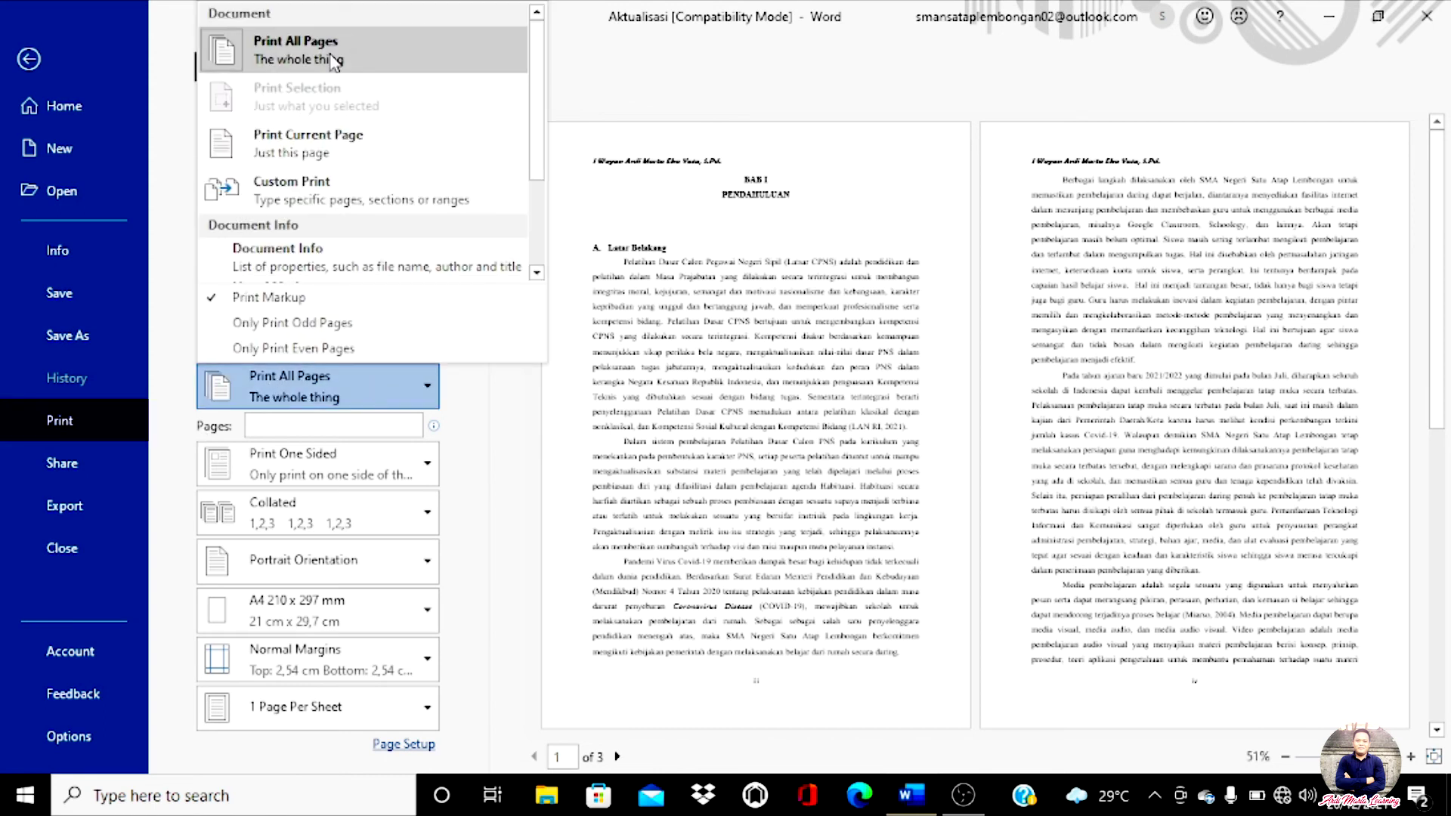
{"action": "left_click", "coordinate": [349, 60]}
{"action": "left_click", "coordinate": [363, 386]}
{"action": "mouse_move", "coordinate": [378, 150]}
{"action": "left_mouse_down"}
{"action": "mouse_move", "coordinate": [301, 170]}
{"action": "mouse_move", "coordinate": [219, 168]}
{"action": "mouse_move", "coordinate": [189, 140]}
{"action": "mouse_move", "coordinate": [354, 115]}
{"action": "mouse_move", "coordinate": [387, 139]}
{"action": "left_mouse_up"}
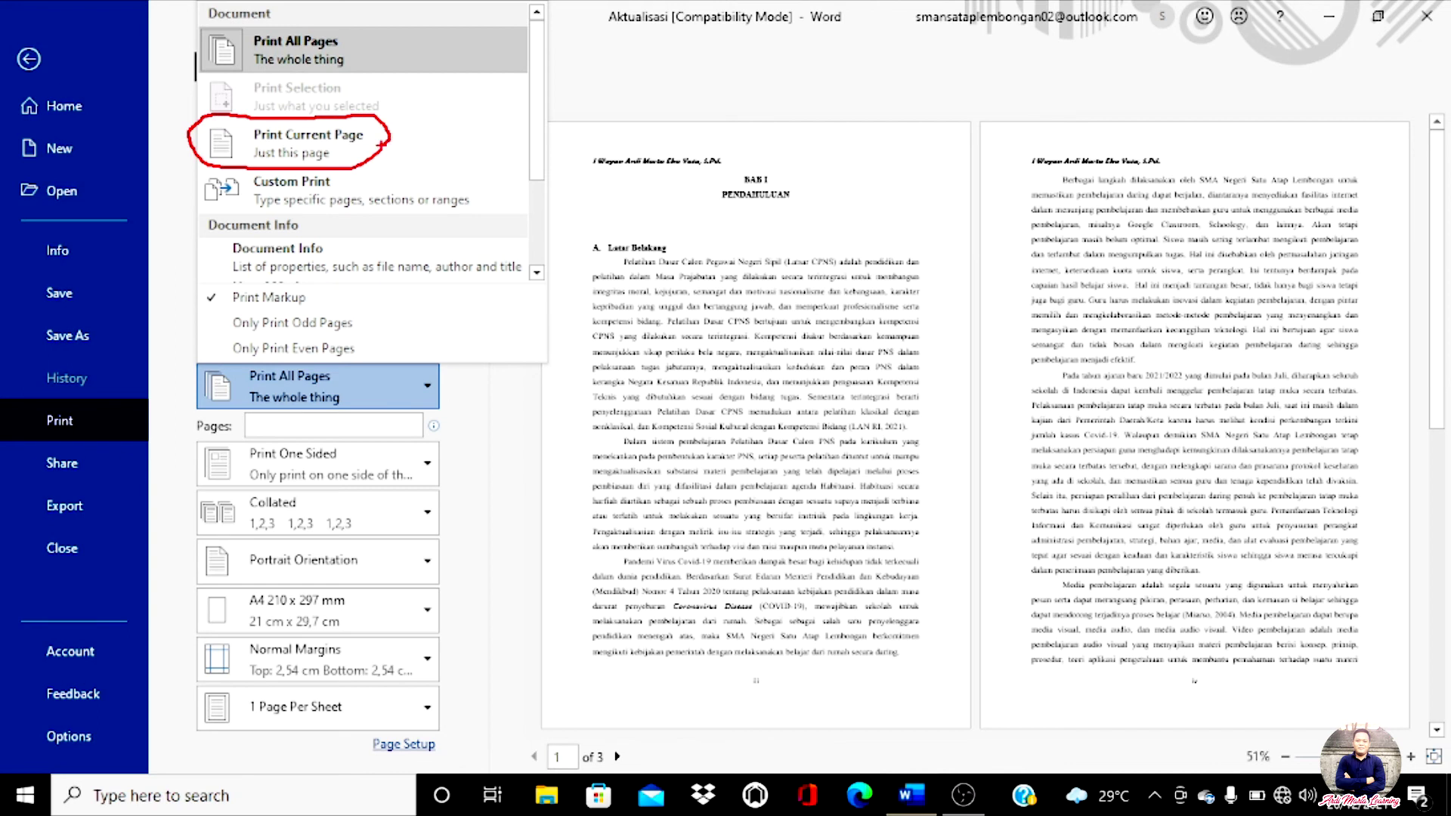
{"action": "key", "text": "Escape"}
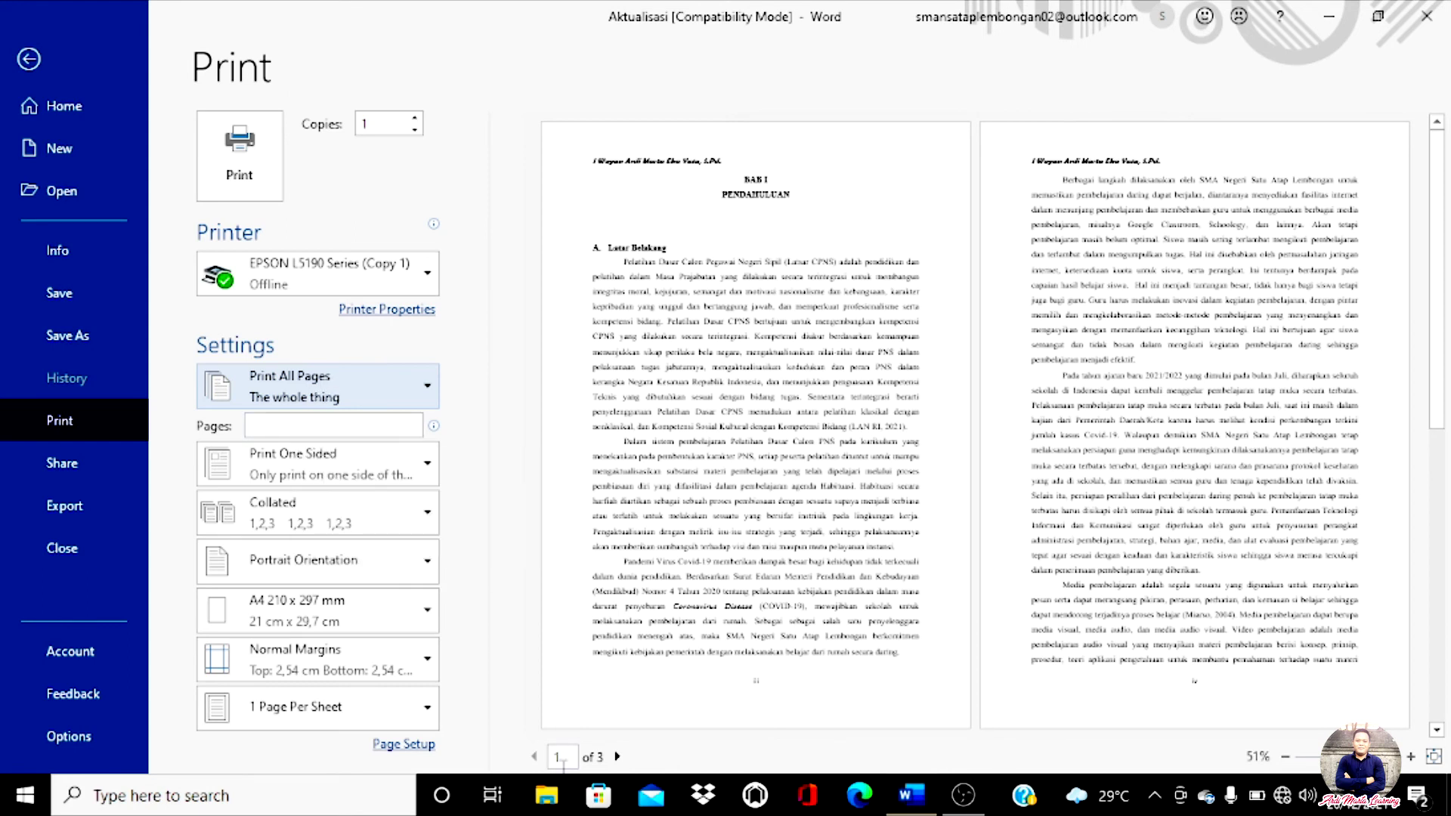
{"action": "left_click", "coordinate": [312, 425]}
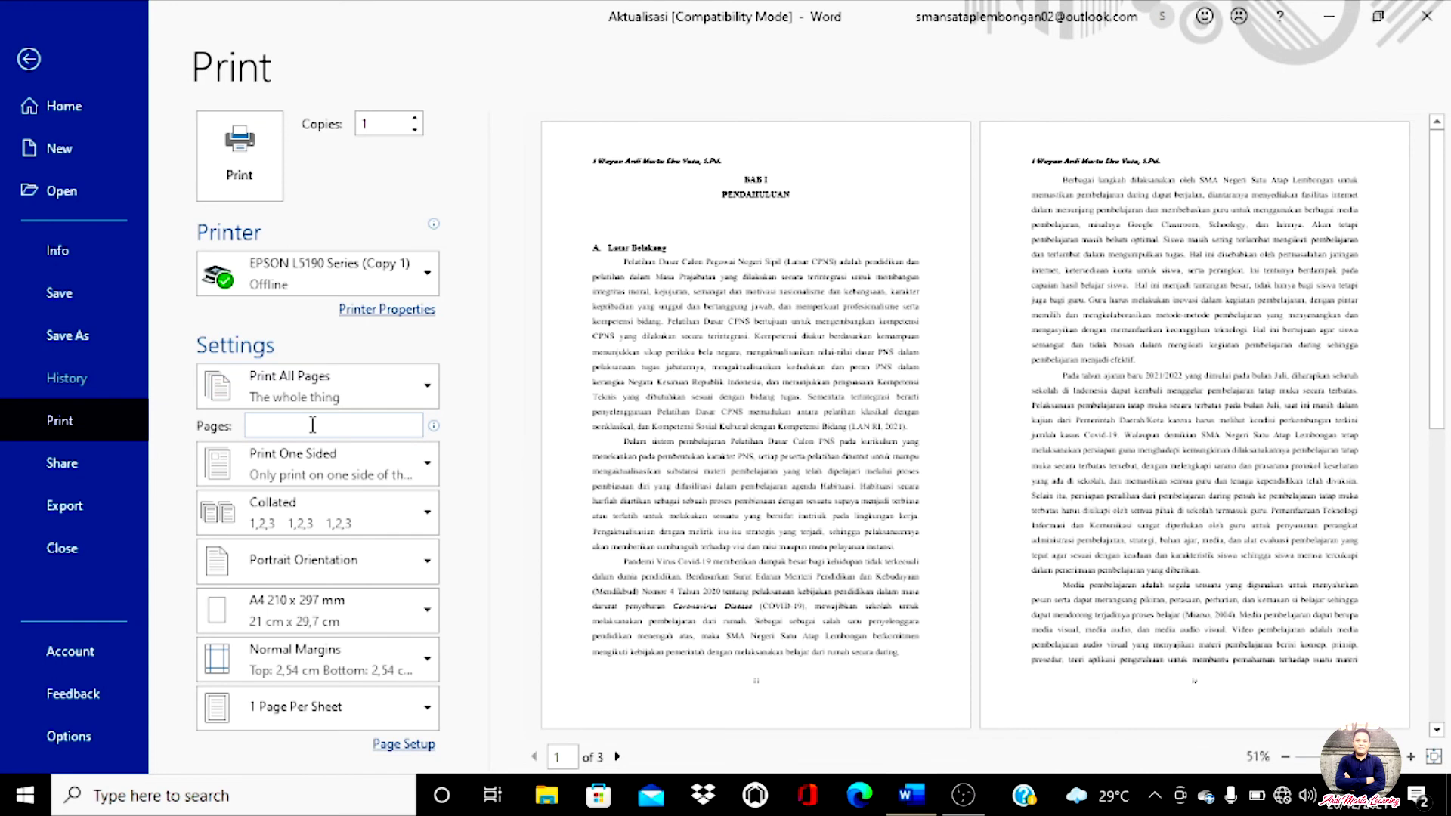
{"action": "type", "text": "1"}
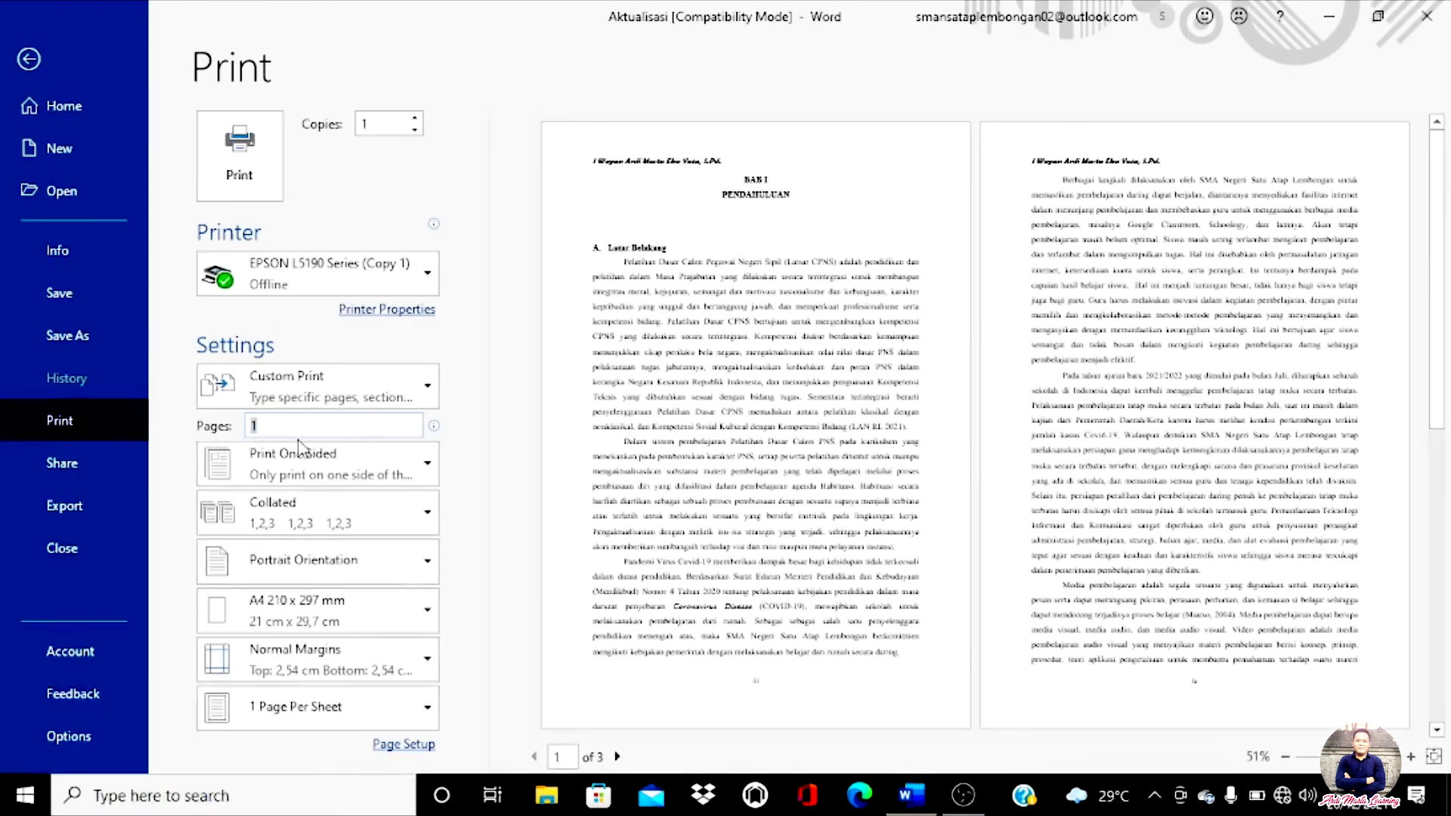
{"action": "type", "text": ","}
{"action": "key", "text": "BackSpace"}
{"action": "key", "text": "BackSpace"}
{"action": "mouse_move", "coordinate": [285, 425]}
{"action": "left_click_drag", "start_coordinate": [286, 425], "coordinate": [238, 429]}
{"action": "key", "text": "BackSpace"}
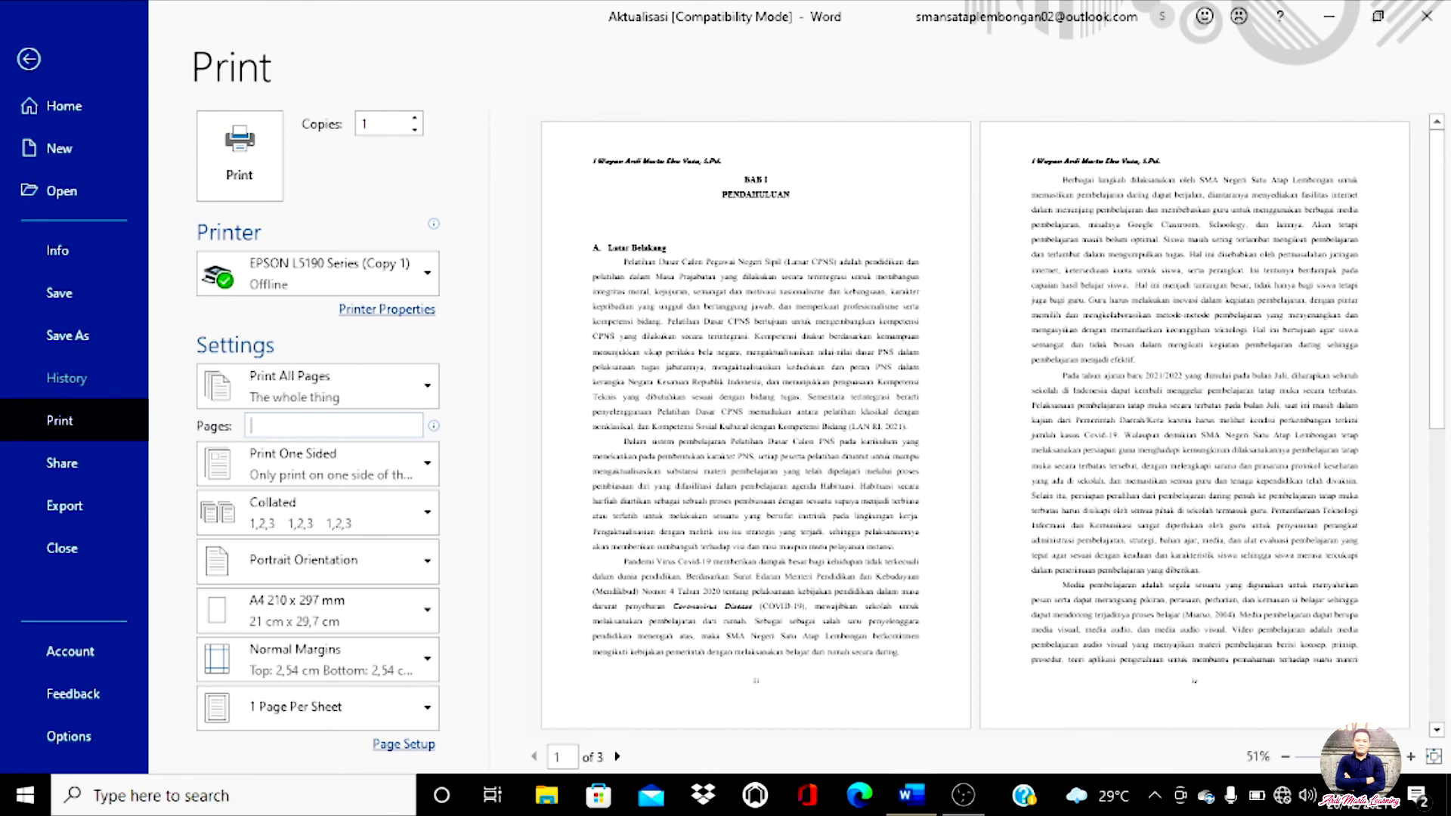
{"action": "type", "text": "1"}
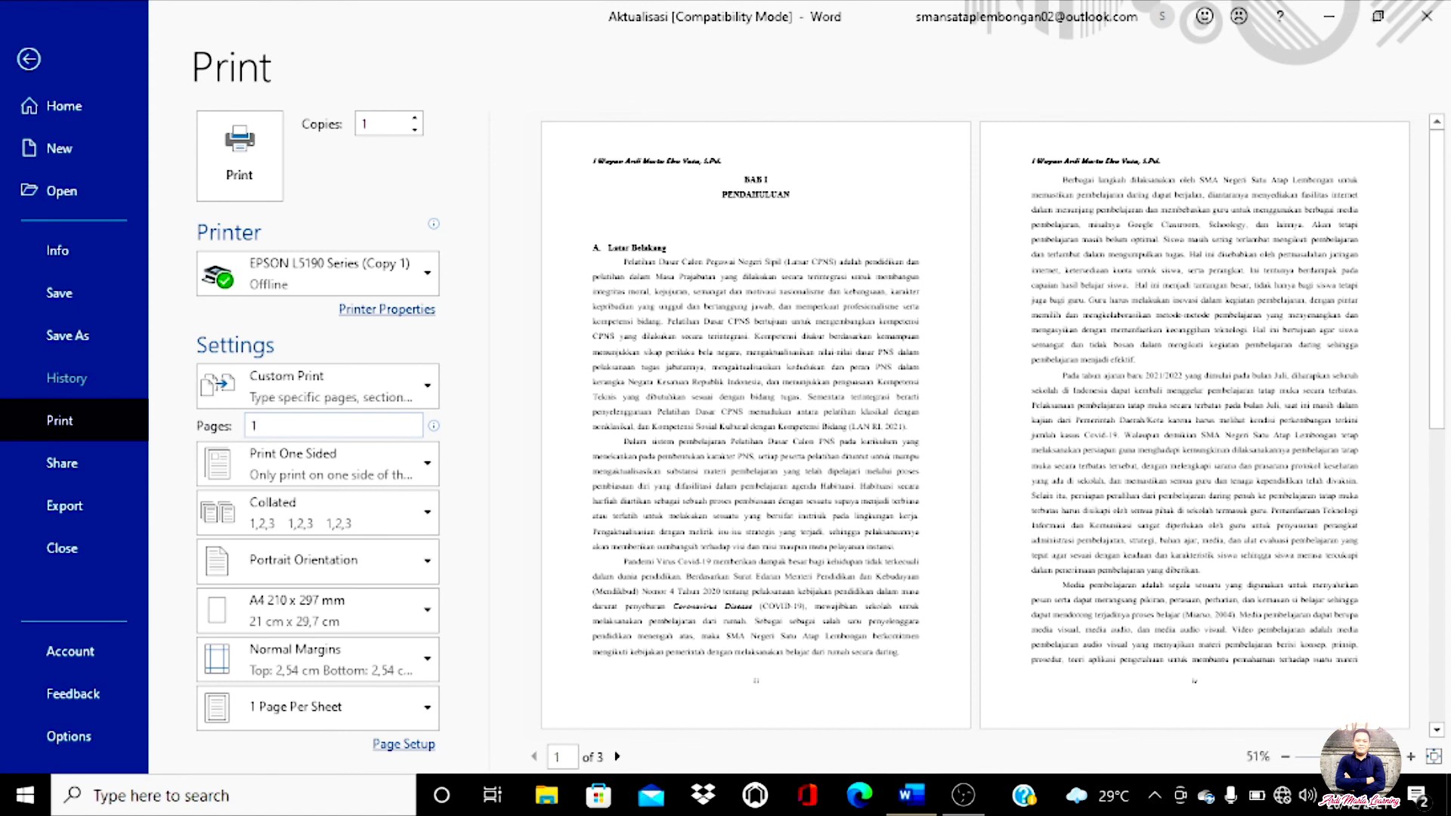
{"action": "type", "text": ",3"}
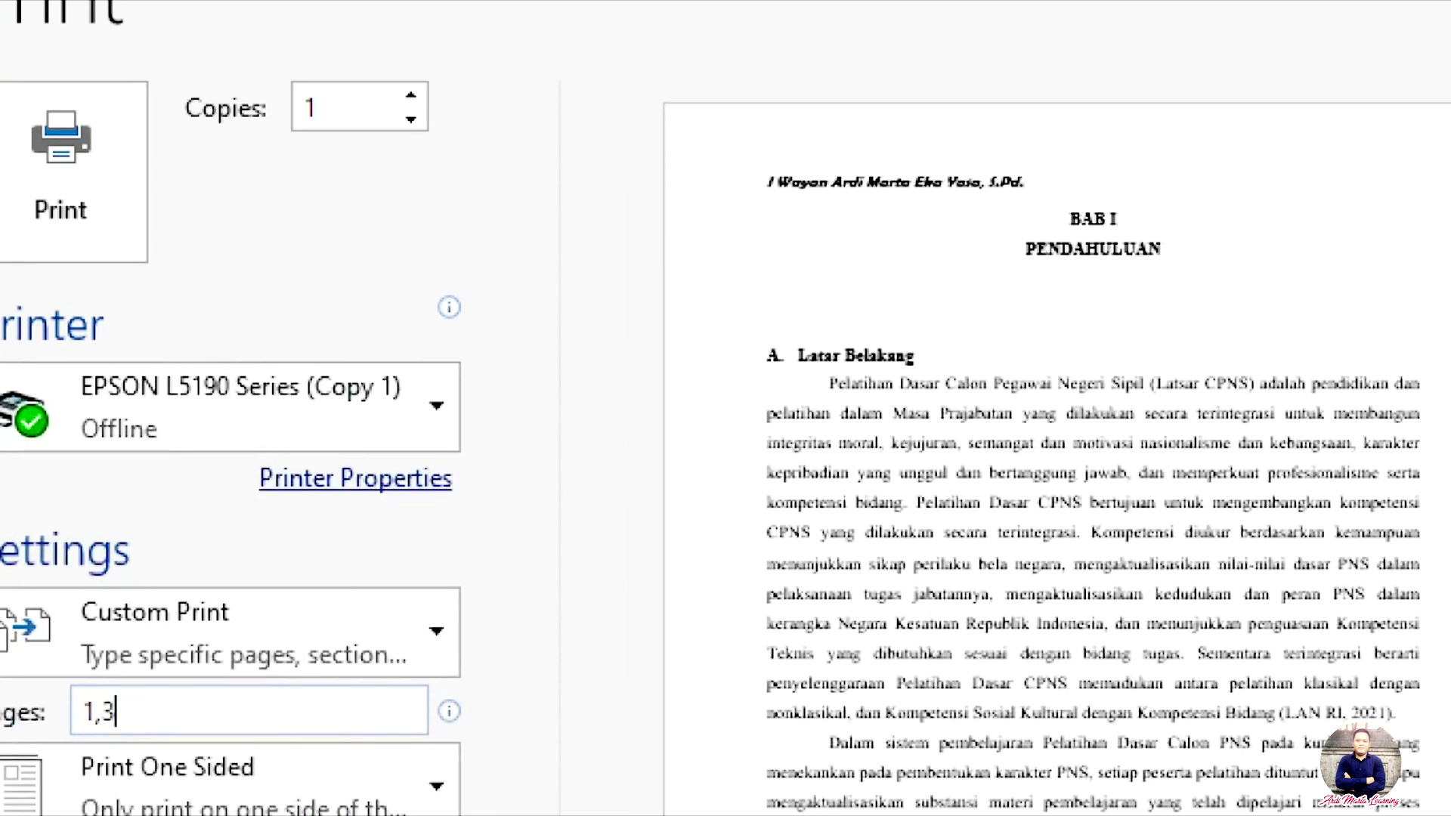
{"action": "mouse_move", "coordinate": [465, 134]}
{"action": "left_mouse_down"}
{"action": "mouse_move", "coordinate": [345, 159]}
{"action": "mouse_move", "coordinate": [161, 120]}
{"action": "mouse_move", "coordinate": [305, 38]}
{"action": "mouse_move", "coordinate": [468, 80]}
{"action": "mouse_move", "coordinate": [463, 130]}
{"action": "left_mouse_up"}
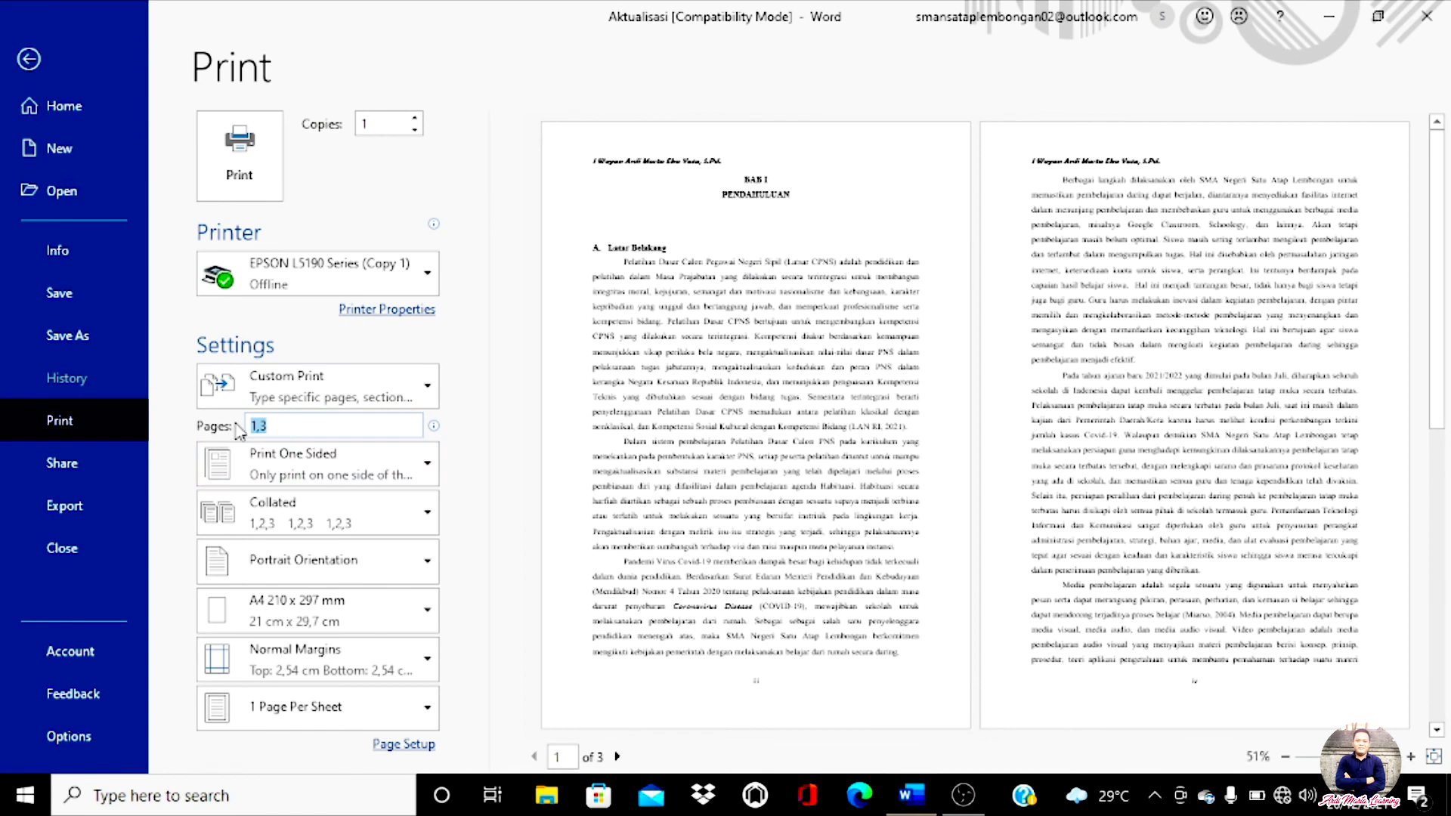
{"action": "key", "text": "BackSpace"}
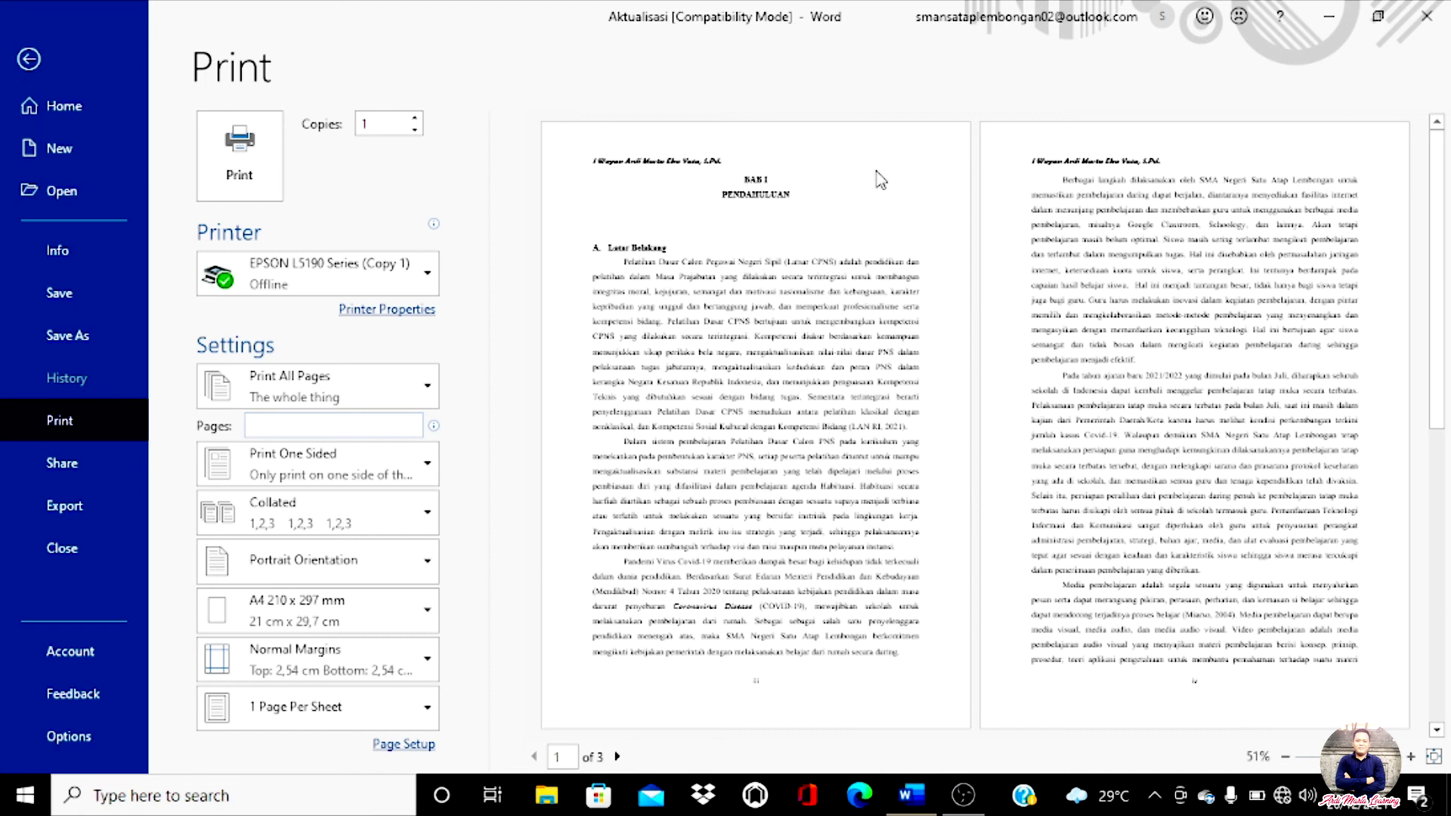
Step: Enter 2 in the Copies box of the Print settings
{"action": "left_click", "coordinate": [365, 197]}
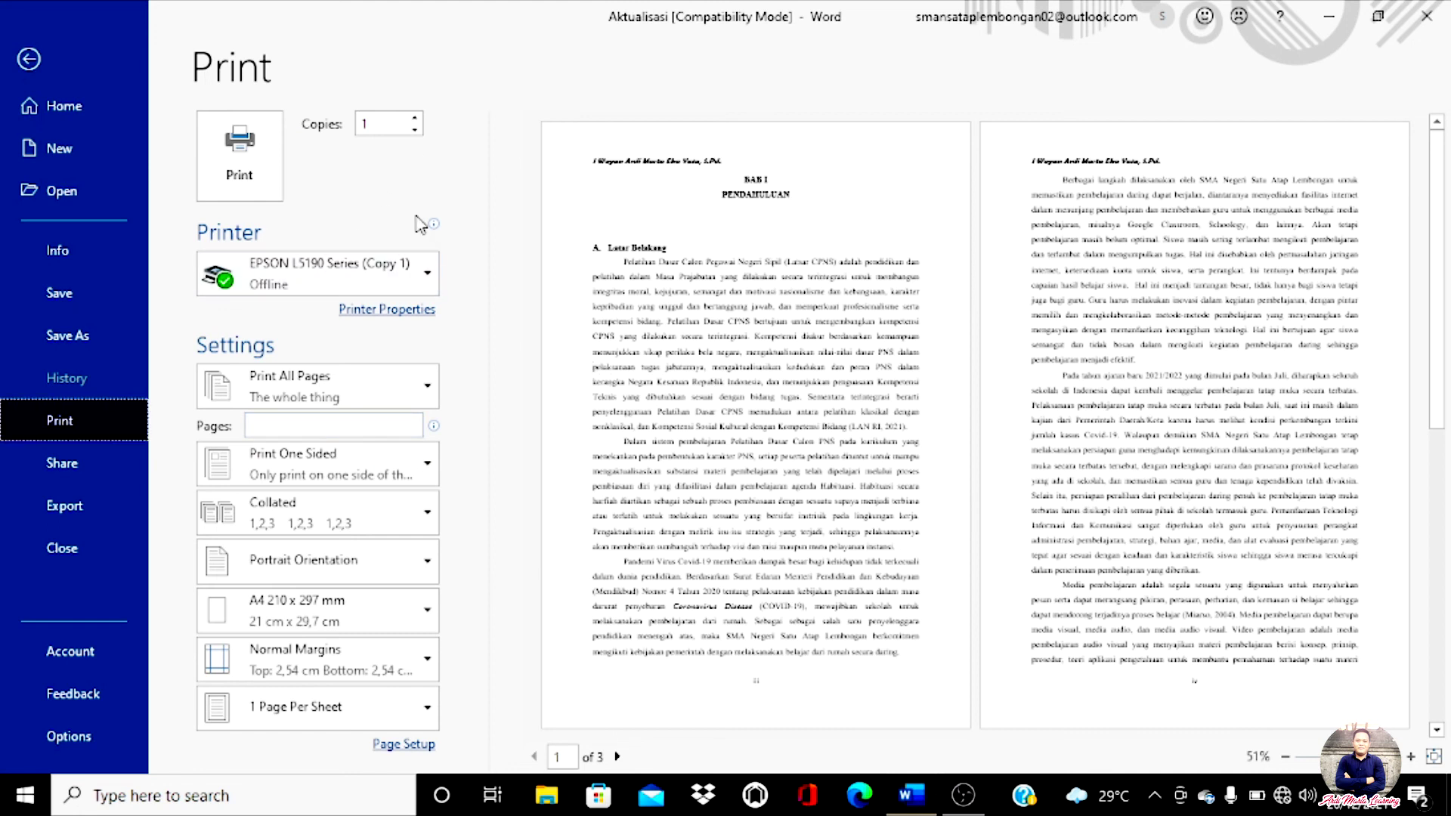
{"action": "left_click", "coordinate": [378, 122]}
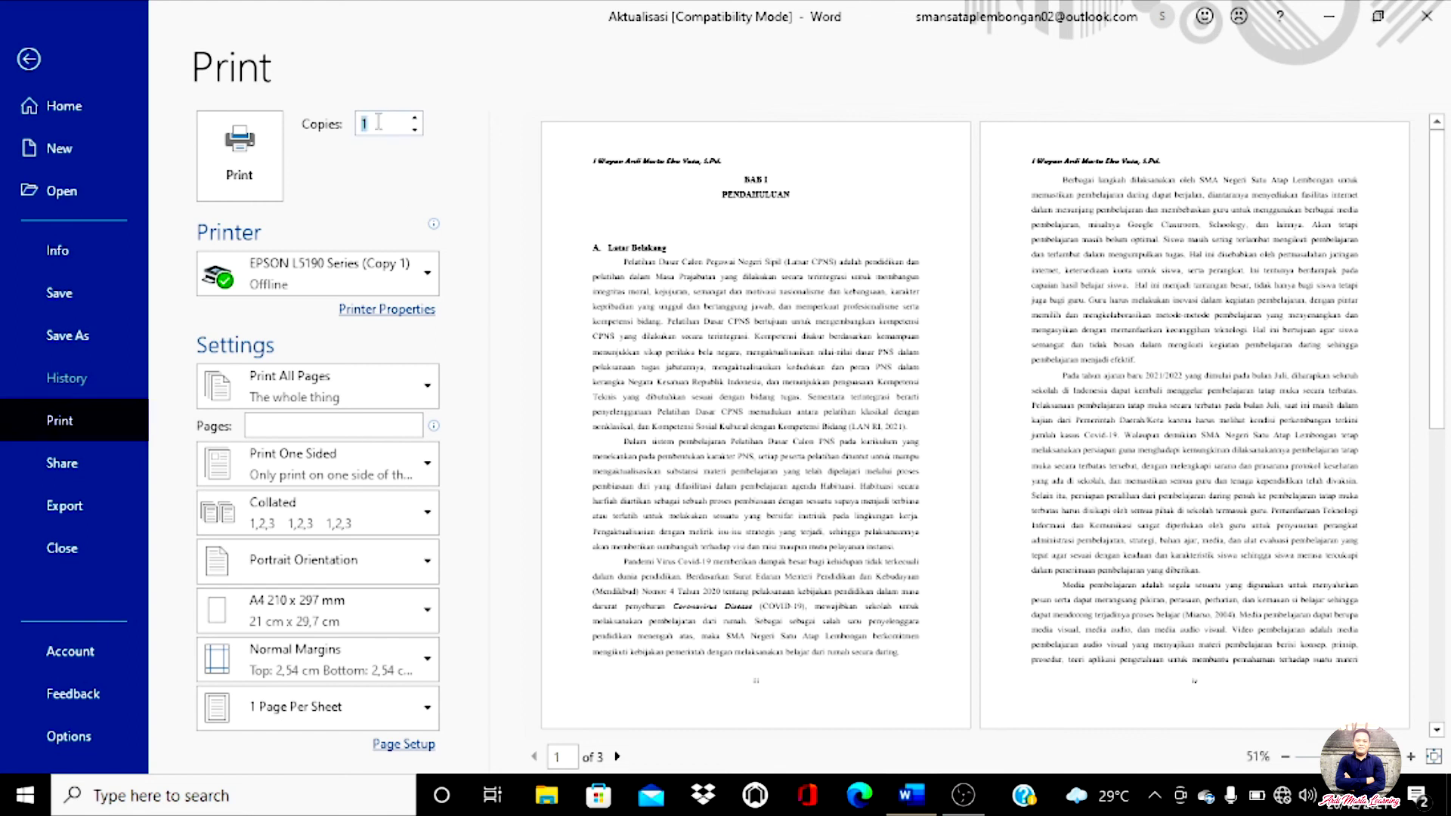
{"action": "type", "text": "2"}
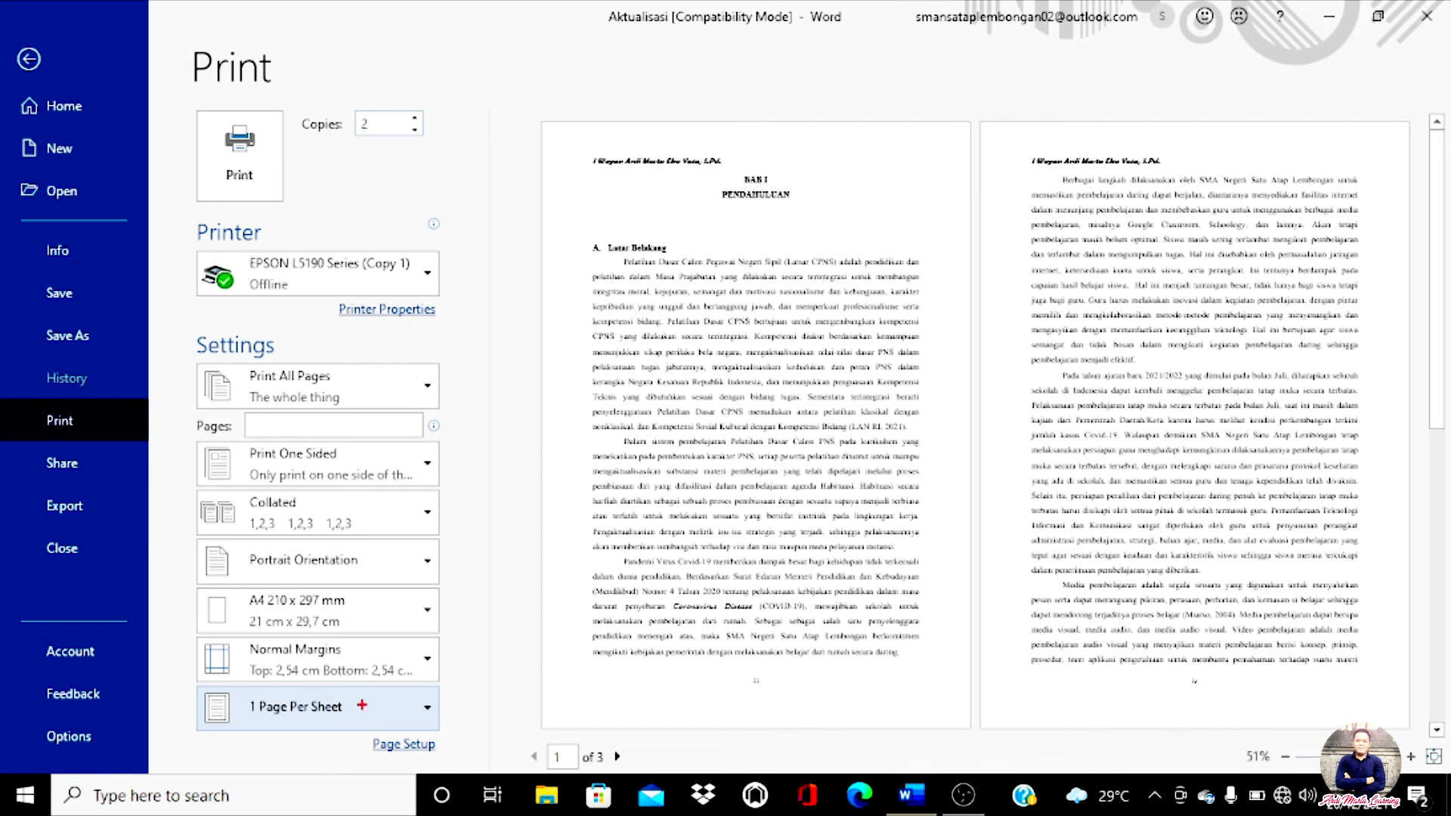
{"action": "mouse_move", "coordinate": [462, 711]}
{"action": "left_mouse_down"}
{"action": "mouse_move", "coordinate": [338, 733]}
{"action": "mouse_move", "coordinate": [162, 684]}
{"action": "mouse_move", "coordinate": [427, 673]}
{"action": "mouse_move", "coordinate": [458, 698]}
{"action": "left_mouse_up"}
{"action": "key", "text": "Escape"}
{"action": "left_click", "coordinate": [398, 722]}
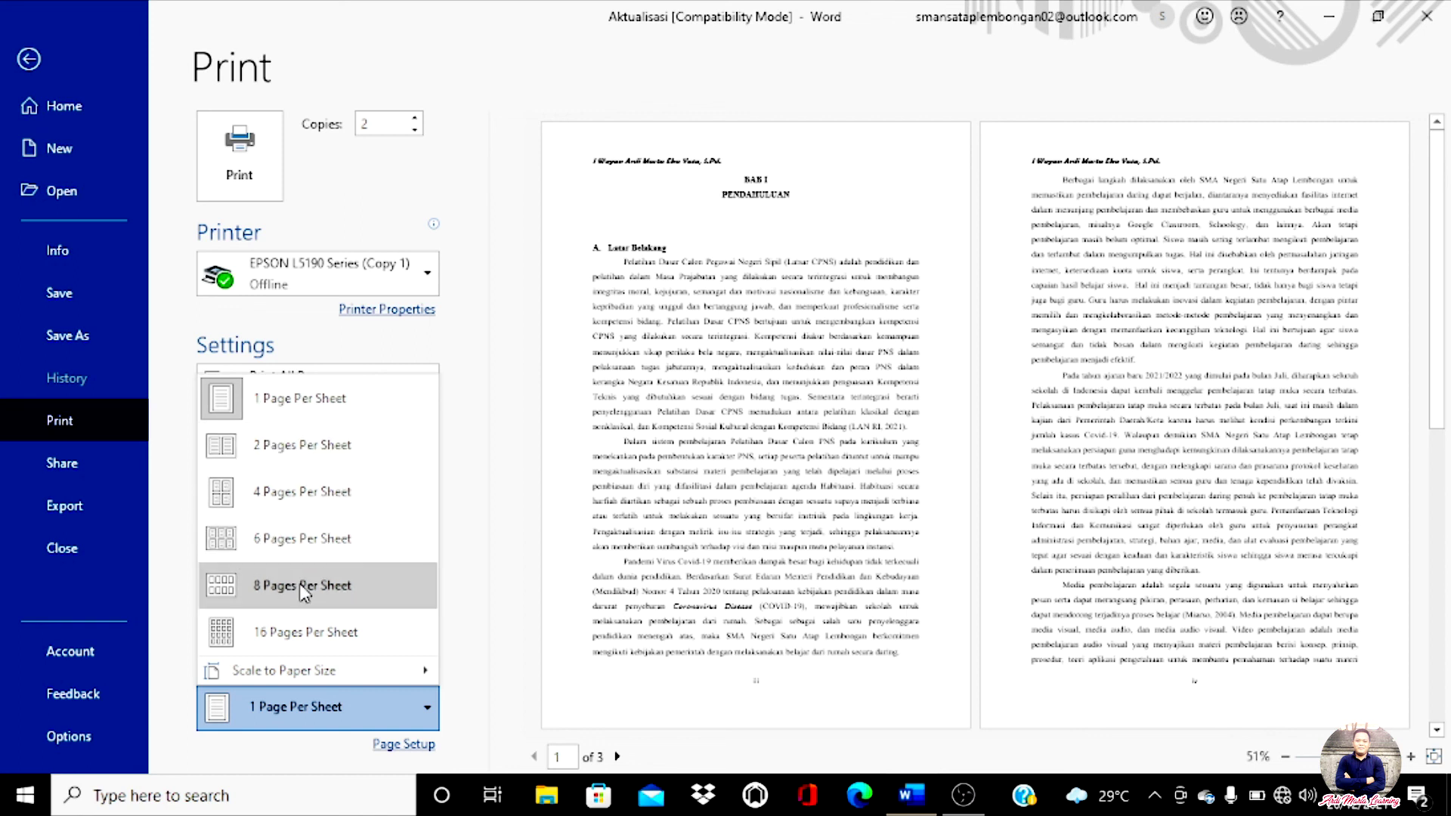
Step: Review the Pages Per Sheet and Scale to Paper Size choices, leaving 1 page per sheet unscaled
{"action": "mouse_move", "coordinate": [297, 670]}
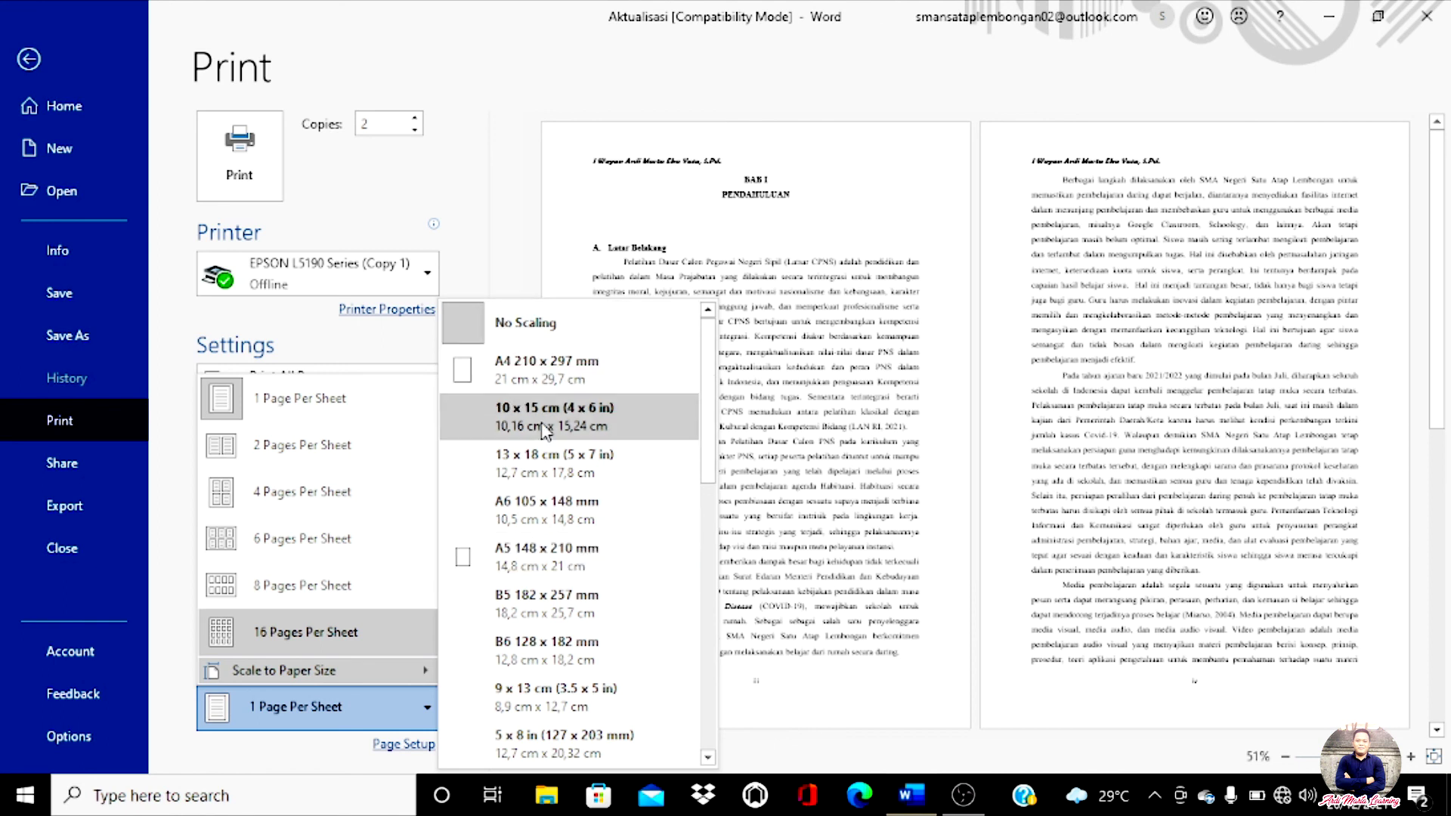
{"action": "left_click_drag", "start_coordinate": [703, 461], "coordinate": [706, 687]}
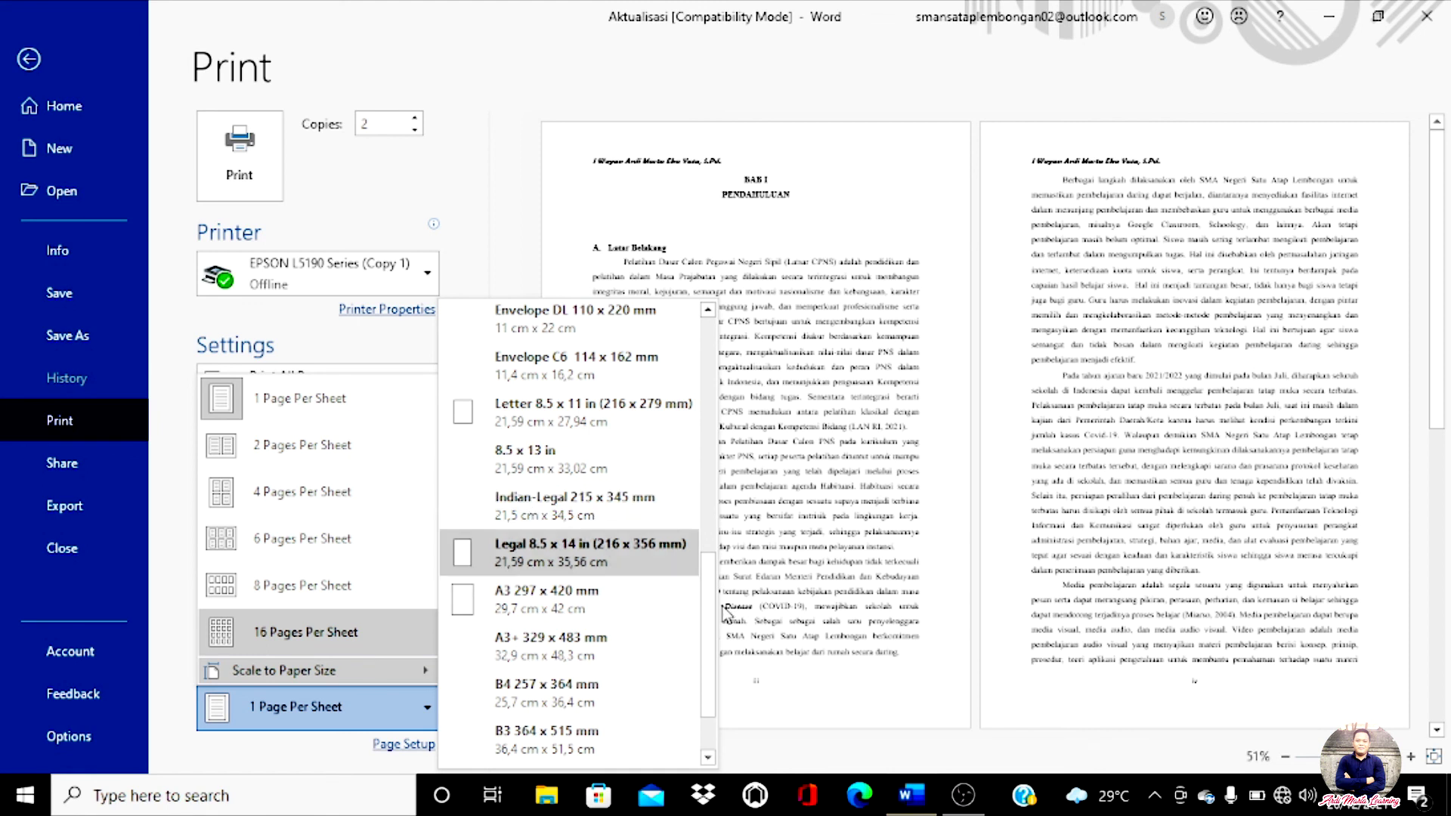
{"action": "left_click_drag", "start_coordinate": [709, 627], "coordinate": [711, 371]}
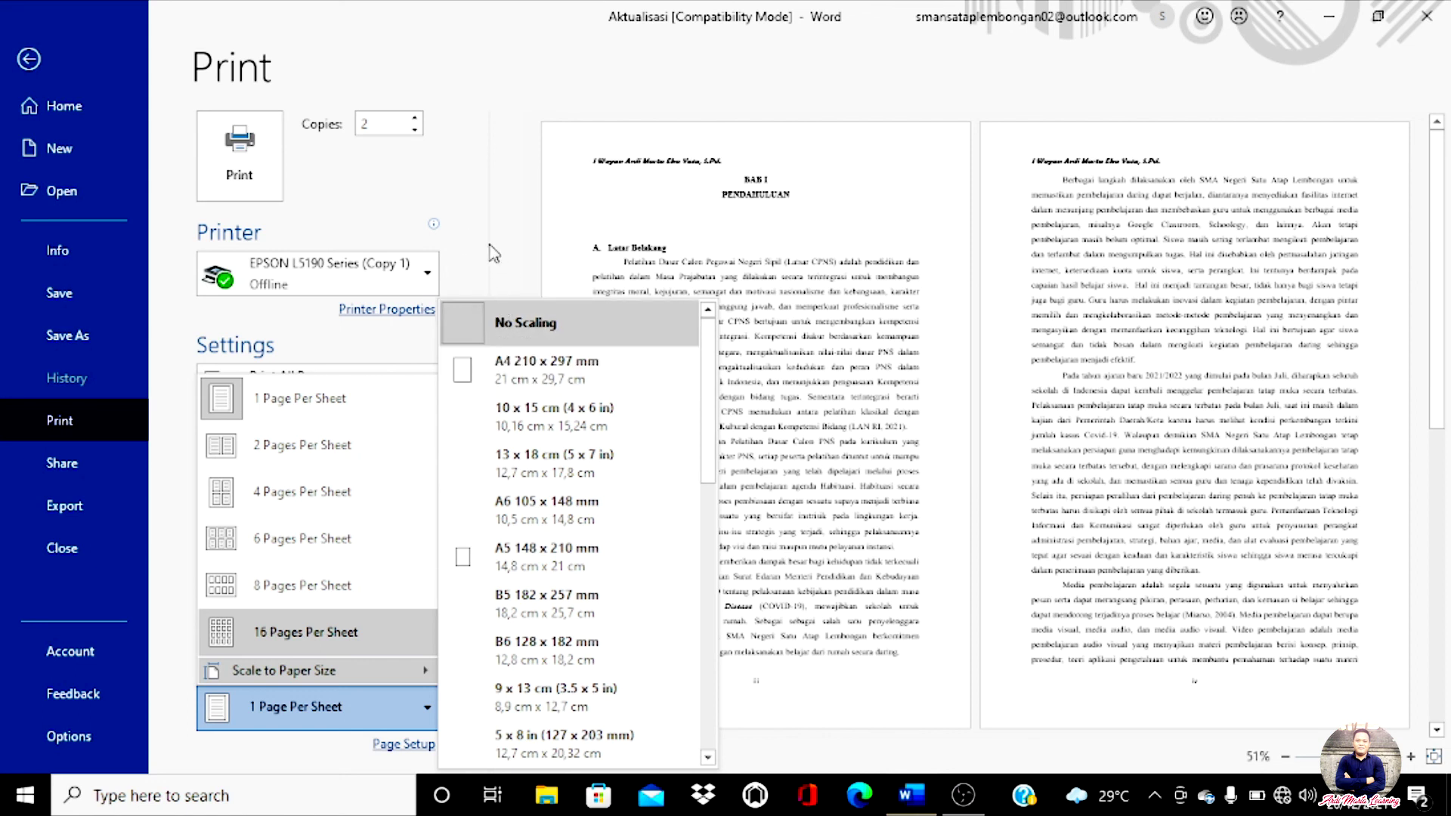
{"action": "left_click", "coordinate": [522, 331]}
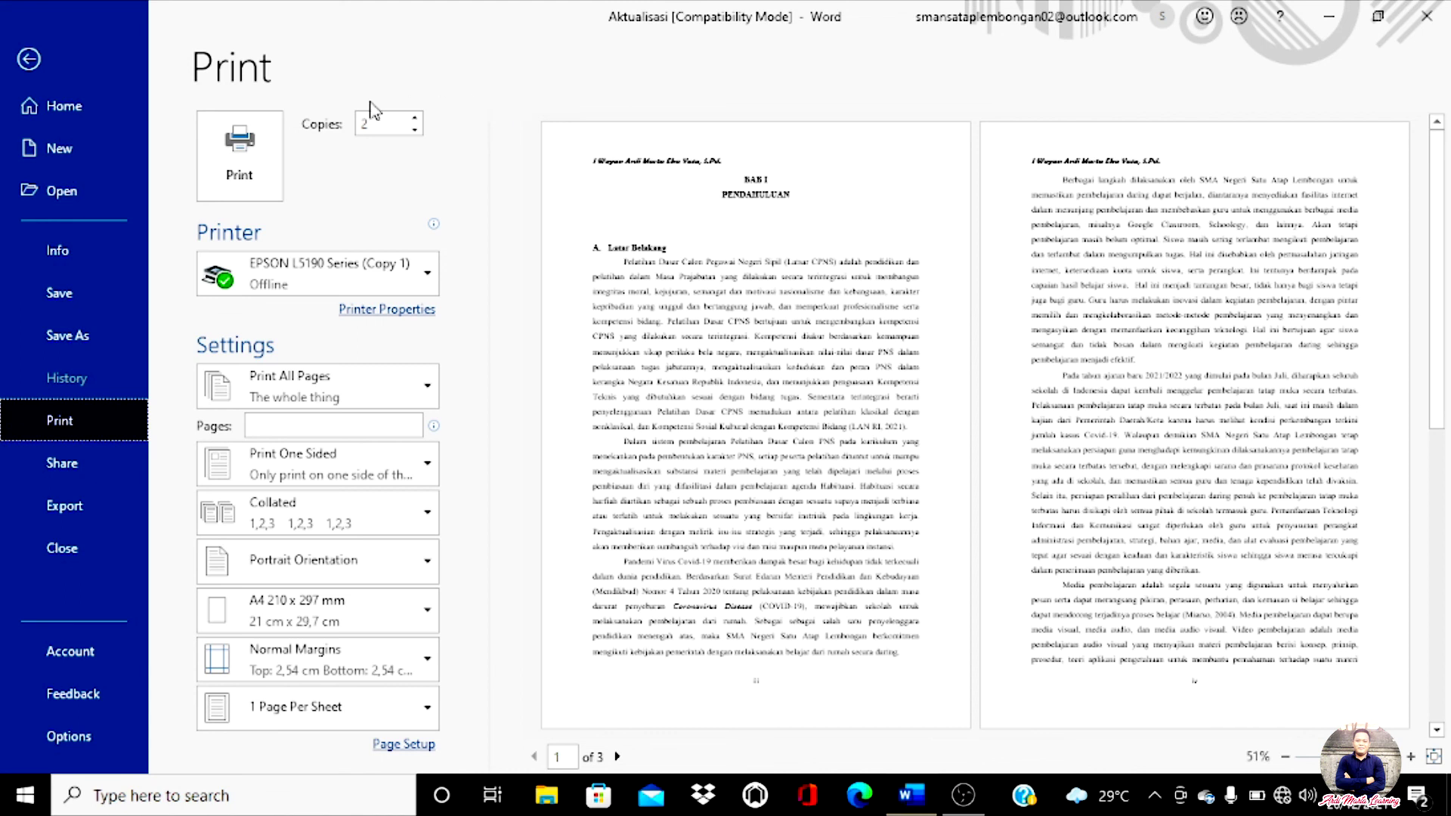
Step: Publish the report as Aktualisasi.pdf in Documents using Export > Create PDF/XPS
{"action": "left_click", "coordinate": [61, 506]}
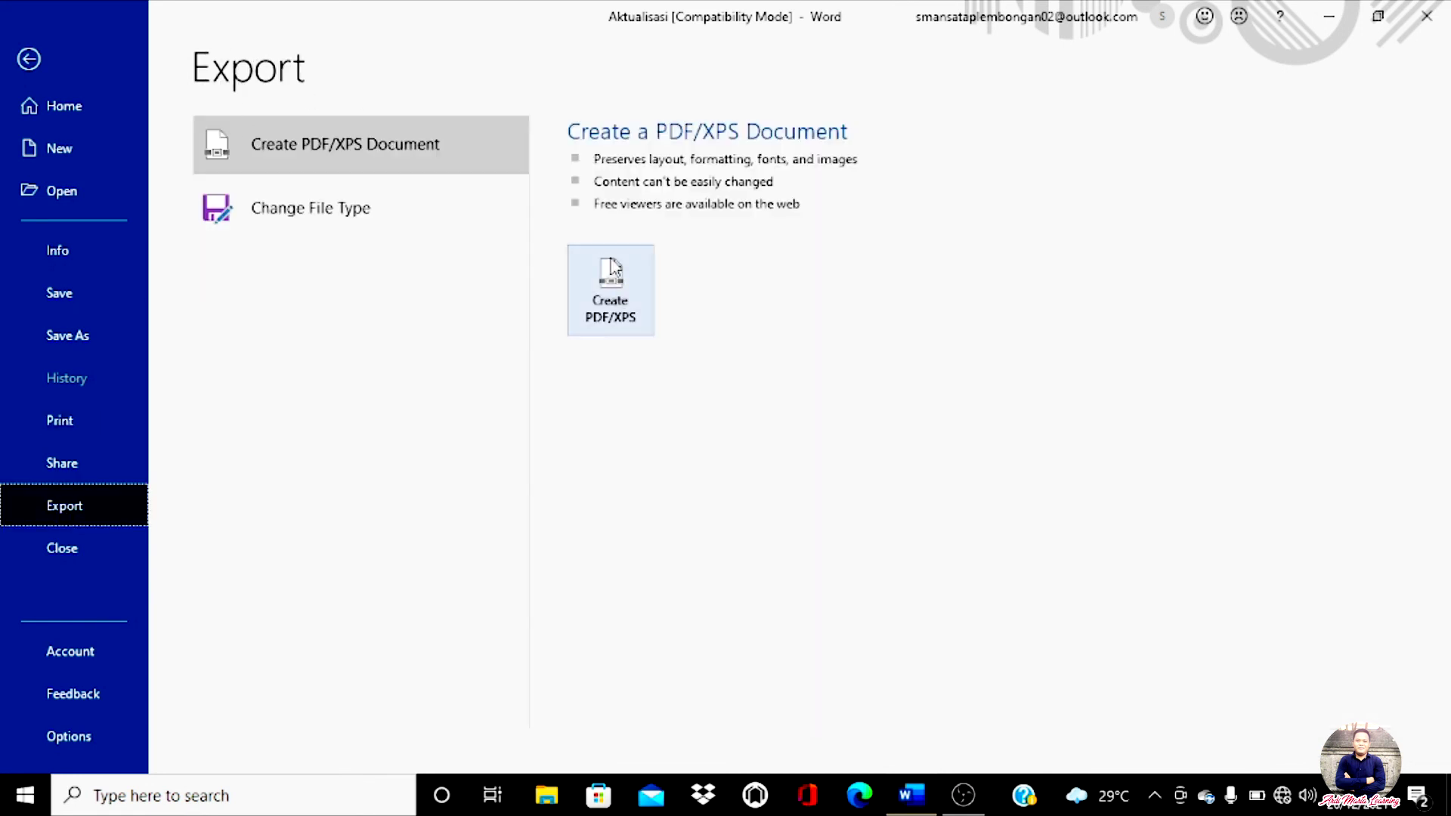
{"action": "left_click", "coordinate": [620, 303]}
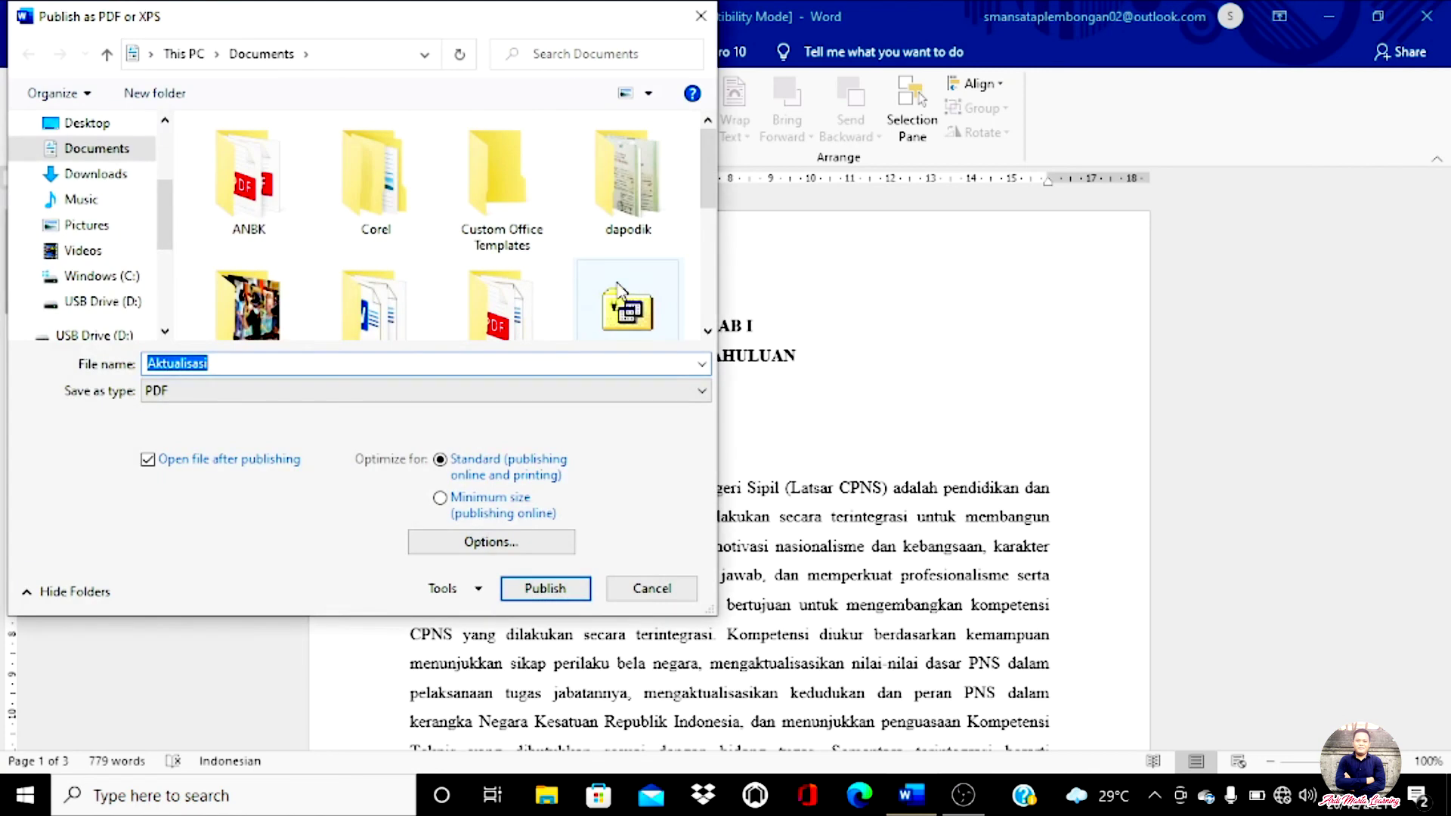
{"action": "left_click_drag", "start_coordinate": [281, 25], "coordinate": [440, 29]}
{"action": "left_click", "coordinate": [392, 369]}
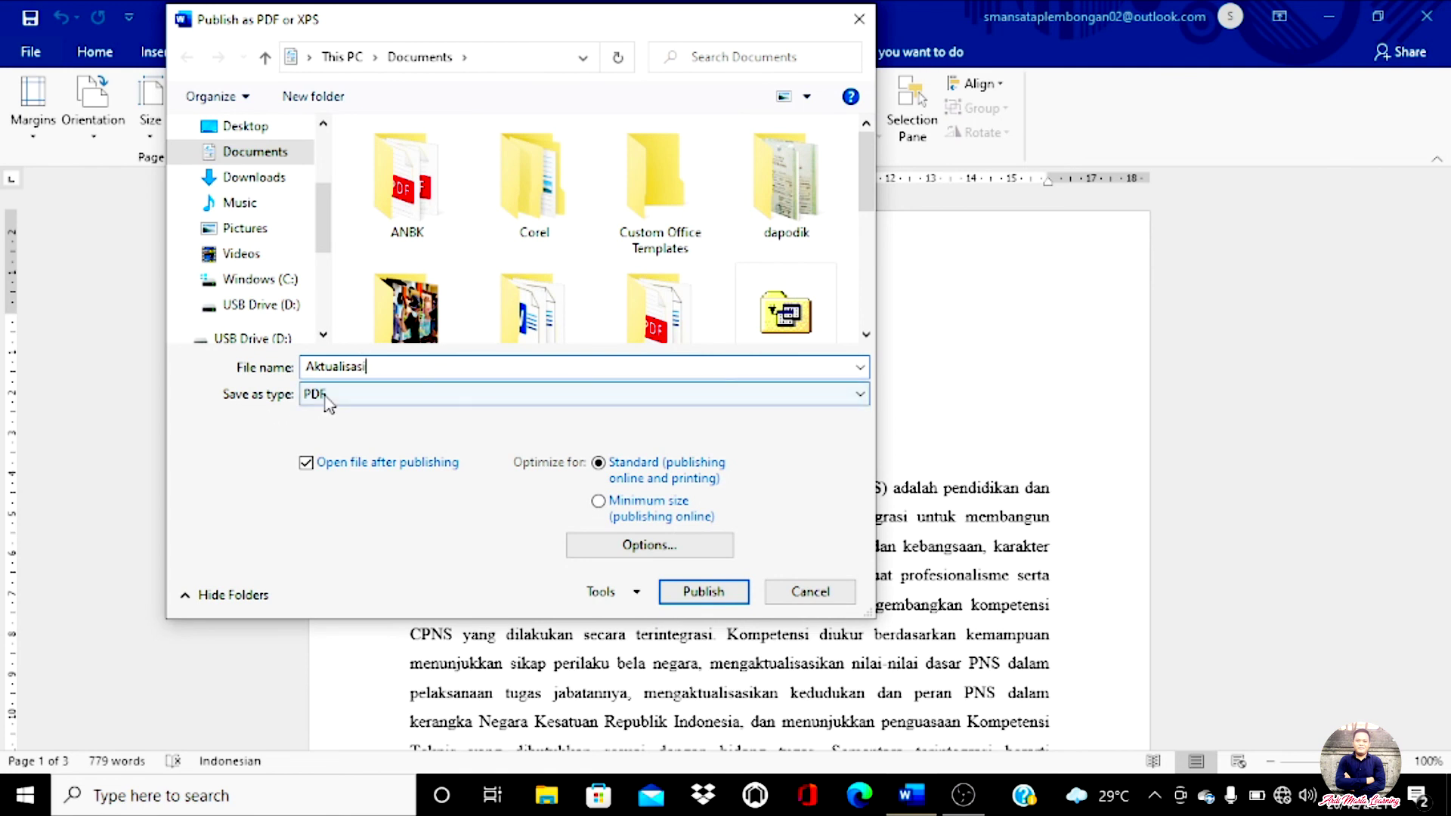
{"action": "left_click", "coordinate": [703, 592]}
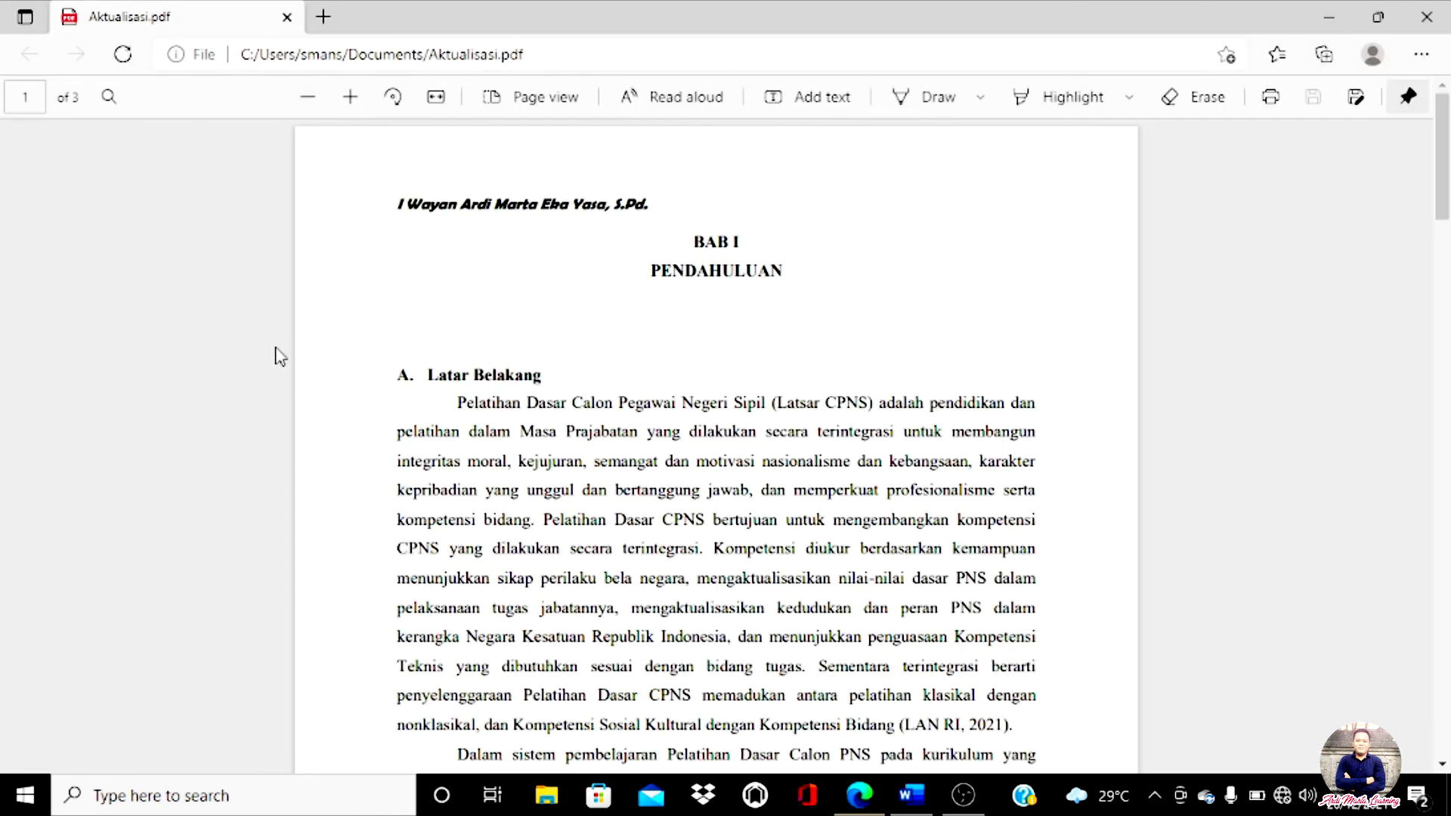
Step: Scroll through the 3-page Aktualisasi.pdf in Edge, then close the viewer
{"action": "scroll", "coordinate": [719, 236], "scroll_direction": "down", "scroll_amount": 20}
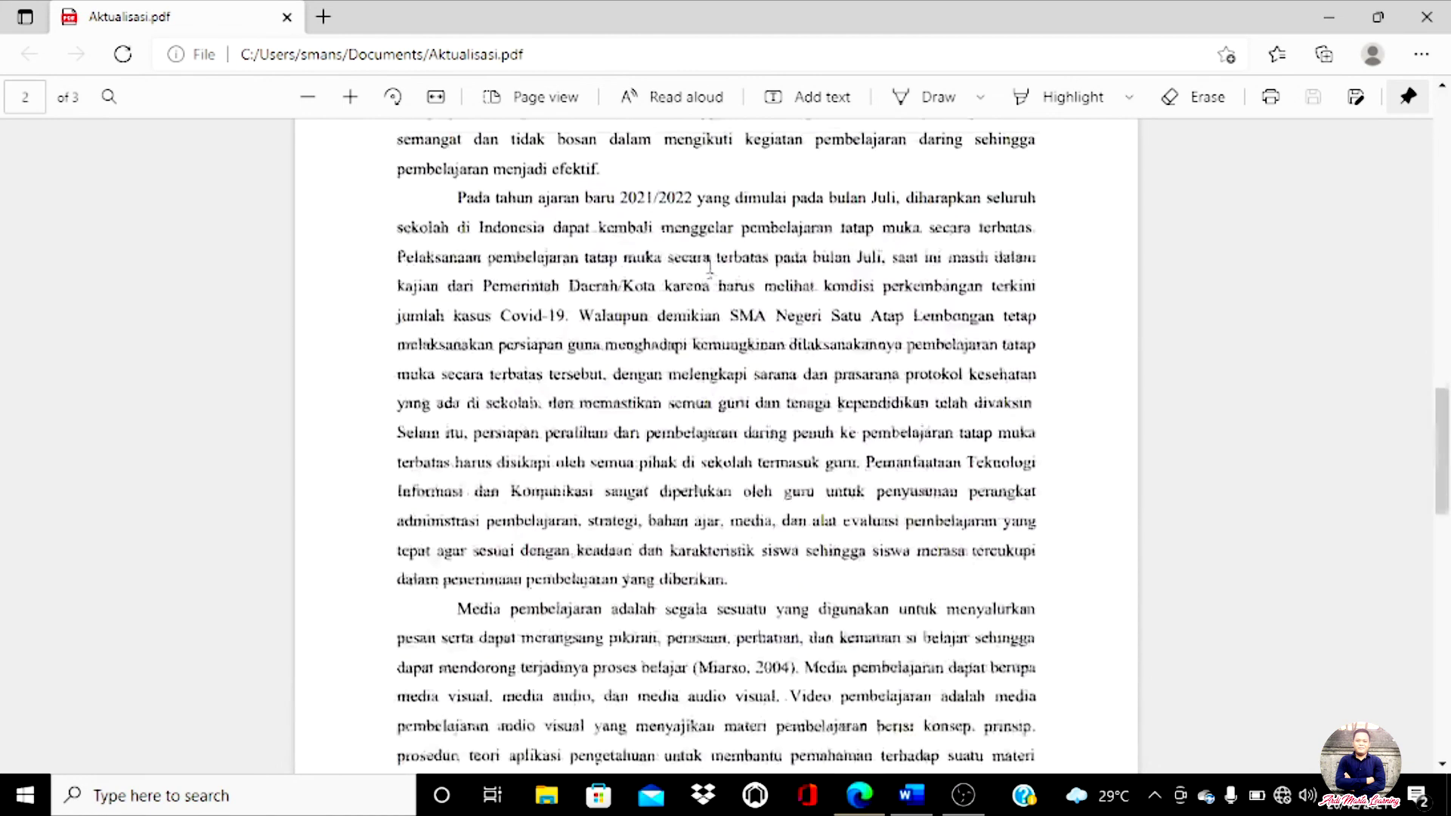
{"action": "left_click_drag", "start_coordinate": [782, 403], "coordinate": [458, 290]}
{"action": "scroll", "coordinate": [524, 347], "scroll_direction": "up", "scroll_amount": 10}
{"action": "scroll", "coordinate": [524, 348], "scroll_direction": "up", "scroll_amount": 10}
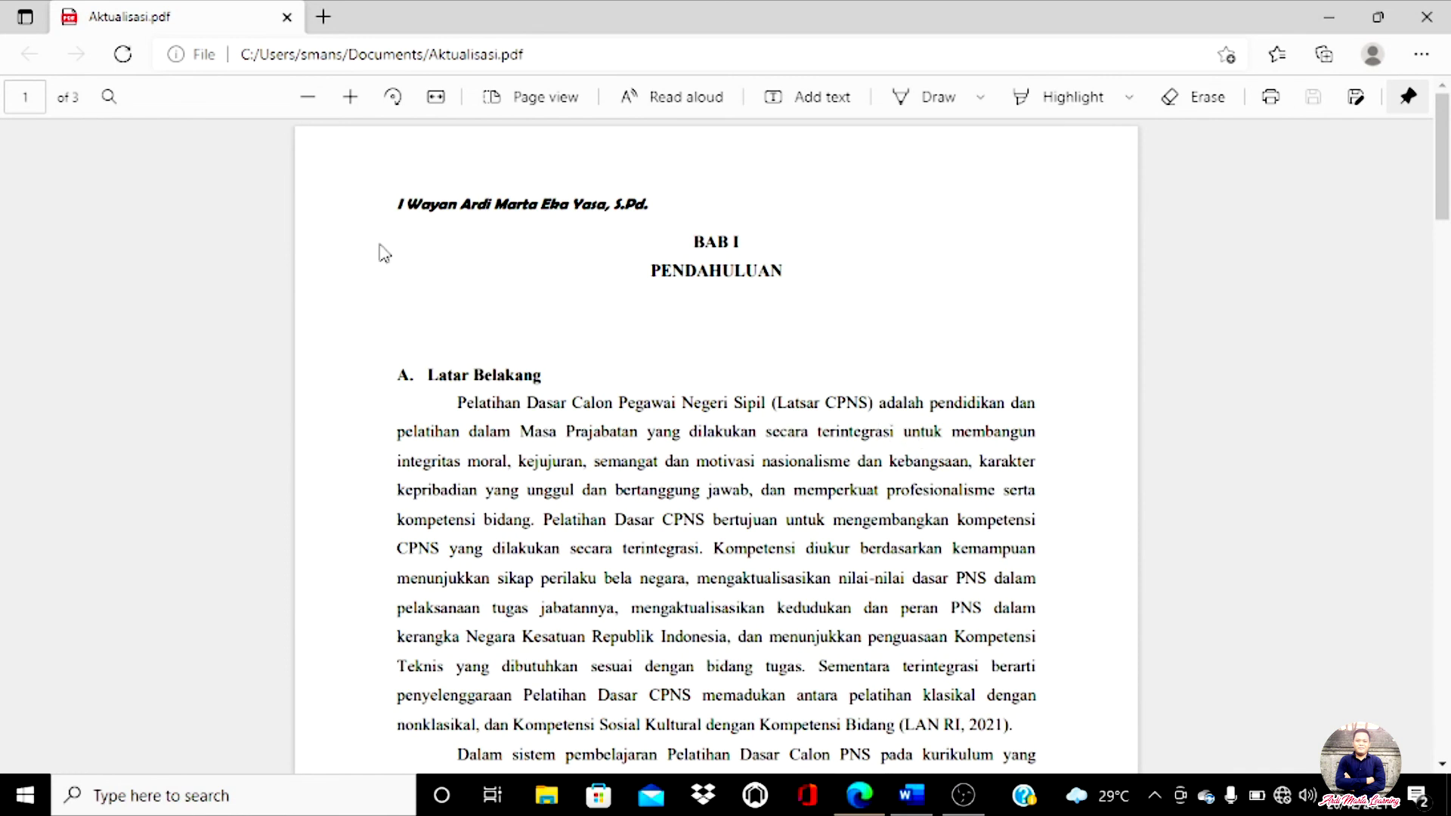
{"action": "scroll", "coordinate": [618, 302], "scroll_direction": "down", "scroll_amount": 5}
{"action": "scroll", "coordinate": [618, 306], "scroll_direction": "down", "scroll_amount": 10}
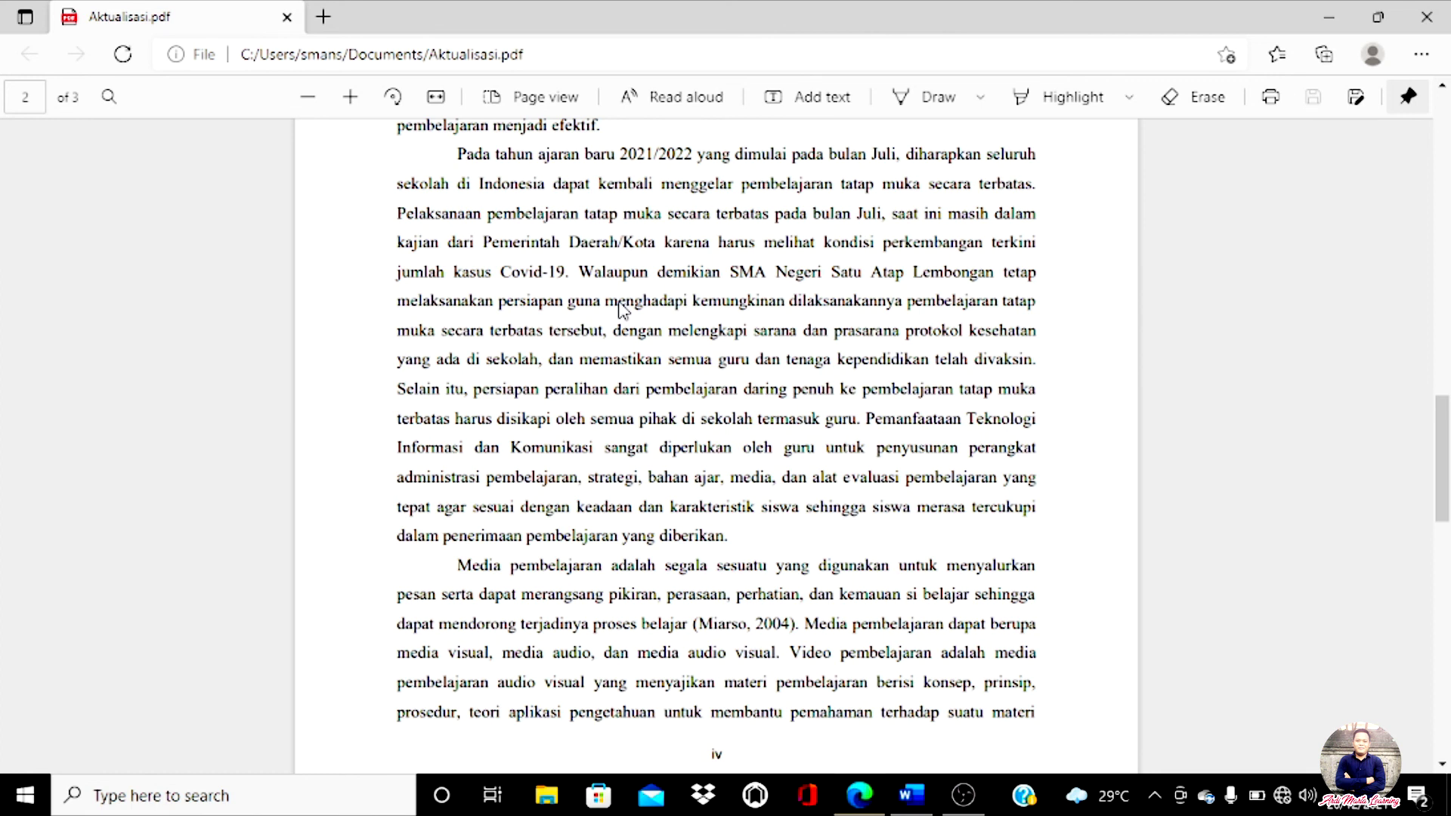
{"action": "left_click", "coordinate": [1426, 16]}
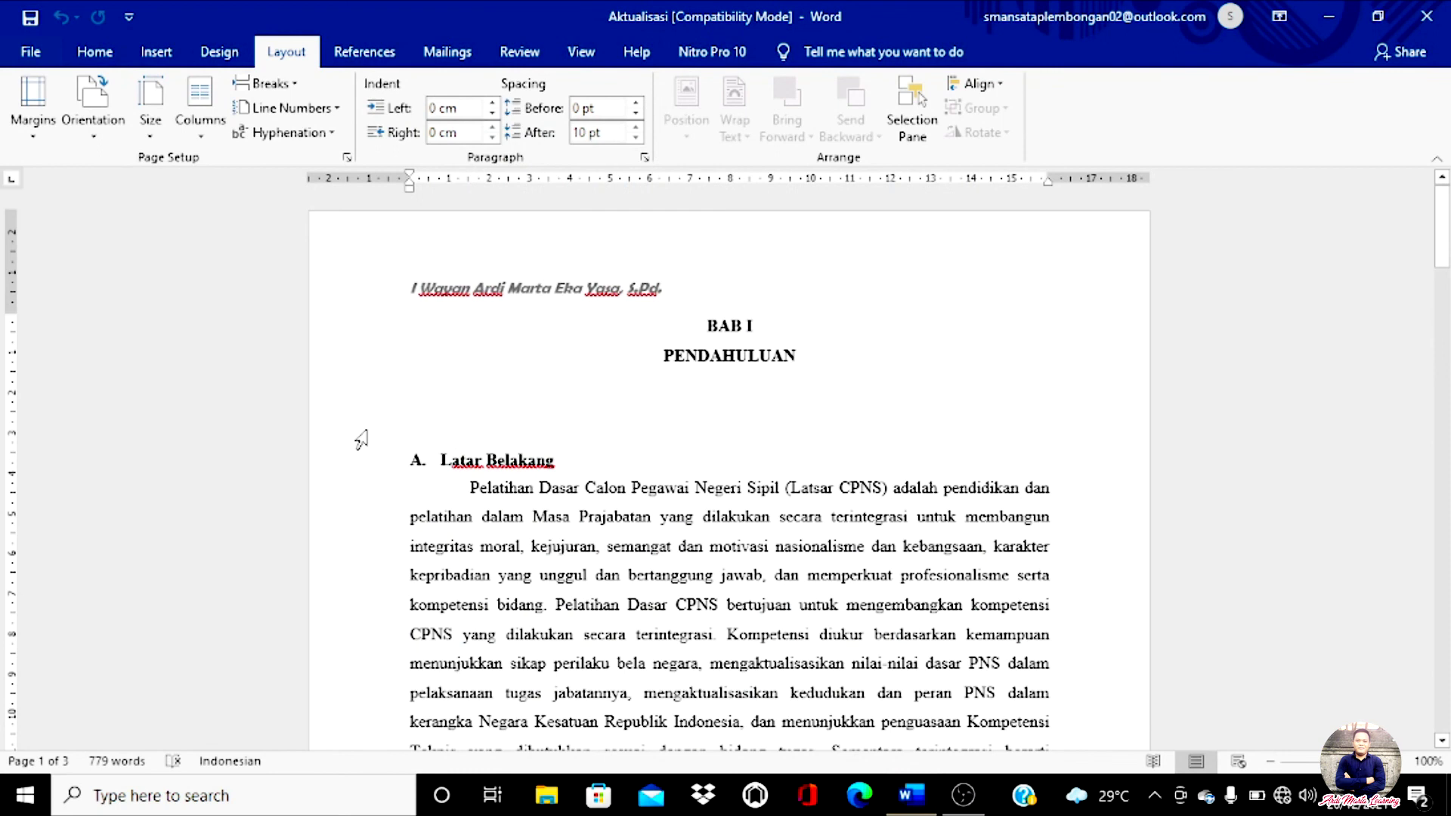
{"action": "left_click", "coordinate": [546, 796]}
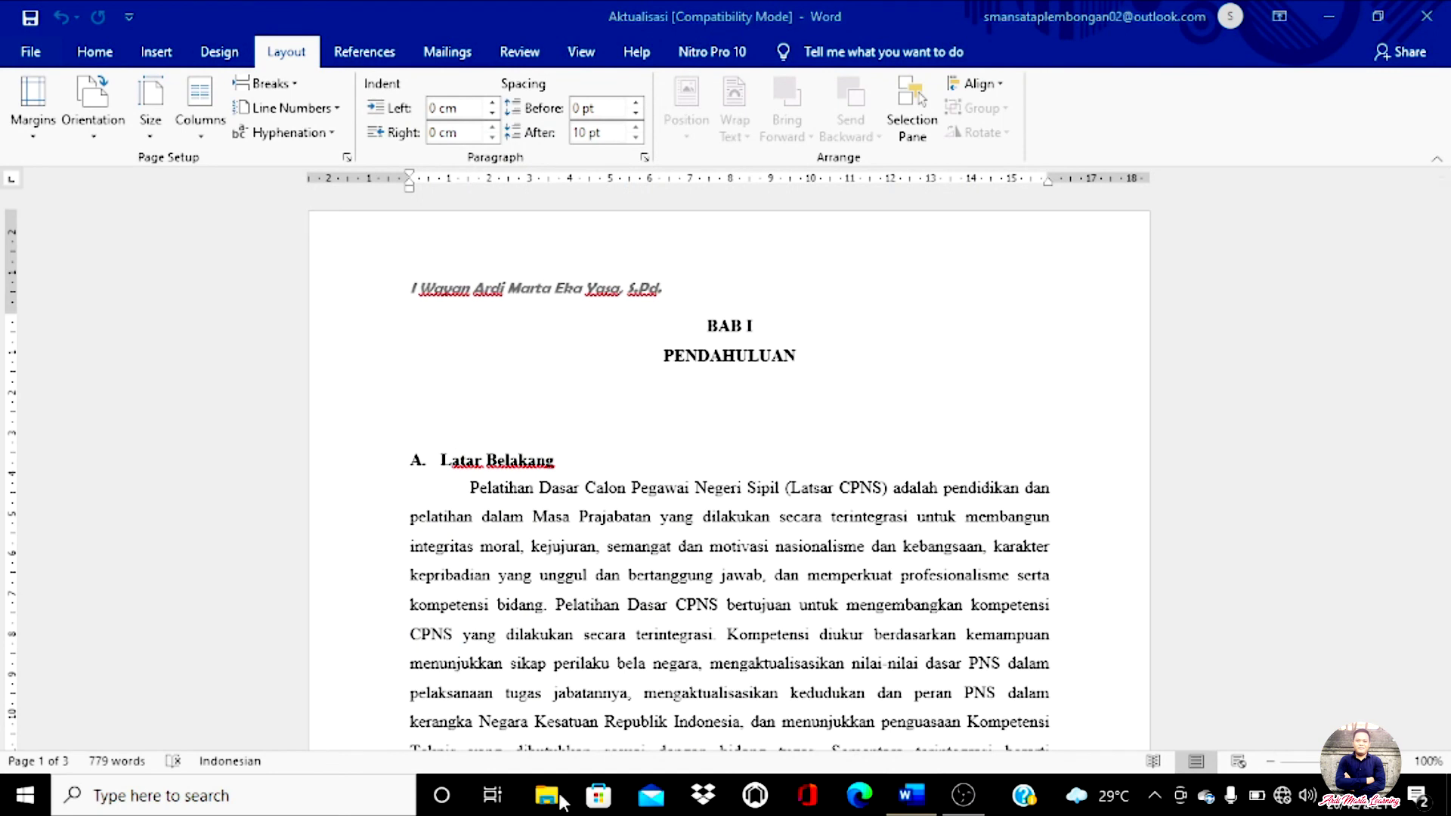
Step: Open the Documents folder to find both the Aktualisasi Word document and PDF
{"action": "left_click", "coordinate": [102, 270]}
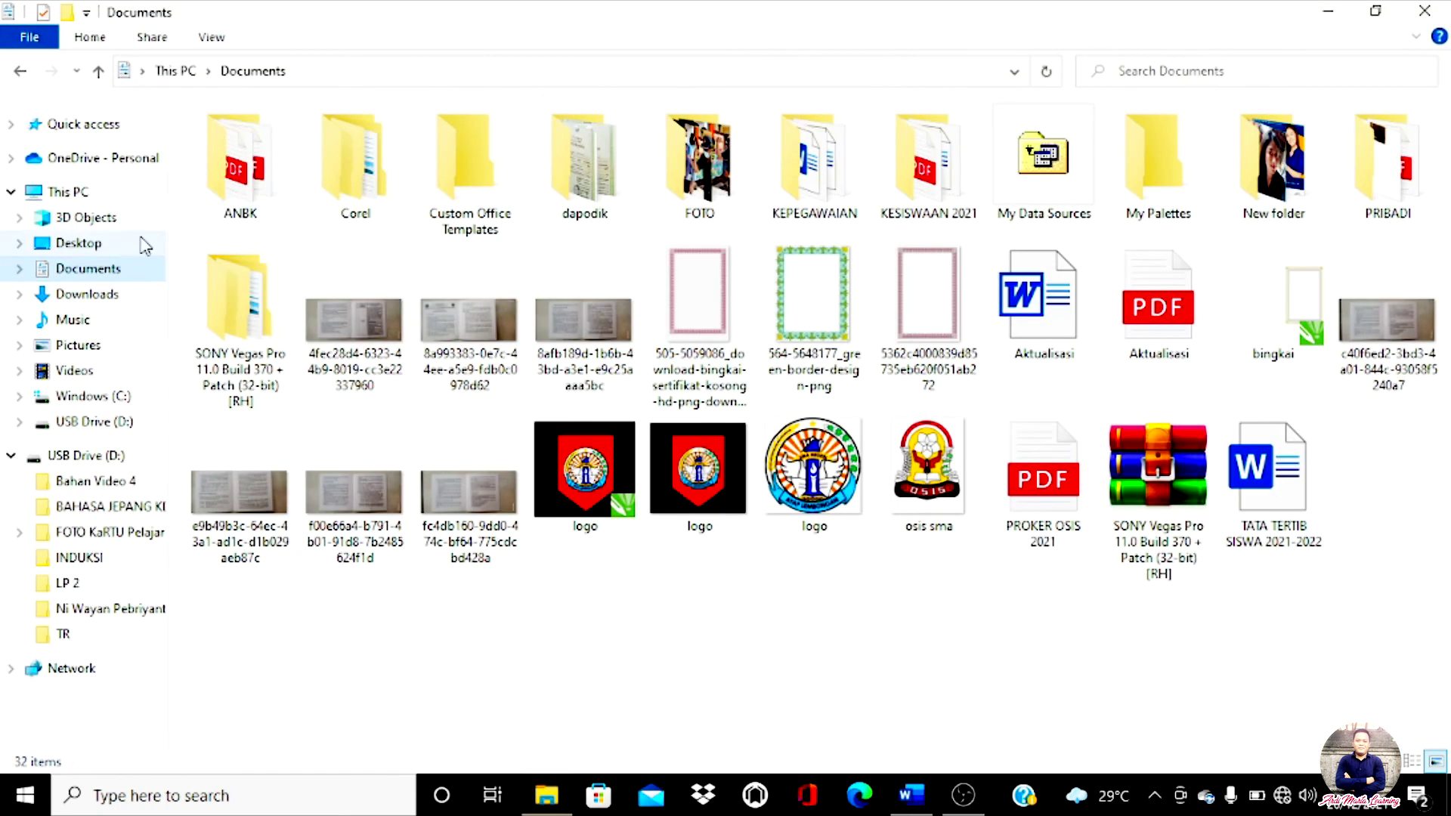